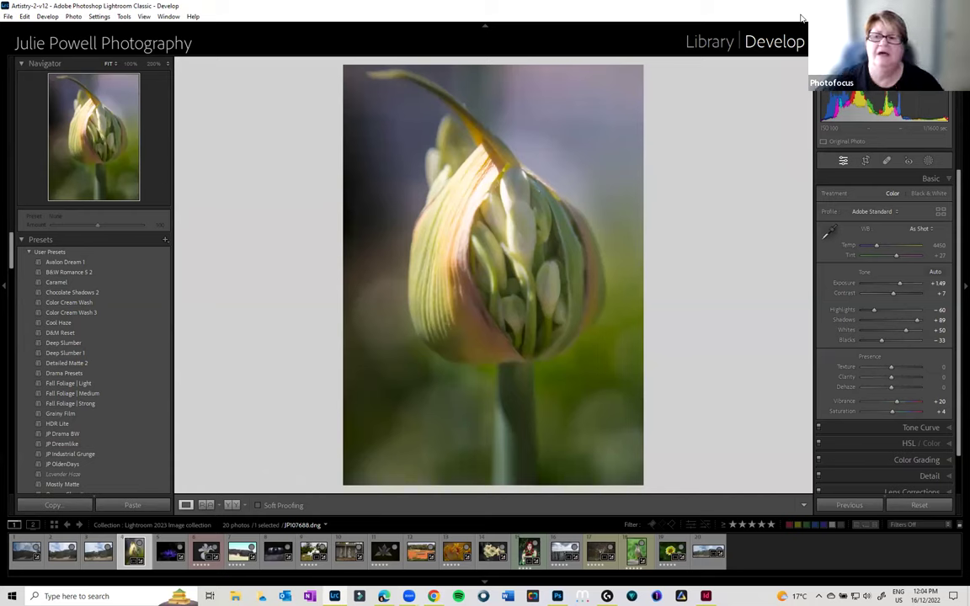
- Switch to the Library grid of the 20-photo collection and scroll the left panel up to Folders
left_click(713, 43)
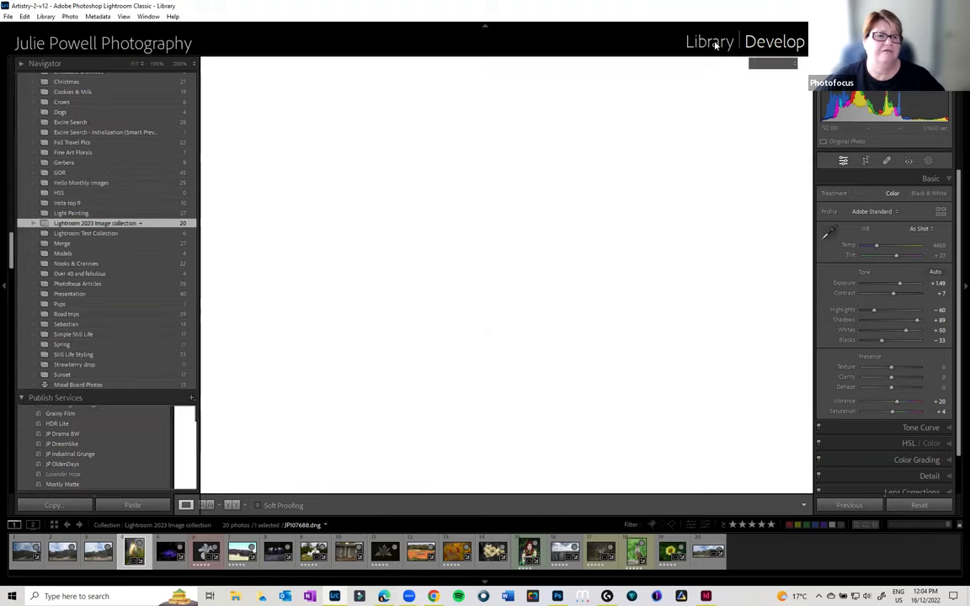
scroll(97, 257, "up", 5)
scroll(97, 257, "up", 5)
scroll(97, 256, "up", 5)
scroll(97, 257, "up", 5)
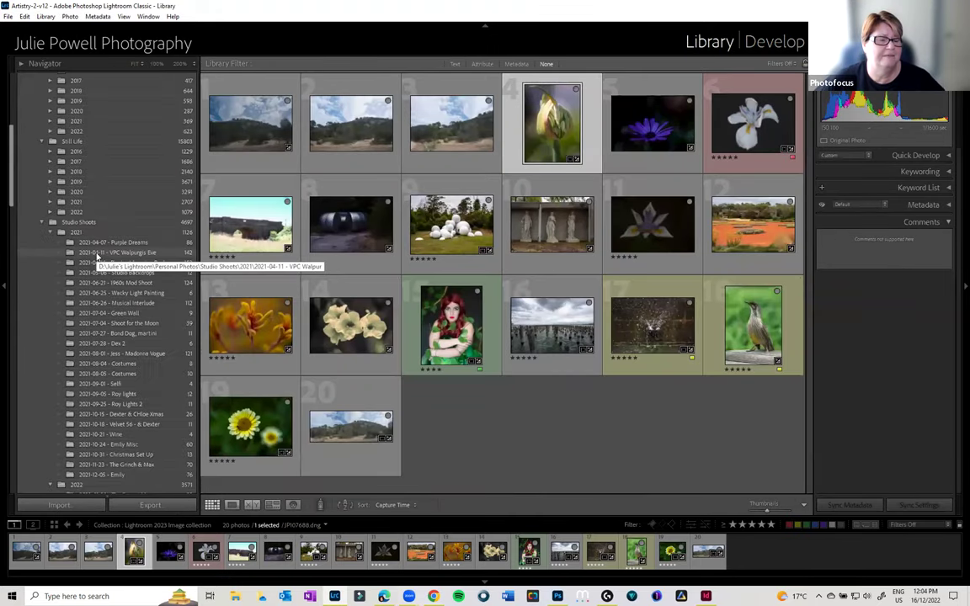
scroll(97, 257, "up", 5)
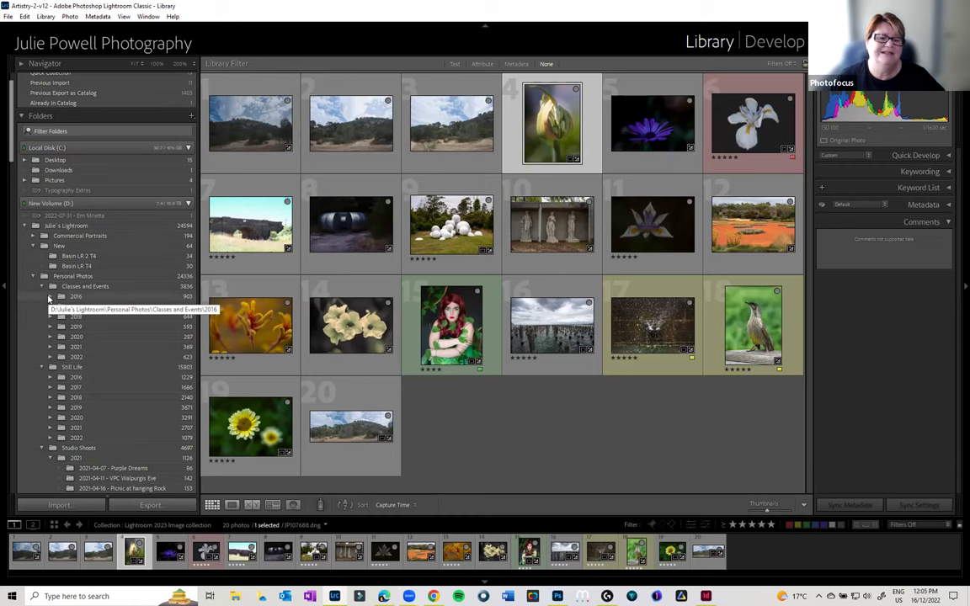
- Peek inside the 2016 Classes and Events folder, then return to Develop on the flower bud photo
left_click(50, 297)
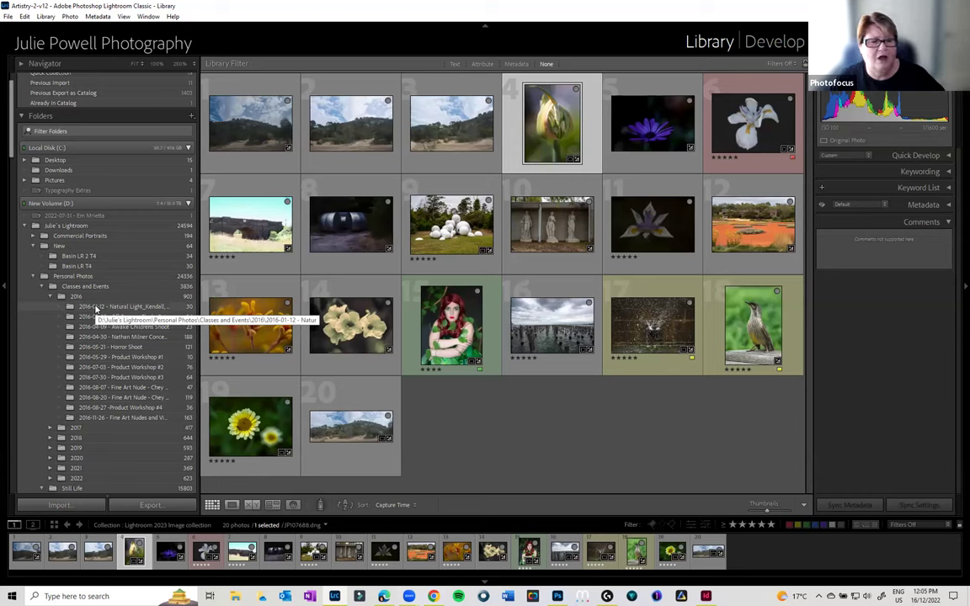
left_click(51, 297)
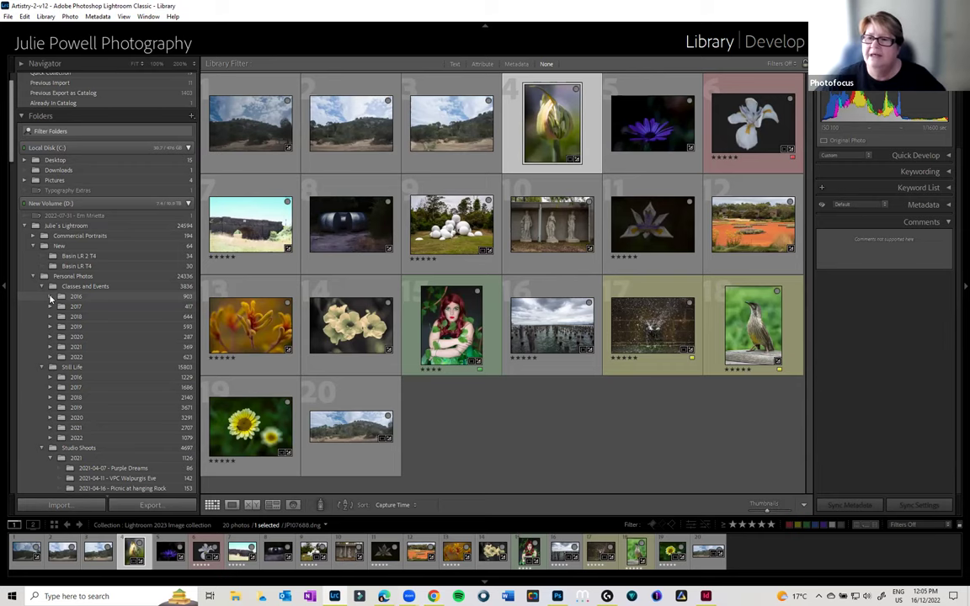
left_click(771, 47)
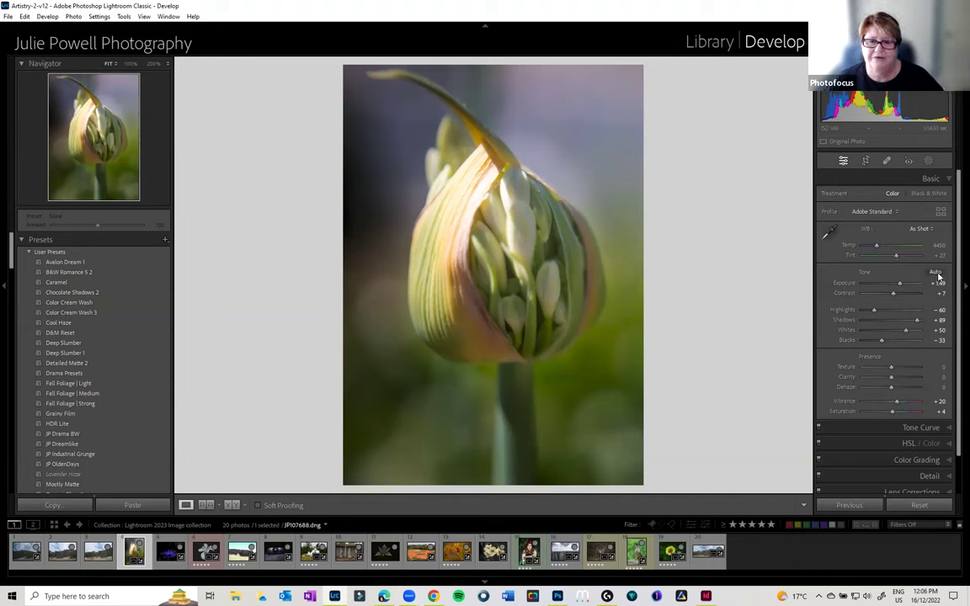
- Try Auto tone and Reset on the bud photo, then undo both to restore Exposure +1.49
left_click(936, 273)
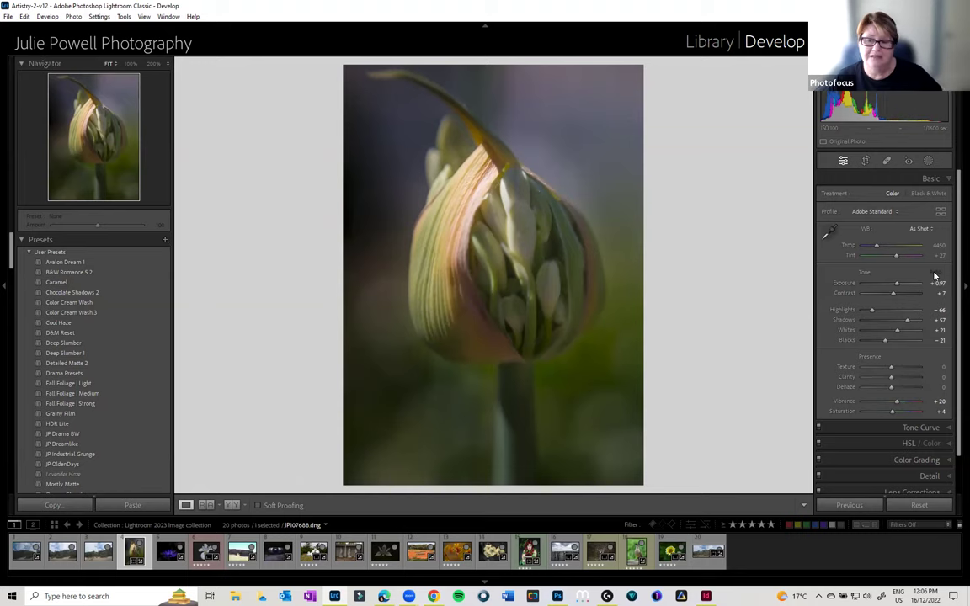
left_click(920, 505)
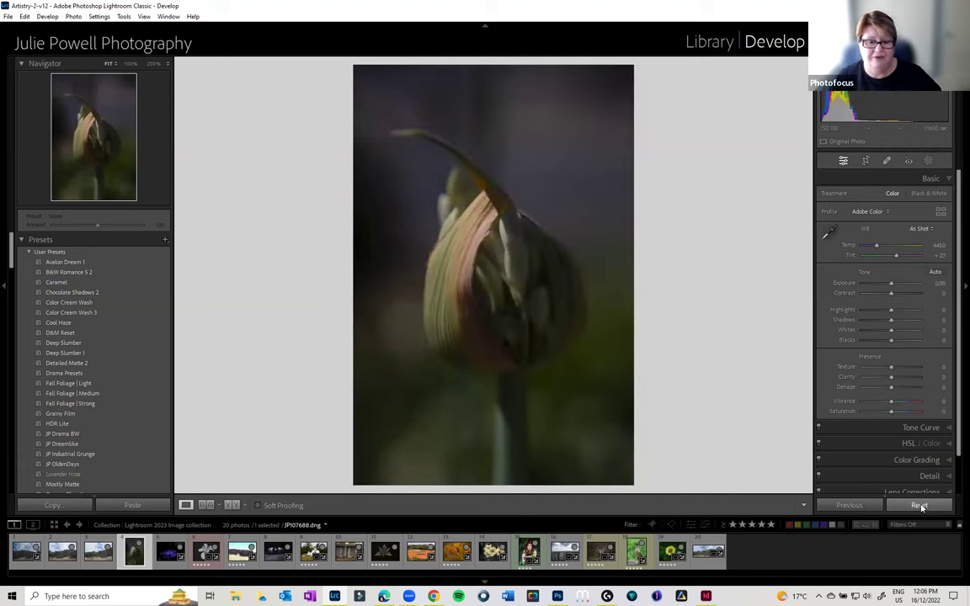
key("ctrl+z")
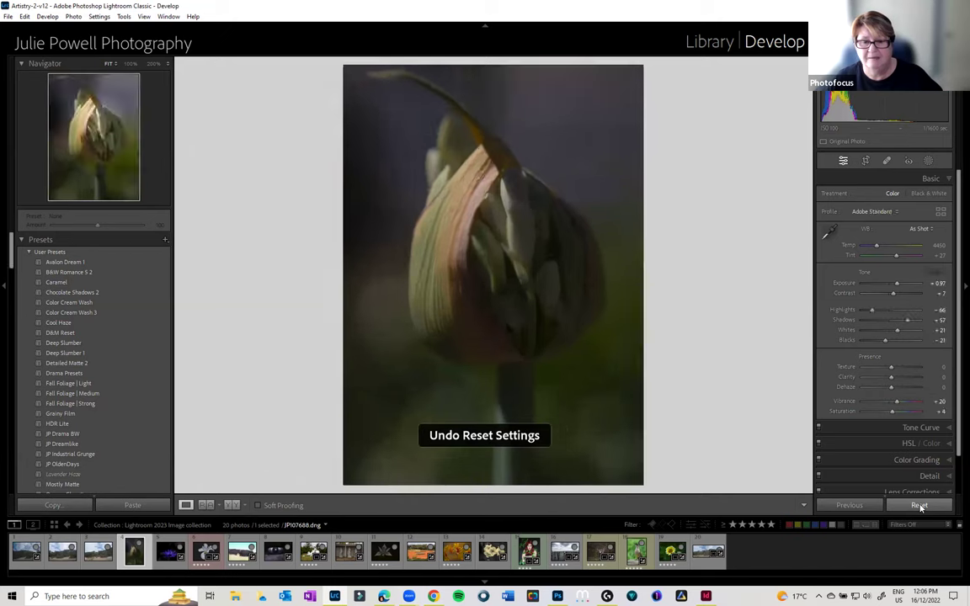
key("ctrl+z")
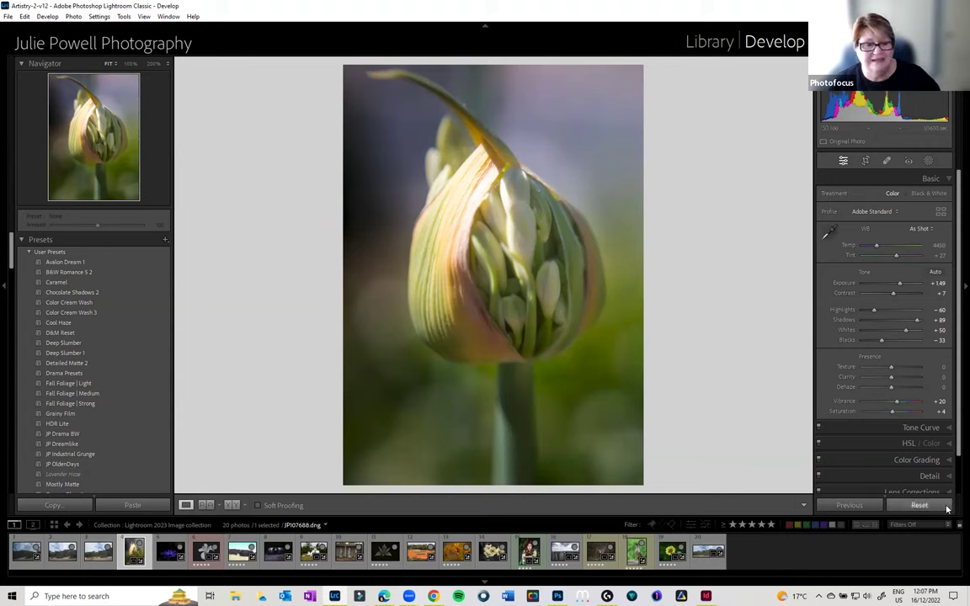
- Try the Fall Foliage | Light preset, drop it, and zero Highlights and Shadows
left_click(105, 383)
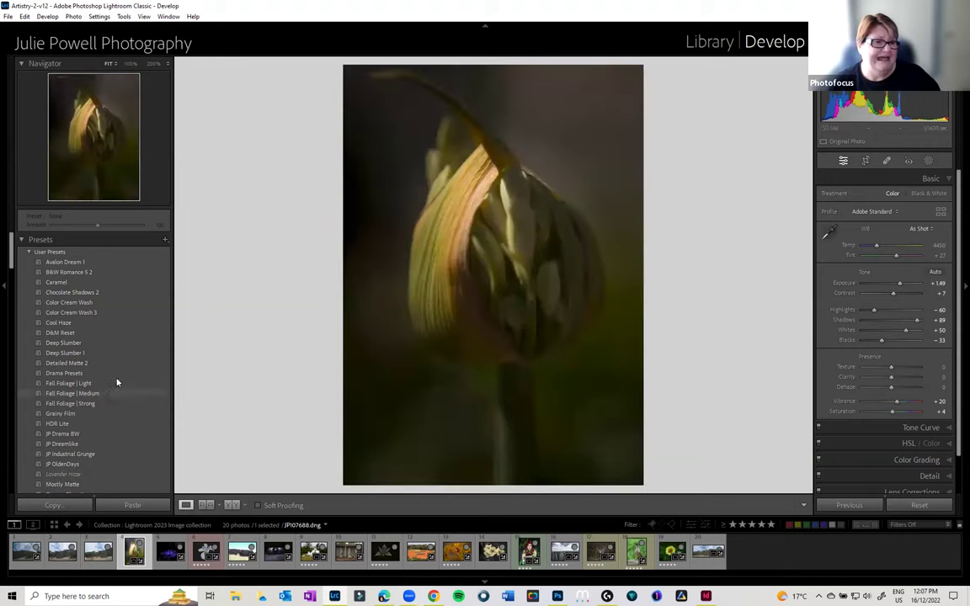
left_click(22, 239)
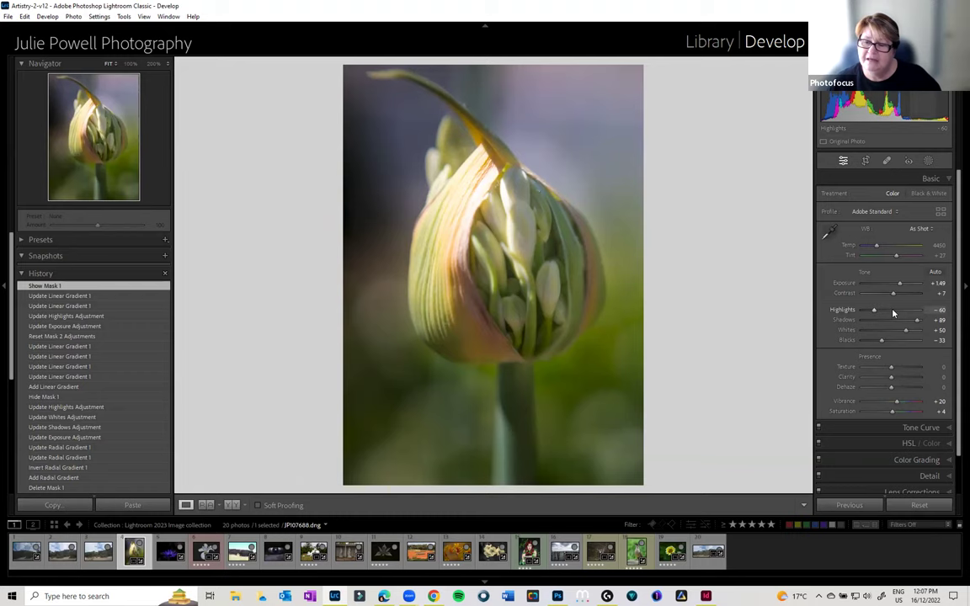
left_click(894, 313)
left_click(893, 313)
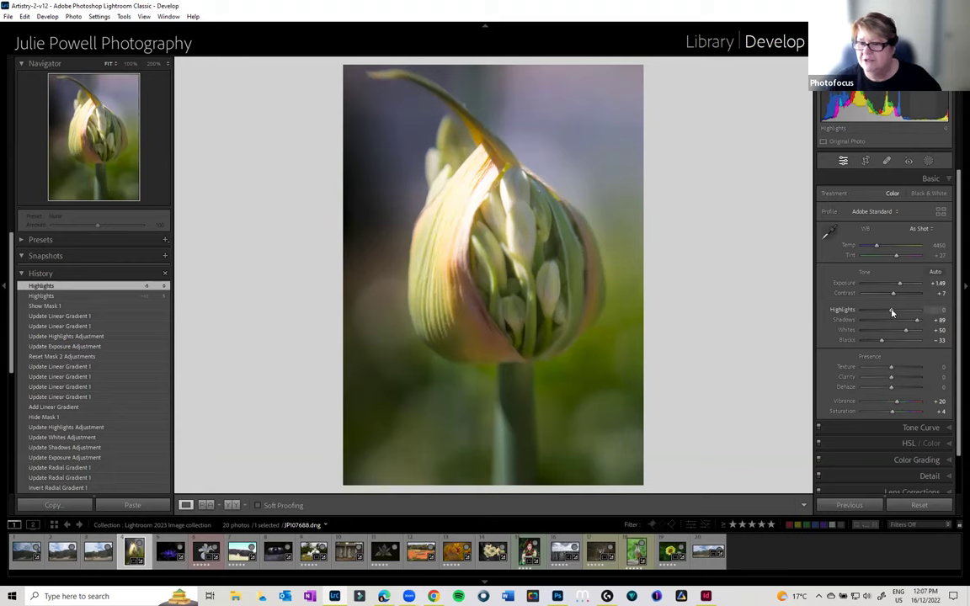
double_click(844, 321)
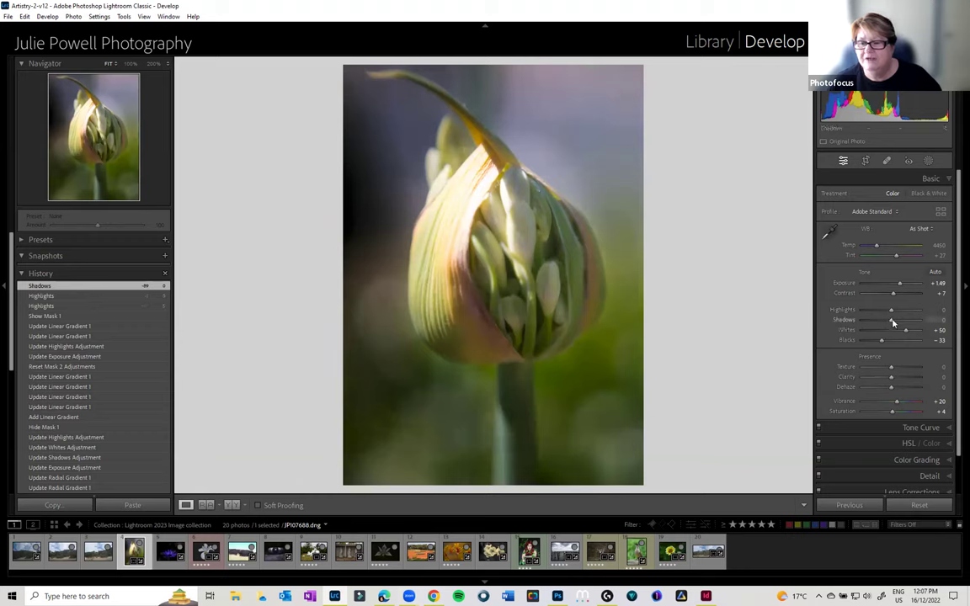
- Set Shadows to +49, Highlights to +34 and Exposure to +1.00
mouse_move(893, 323)
left_mouse_down()
mouse_move(877, 320)
mouse_move(905, 320)
left_mouse_up()
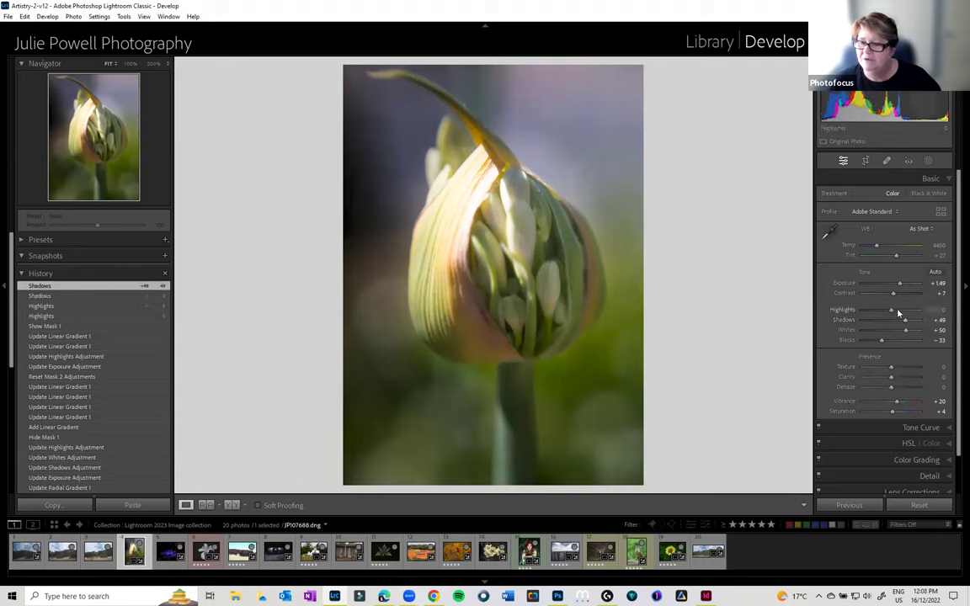
left_click_drag(898, 312, 938, 310)
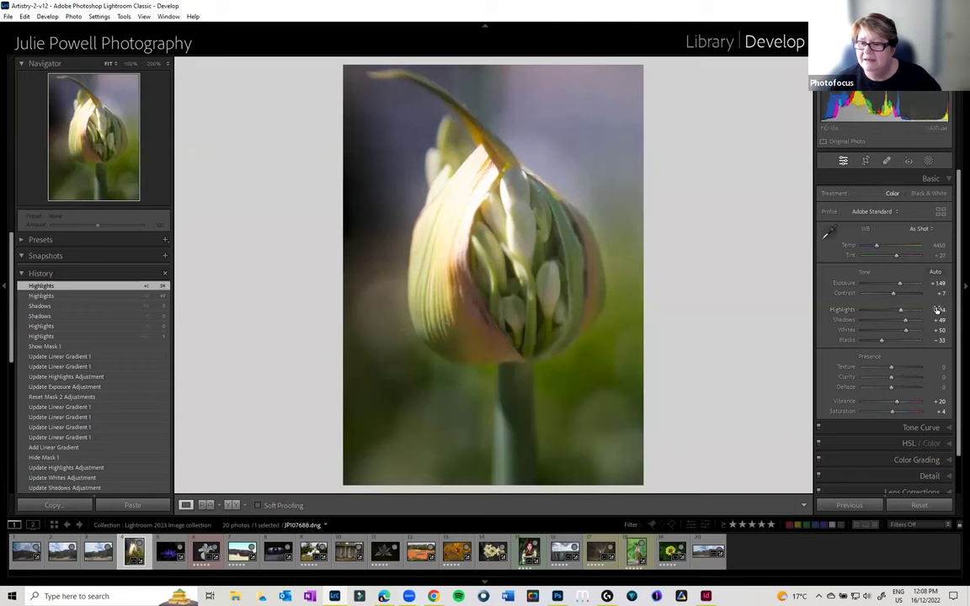
left_click(938, 310)
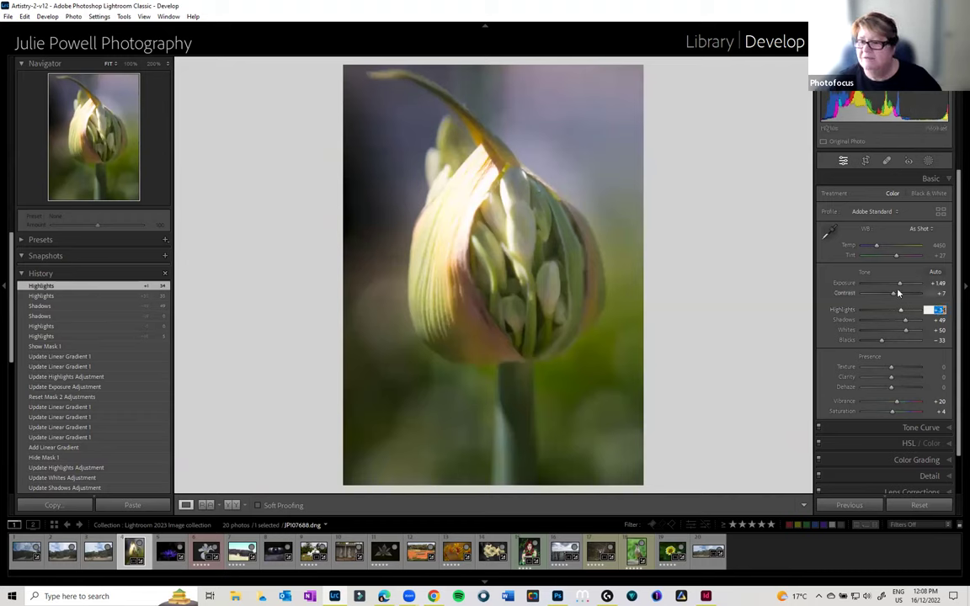
left_click(938, 283)
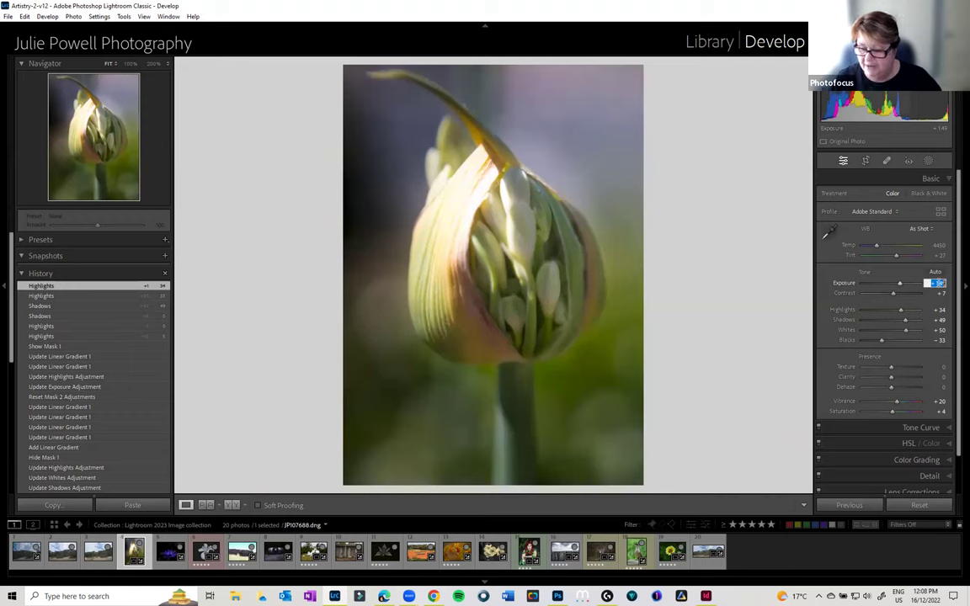
key("BackSpace")
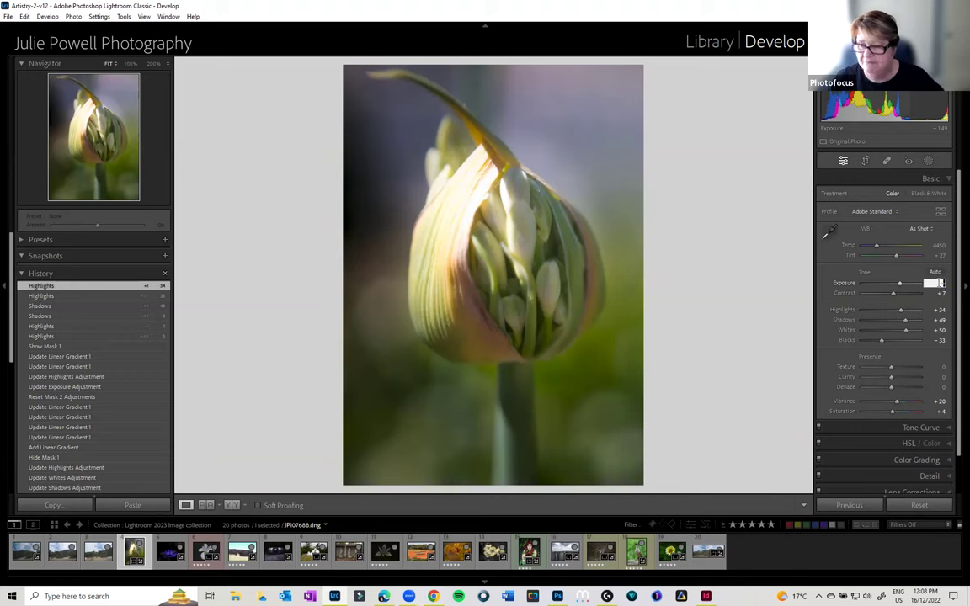
type("0.5")
key("Return")
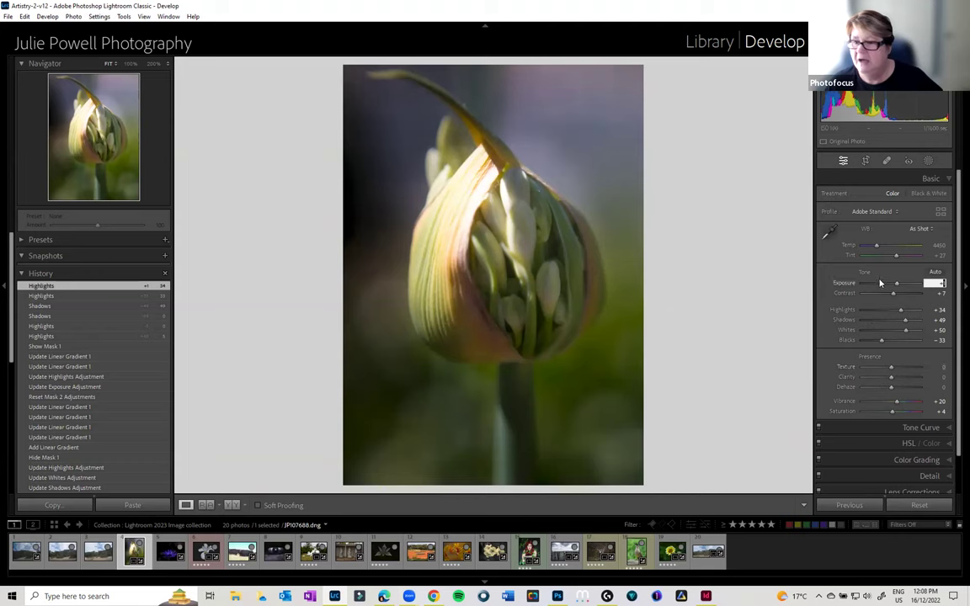
key("Return")
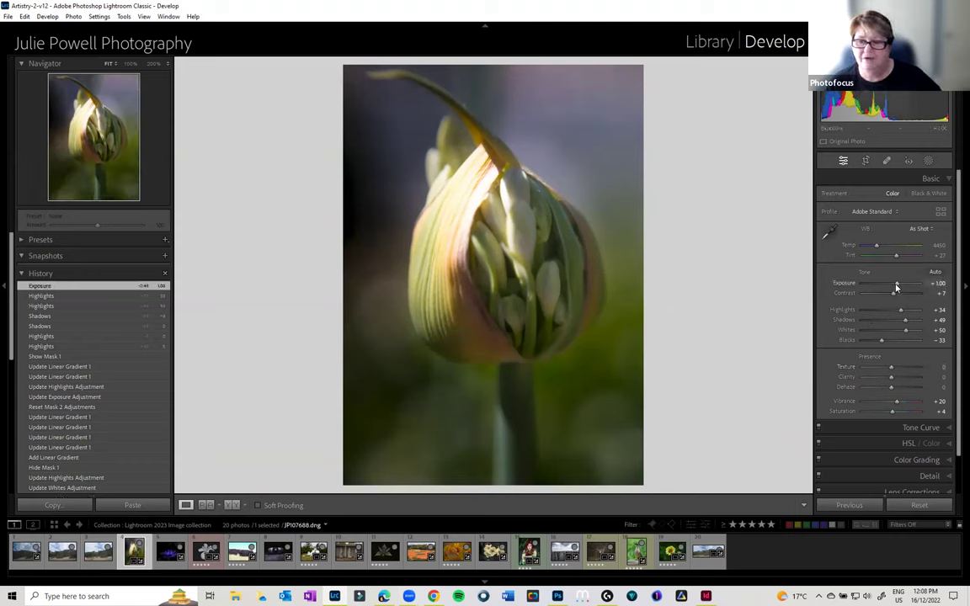
left_click(926, 428)
left_click_drag(887, 270, 887, 296)
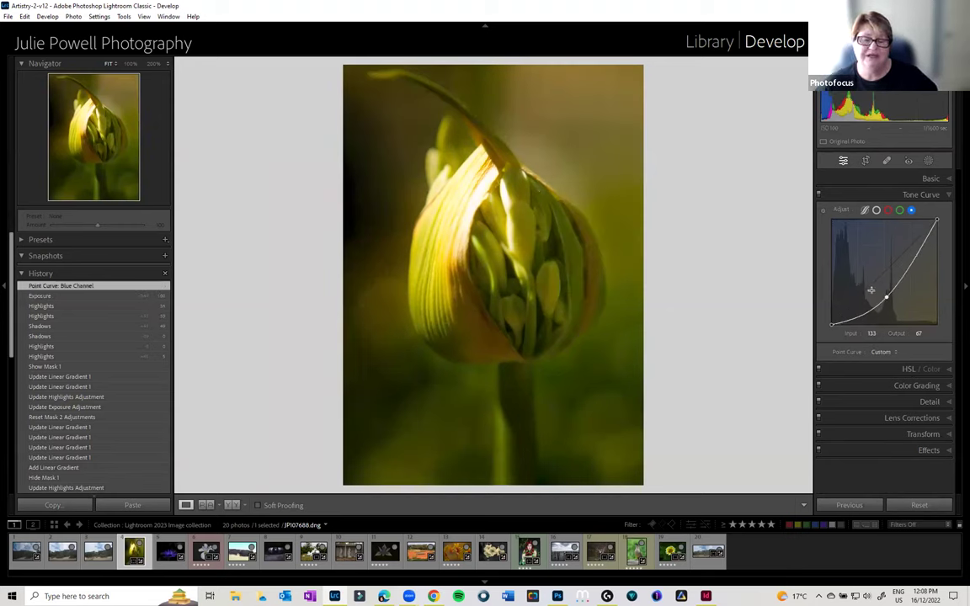
double_click(845, 212)
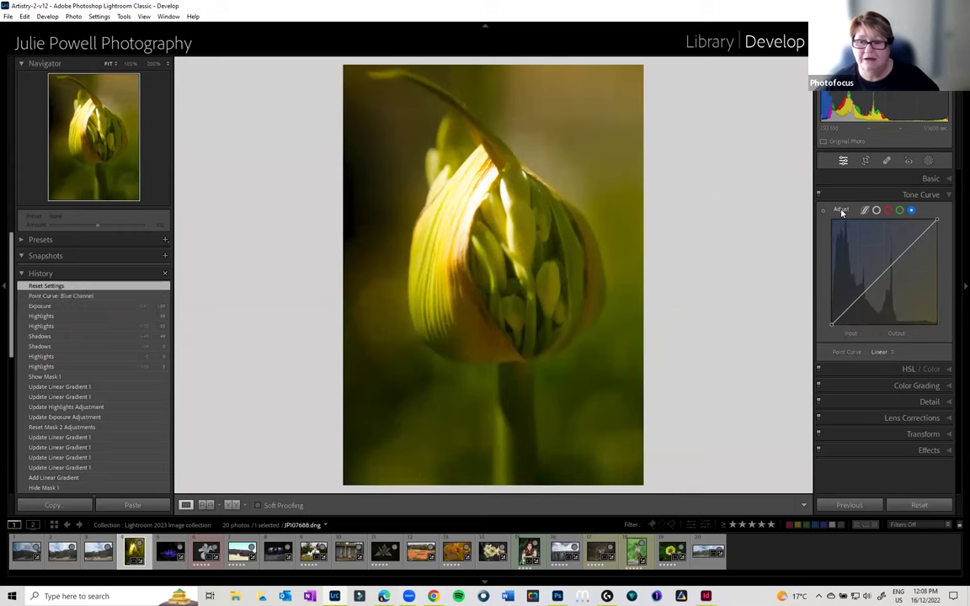
left_click(942, 366)
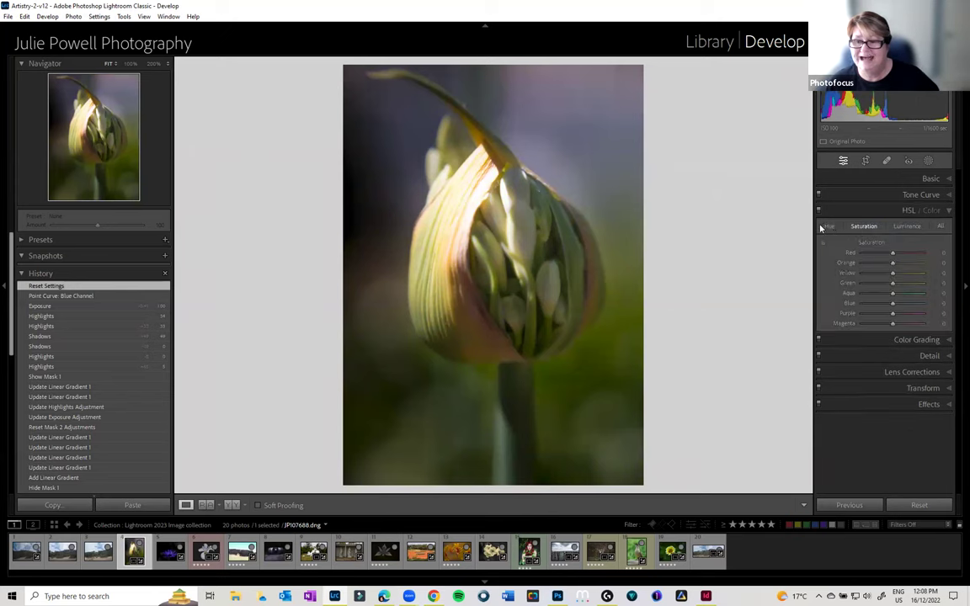
left_click(866, 228)
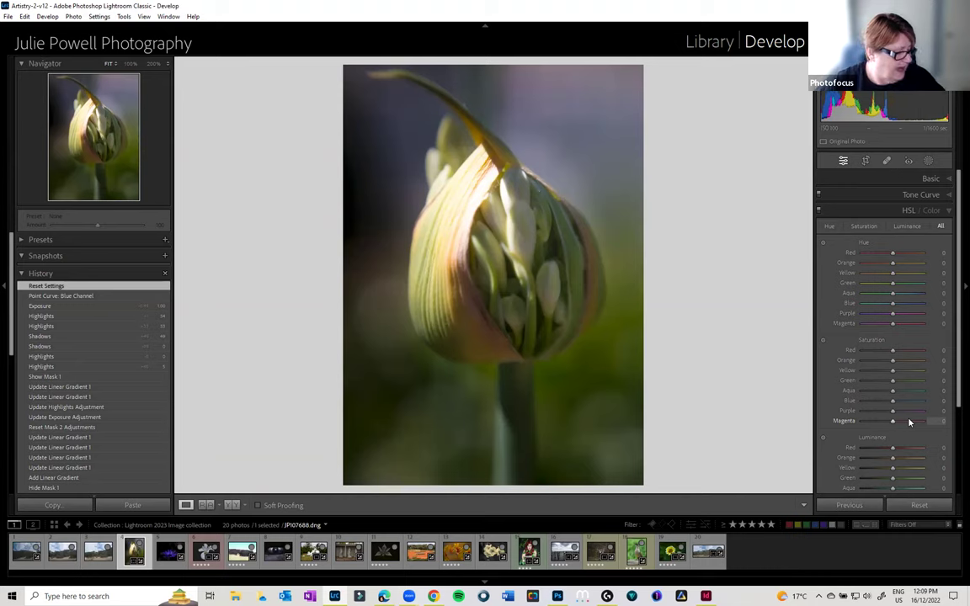
left_click(935, 179)
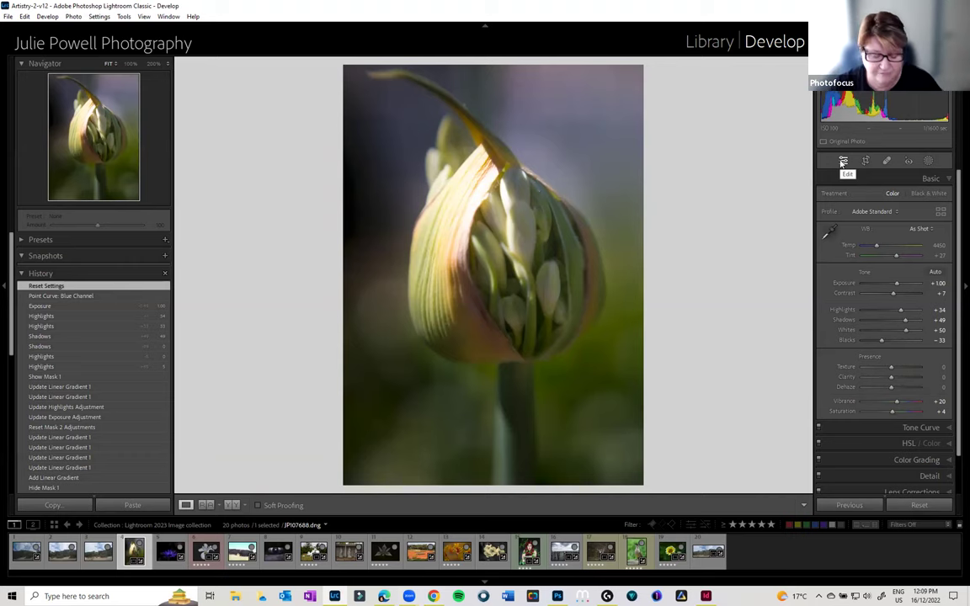
- Cycle the crop guides through grid and flipped diagonal back to rule of thirds, then close Crop
key("r")
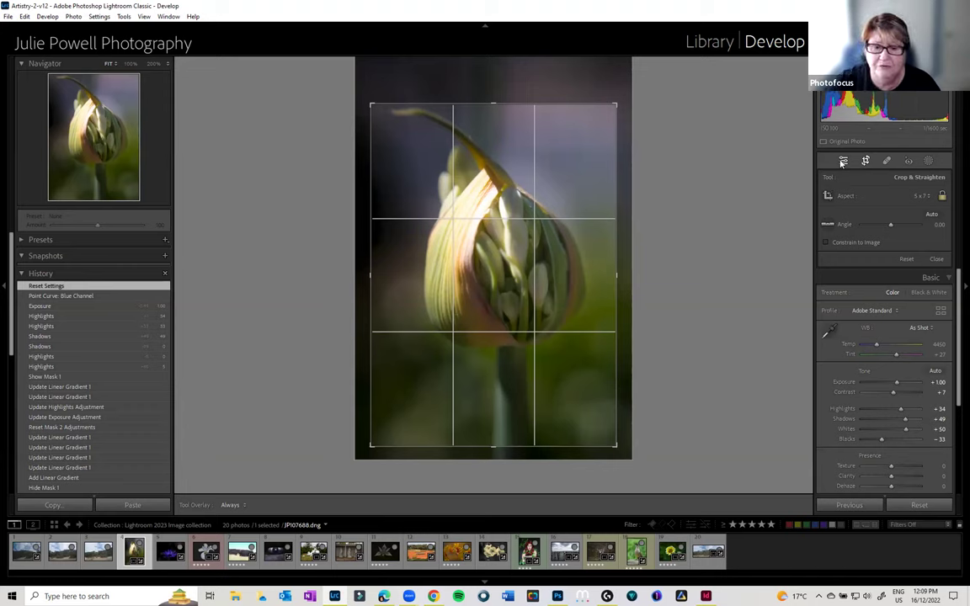
key("o")
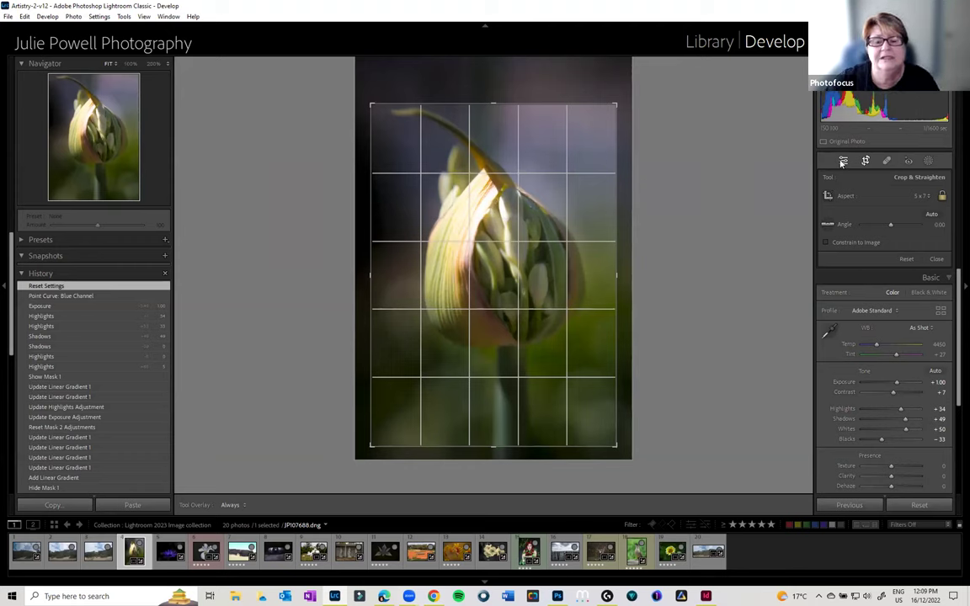
key("o")
key("o")
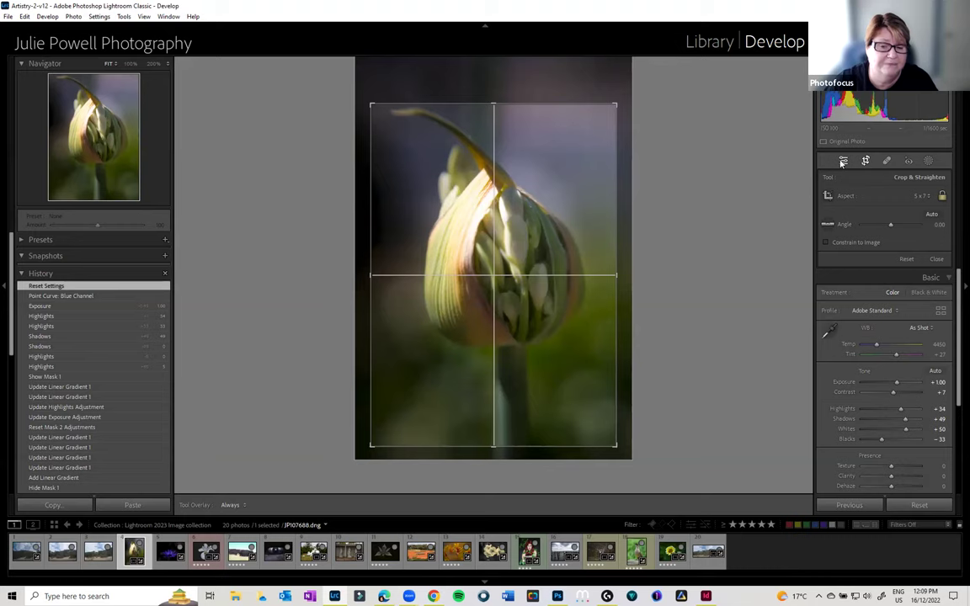
key("o")
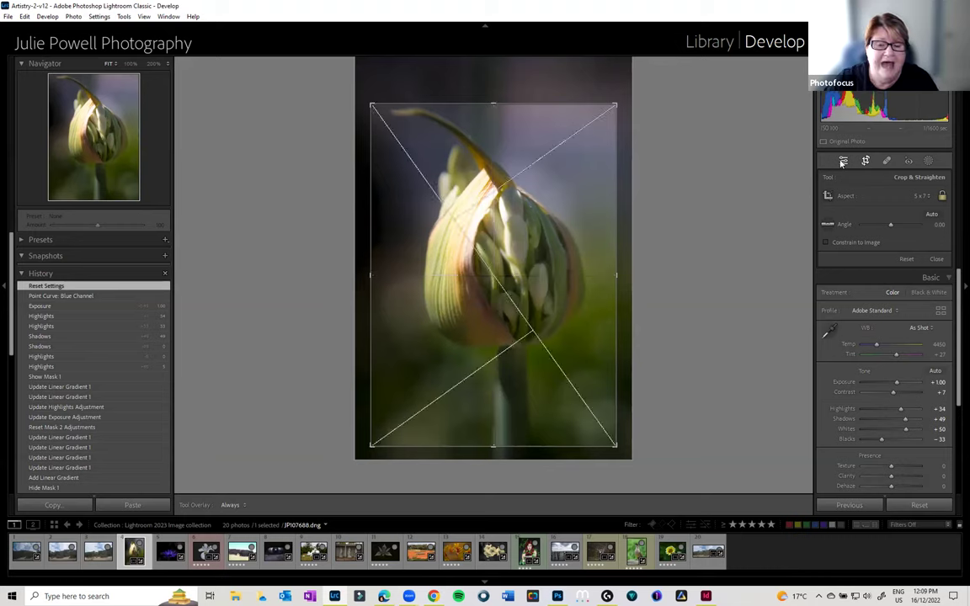
key("shift+o")
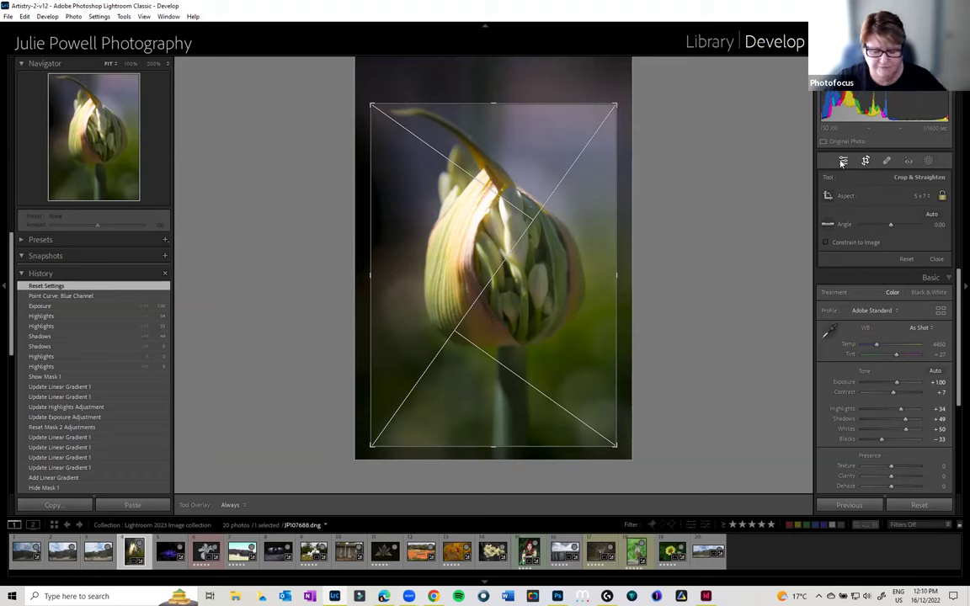
key("shift+o")
key("o")
key("o")
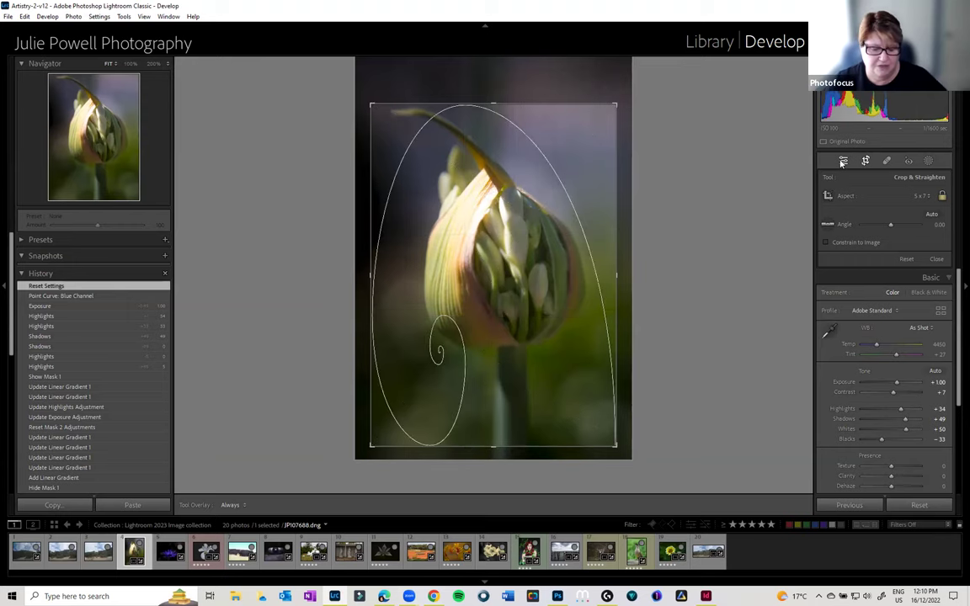
left_click(843, 161)
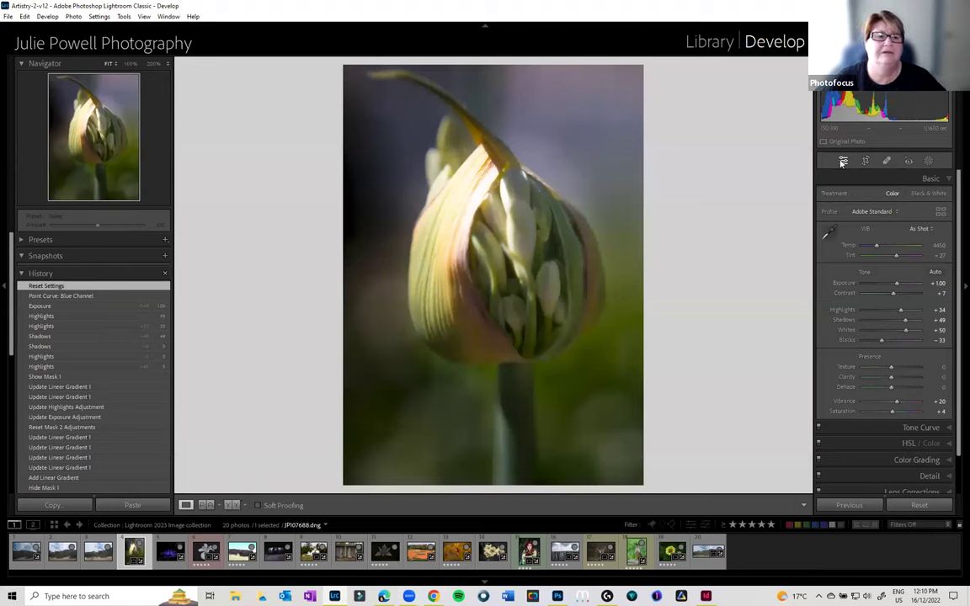
- Turn on Loupe Overlay guide lines in Library and move their crossing point over the bud
left_click(144, 16)
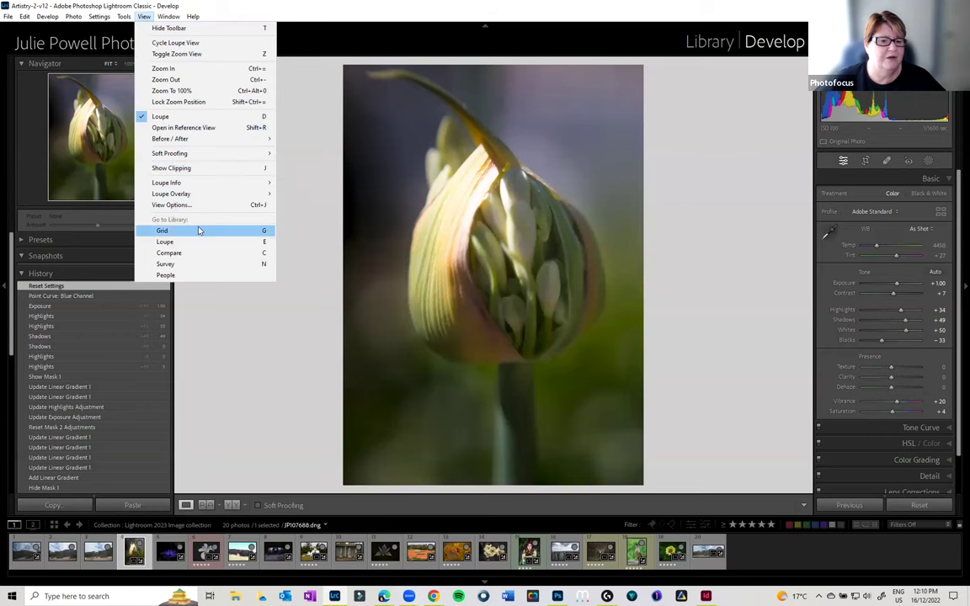
key("g")
left_click(124, 16)
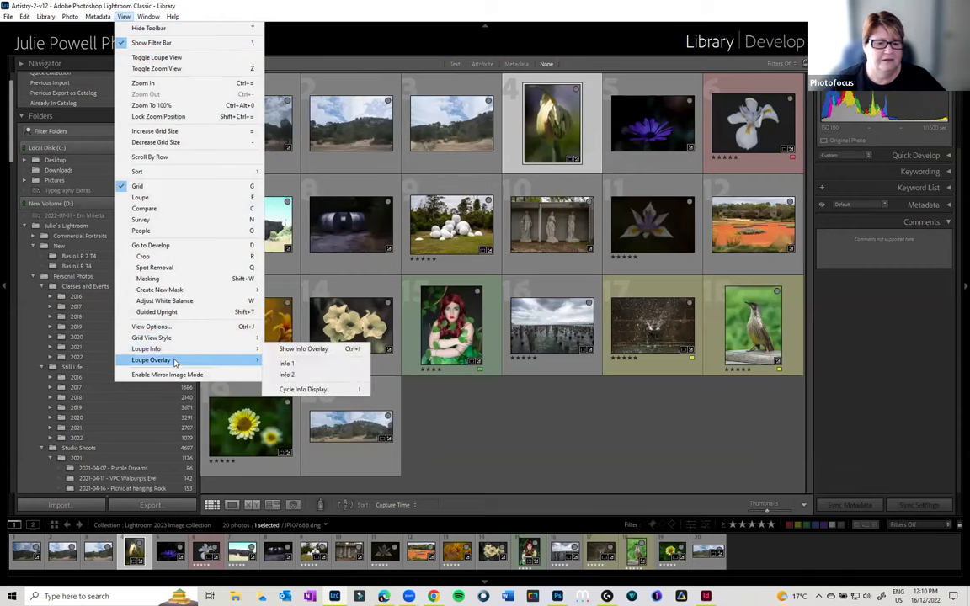
mouse_move(150, 360)
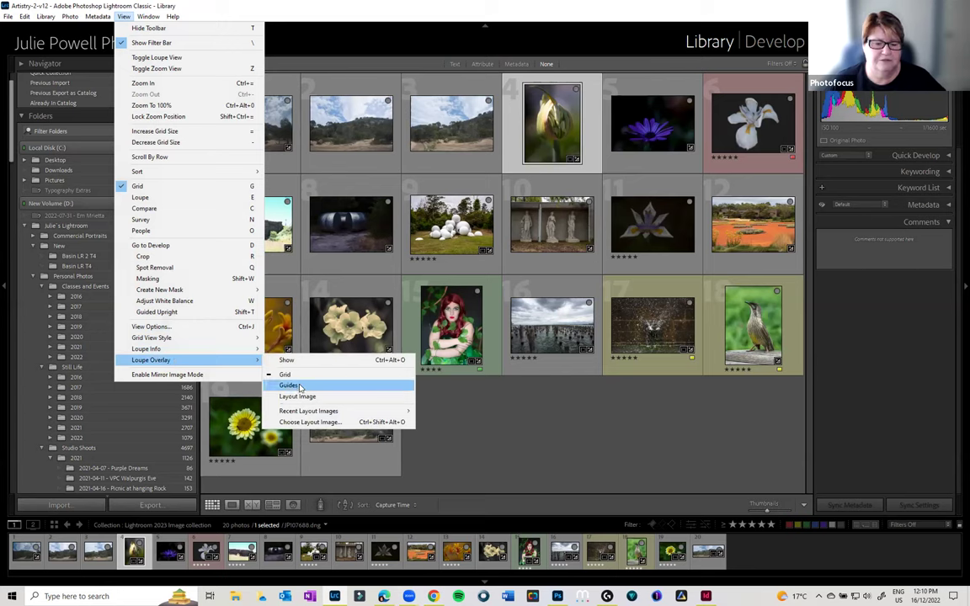
left_click(297, 386)
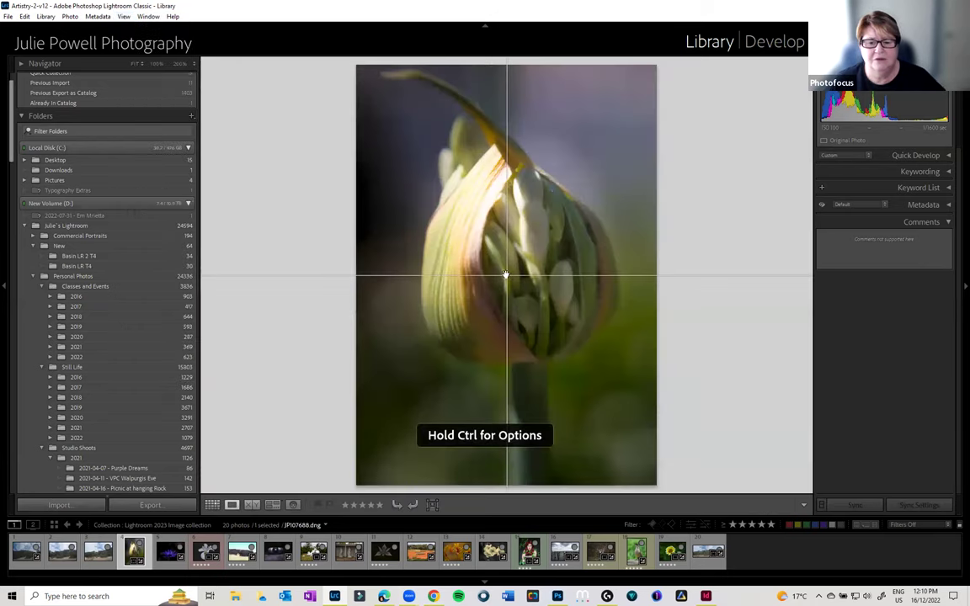
left_click(506, 274)
left_click(501, 272)
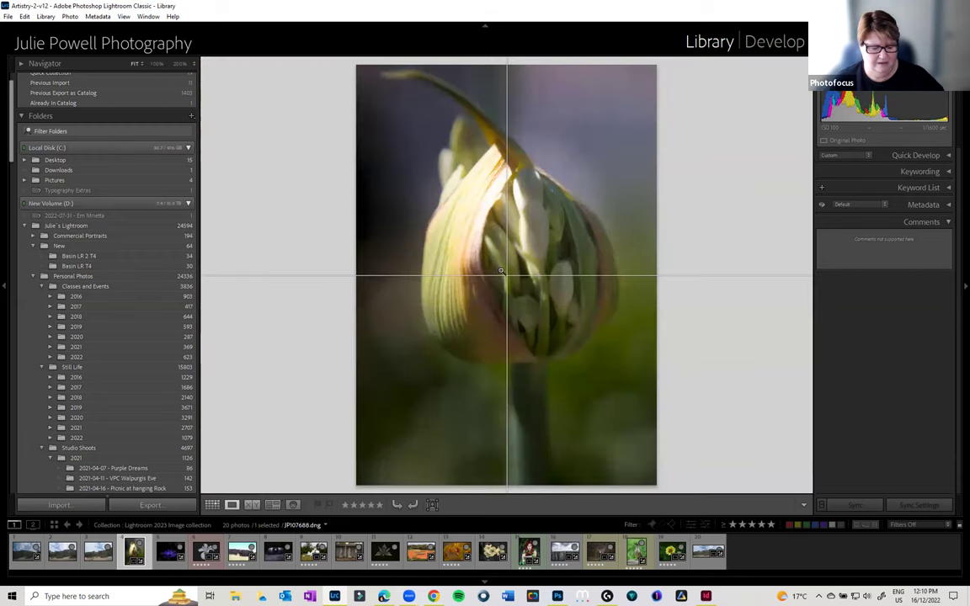
mouse_move(506, 275)
left_mouse_down()
mouse_move(527, 311)
mouse_move(526, 368)
mouse_move(584, 391)
mouse_move(565, 352)
left_mouse_up()
- Reselect the flower bud photo in the filmstrip and reopen its crop at 5 x 7
key("o")
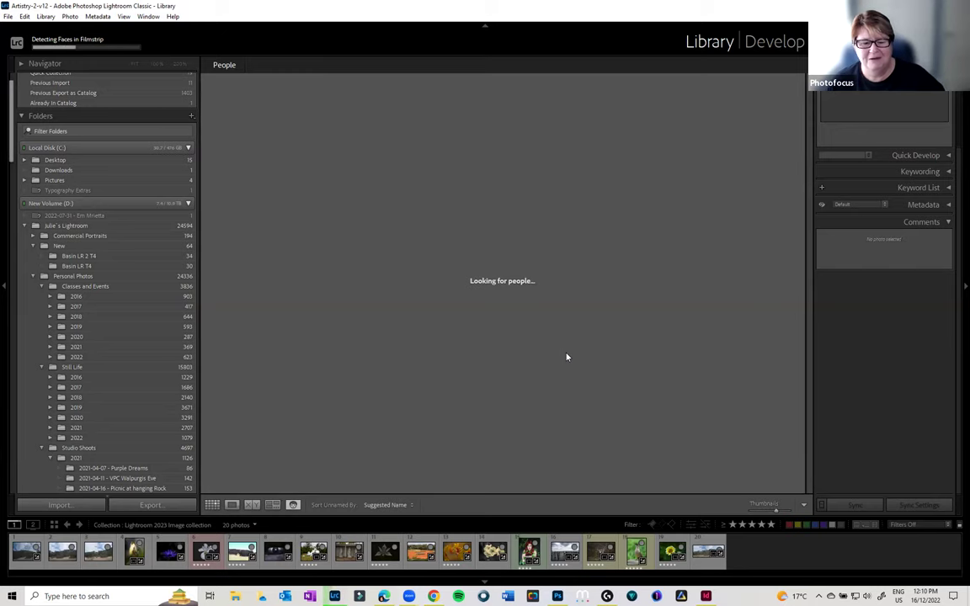
left_click(233, 504)
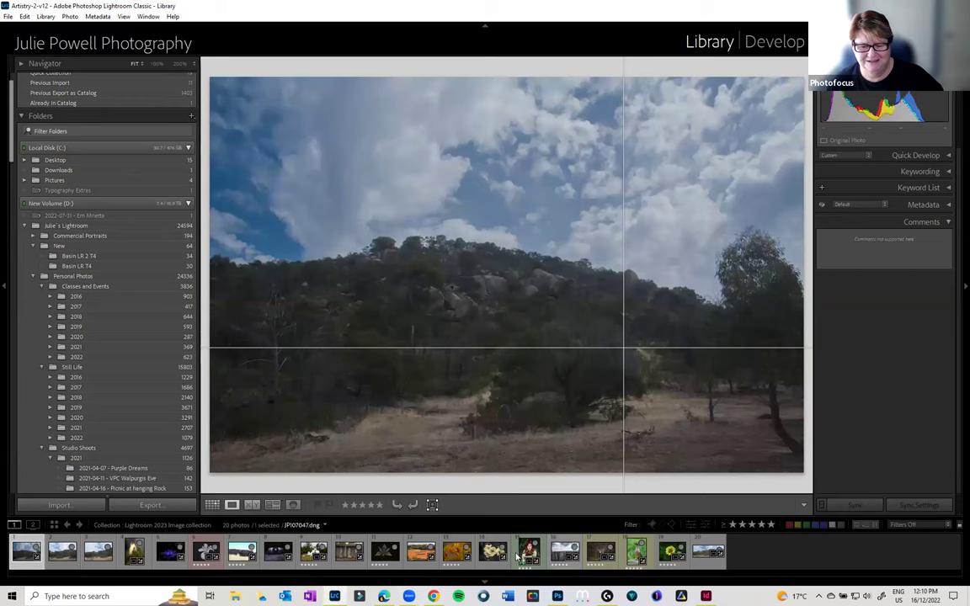
left_click(135, 552)
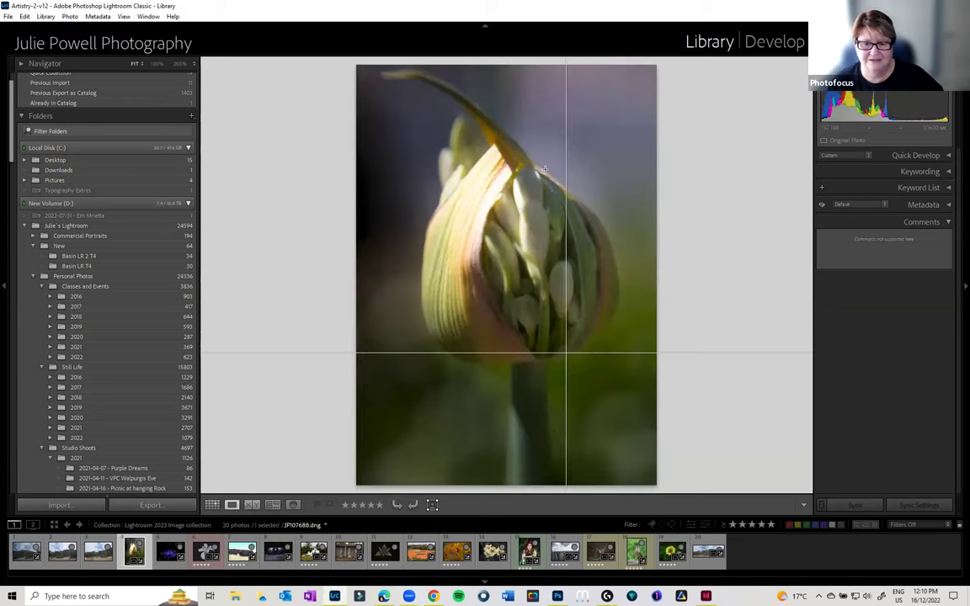
key("o")
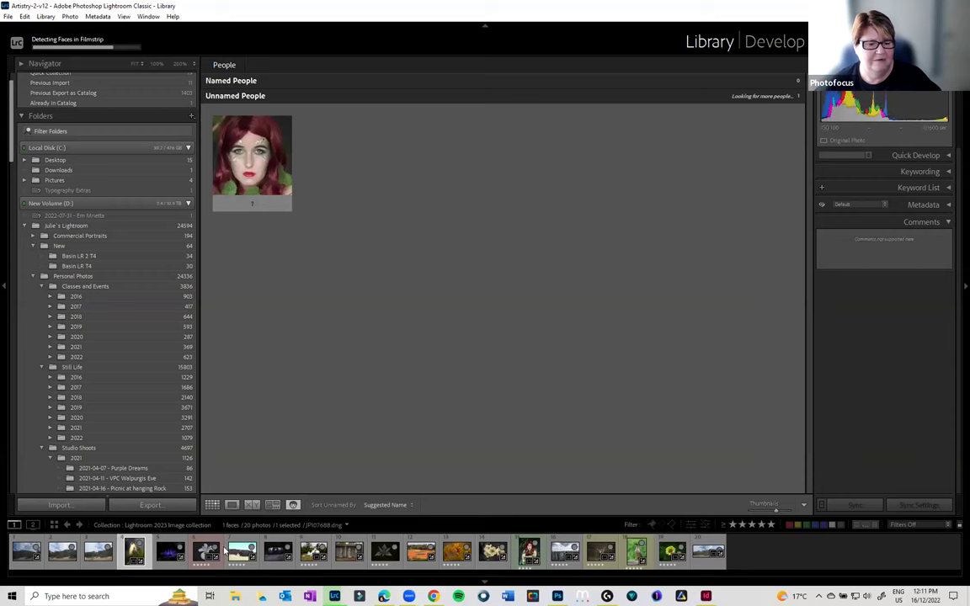
left_click(232, 504)
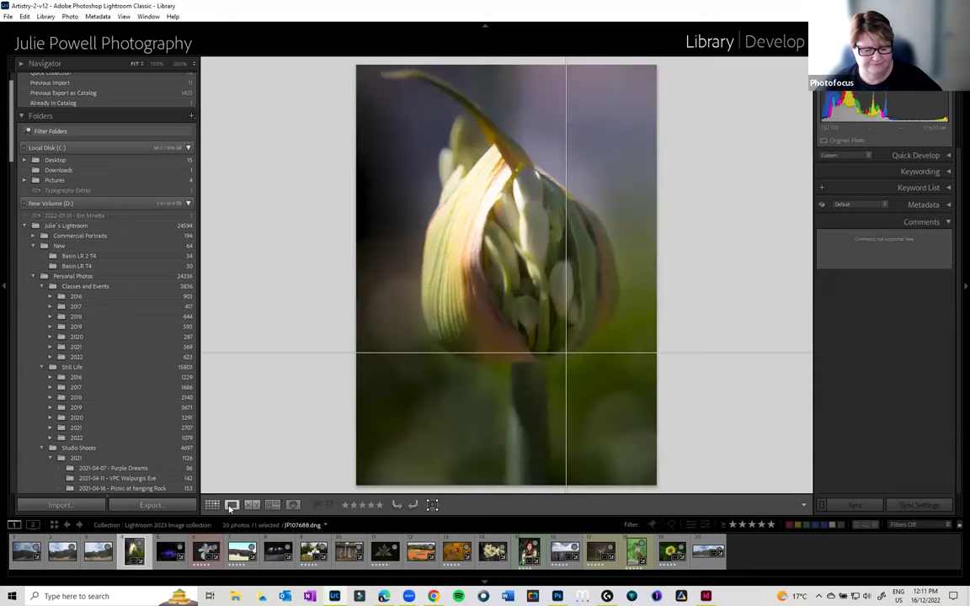
key("r")
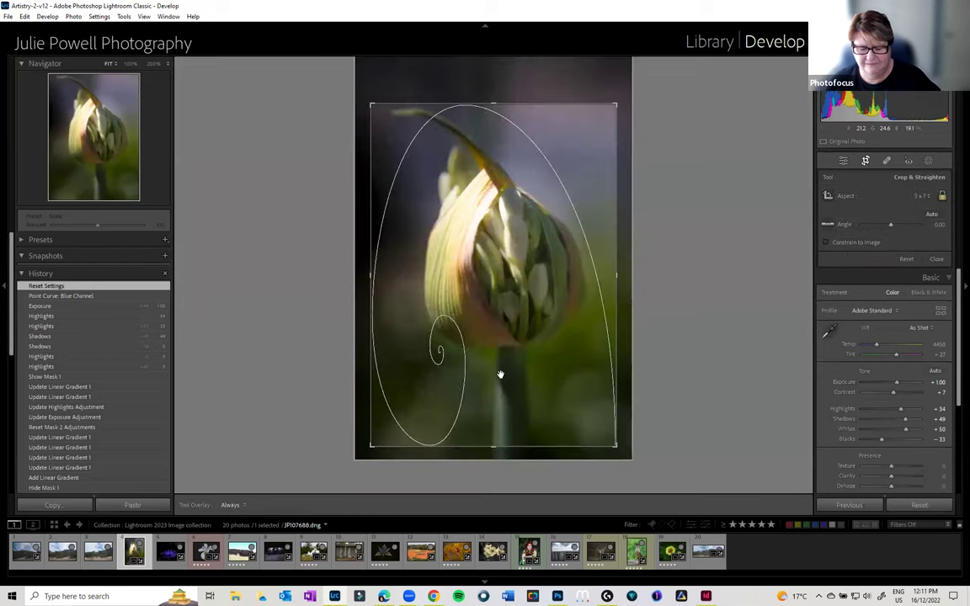
- Switch the crop overlay to a rule-of-thirds grid and shift the bud within the crop frame
key("o")
key("o")
key("o")
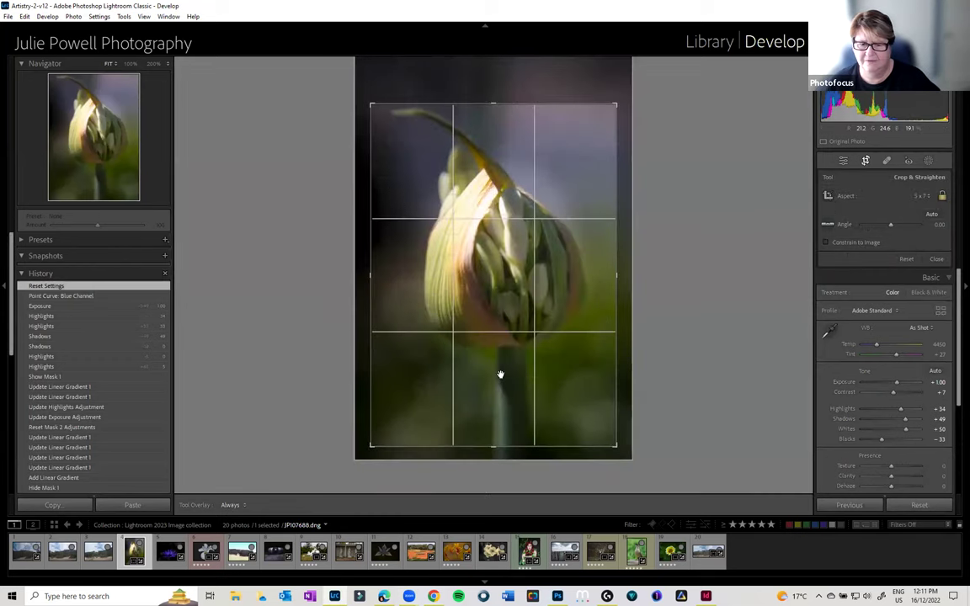
left_click_drag(501, 374, 439, 260)
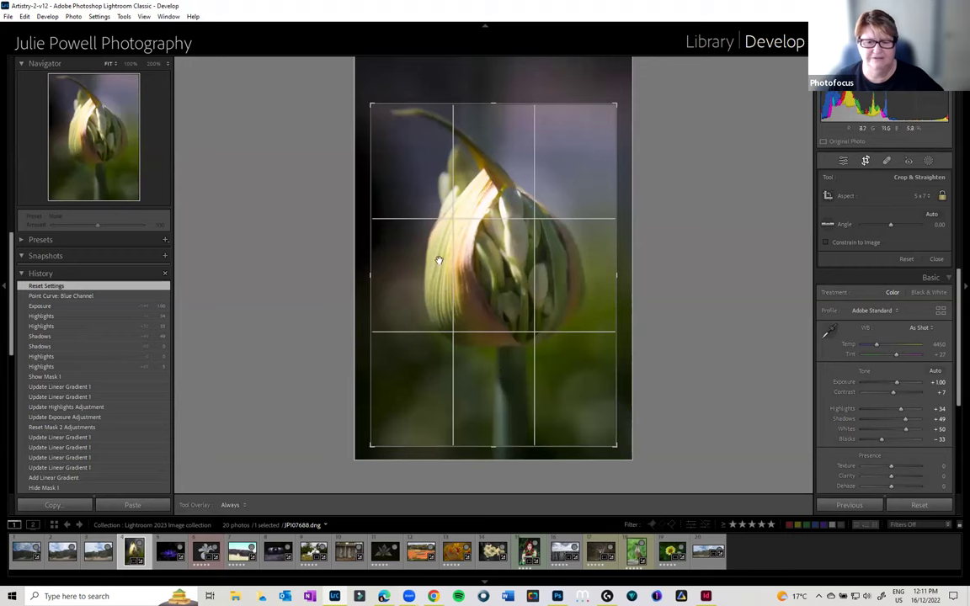
left_click(144, 16)
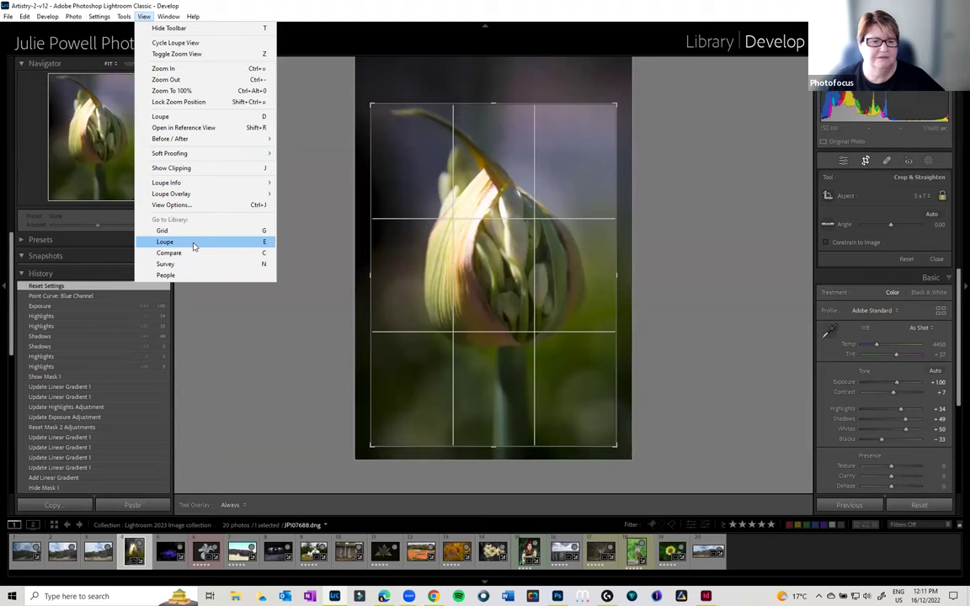
mouse_move(171, 193)
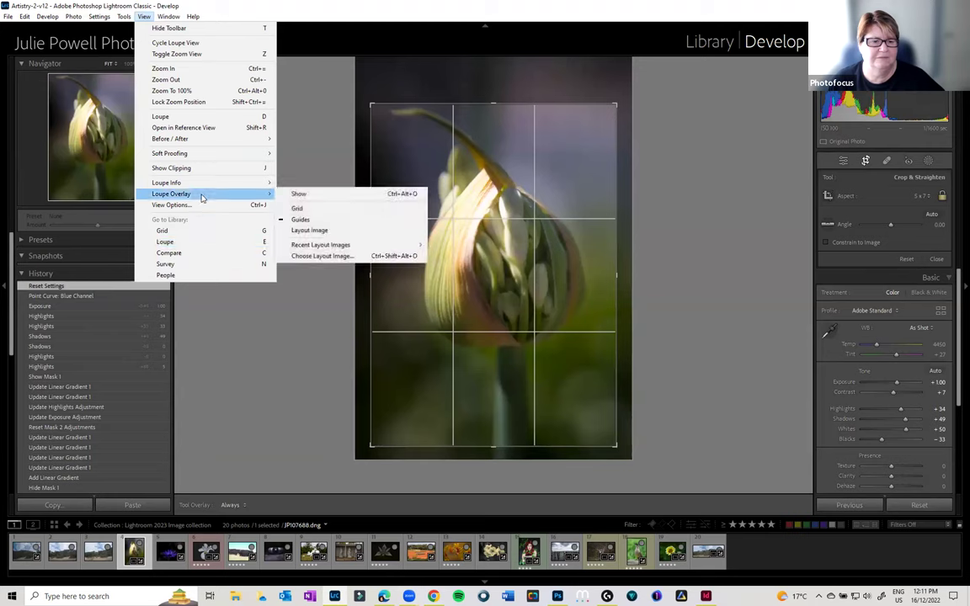
- Show the guide lines and reposition their crossing point over the bud
left_click(320, 219)
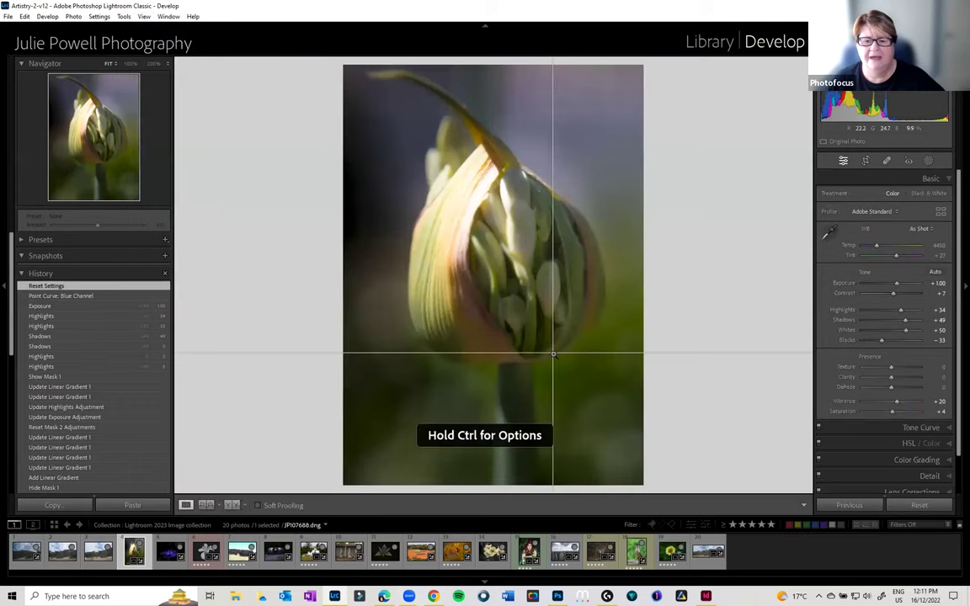
left_click_drag(552, 353, 444, 181)
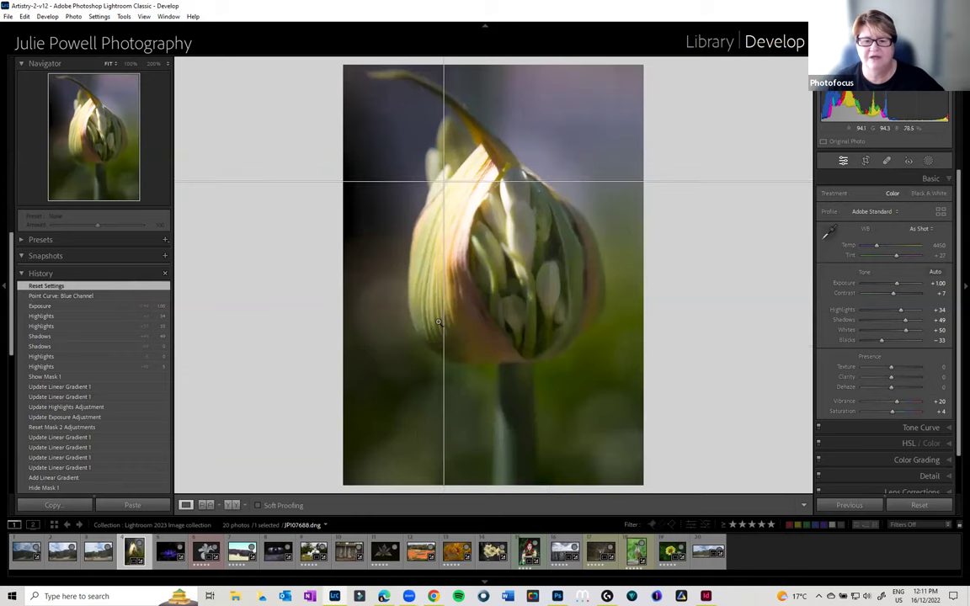
left_click_drag(444, 181, 537, 364)
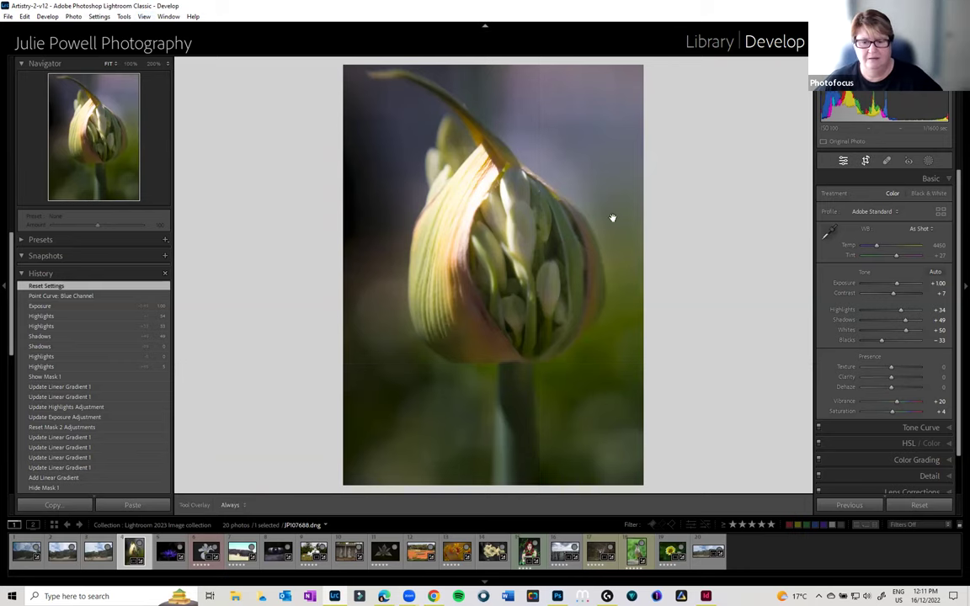
- Turn the guide overlay off and dim the surrounding interface with Lights Dim
key("r")
key("r")
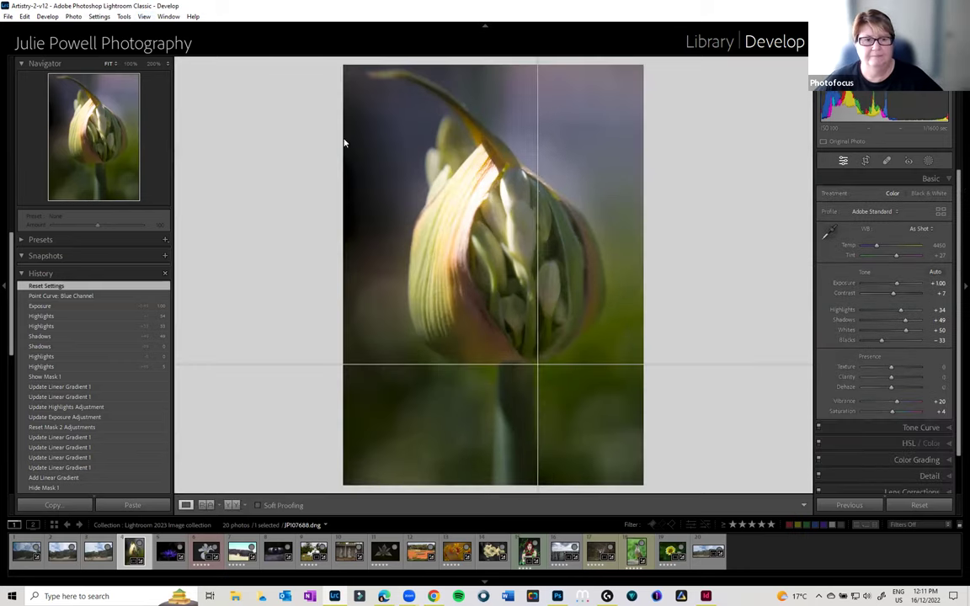
left_click(145, 17)
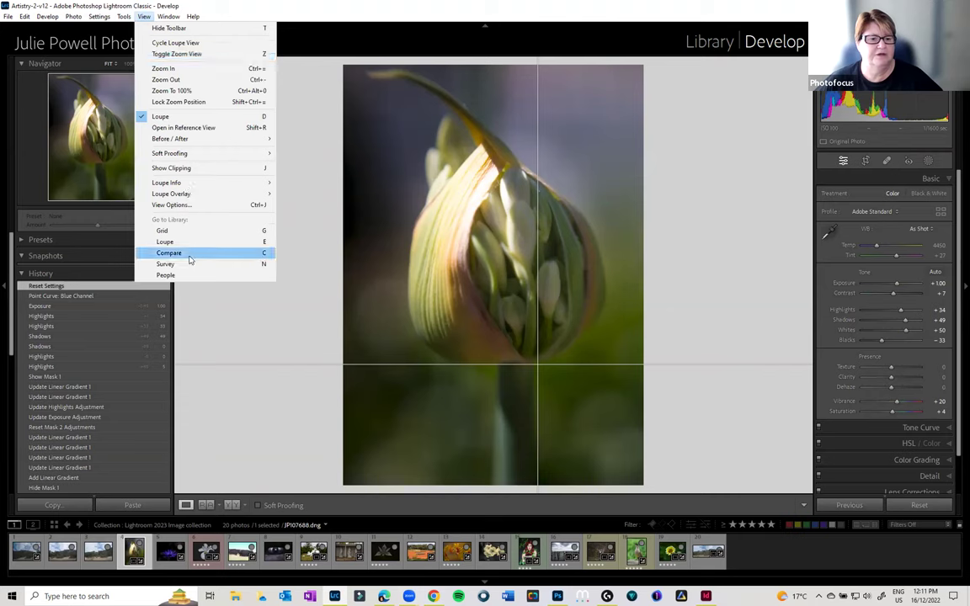
mouse_move(171, 194)
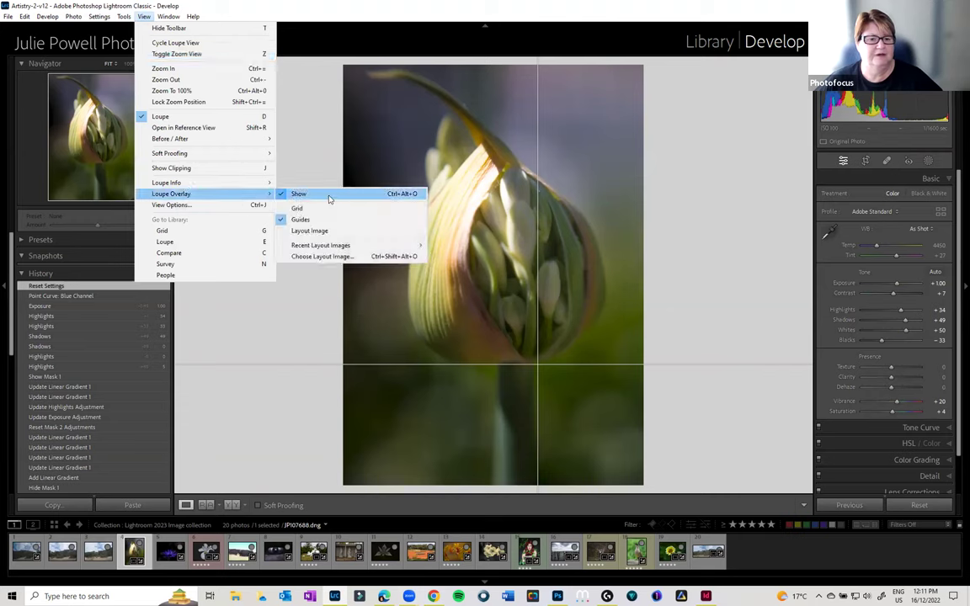
left_click(290, 221)
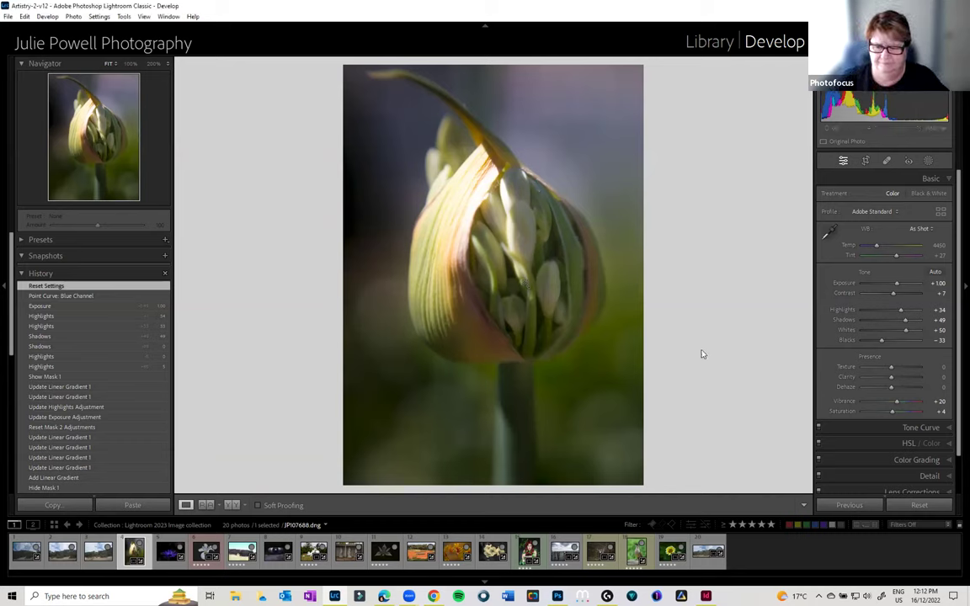
key("l")
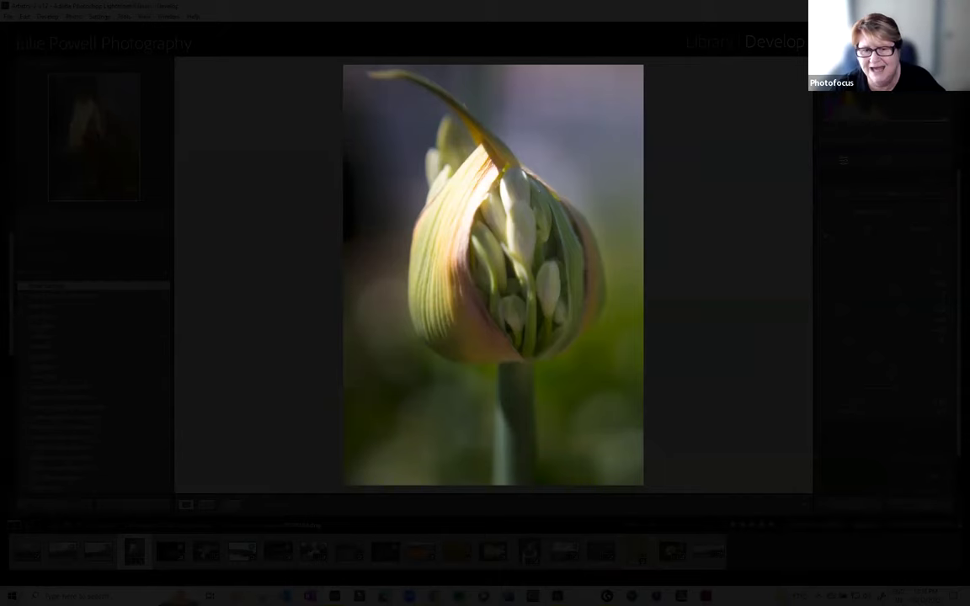
- View the bud in Lights Out with a zoom, restore the interface, and preview it full screen
key("l")
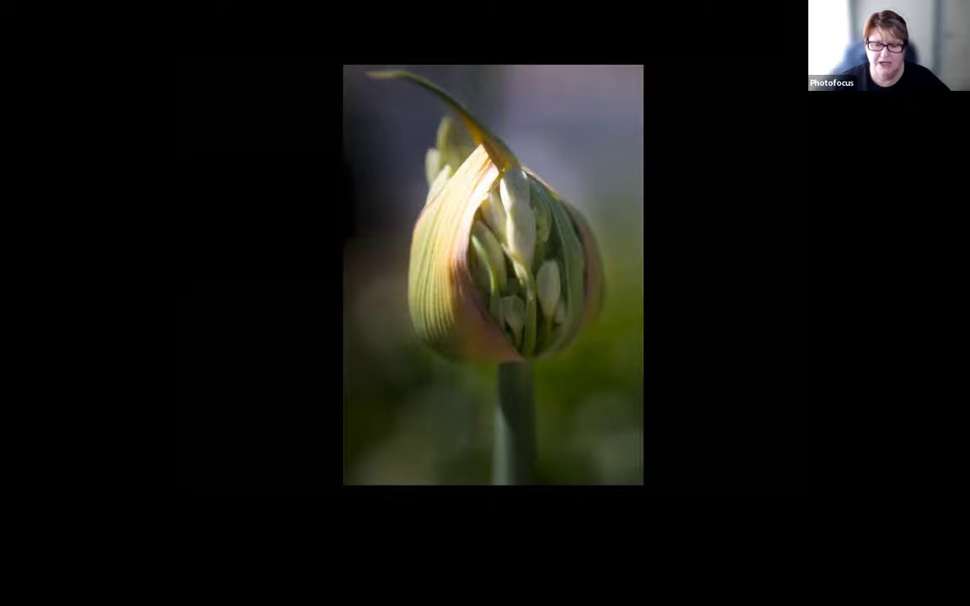
key("z")
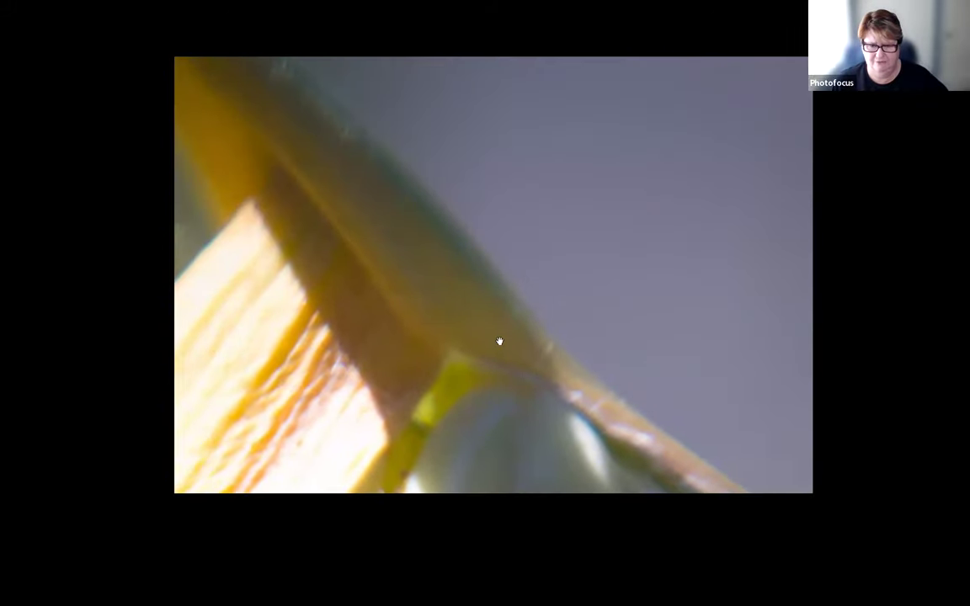
left_click(500, 341)
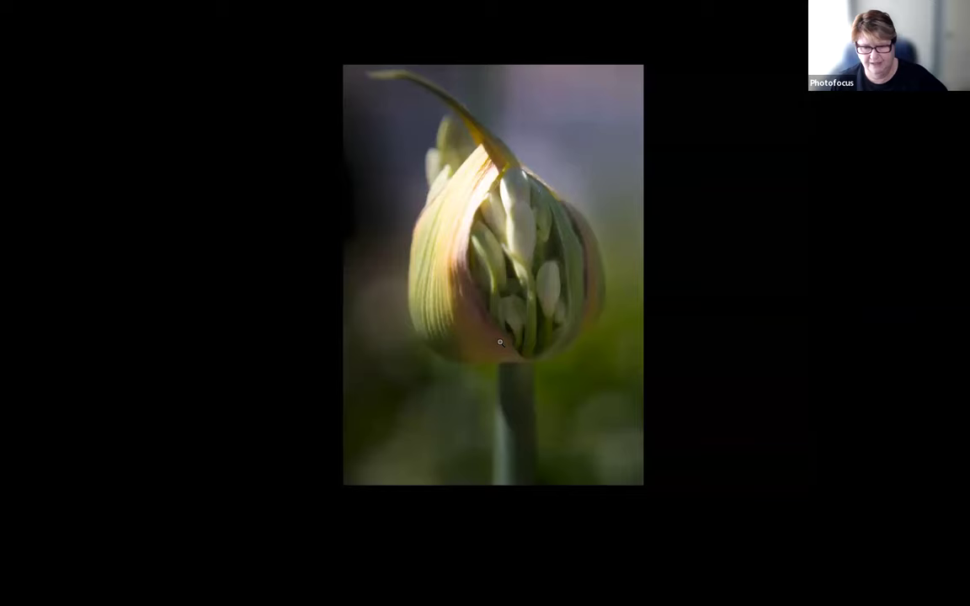
key("l")
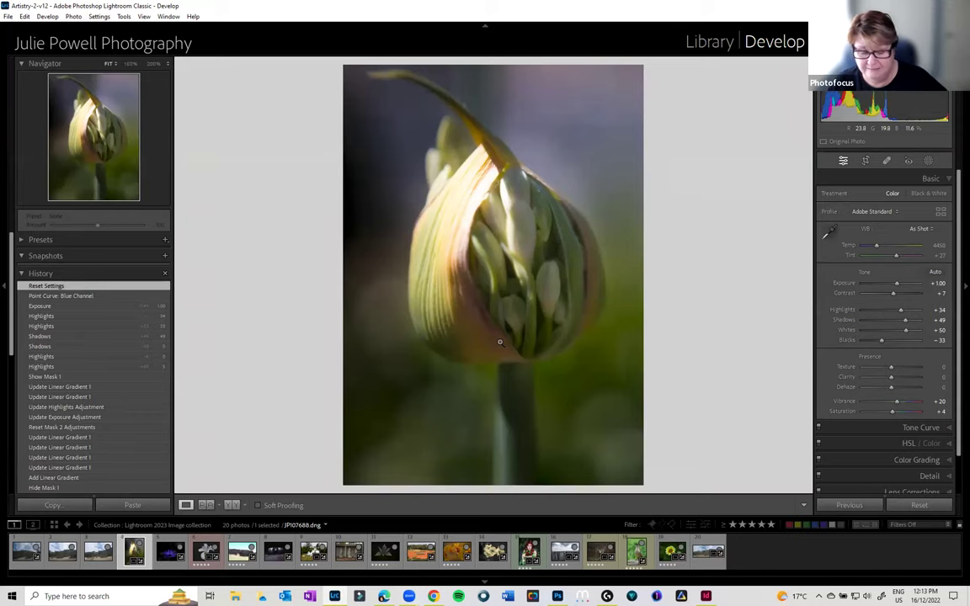
key("f")
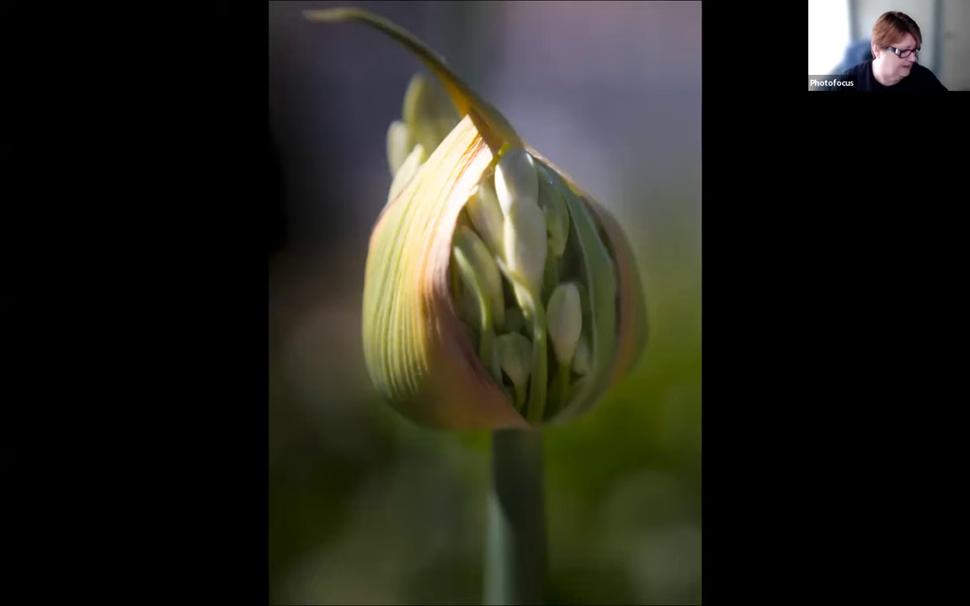
key("f")
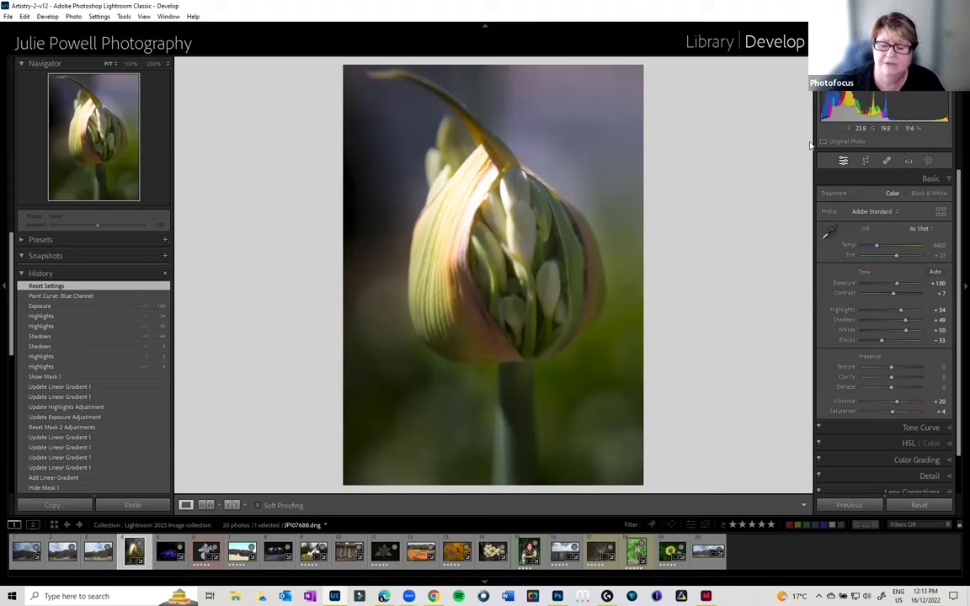
- Select the pier photo and level its horizon with the Straighten tool to a 0.94 angle
left_click(558, 560)
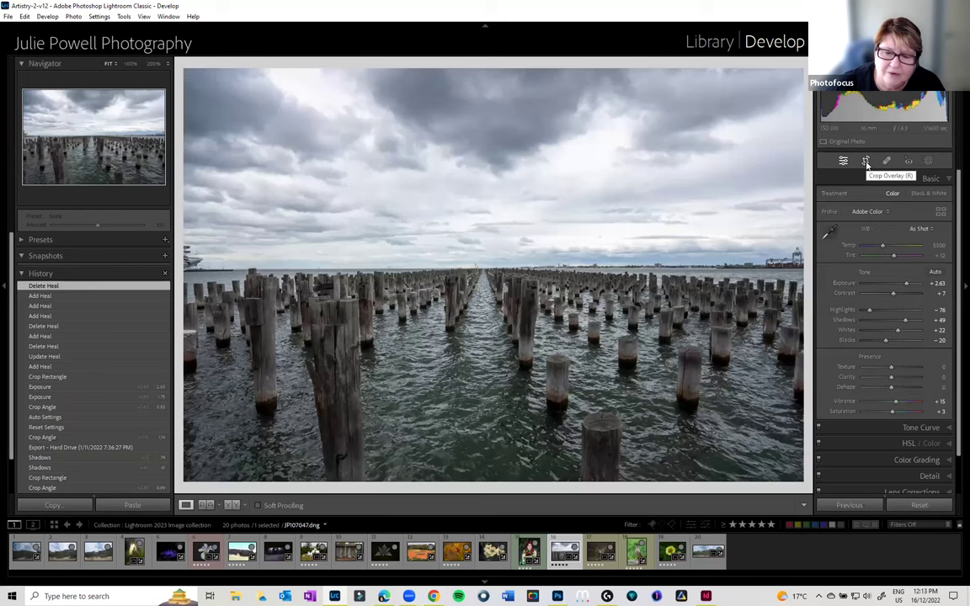
left_click(867, 161)
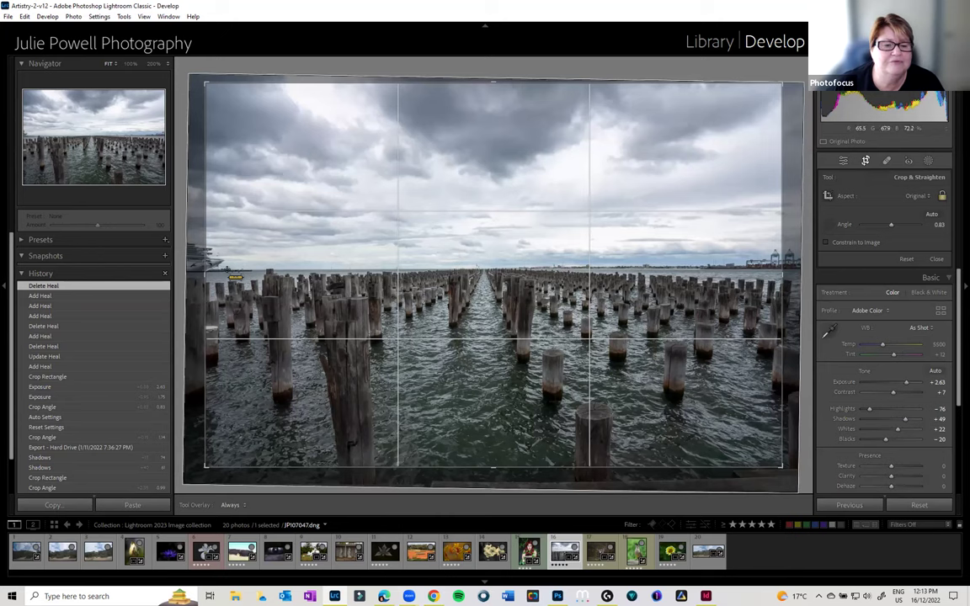
left_click_drag(226, 269, 781, 269)
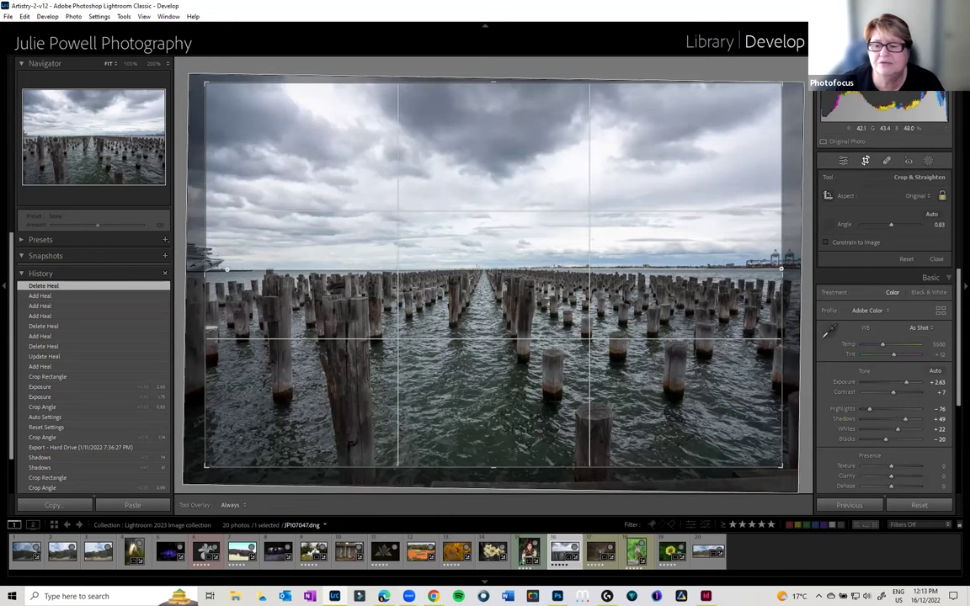
left_click_drag(783, 269, 784, 270)
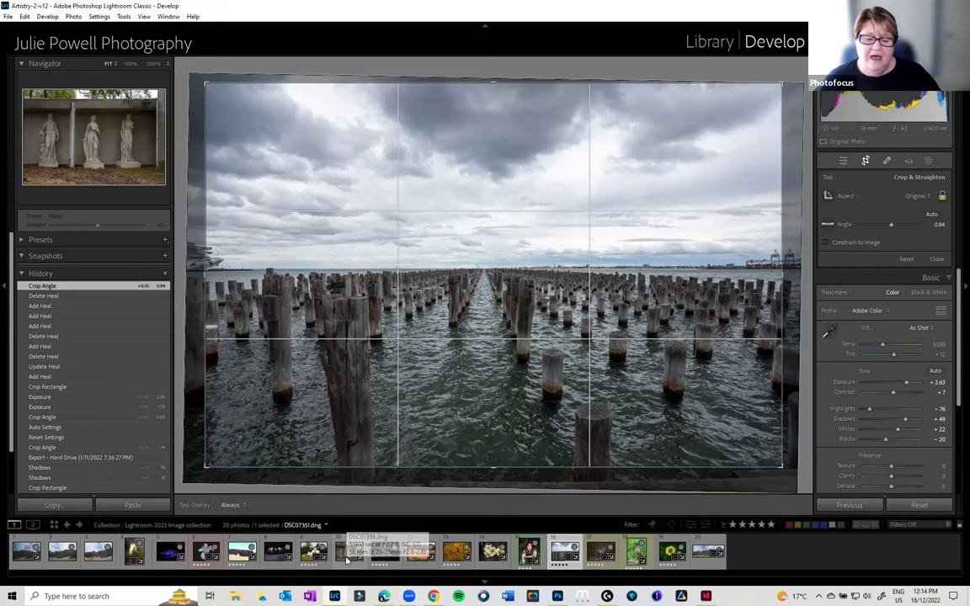
- On the statues photo, try a -3.93 wall straighten, then reset it to a 0.00 angle
left_click(346, 561)
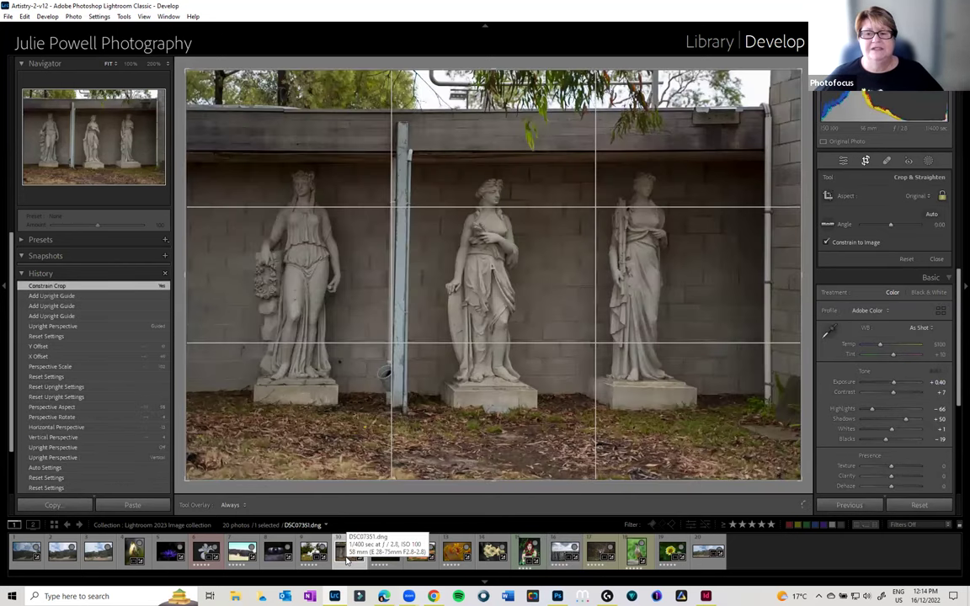
left_click(919, 505)
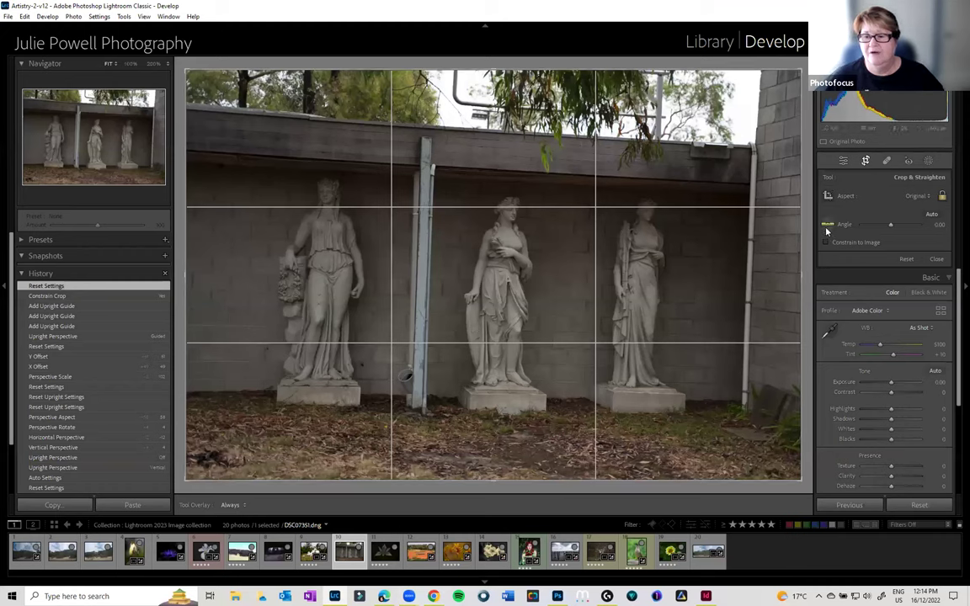
mouse_move(185, 106)
left_mouse_down()
mouse_move(729, 160)
mouse_move(789, 148)
left_mouse_up()
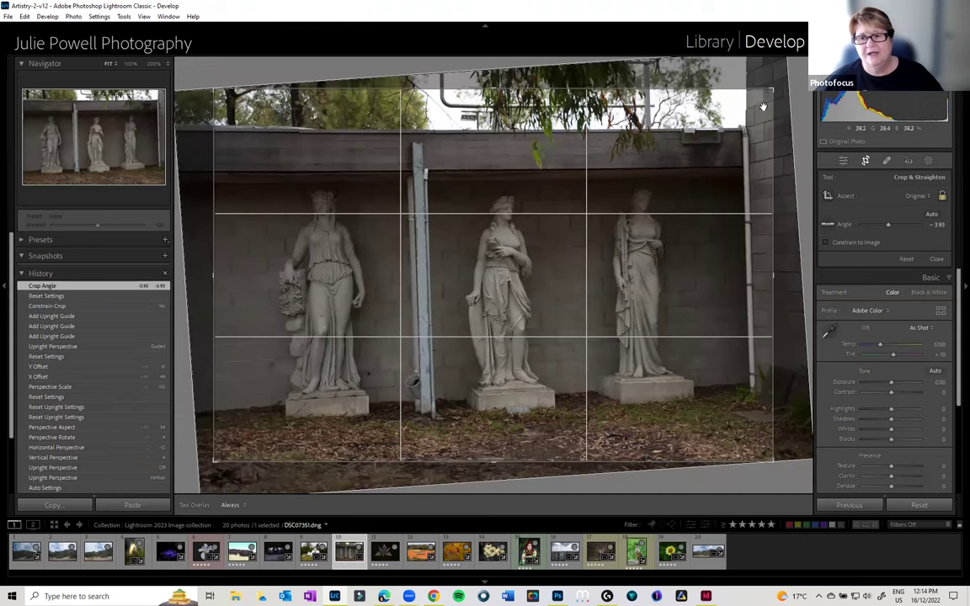
left_click(927, 506)
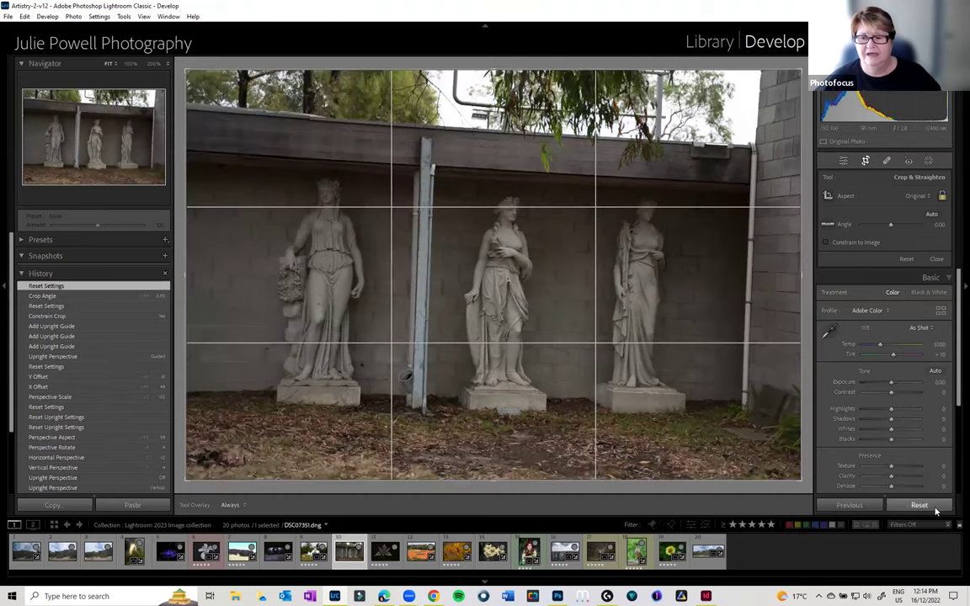
scroll(955, 452, "down", 4)
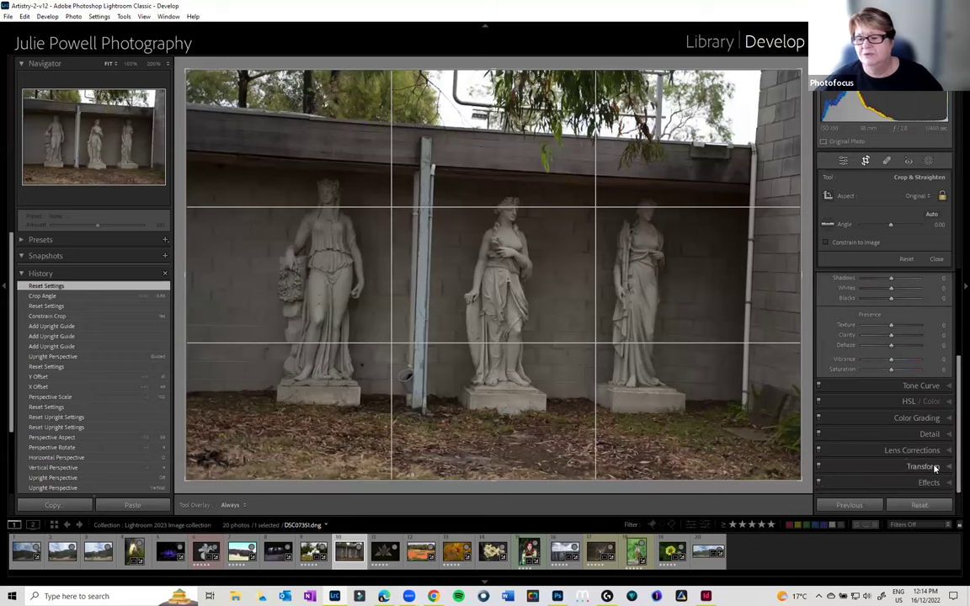
- Expand the Transform panel and return the crop overlay to a rule-of-thirds grid
left_click(924, 467)
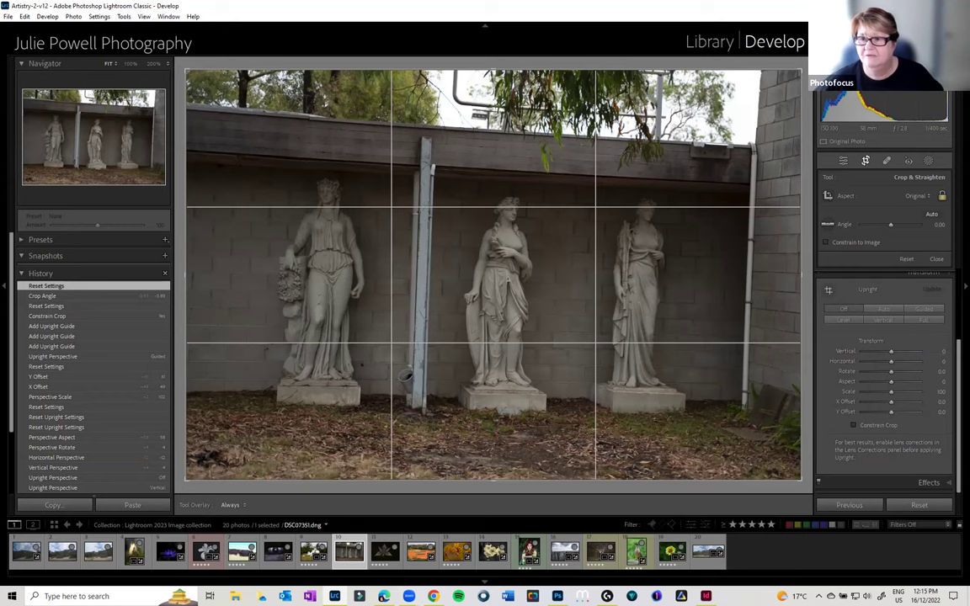
key("o")
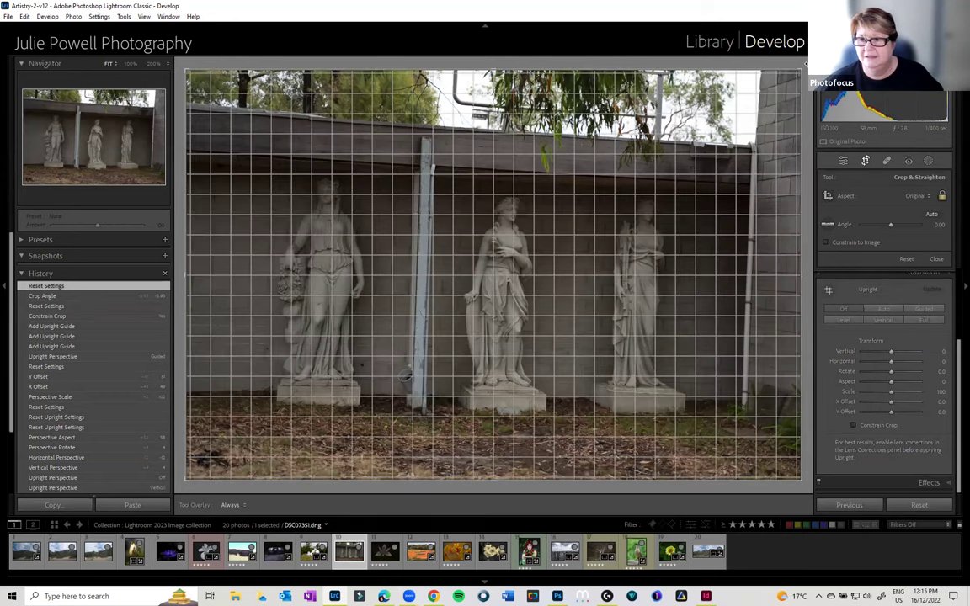
key("o")
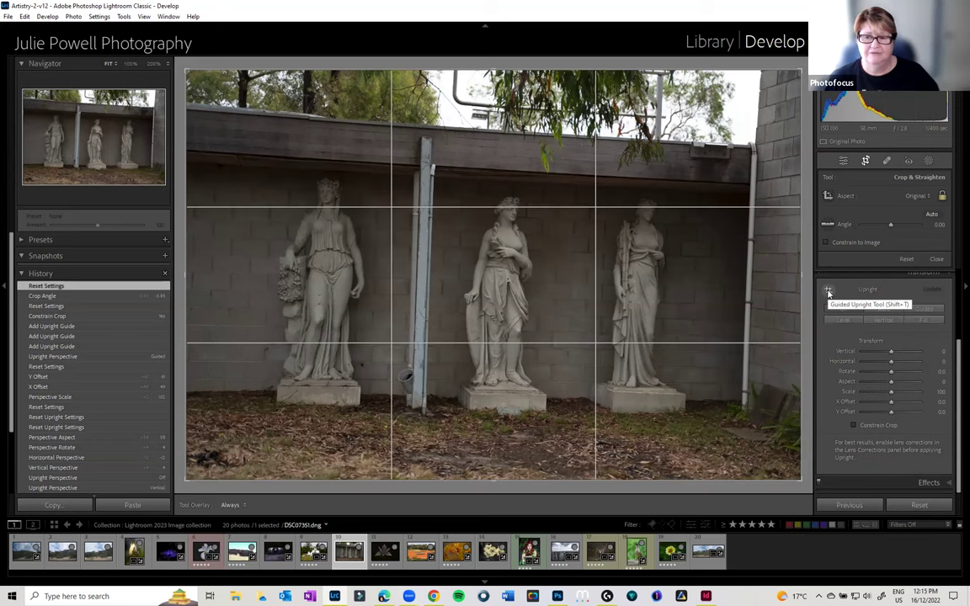
- Draw Guided Upright guides along the wall top, statue bases and right wall
left_click(828, 292)
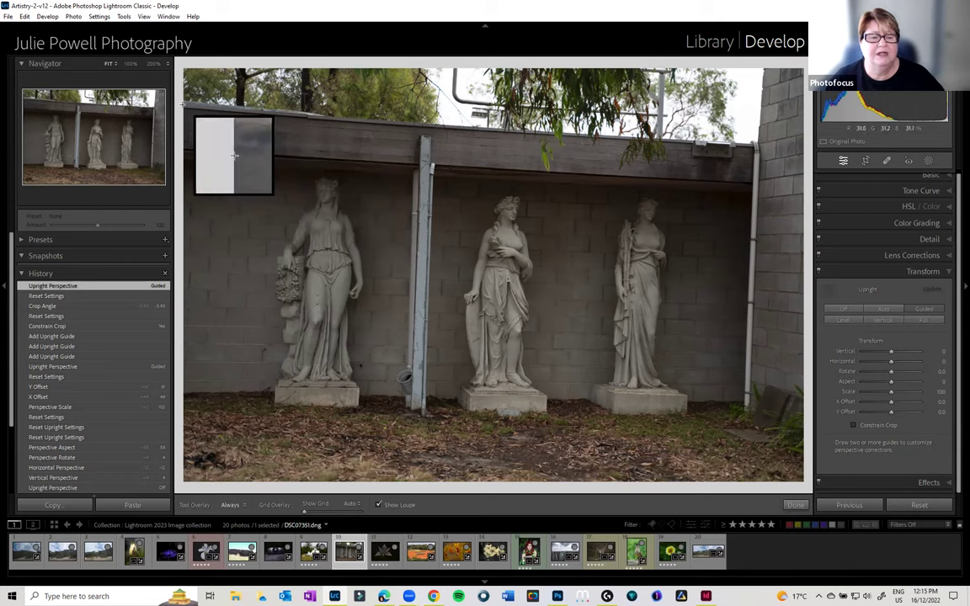
left_click_drag(184, 104, 543, 136)
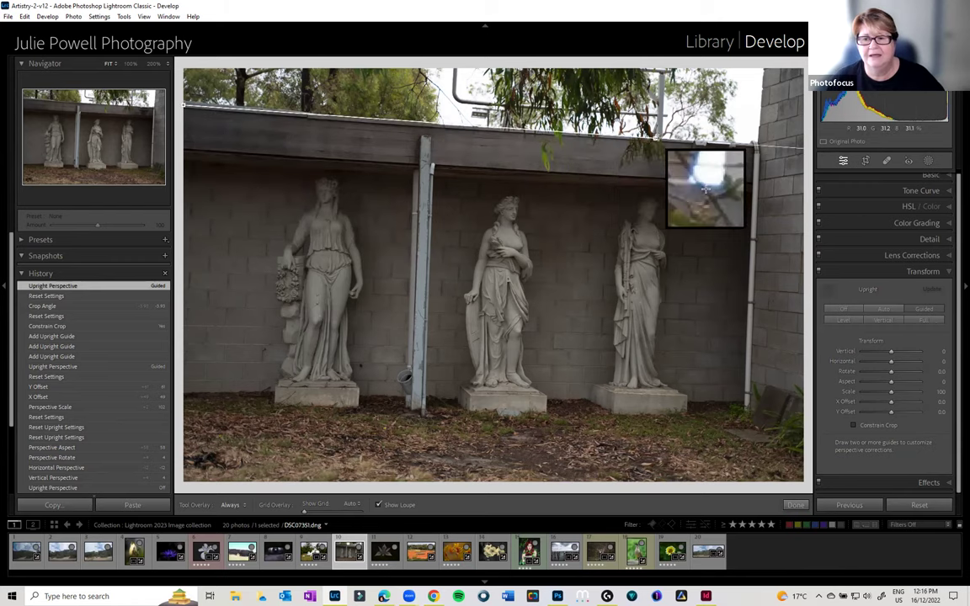
left_click_drag(543, 137, 758, 145)
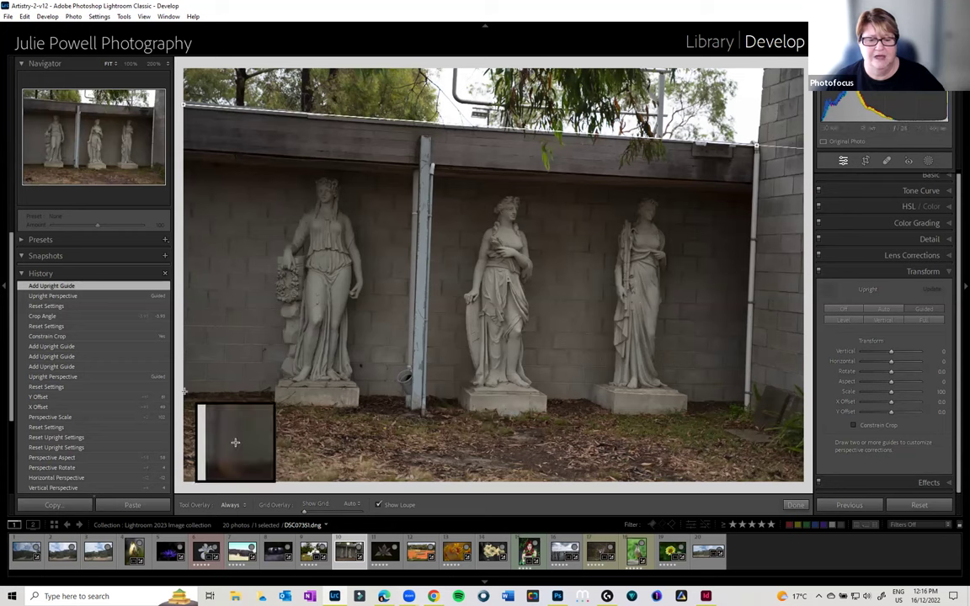
left_click_drag(184, 391, 740, 401)
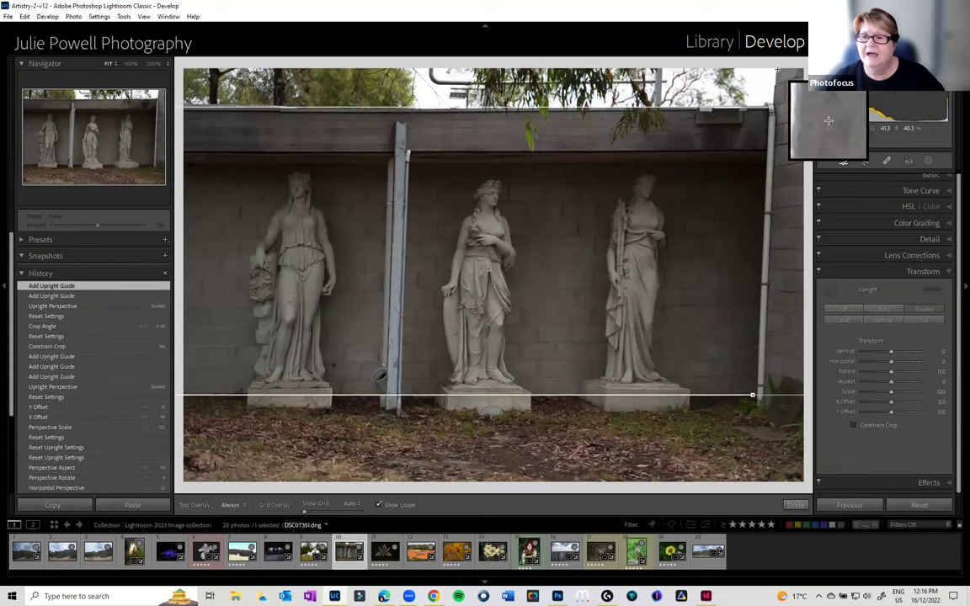
left_click_drag(777, 88, 763, 390)
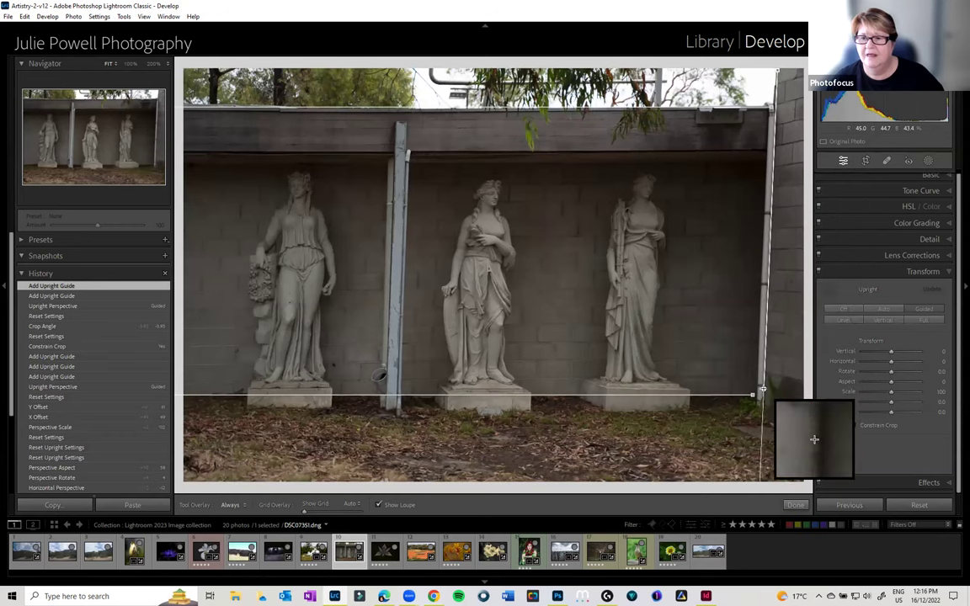
left_click_drag(762, 389, 763, 391)
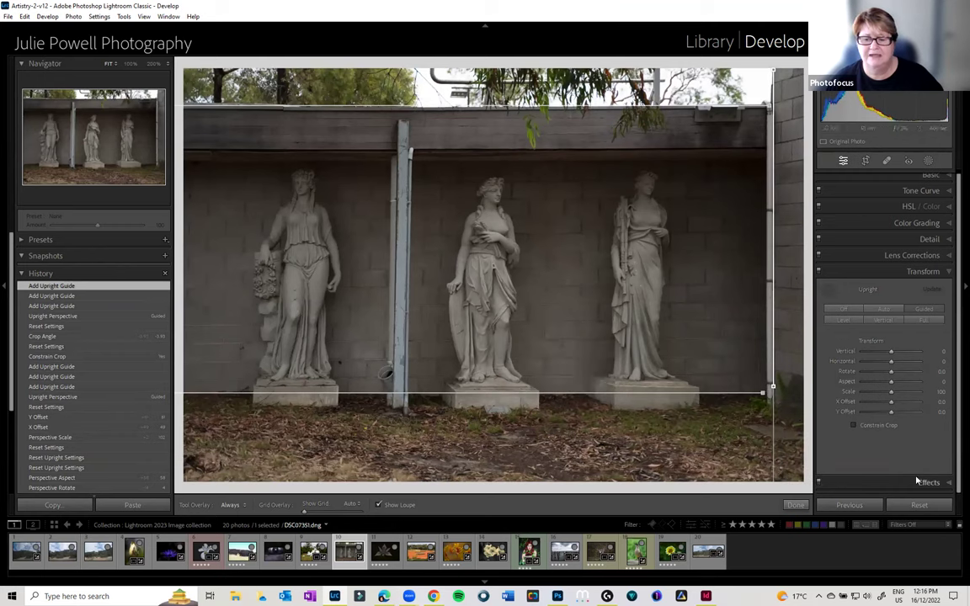
key("Return")
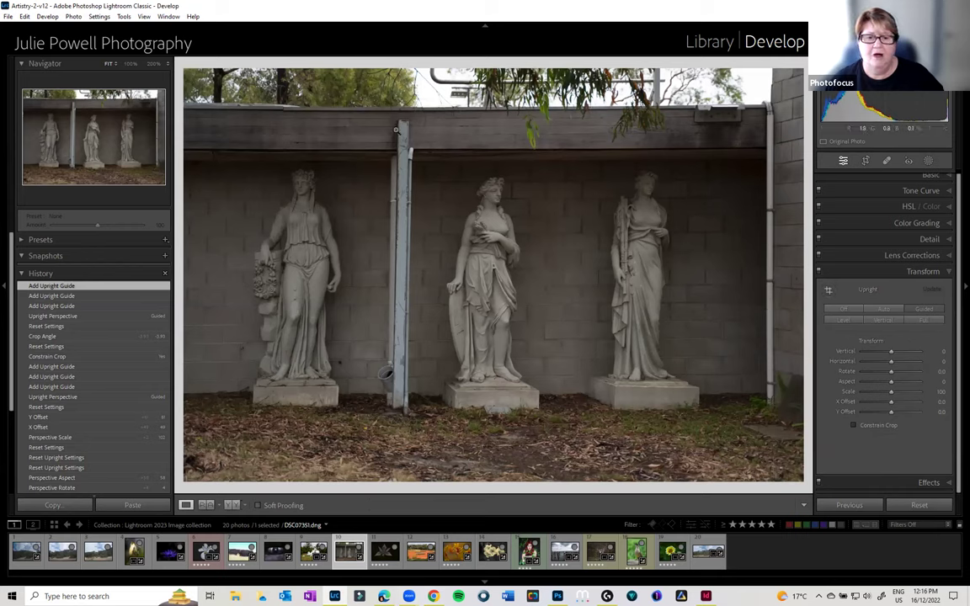
- Add a vertical Guided Upright guide along the pole and finish the guides
left_click(828, 290)
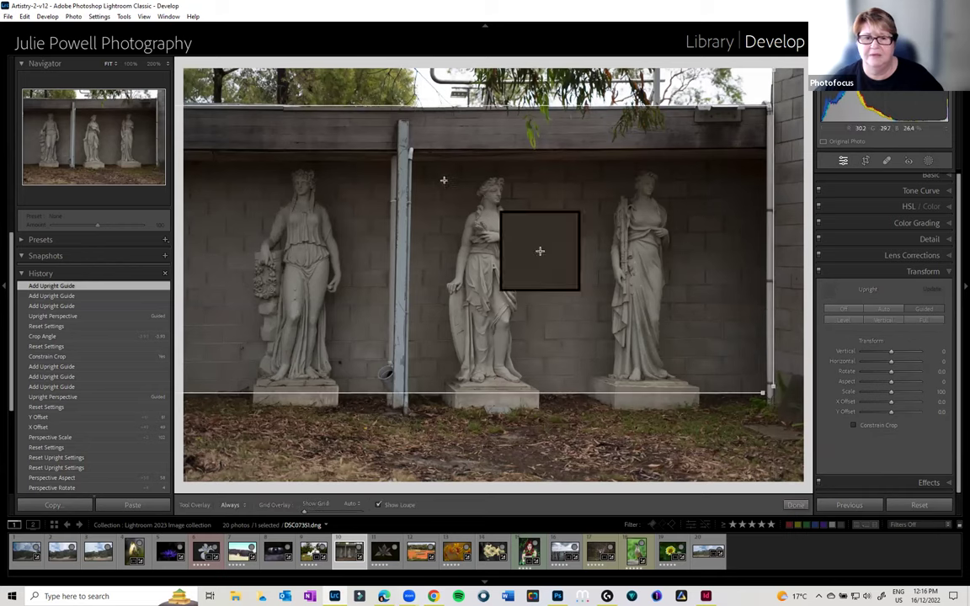
left_click_drag(401, 107, 396, 361)
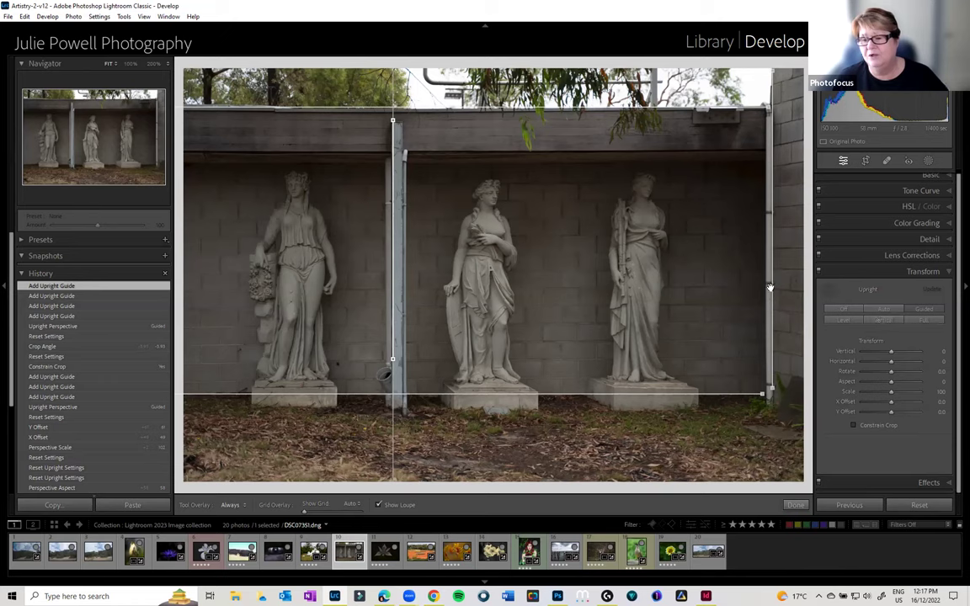
left_click(830, 292)
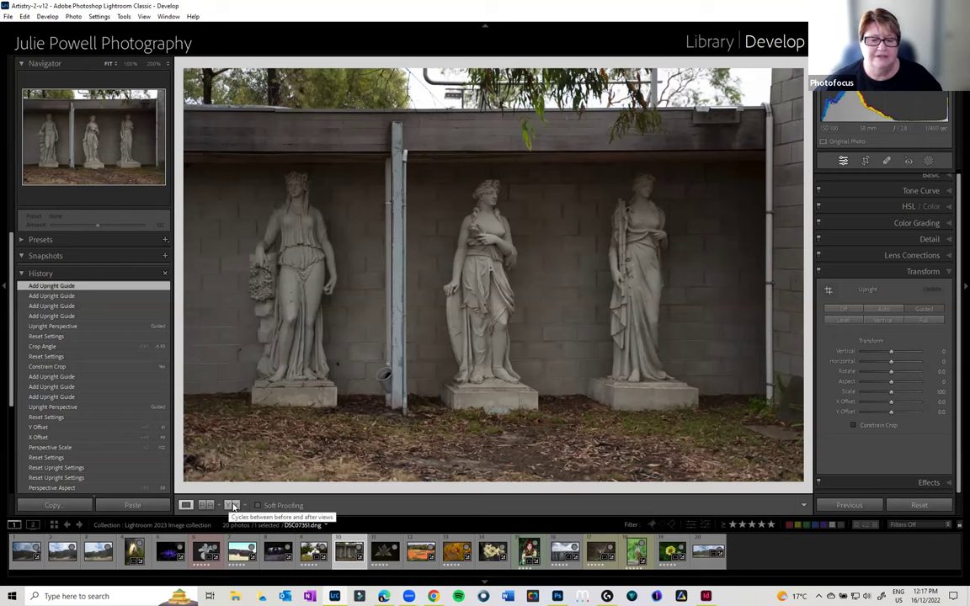
left_click(234, 506)
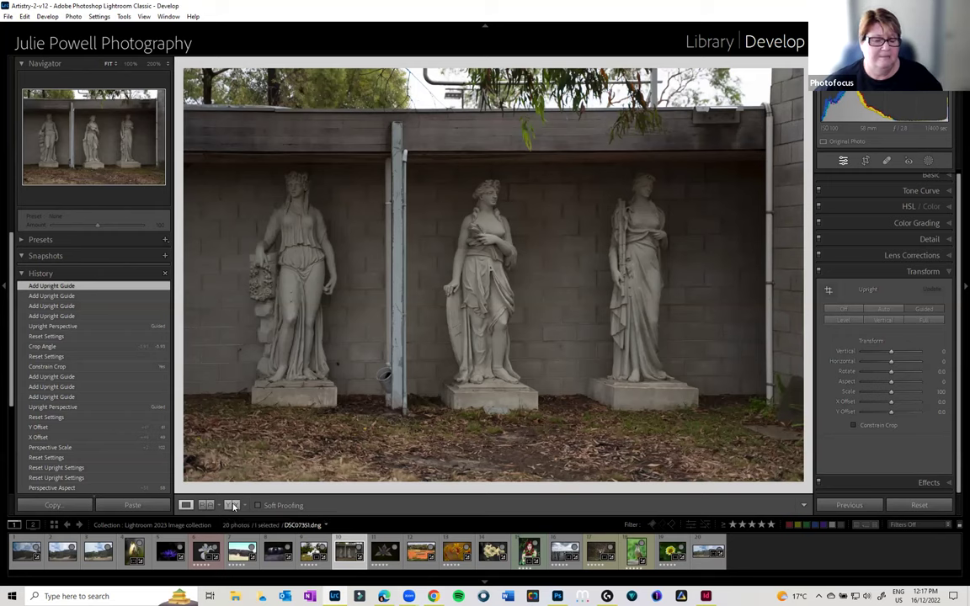
left_click(233, 507)
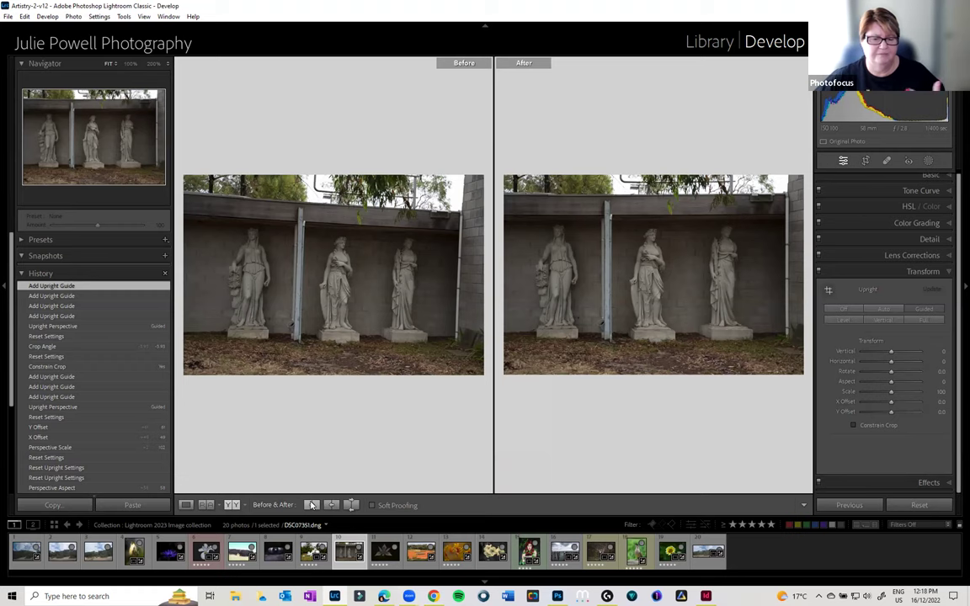
left_click(233, 507)
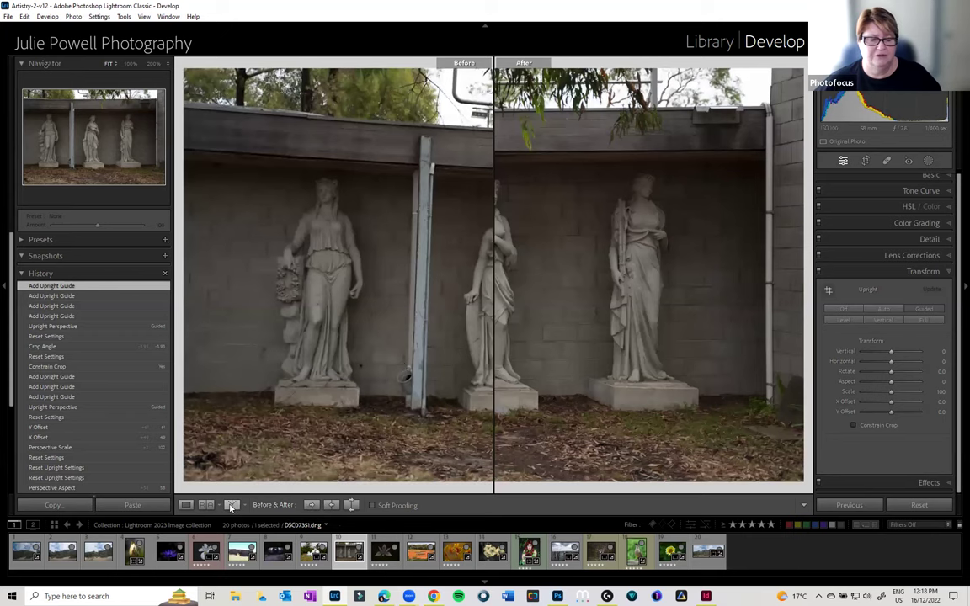
left_click(232, 505)
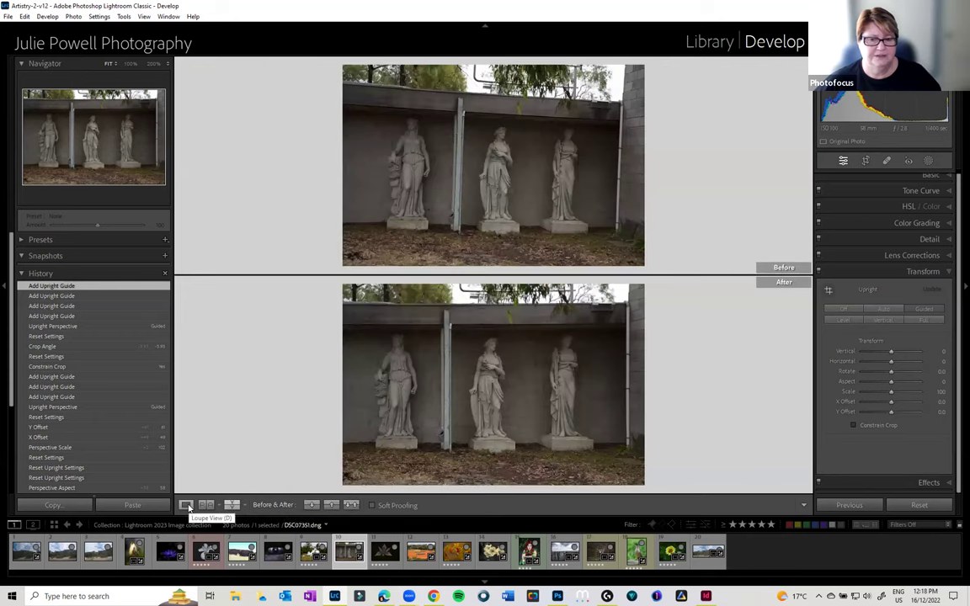
left_click(245, 505)
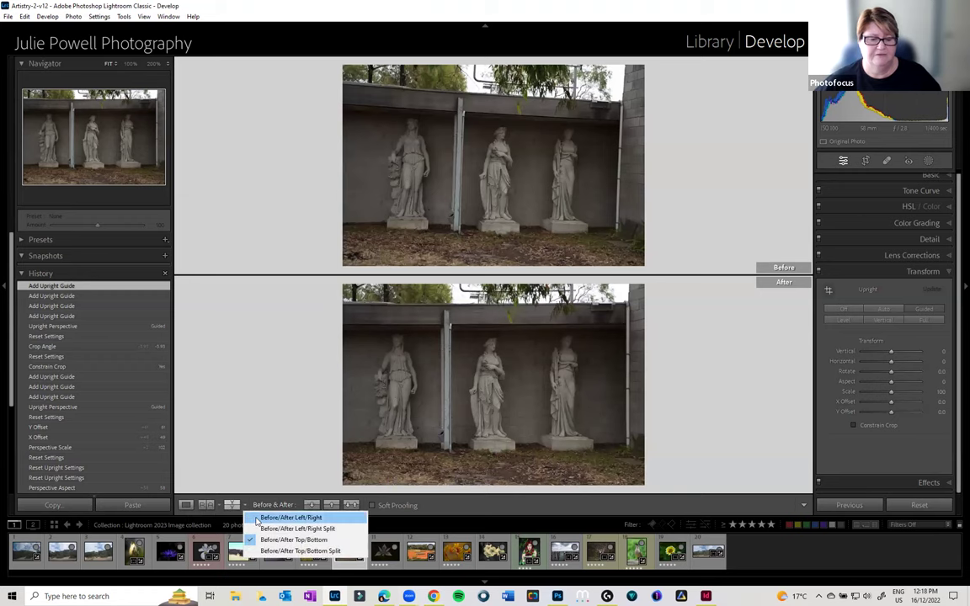
left_click(256, 518)
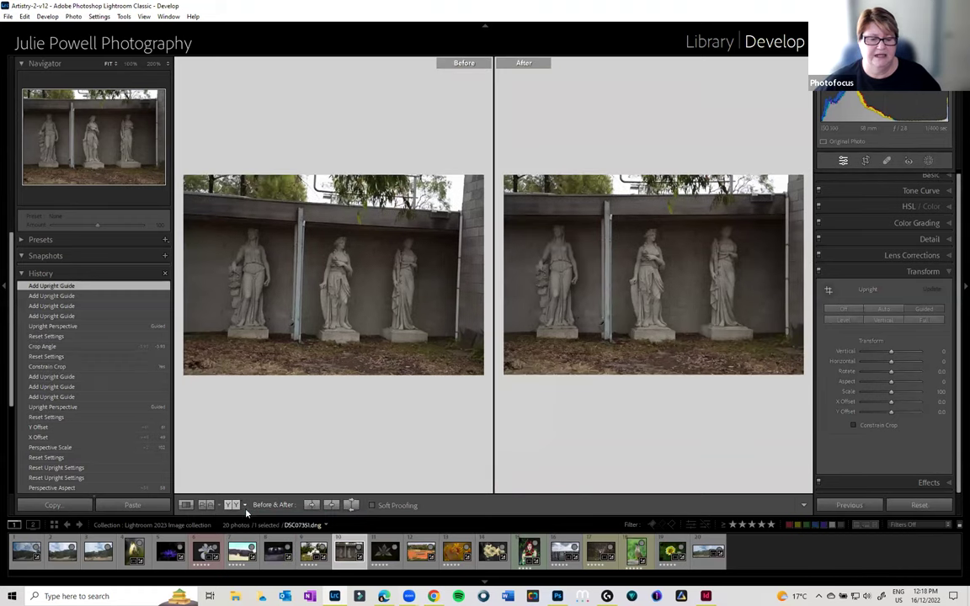
left_click(185, 506)
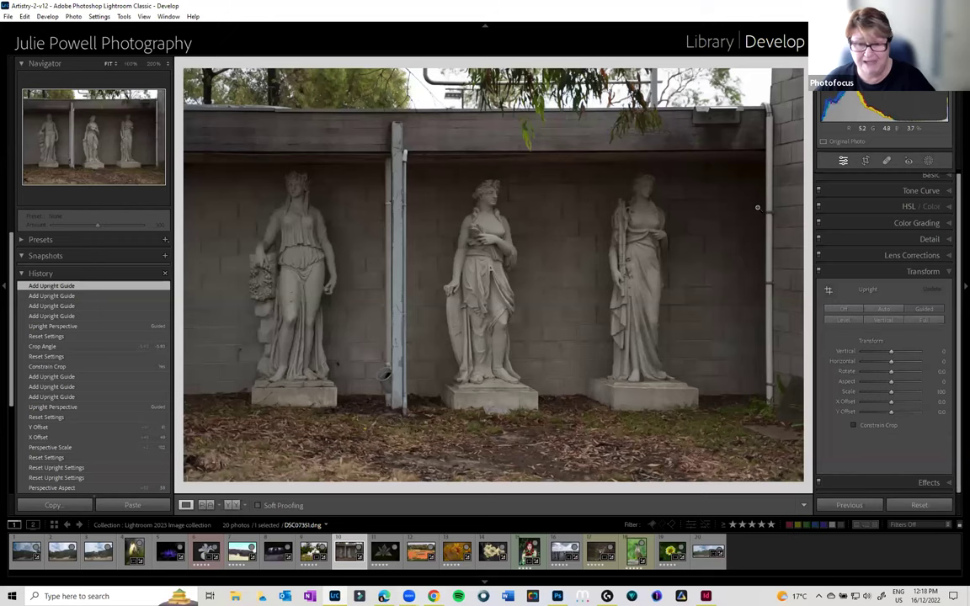
key("backslash")
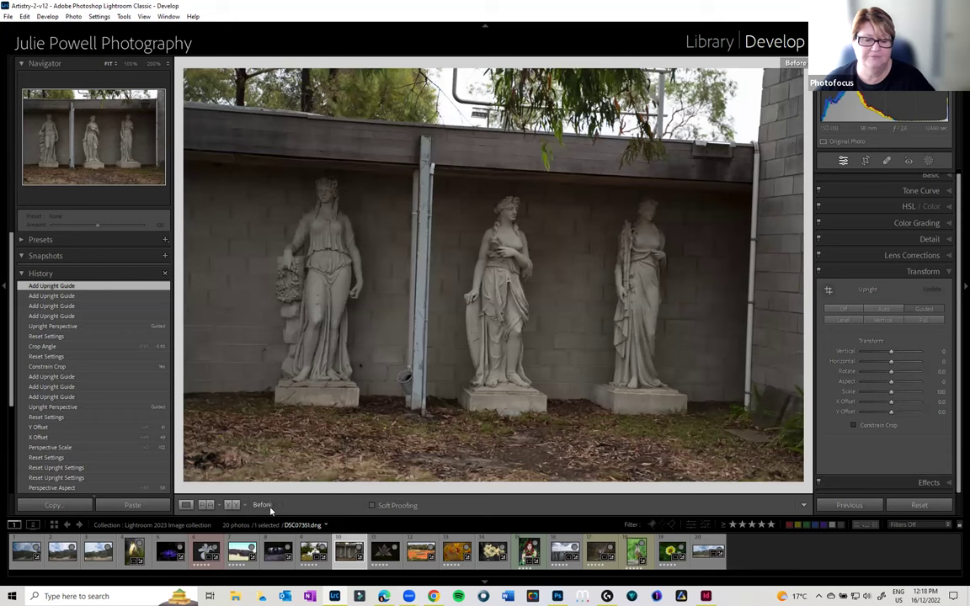
key("backslash")
key("backslash")
key("backslash")
key("backslash")
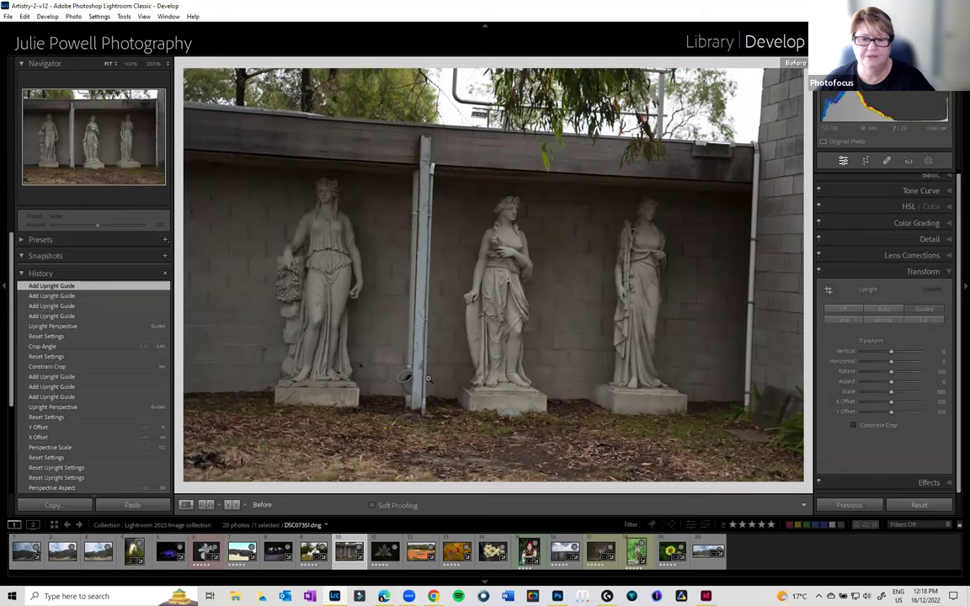
key("backslash")
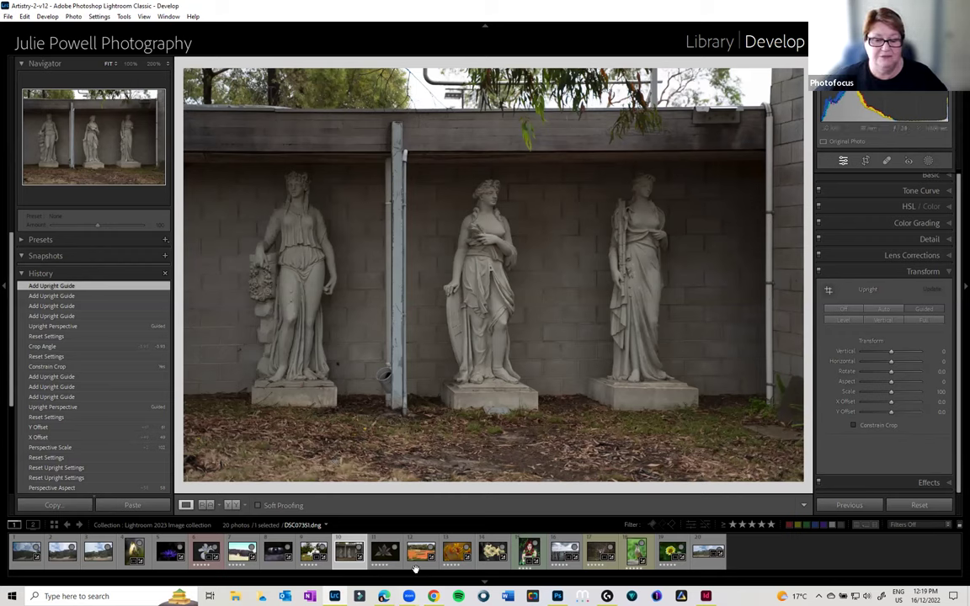
- Open the white spheres photo DSC07266.dng and turn on the clipping warnings
left_click(323, 564)
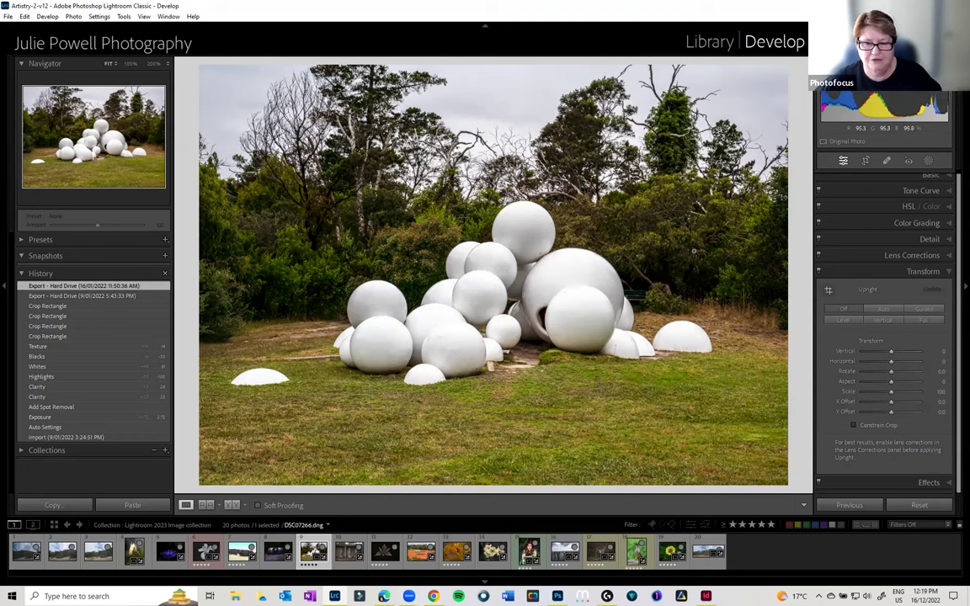
key("j")
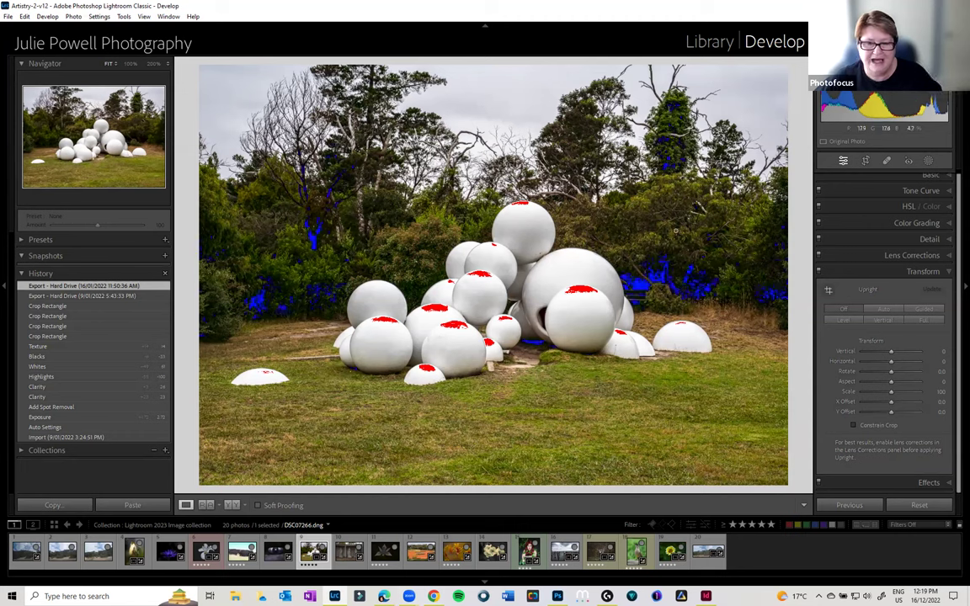
- Raise the Blacks to +28 in the Basic panel and undo a trial Whites change
key("j")
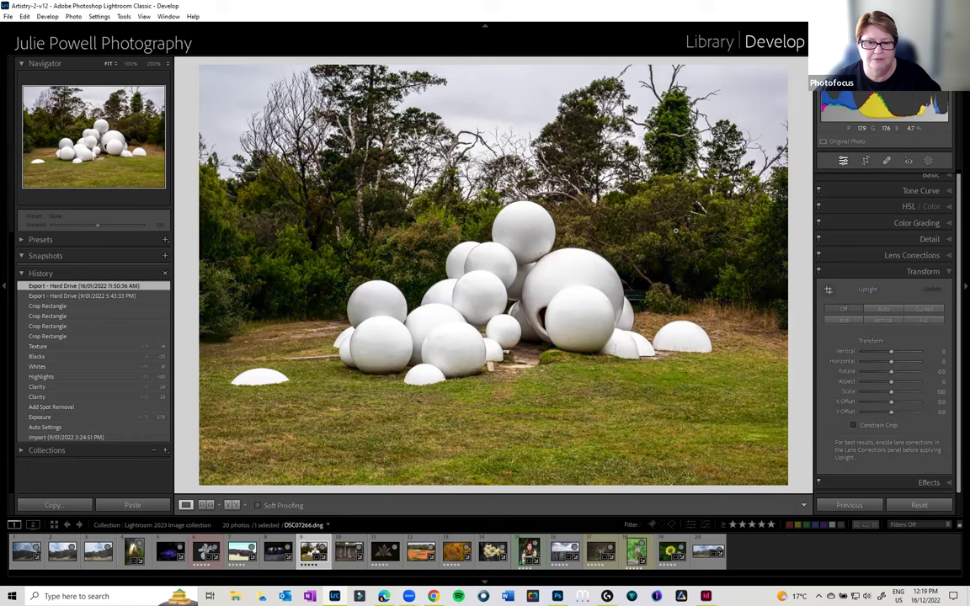
key("j")
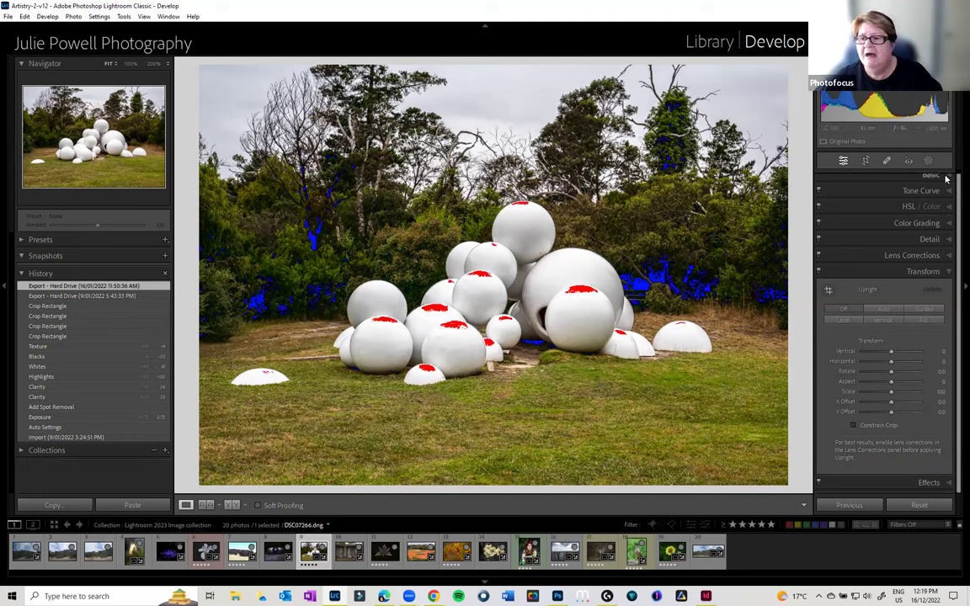
left_click(947, 179)
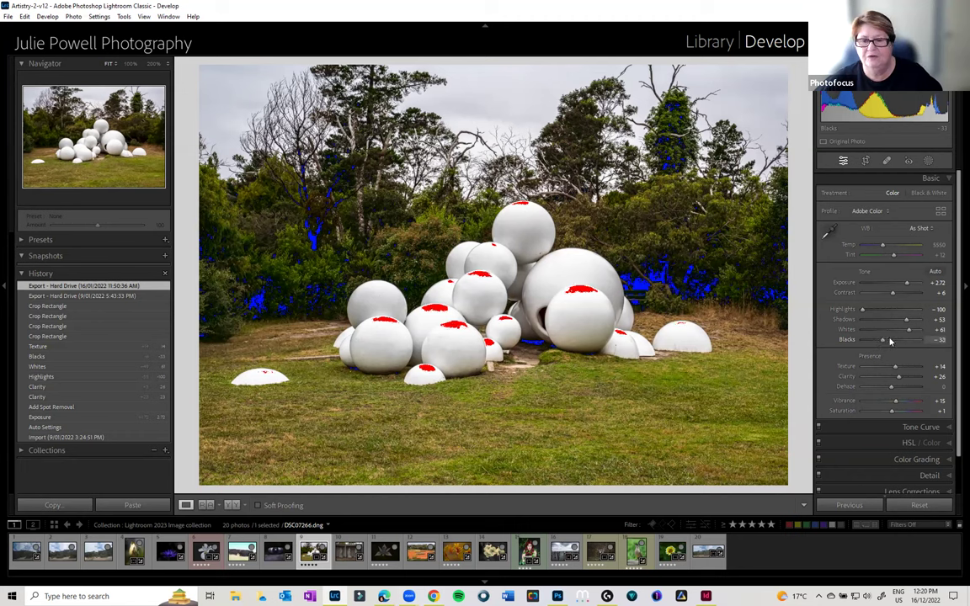
left_click(891, 340)
left_click_drag(890, 340, 900, 340)
key("j")
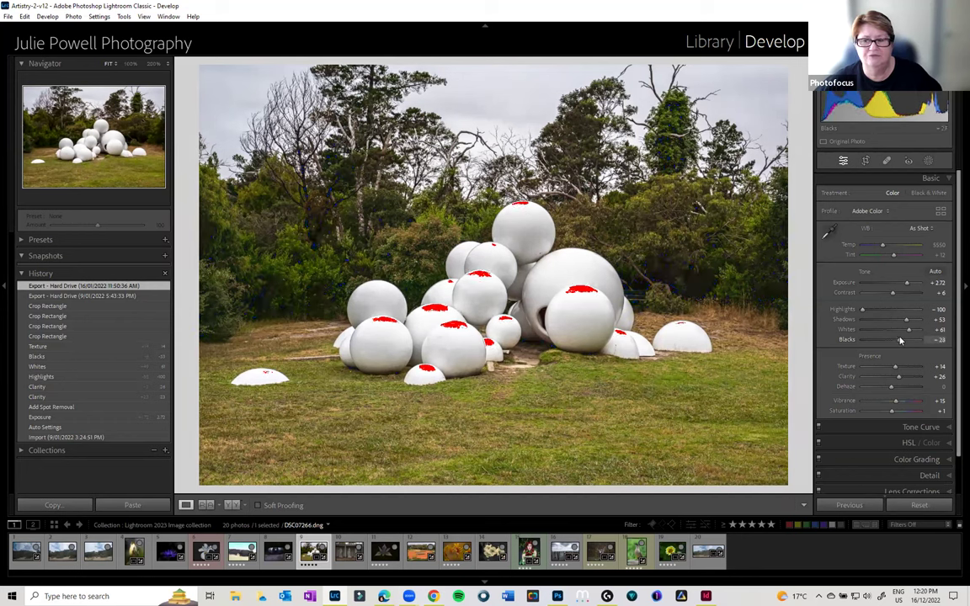
left_click_drag(909, 333, 882, 334)
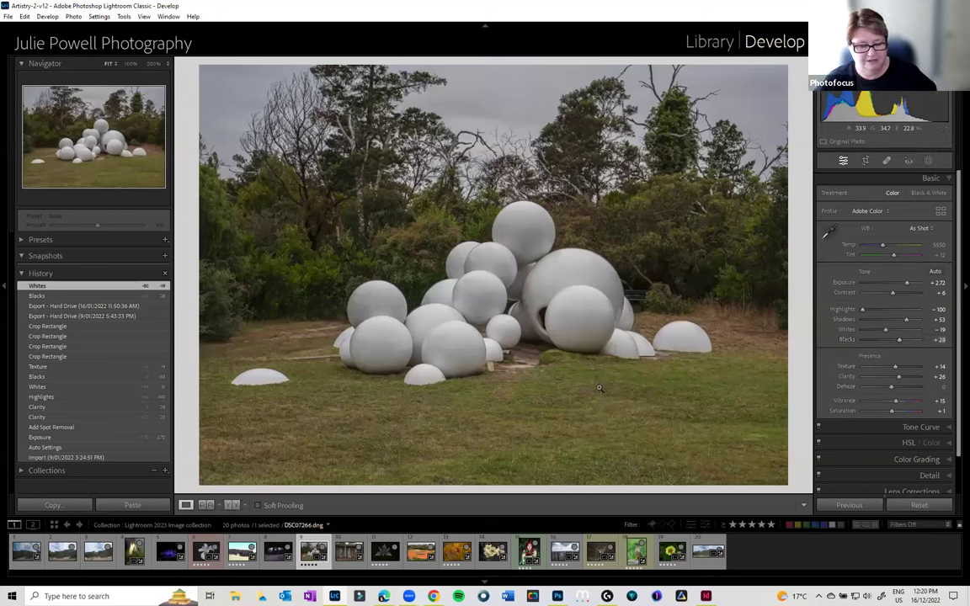
key("ctrl+z")
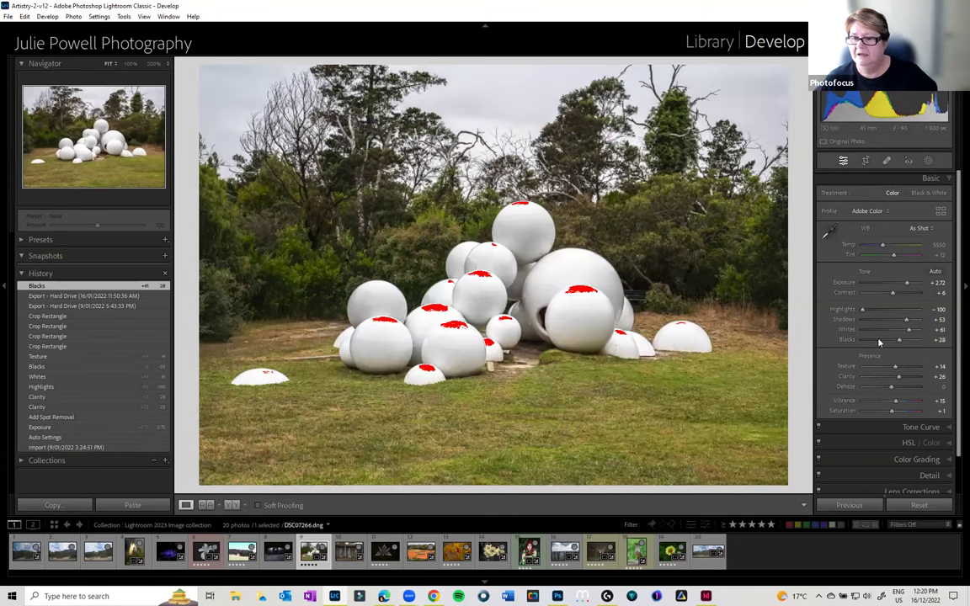
- Add an AI Background mask using the Portraits - 01 Edit - Darken effect
left_click(928, 161)
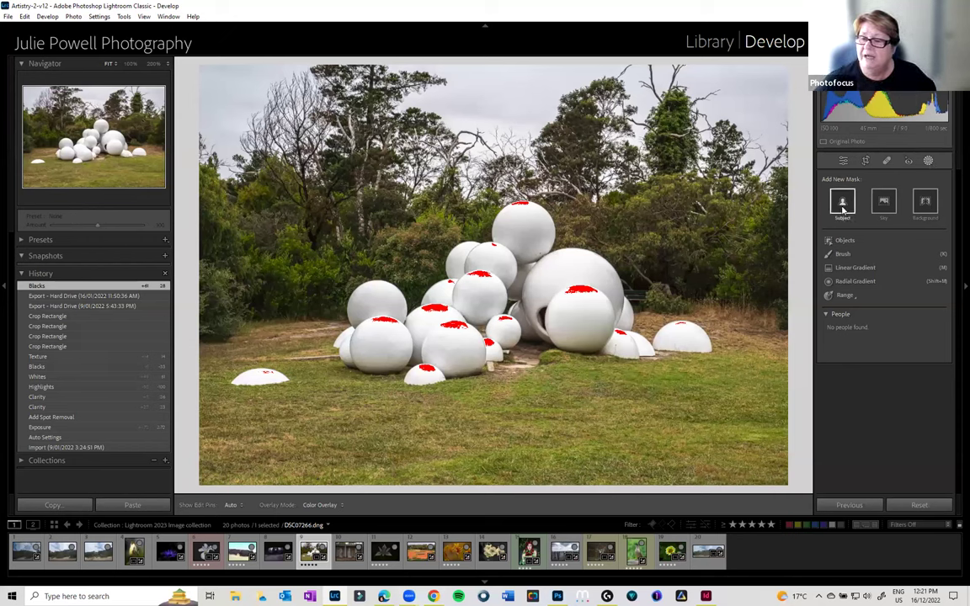
mouse_move(925, 202)
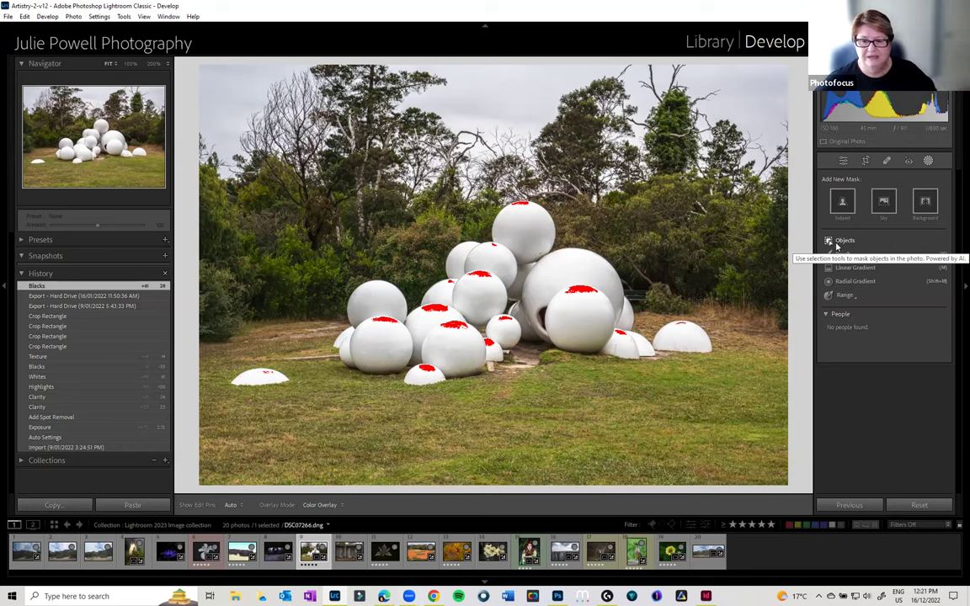
left_click(926, 201)
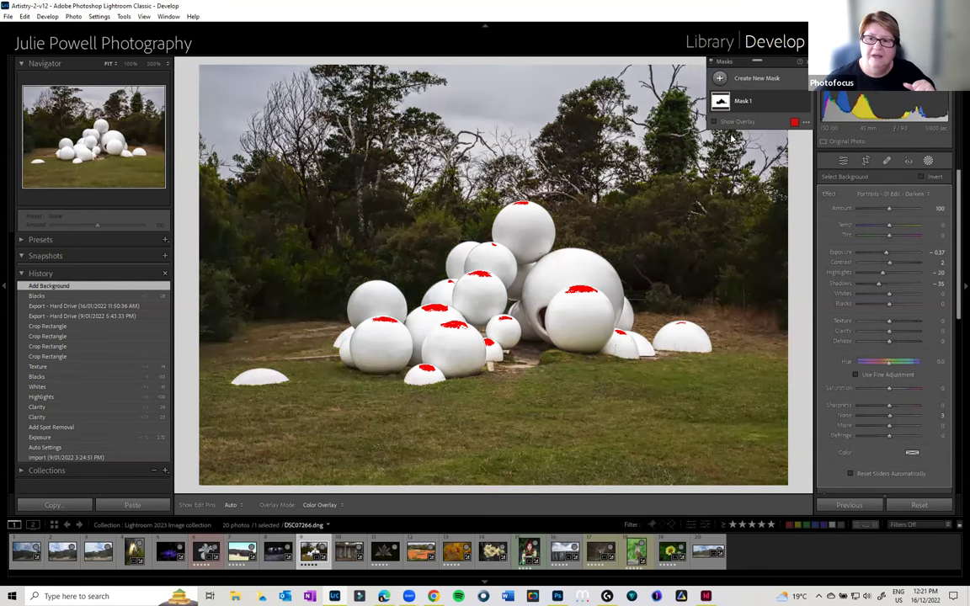
- Toggle the mask overlay, reset the background mask's Exposure, then set it to 0.64
left_click(715, 122)
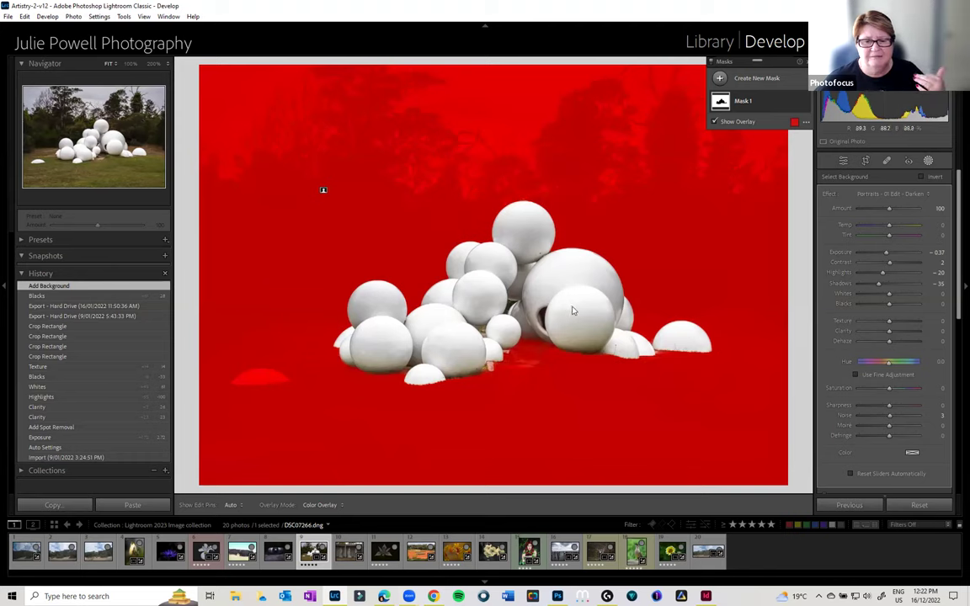
left_click(714, 122)
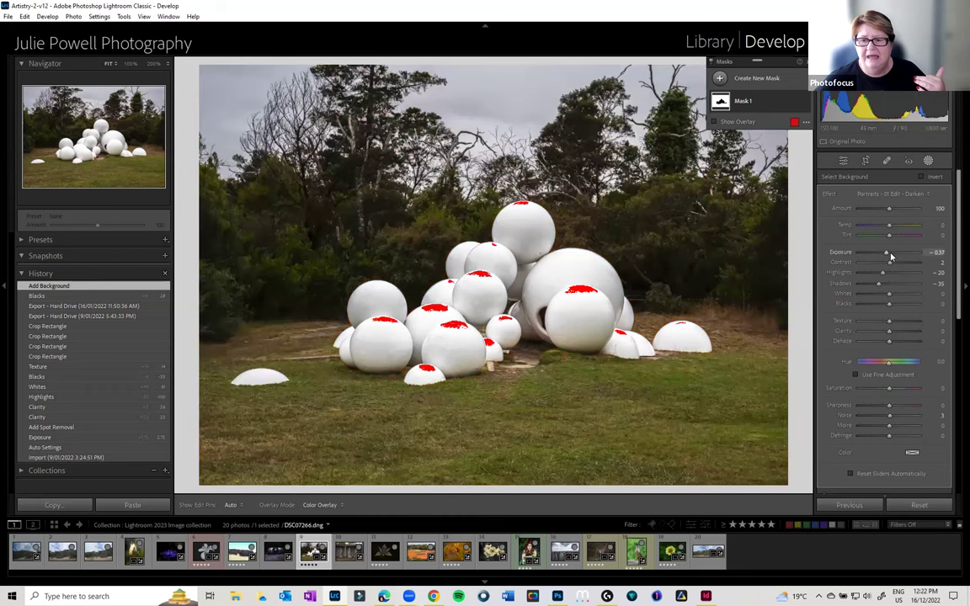
double_click(892, 257)
left_click_drag(889, 263, 895, 263)
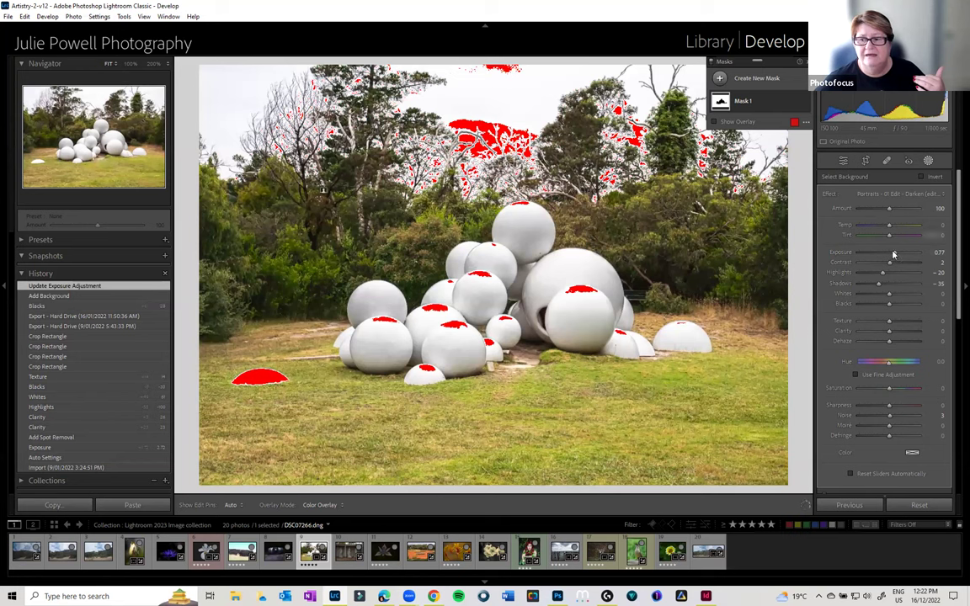
left_click_drag(894, 255, 898, 288)
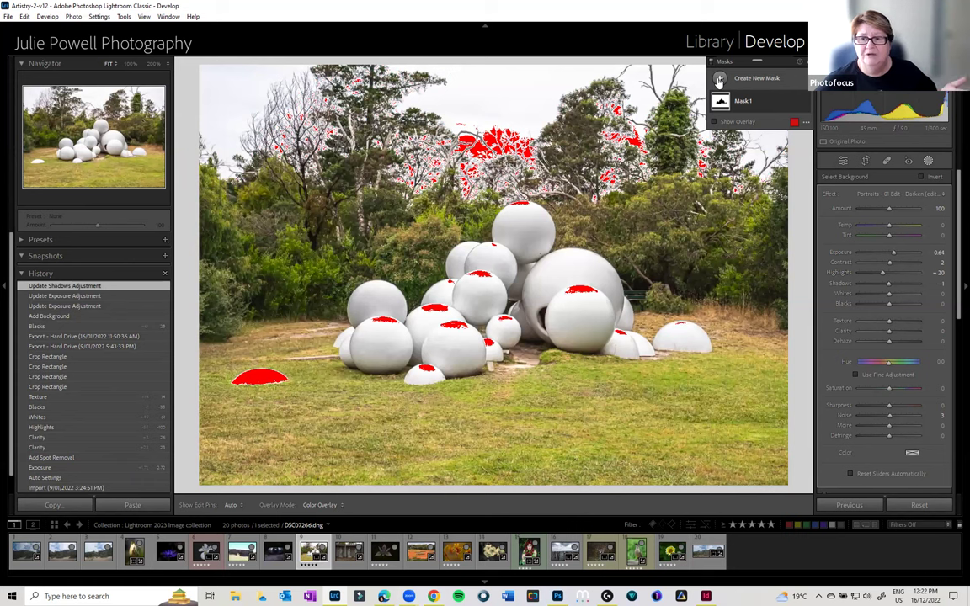
- Open the Create New Mask list of mask types
left_click(719, 79)
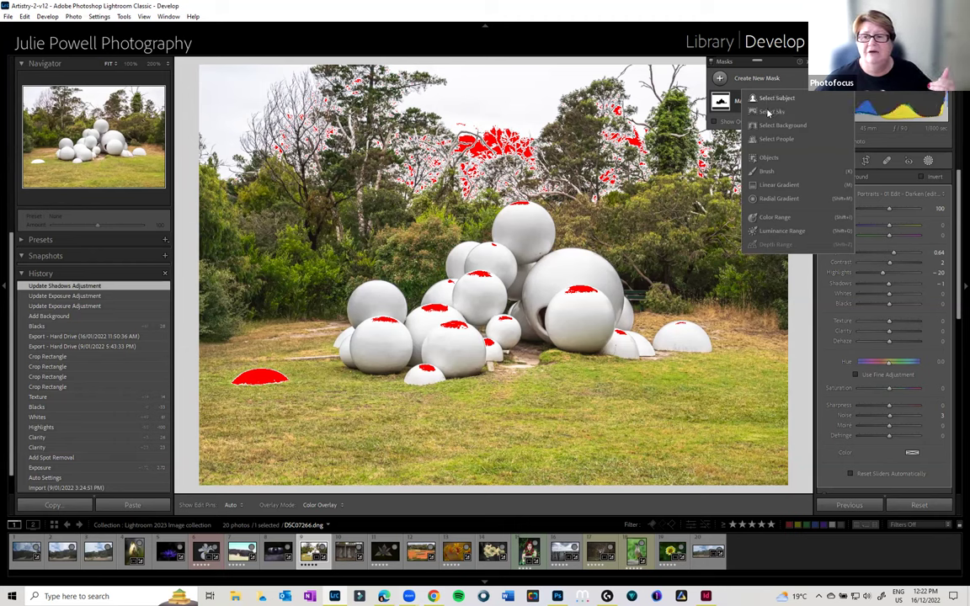
- Add a Select Sky mask with Highlights -100 and Exposure -0.30
left_click(720, 79)
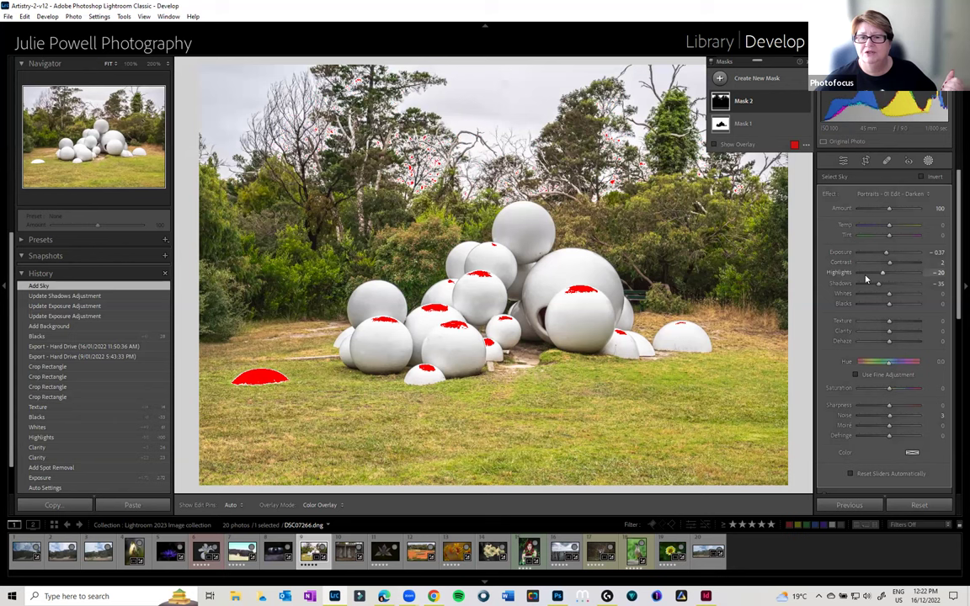
mouse_move(883, 272)
left_mouse_down()
mouse_move(859, 281)
mouse_move(882, 256)
mouse_move(872, 260)
mouse_move(889, 260)
left_mouse_up()
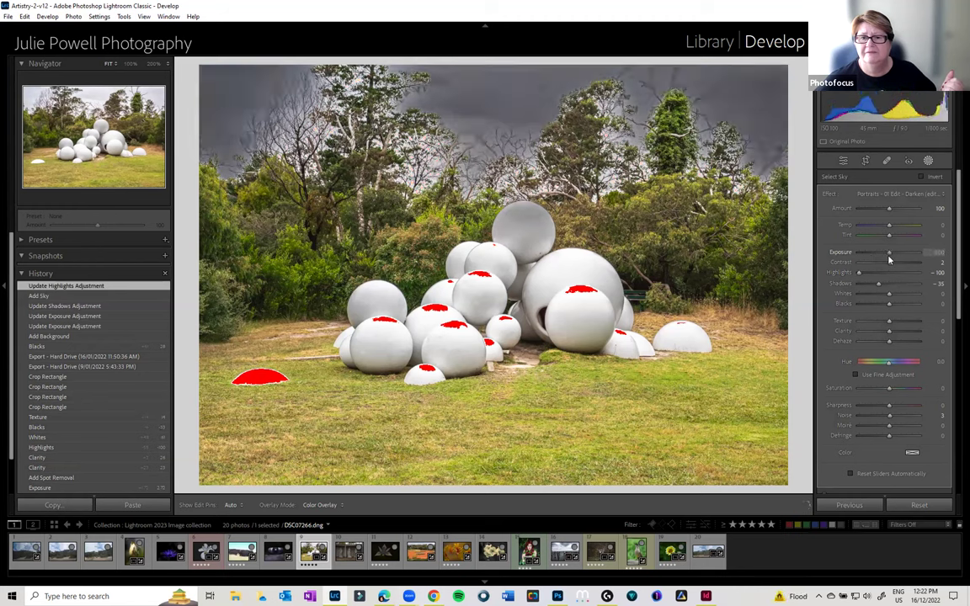
left_click_drag(888, 260, 883, 261)
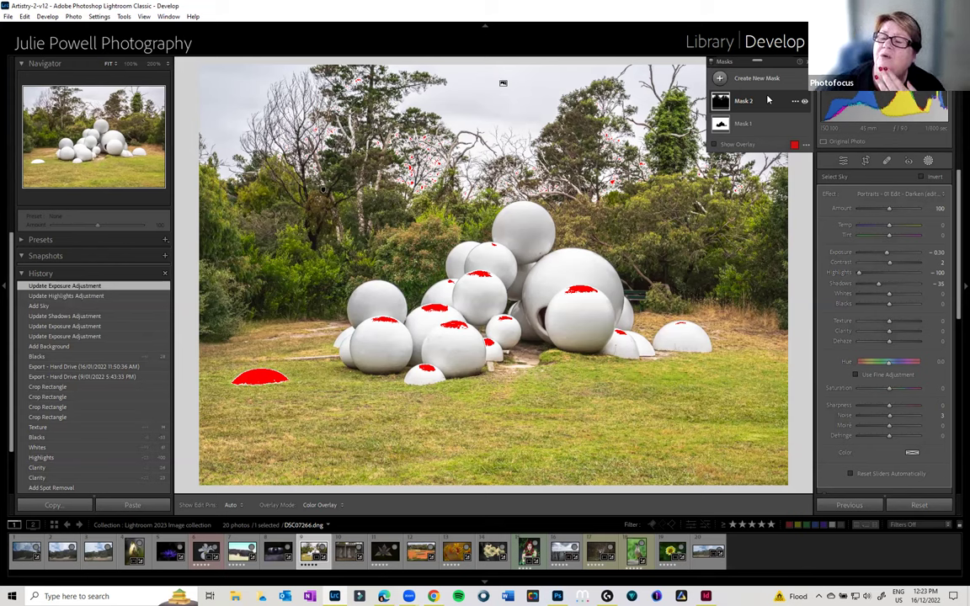
- Rename Mask 2 to 'Sky'
double_click(742, 101)
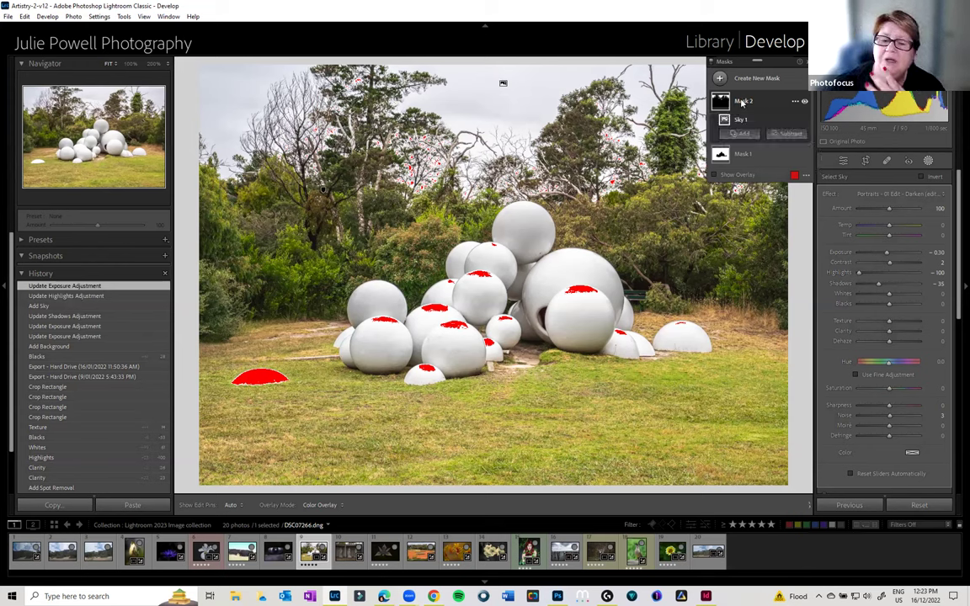
type("Sky")
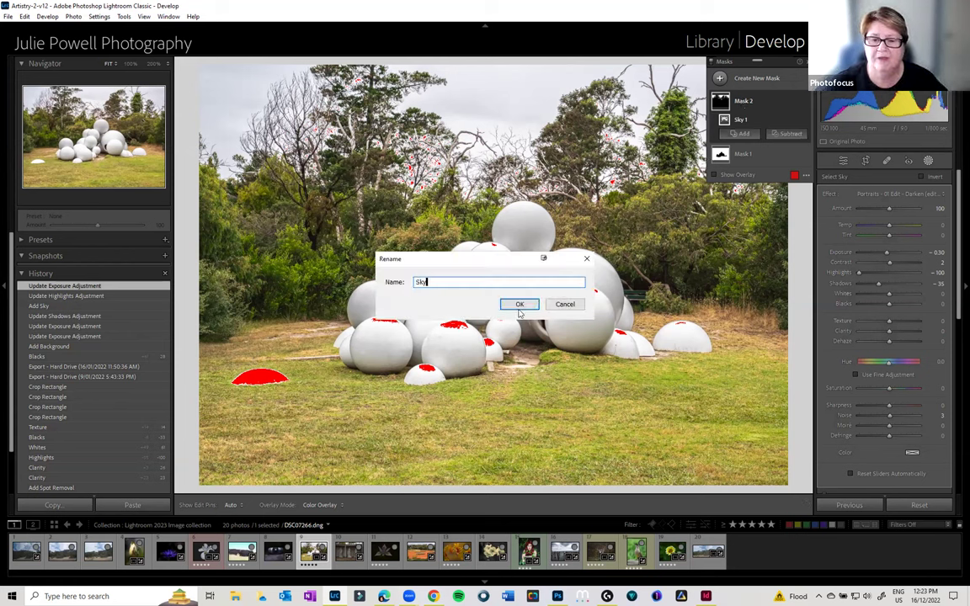
key("Escape")
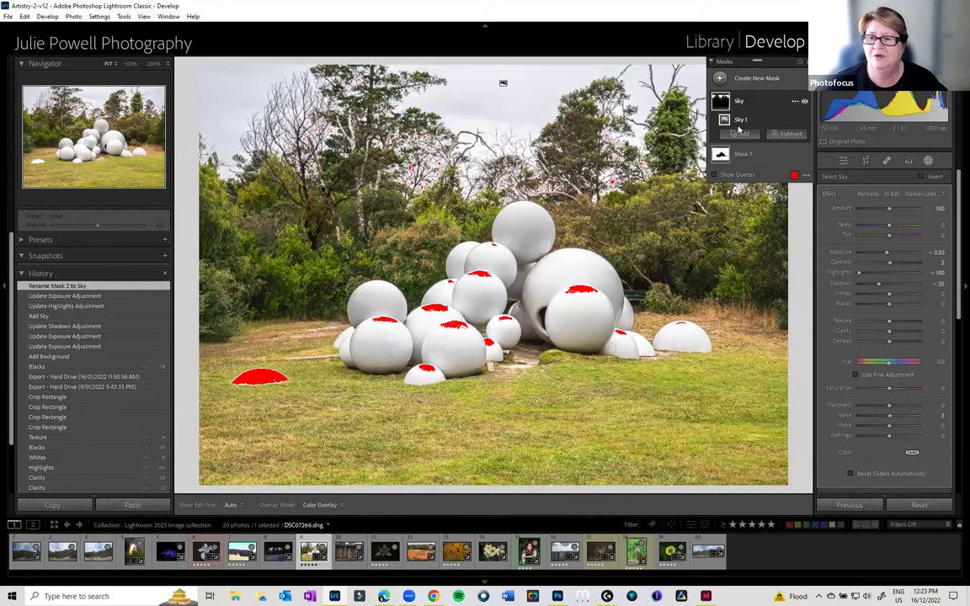
- Select Mask 1 and rename it 'Background'
left_click(753, 103)
left_click(740, 126)
double_click(742, 123)
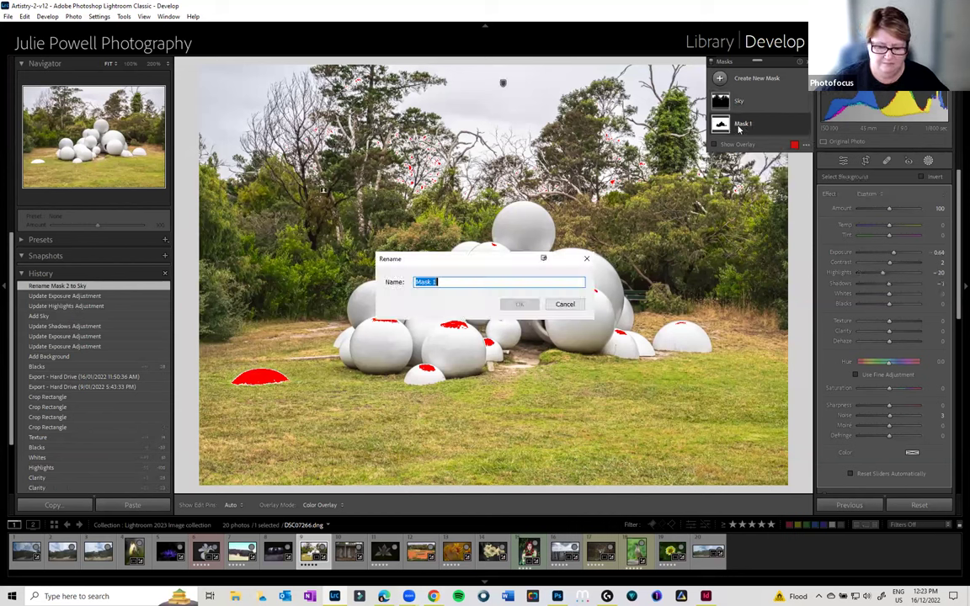
type("Background")
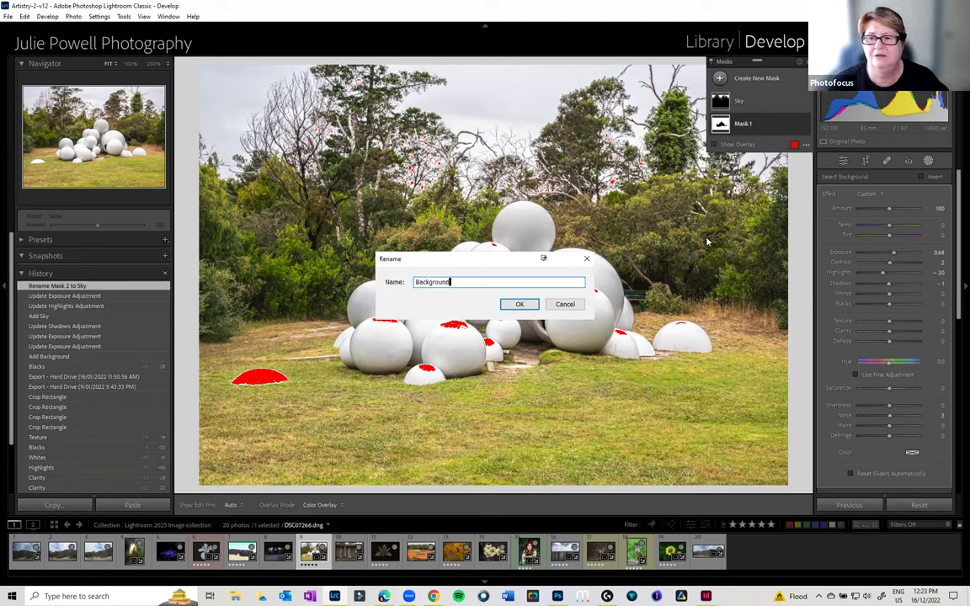
key("Return")
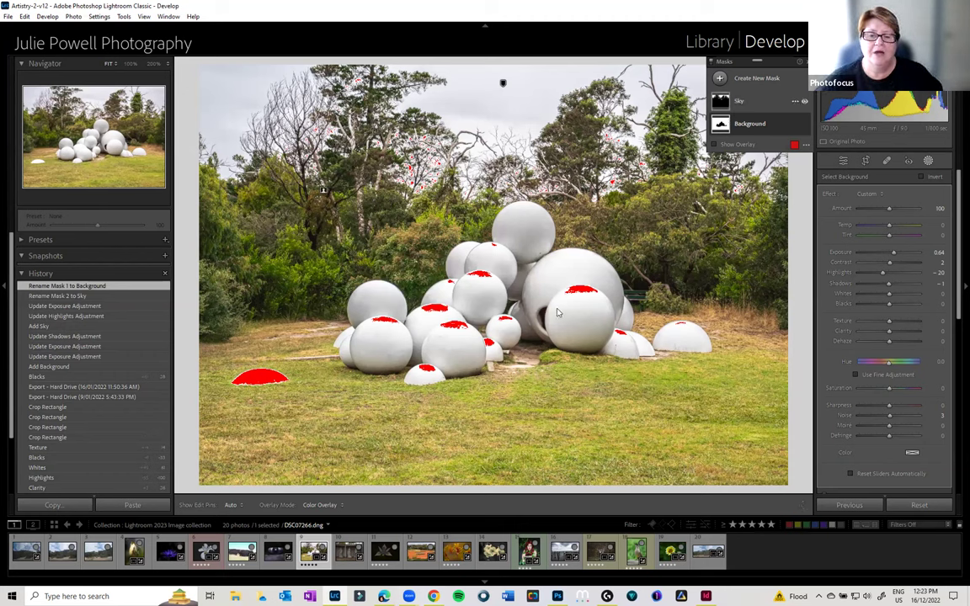
- Create an Objects mask by boxing the cluster of white spheres
left_click(720, 78)
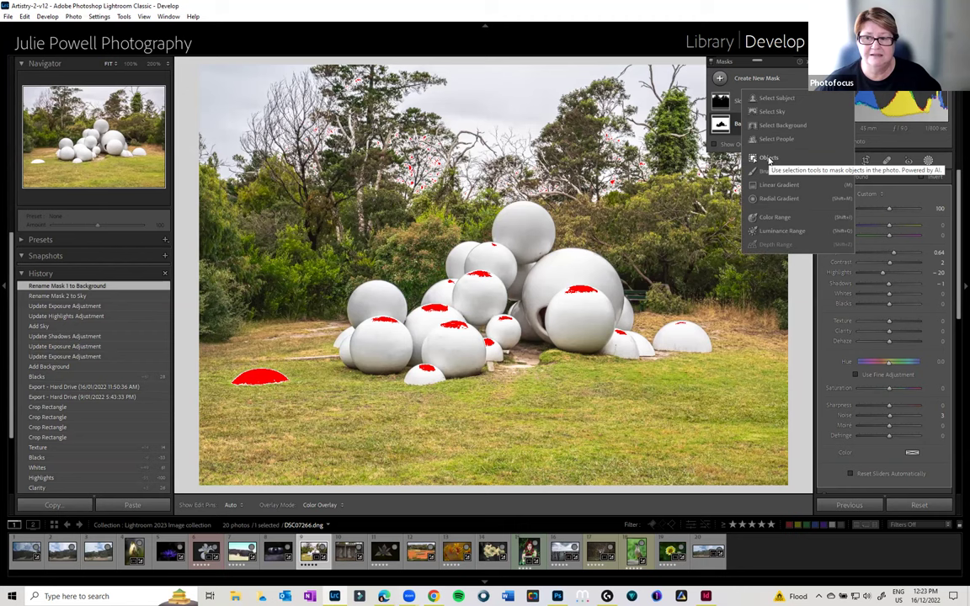
left_click(769, 158)
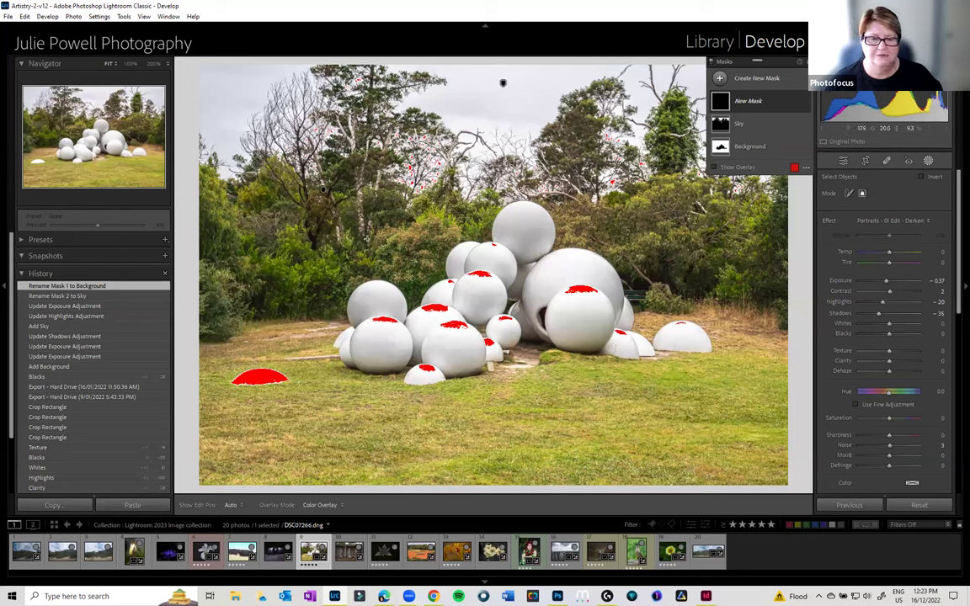
left_click_drag(323, 217, 446, 278)
left_click_drag(728, 386, 732, 393)
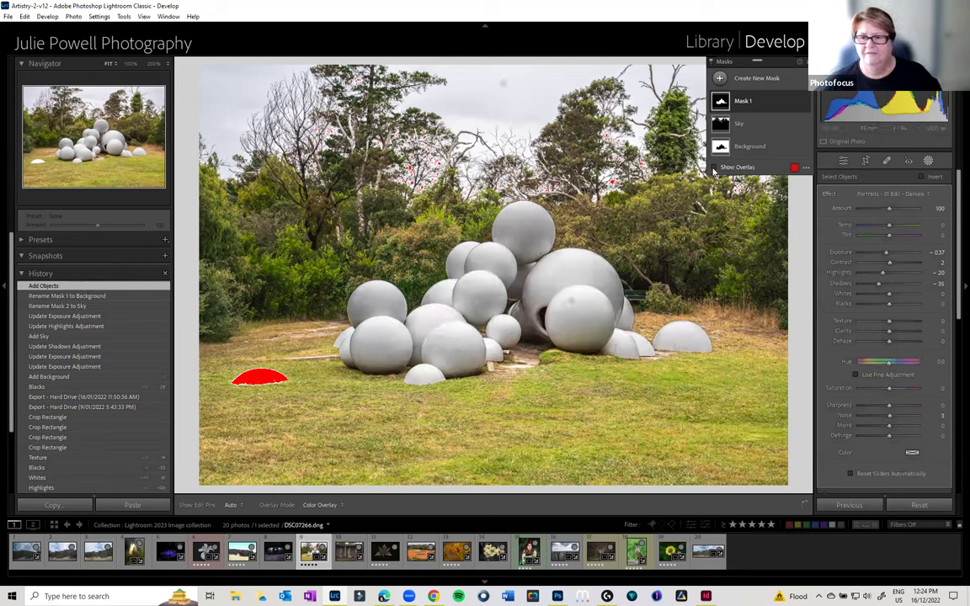
- Toggle the mask overlay, check the Background mask, and expand Mask 1's components
left_click(714, 168)
left_click(715, 167)
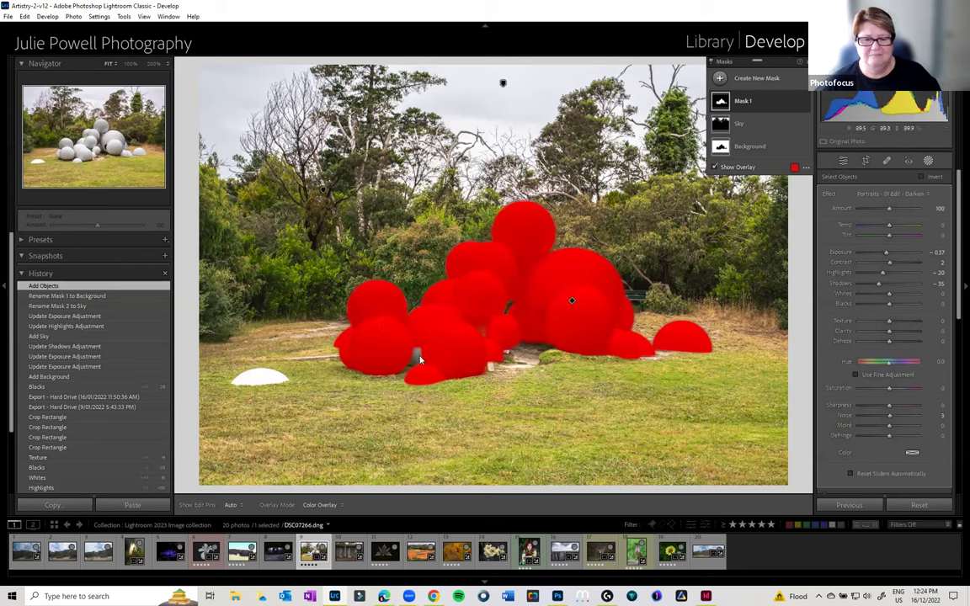
mouse_move(572, 301)
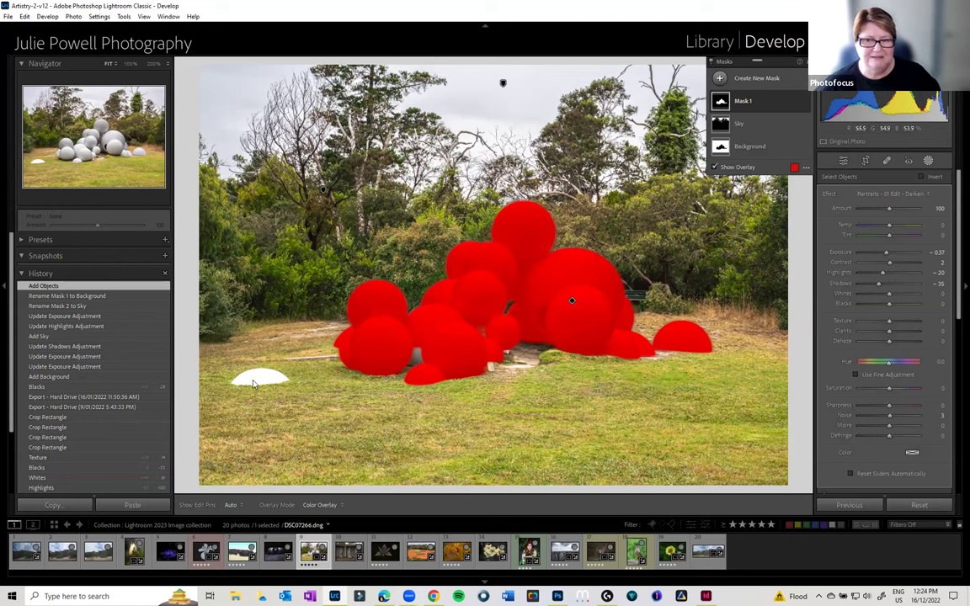
mouse_move(750, 146)
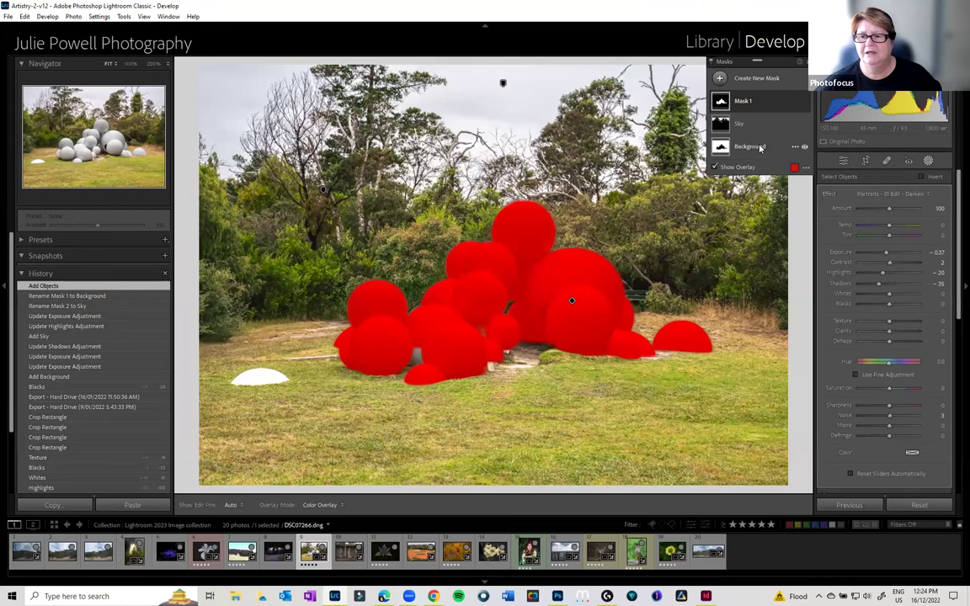
left_click(761, 147)
left_click(743, 102)
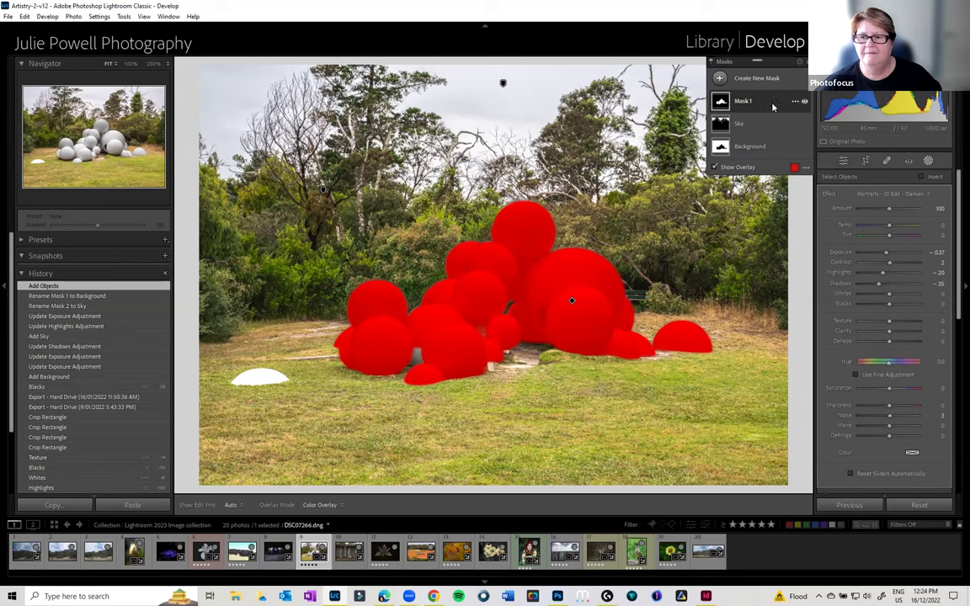
left_click(748, 103)
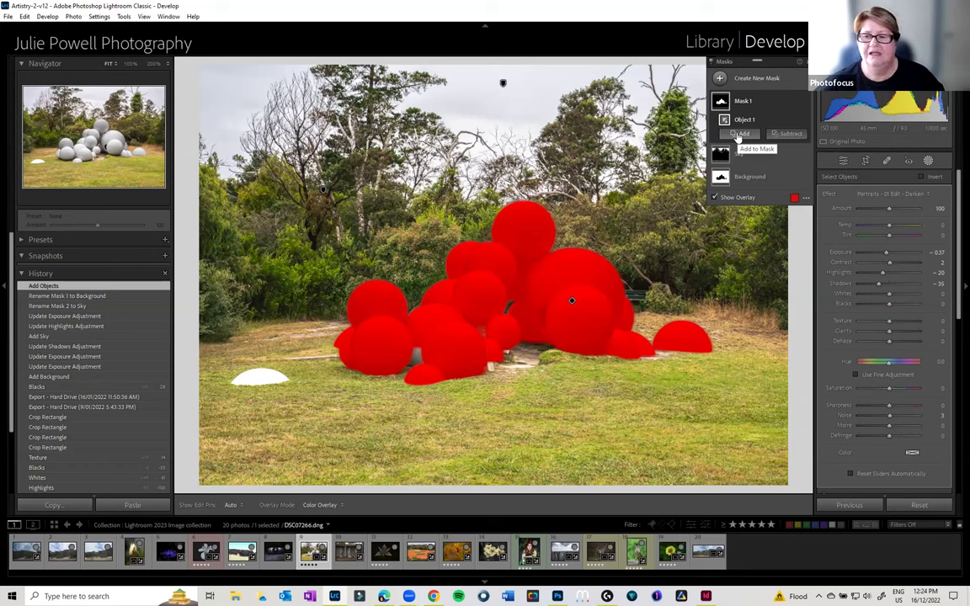
- Add object selections for the lower-left dome and the gap between front spheres to Mask 1
left_click(738, 136)
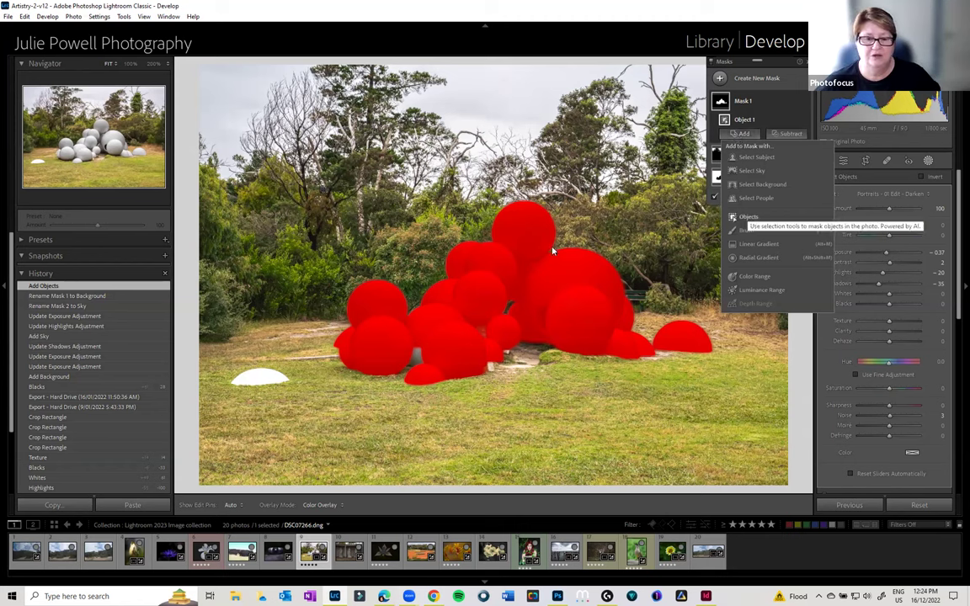
left_click(207, 330)
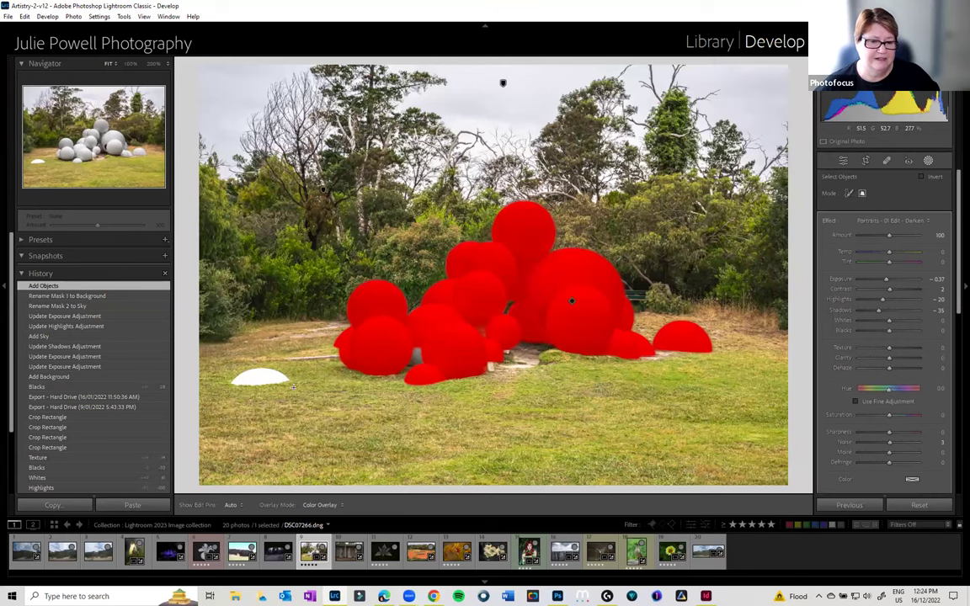
left_click_drag(266, 348, 379, 350)
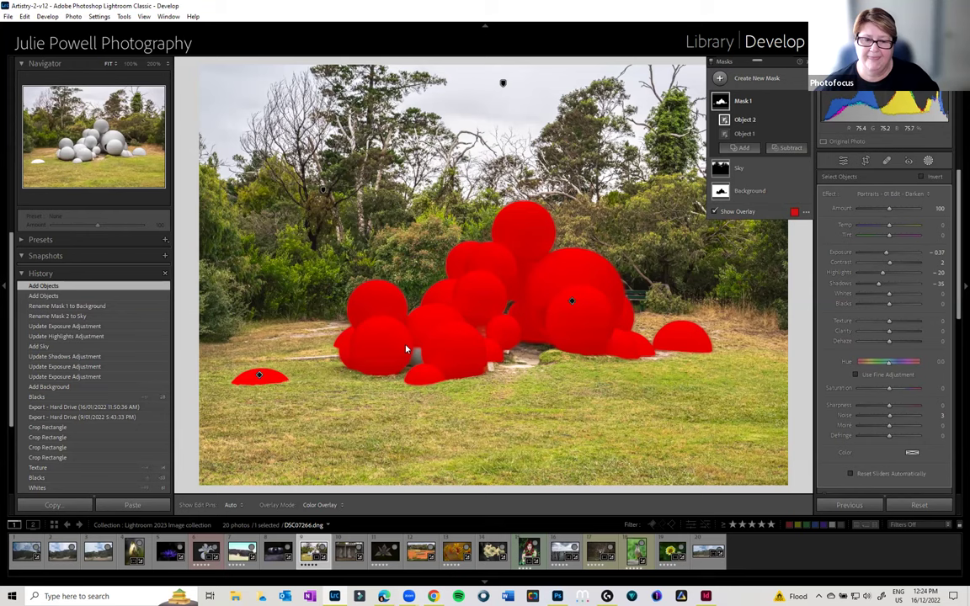
left_click(747, 149)
left_click(748, 232)
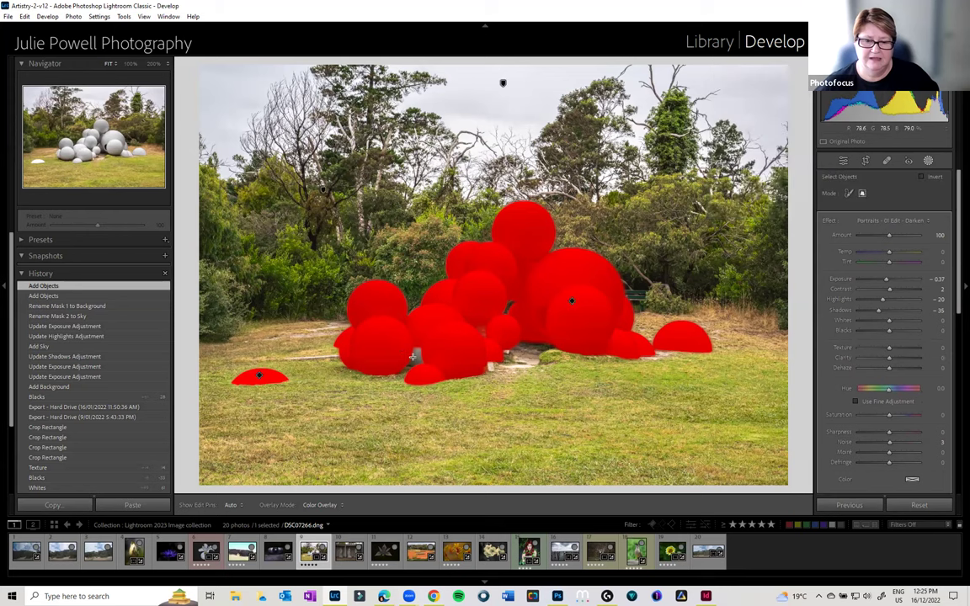
left_click_drag(433, 377, 434, 380)
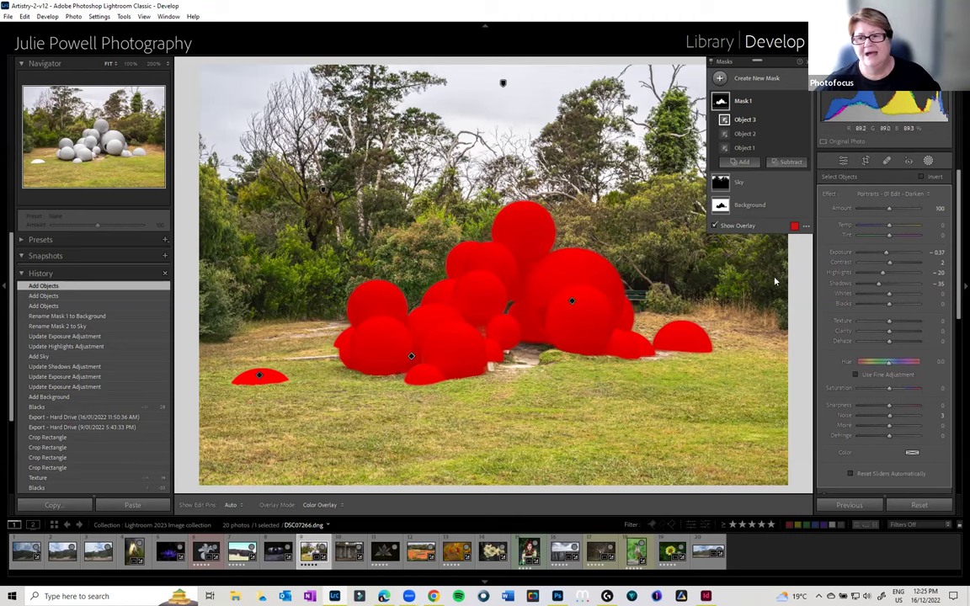
mouse_move(744, 102)
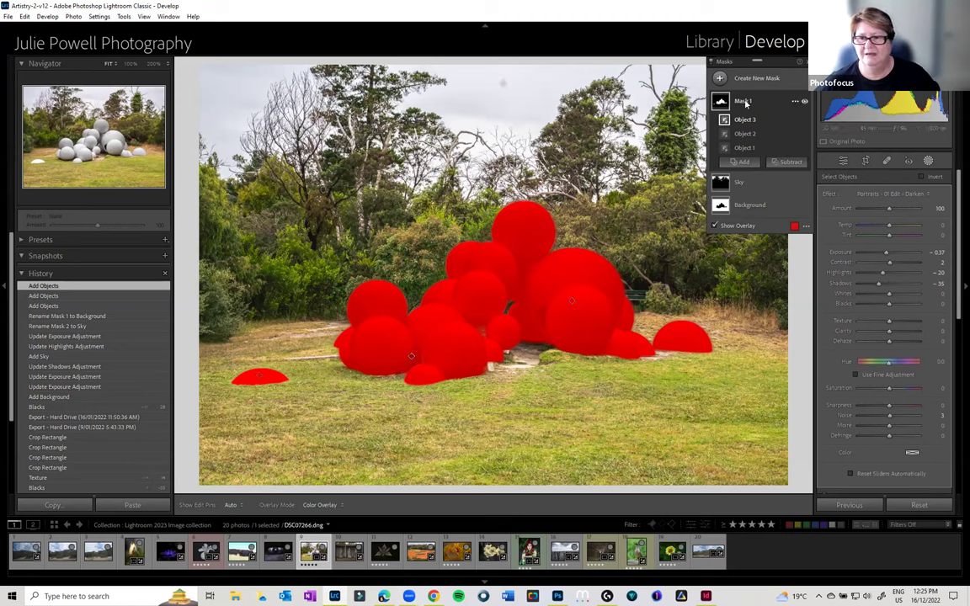
- Rename the spheres mask to 'Statue' and collapse its sub-items
double_click(743, 102)
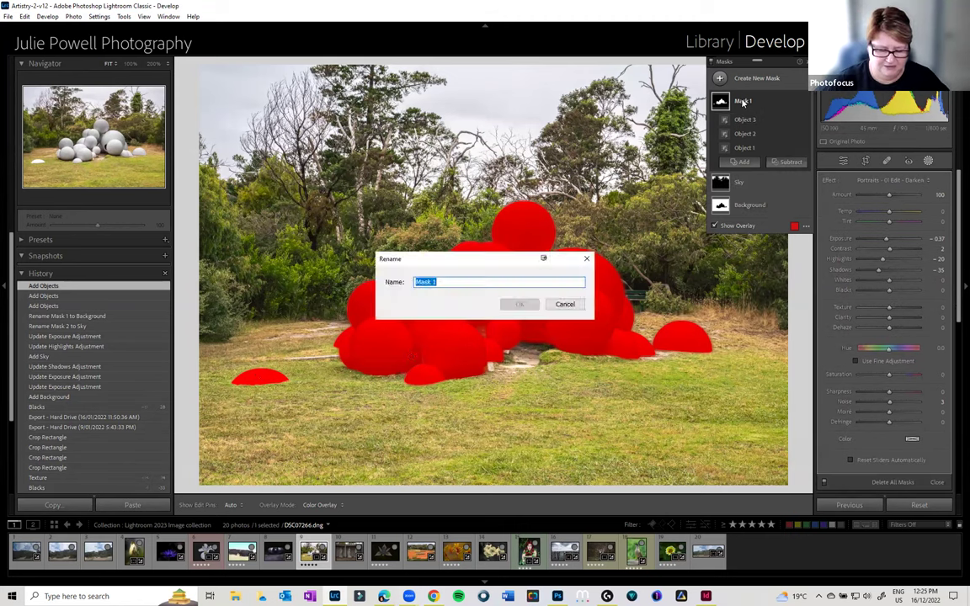
type("Sta")
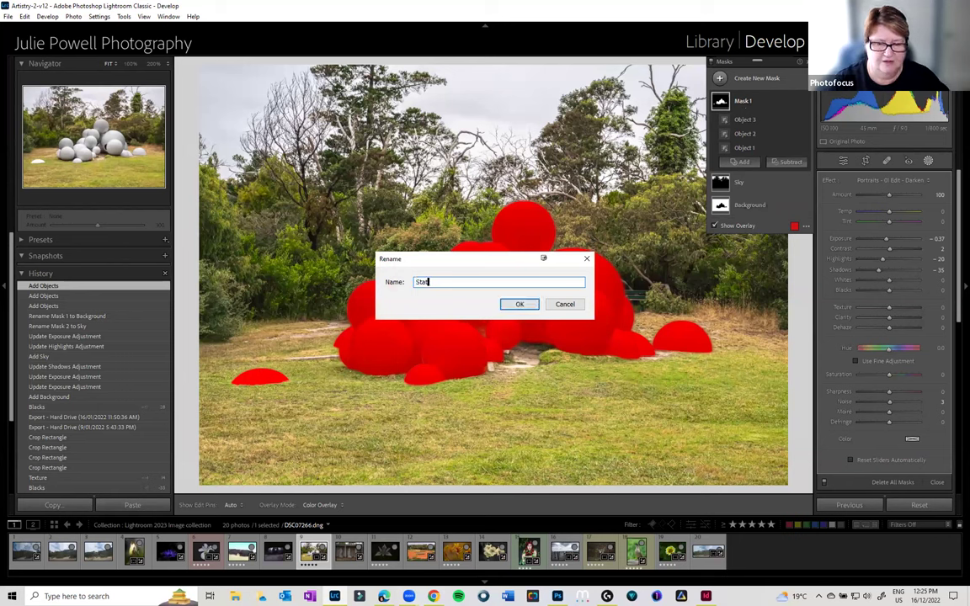
type("tue")
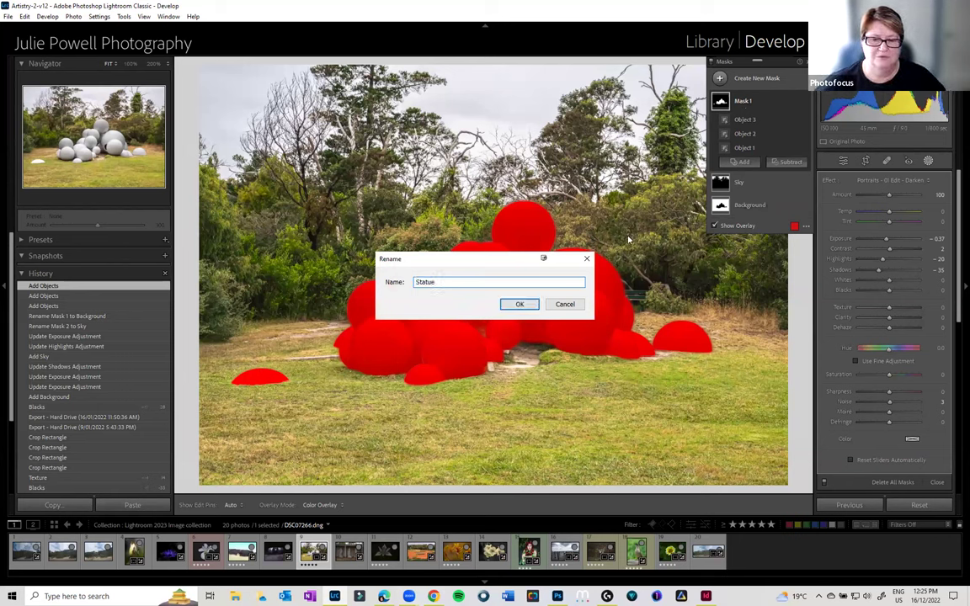
left_click(524, 304)
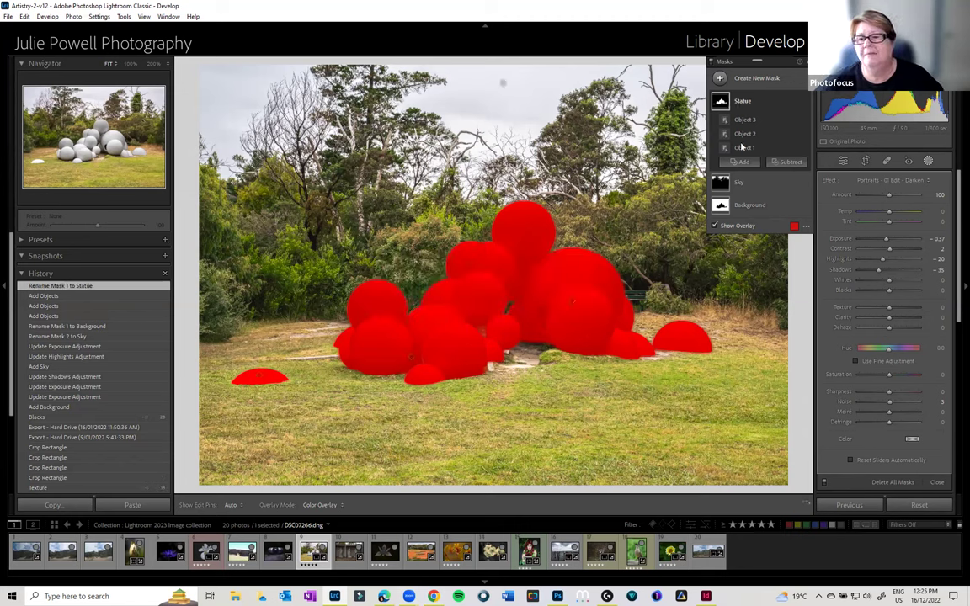
left_click(744, 101)
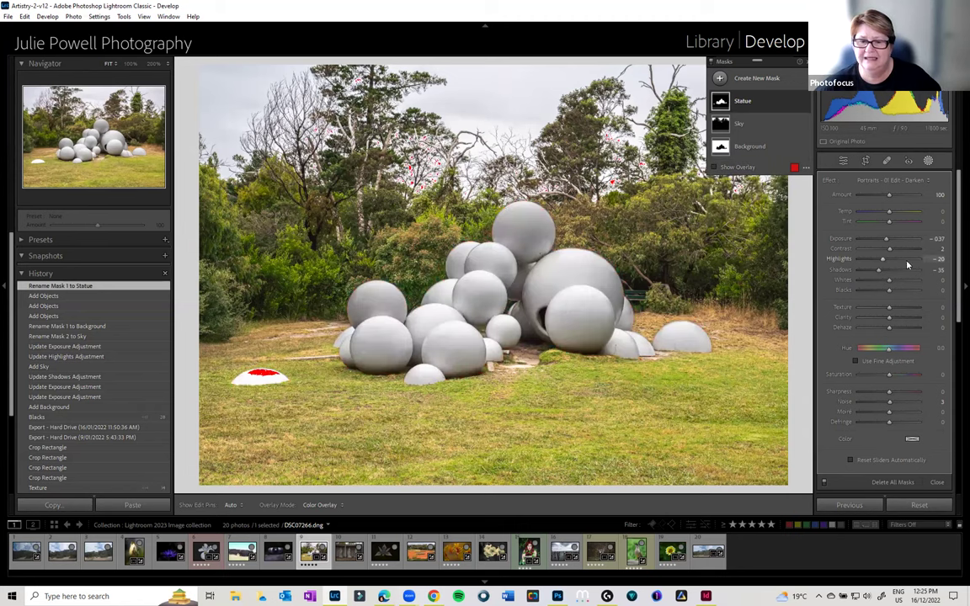
- Set the Statue mask to Highlights -39, Whites 11 and Exposure -0.77
left_click(907, 261)
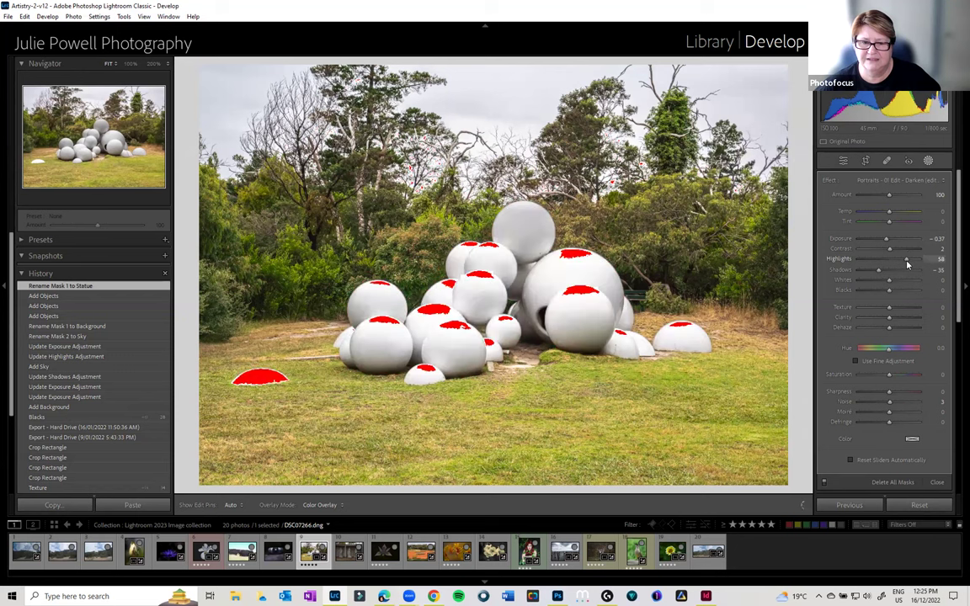
left_click(883, 264)
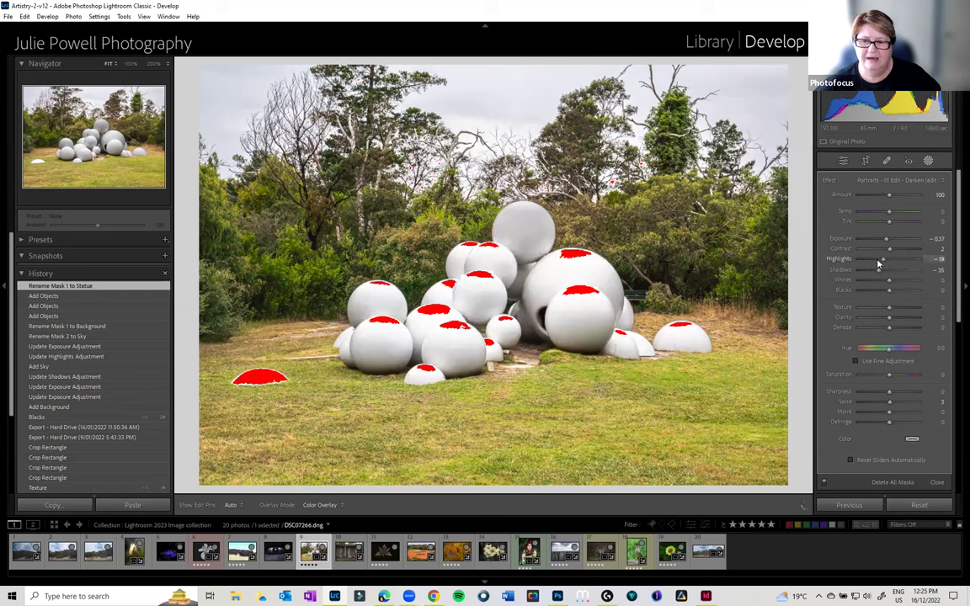
left_click_drag(879, 265, 878, 264)
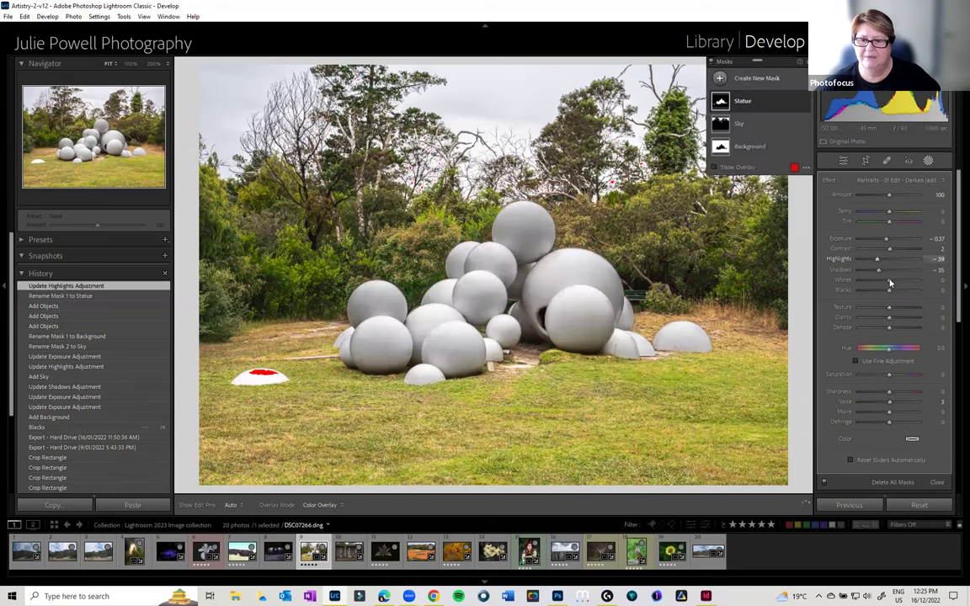
left_click(890, 283)
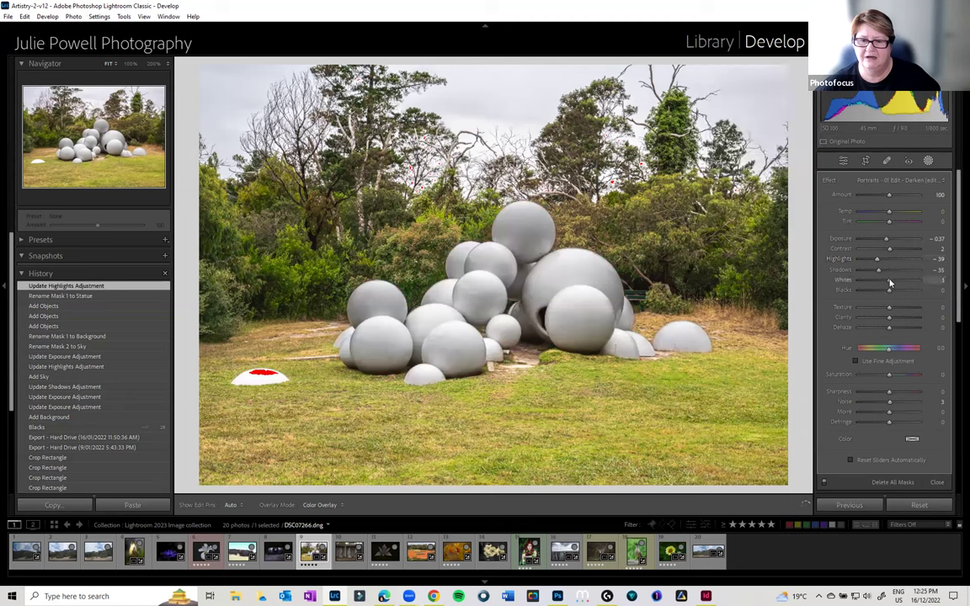
left_click(902, 286)
left_click_drag(893, 286, 885, 241)
left_click(884, 242)
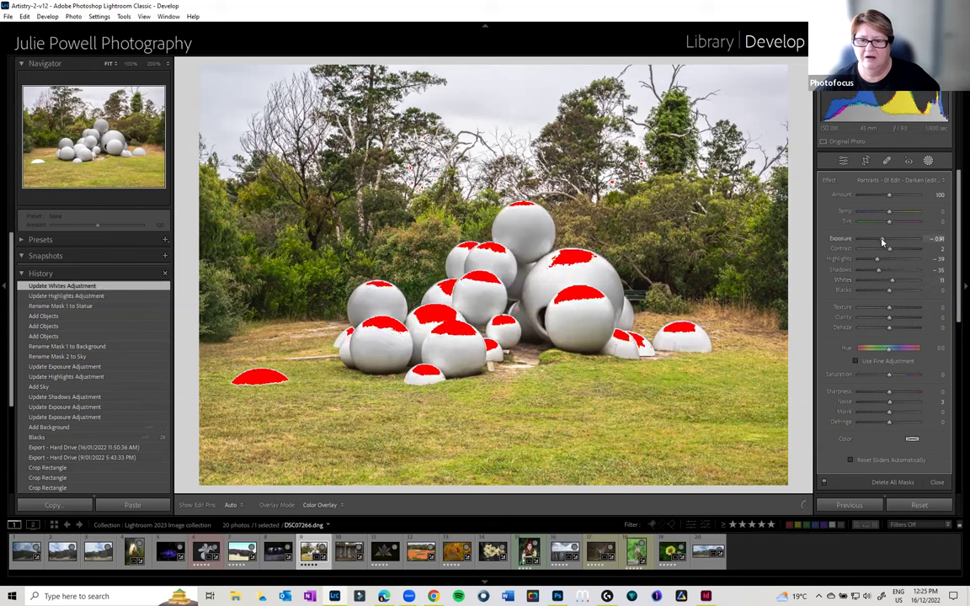
left_click_drag(884, 242, 889, 243)
left_click(884, 244)
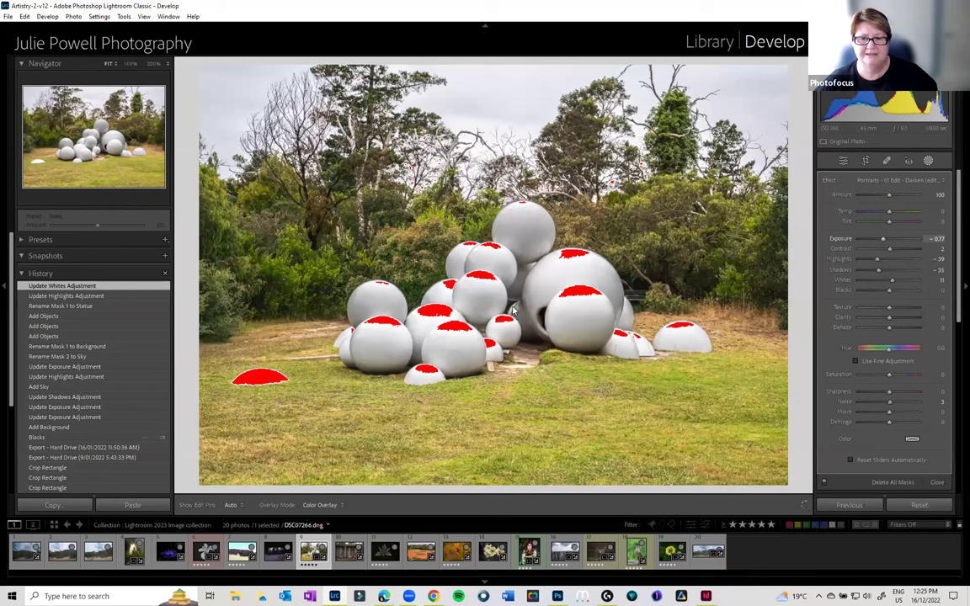
- Tint the Statue mask to Hue 20.7 and Saturation 18, then close masking
left_click(862, 352)
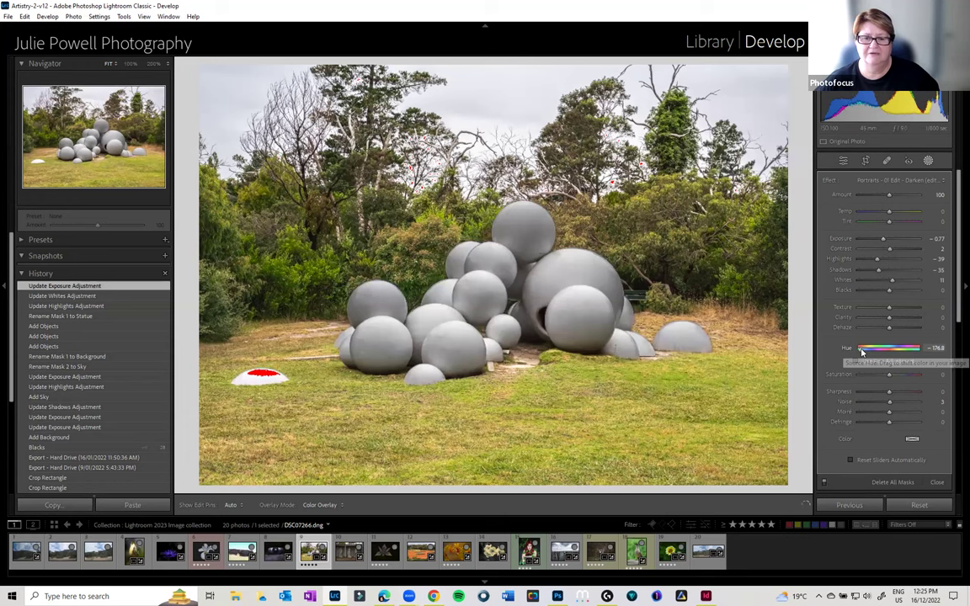
left_click(917, 349)
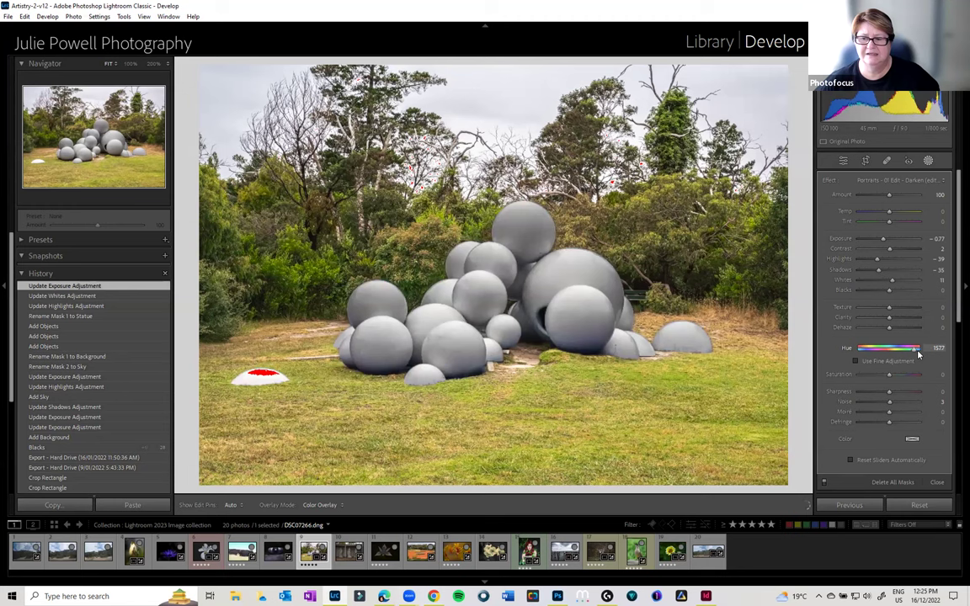
mouse_move(896, 379)
left_mouse_down()
mouse_move(903, 375)
mouse_move(876, 353)
mouse_move(904, 359)
left_mouse_up()
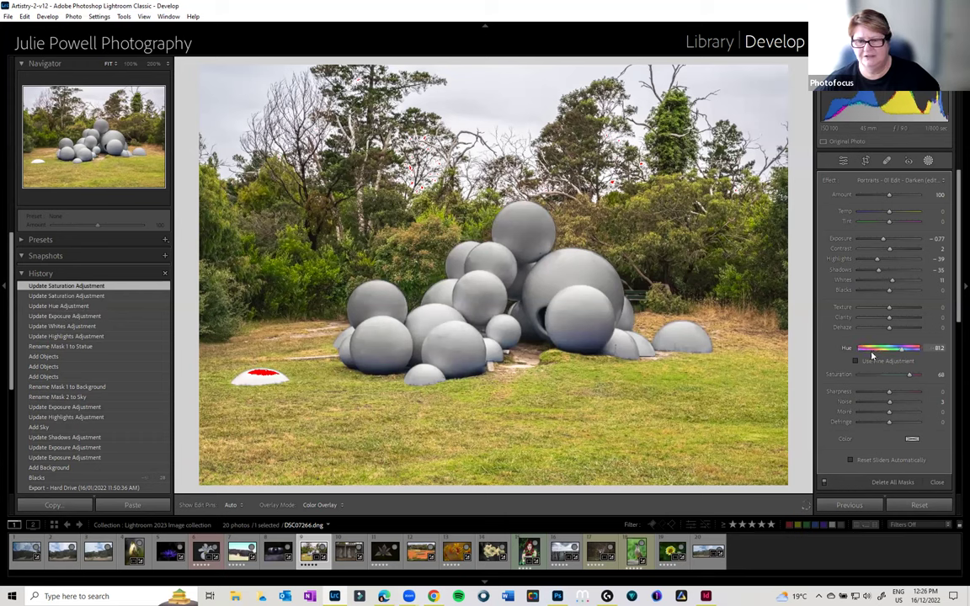
left_click_drag(546, 230, 547, 236)
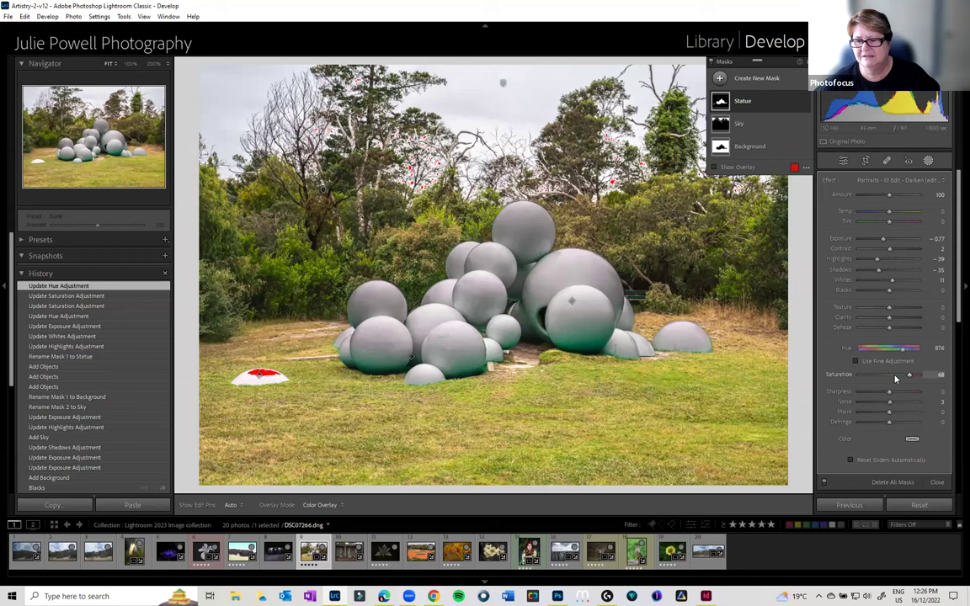
left_click_drag(902, 374, 901, 354)
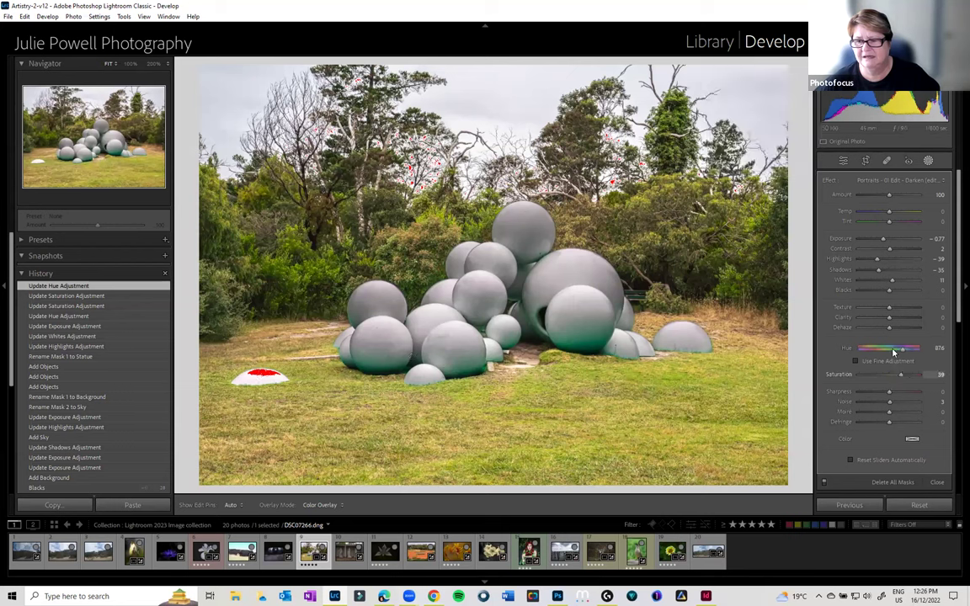
left_click(917, 350)
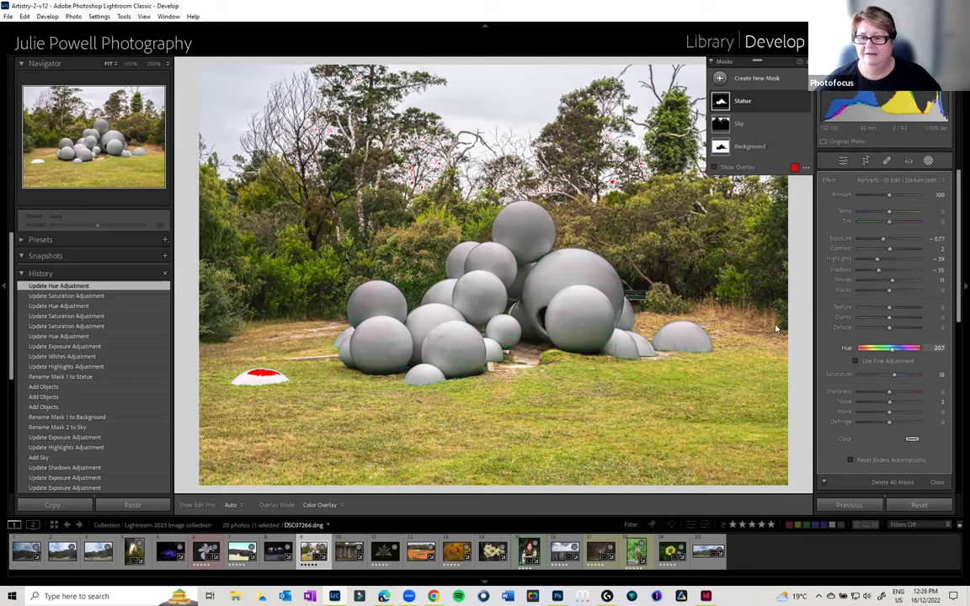
left_click(935, 483)
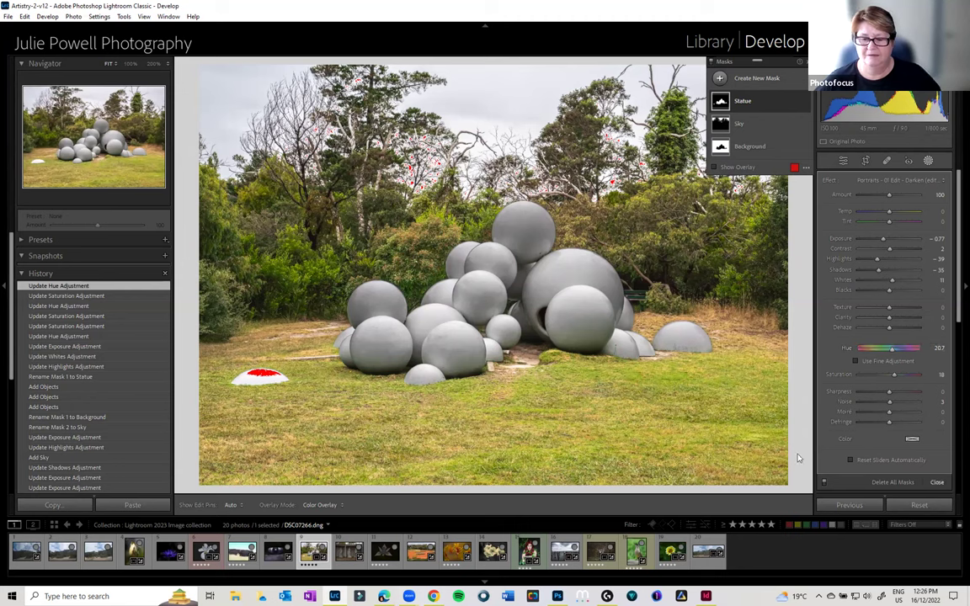
- Switch to the pier posts photo and add a Select Sky mask
left_click(567, 563)
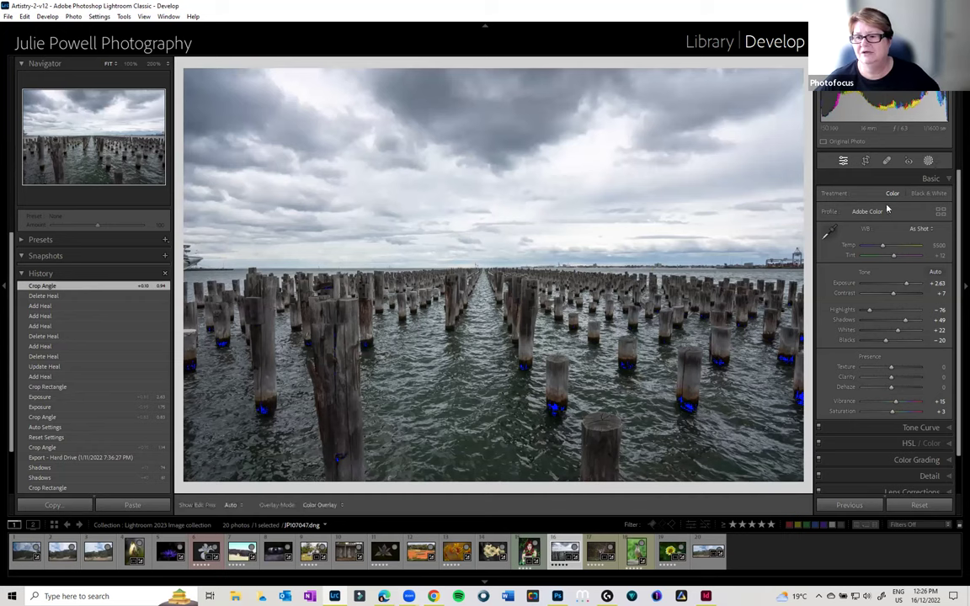
left_click(929, 161)
left_click(886, 204)
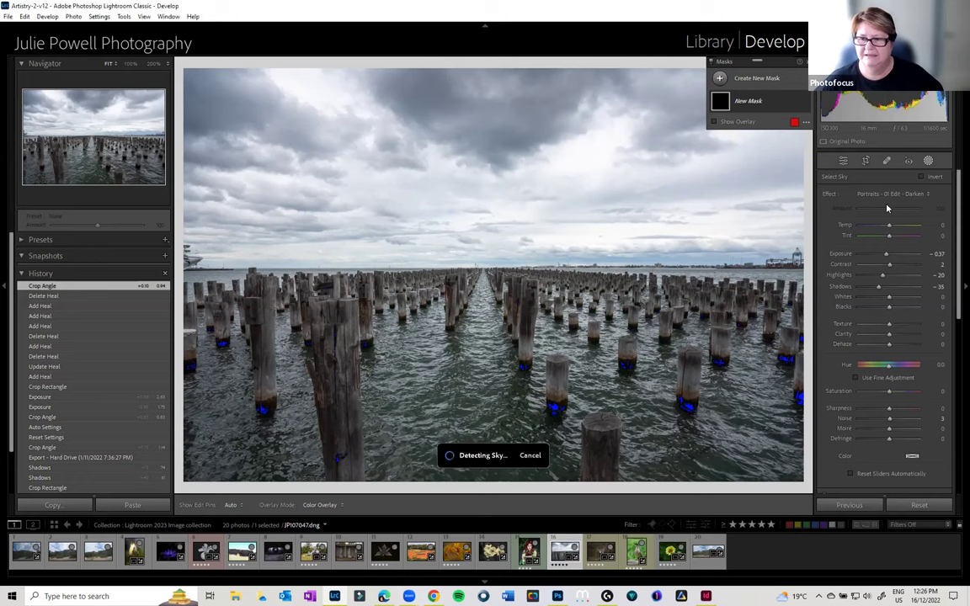
- Check the sky mask overlay, then rename Mask 1 to 'Sky'
key("j")
left_click(715, 123)
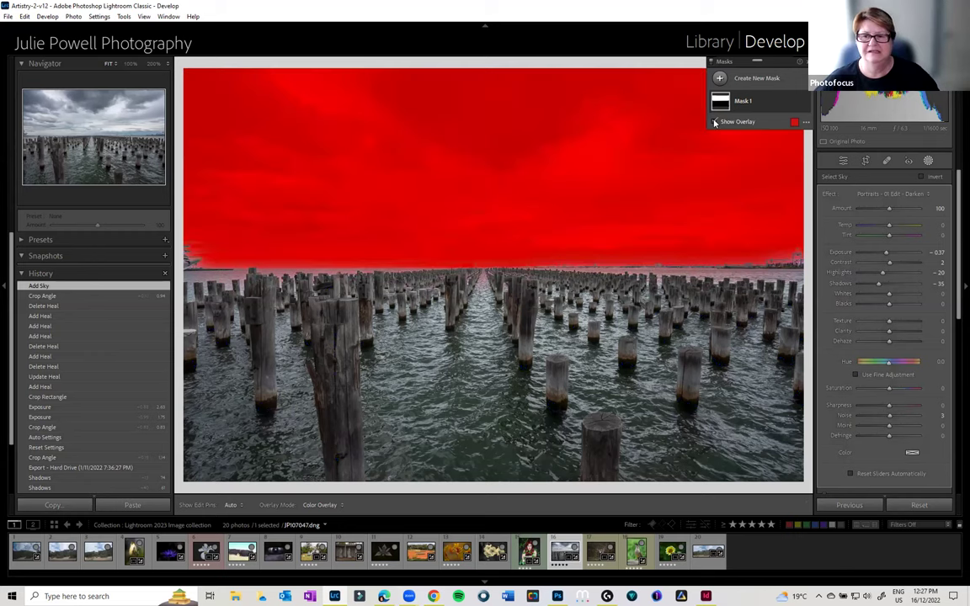
key("j")
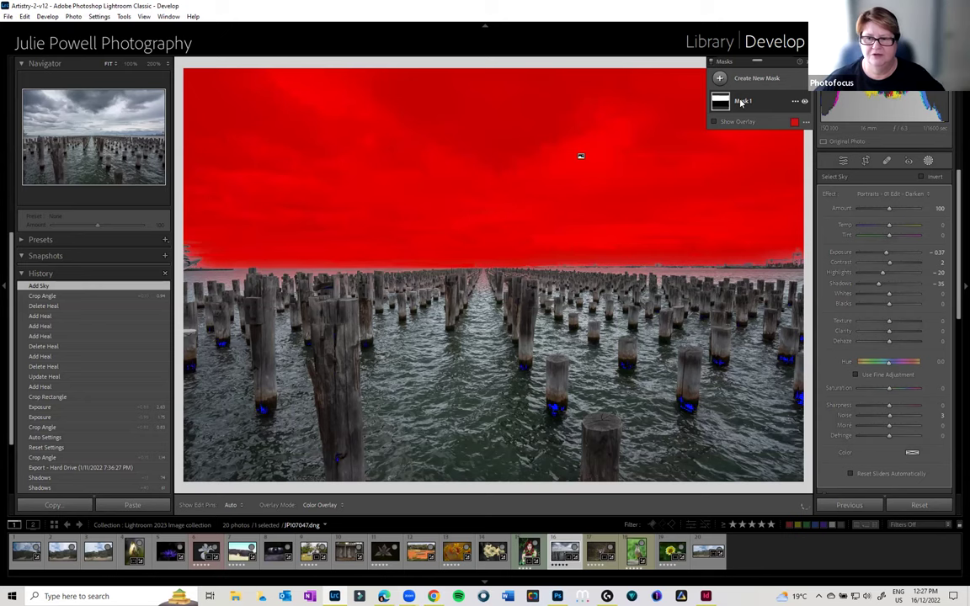
double_click(741, 101)
type("S")
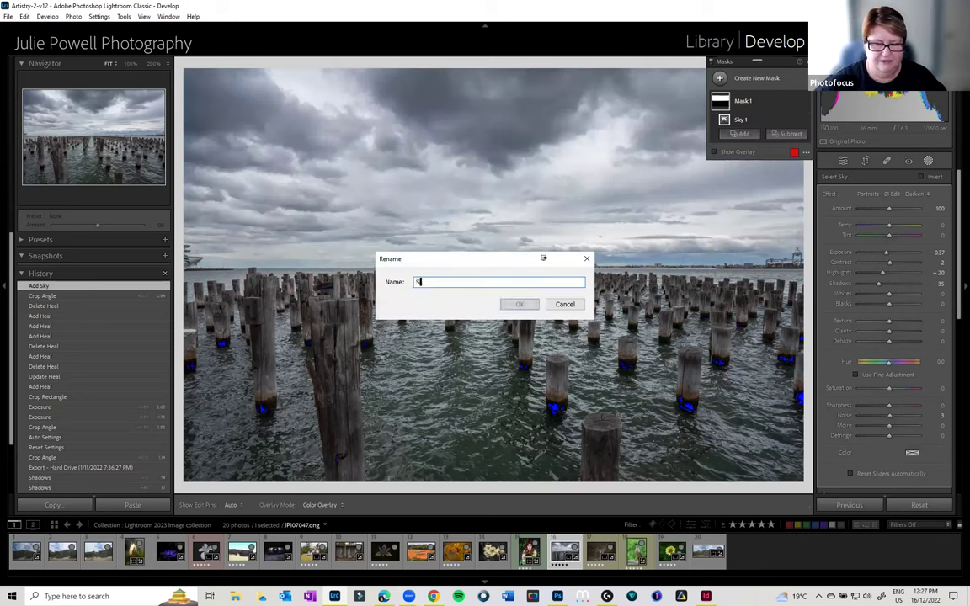
type("ky")
key("Return")
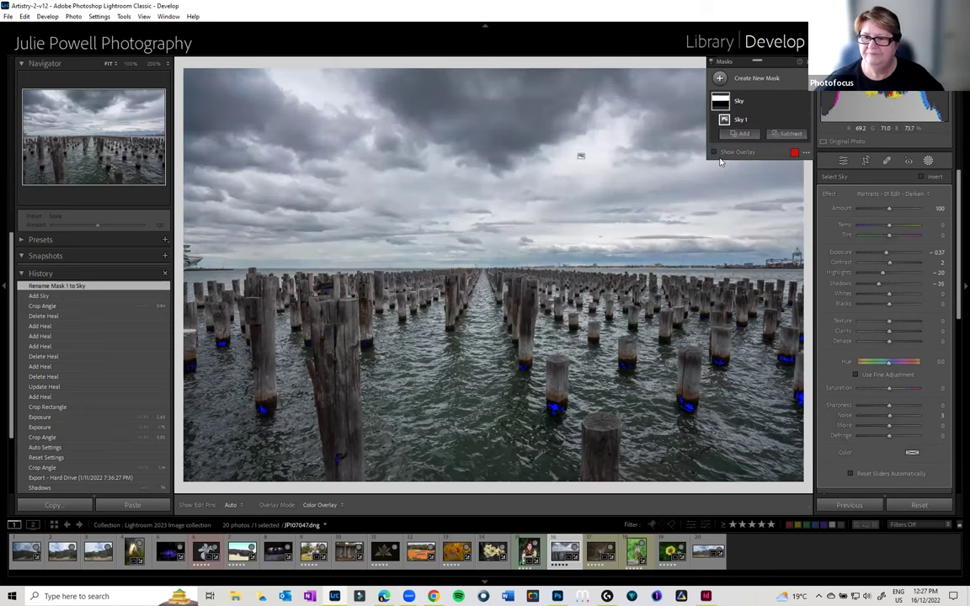
mouse_move(750, 101)
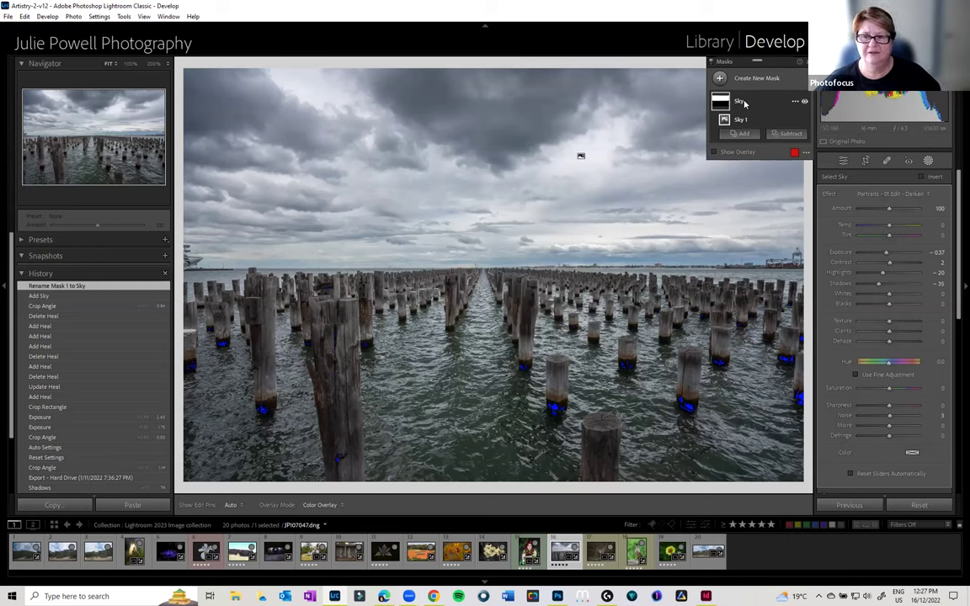
- Apply Duplicate and Invert Mask to the Sky mask, creating 'Sky Inverted'
left_click(796, 103)
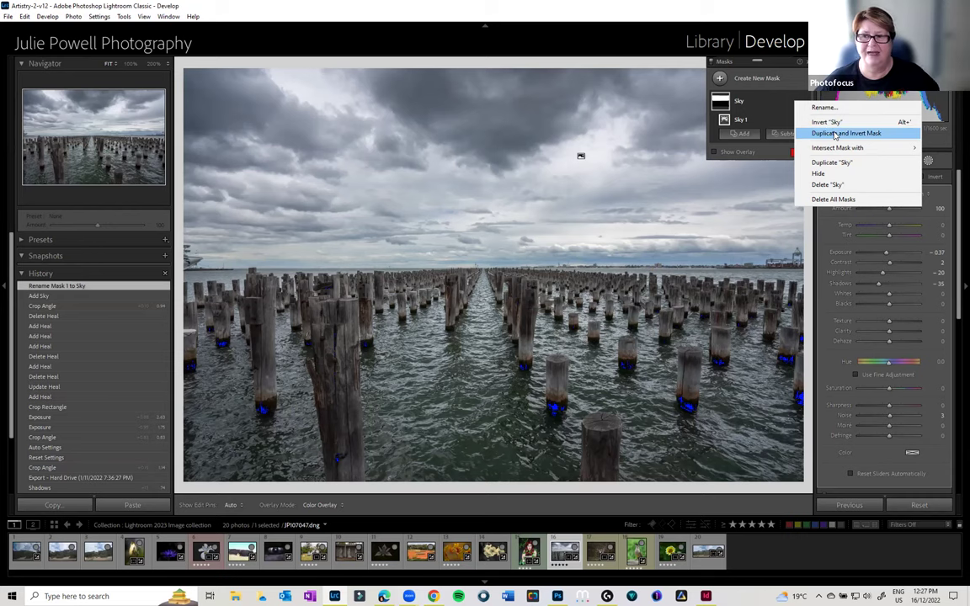
left_click(835, 135)
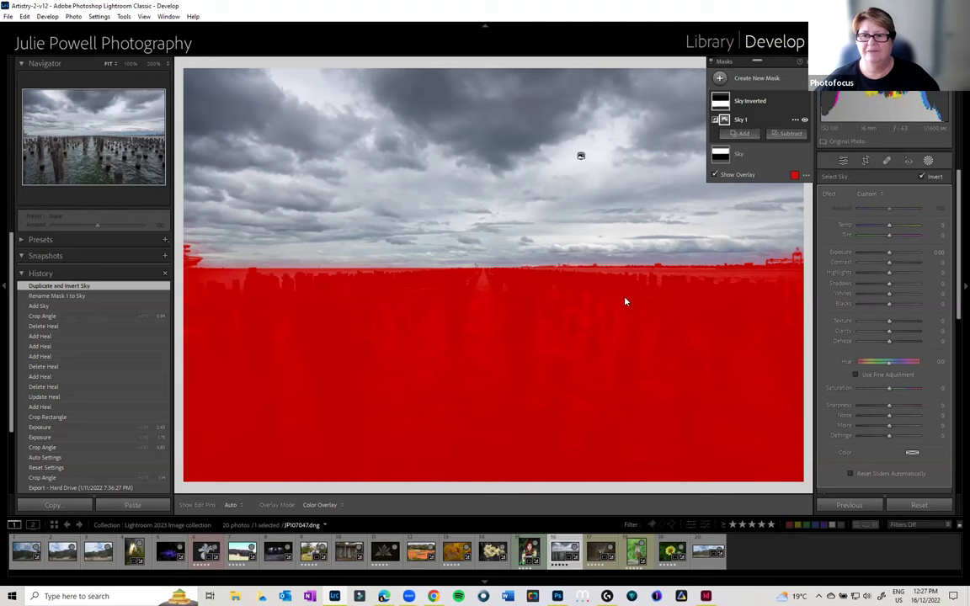
- Rename the Sky Inverted mask to 'Foreground'
double_click(748, 102)
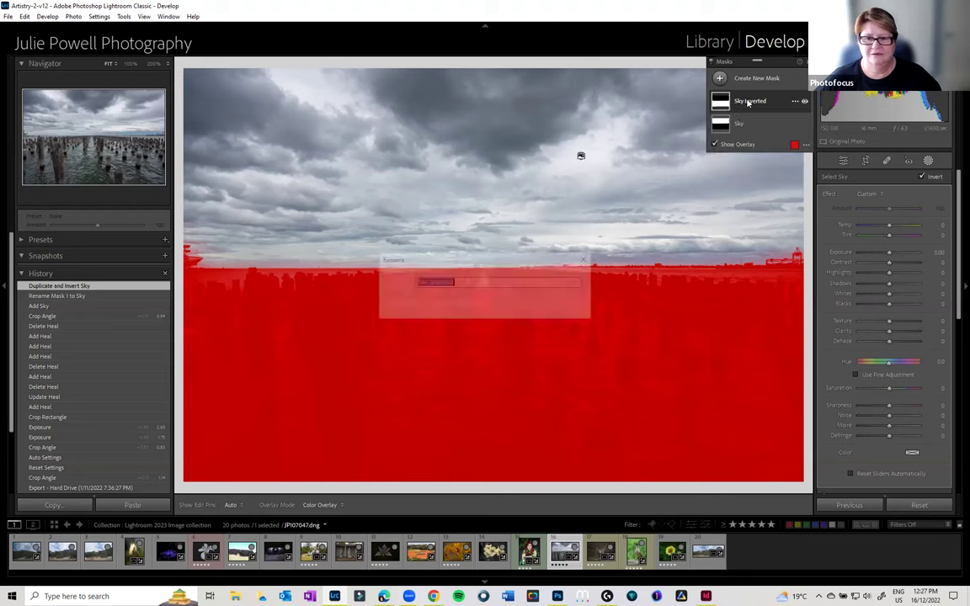
key("BackSpace")
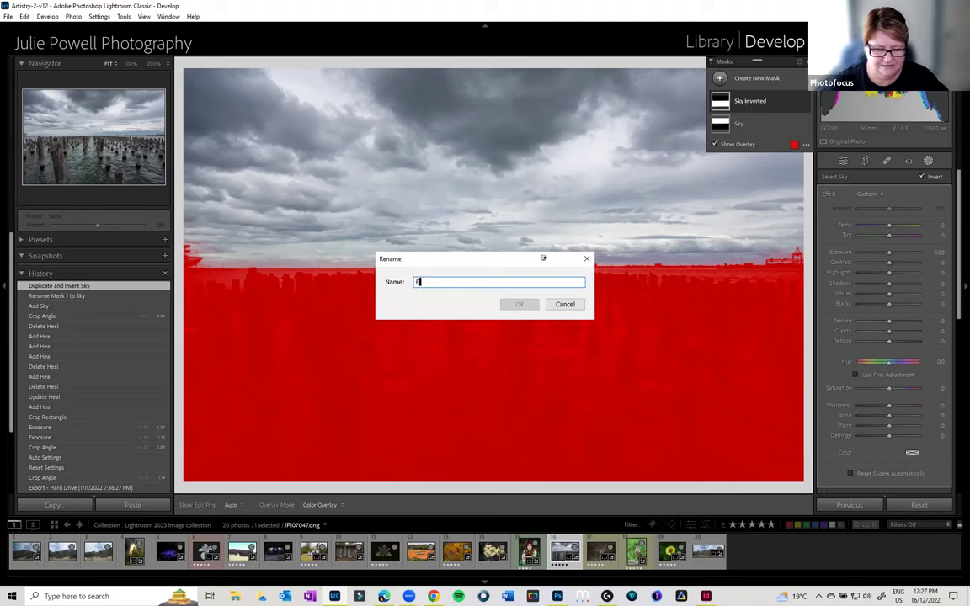
type("For")
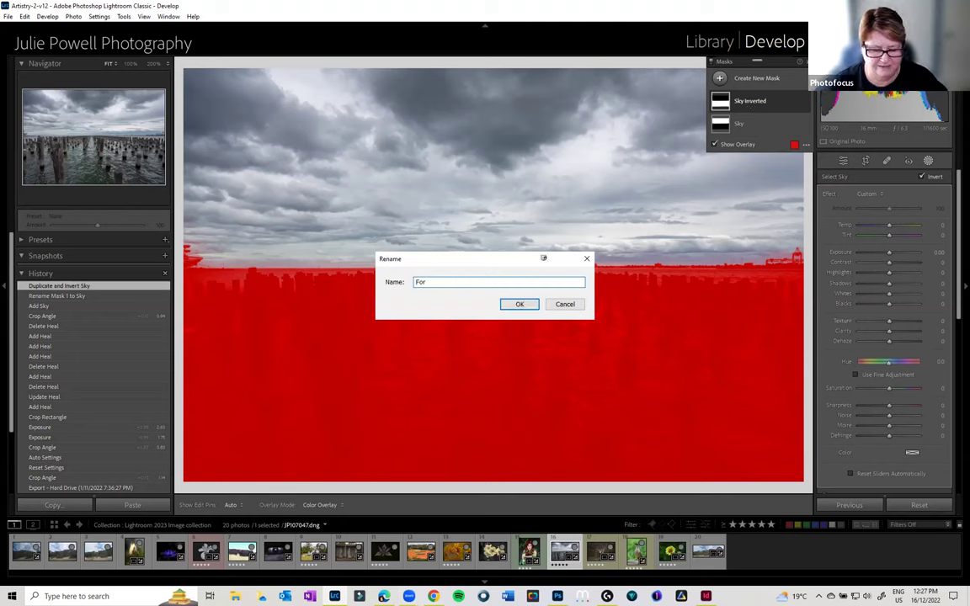
type("eground")
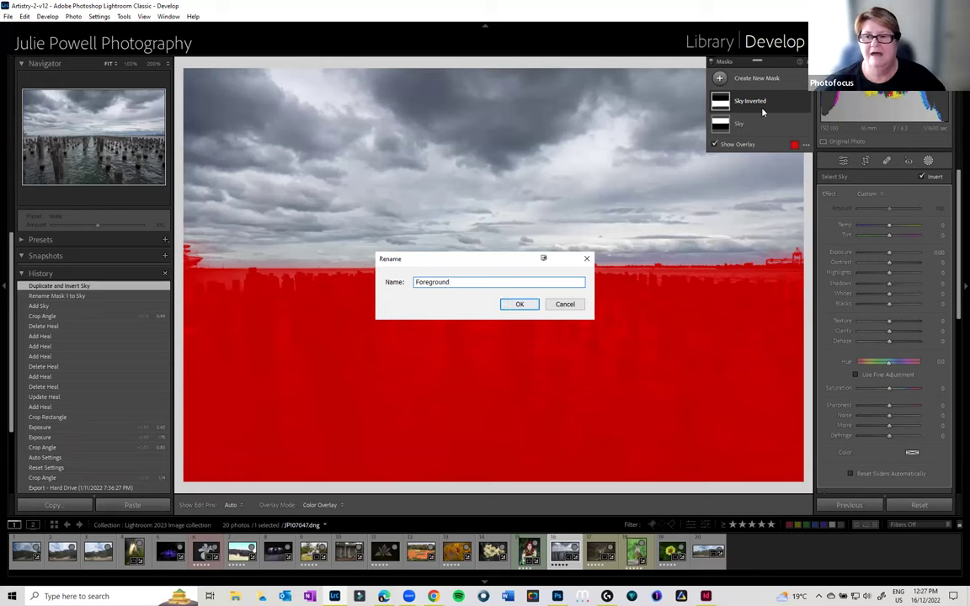
left_click(531, 306)
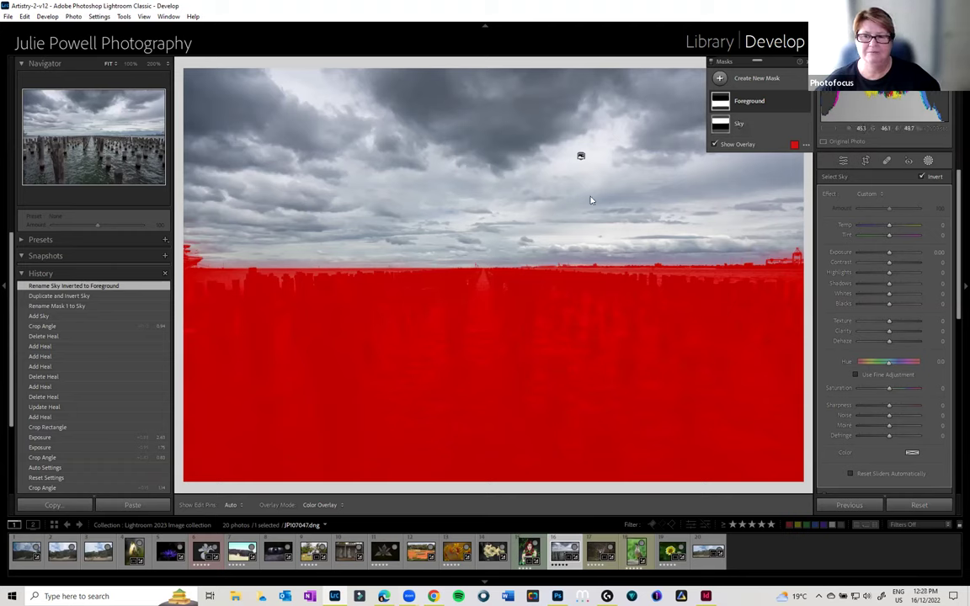
- Hide the overlay, adjust shadows and blacks, then set the Sky mask's Highlights to -53
left_click(716, 144)
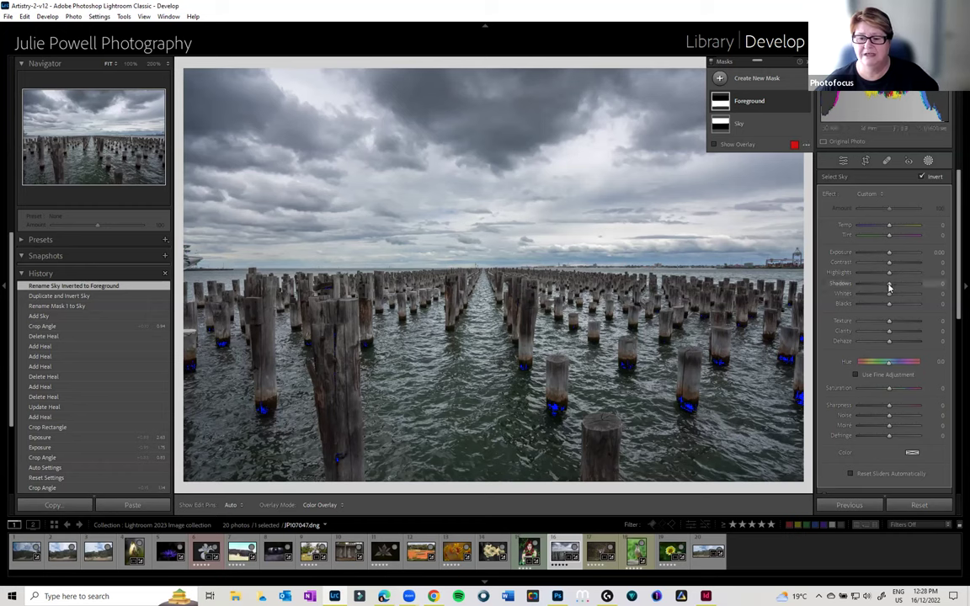
left_click_drag(890, 286, 914, 287)
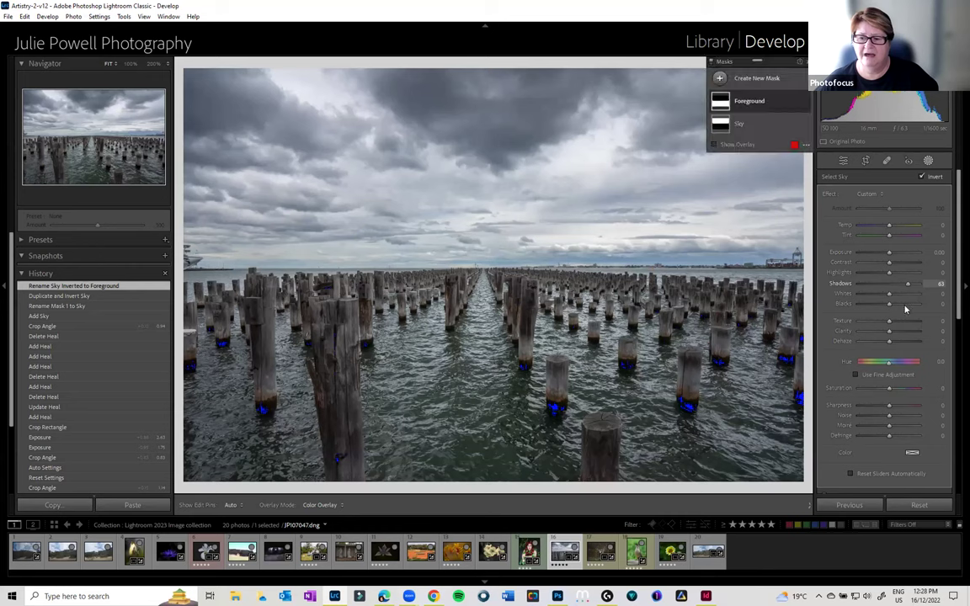
left_click_drag(904, 305, 894, 310)
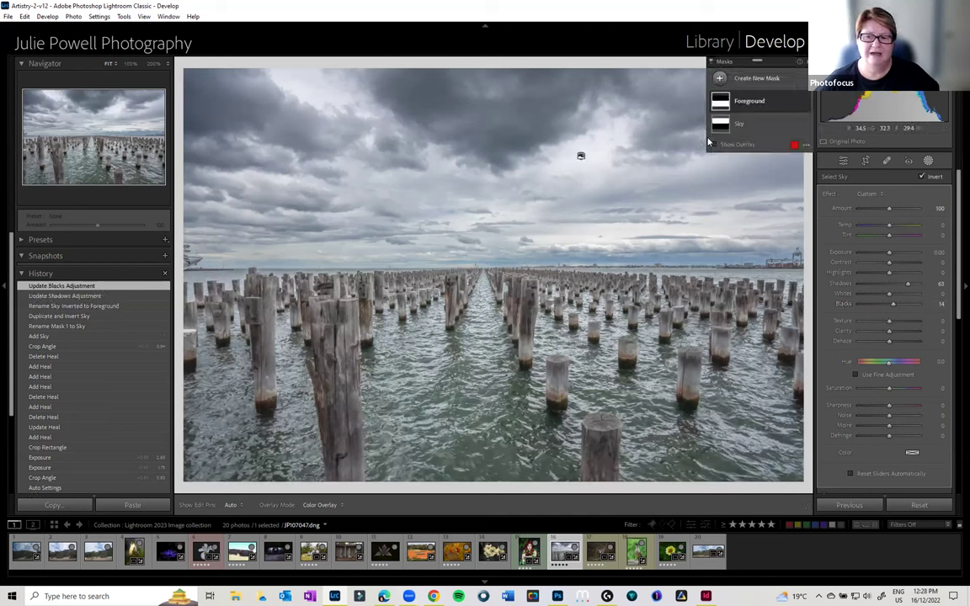
left_click(743, 125)
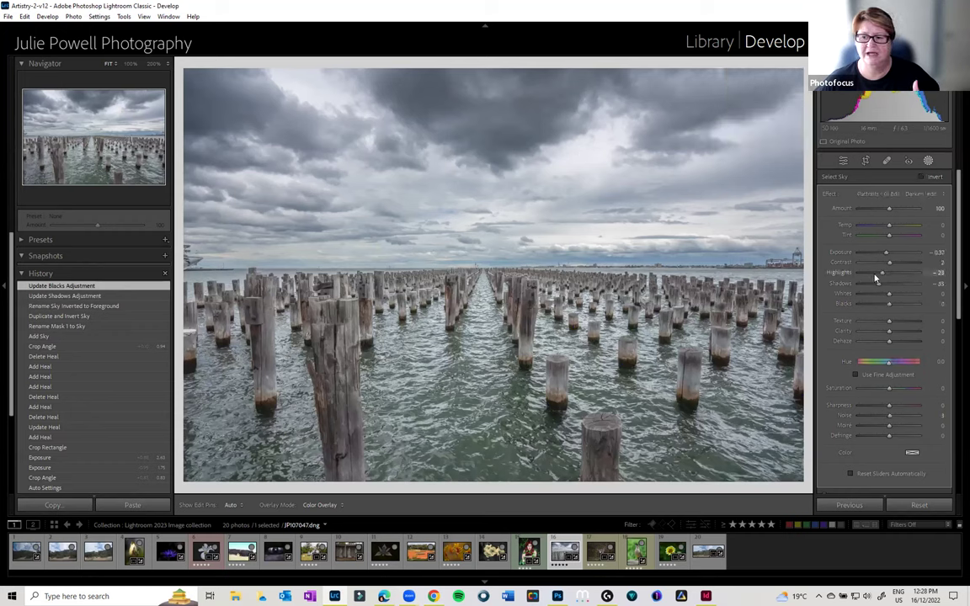
left_click(875, 275)
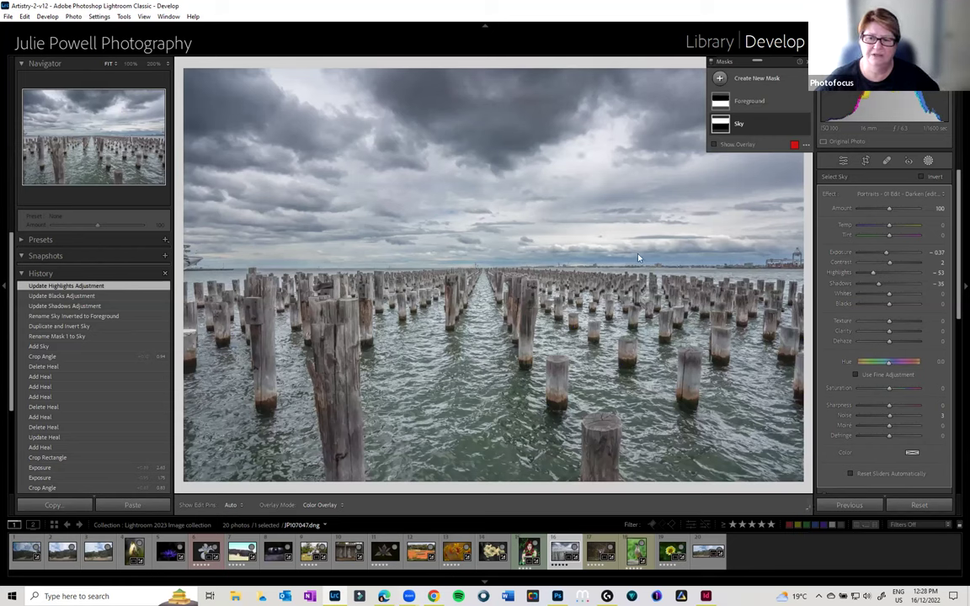
- Add a linear gradient mask dragged across the upper-right sky with a wide transition
left_click(719, 78)
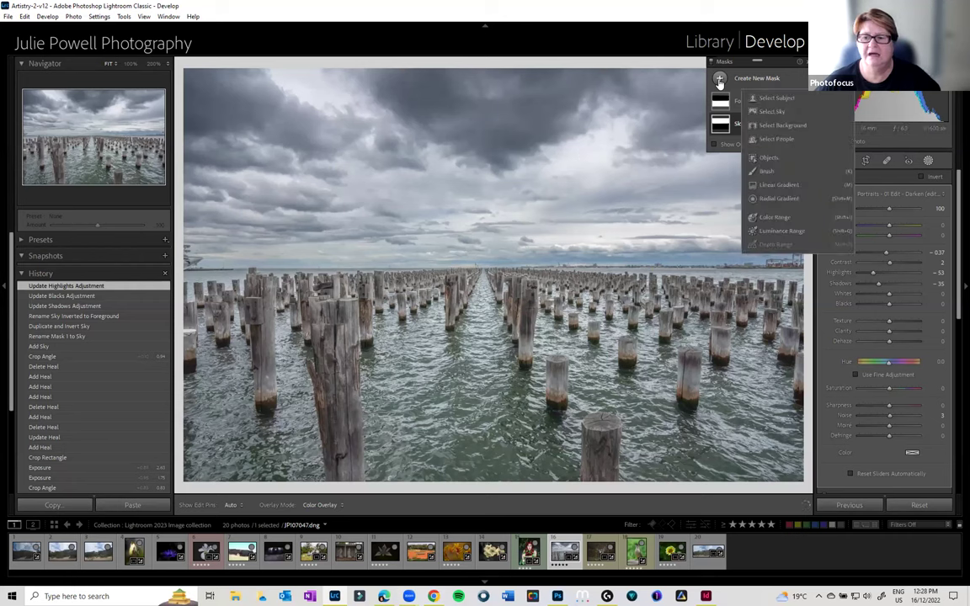
left_click(780, 185)
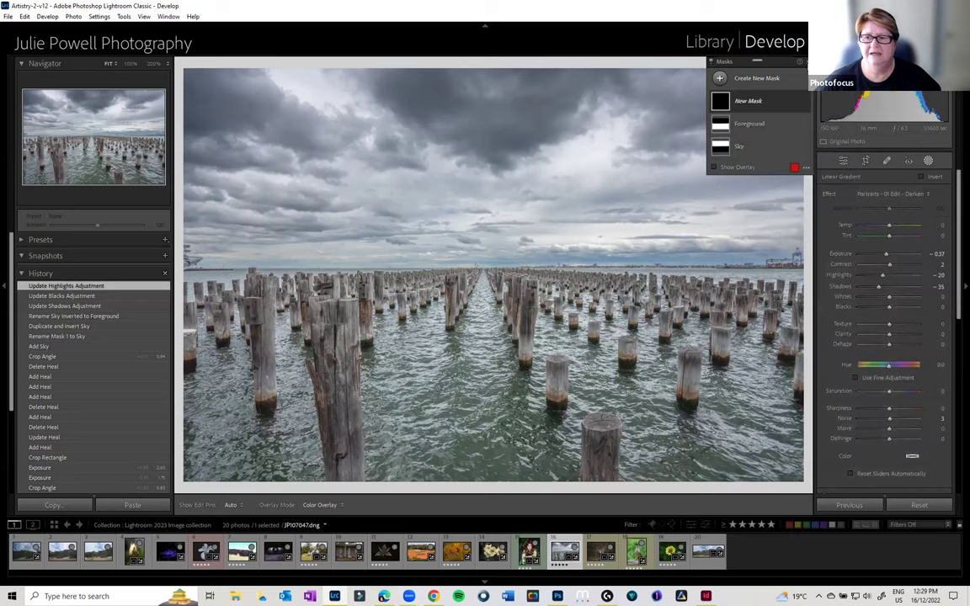
left_click(775, 62)
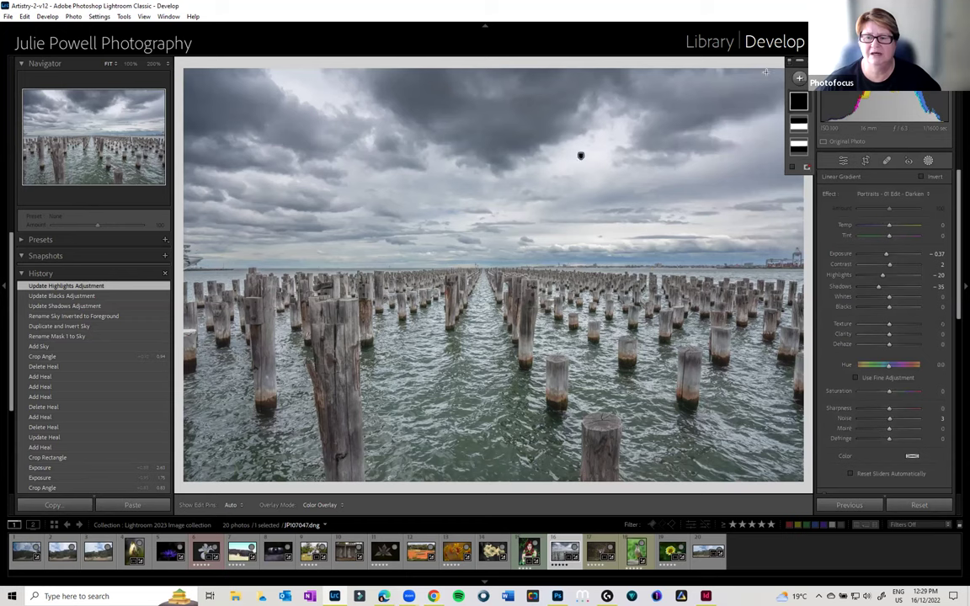
left_click_drag(766, 73, 694, 126)
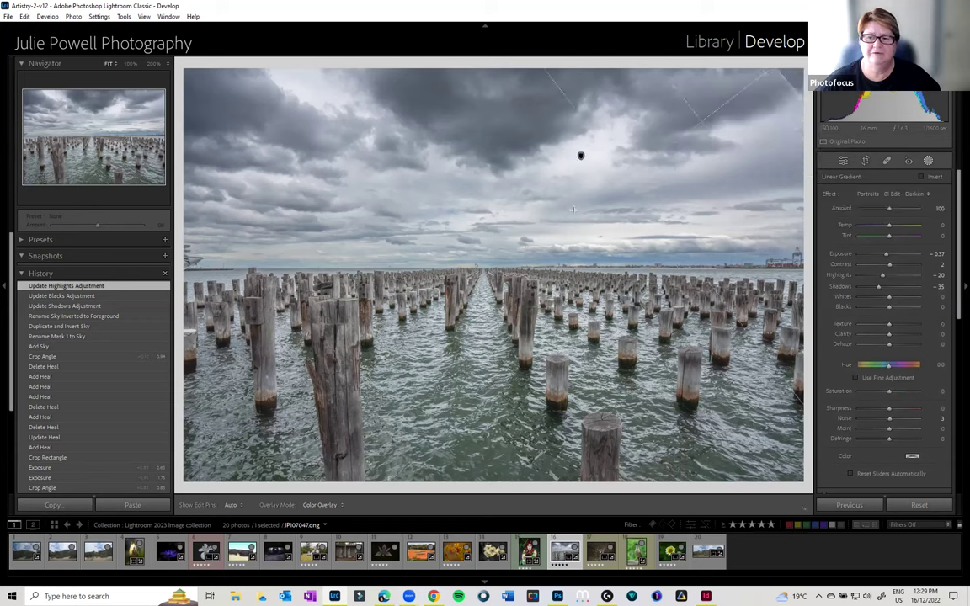
left_click_drag(562, 218, 687, 243)
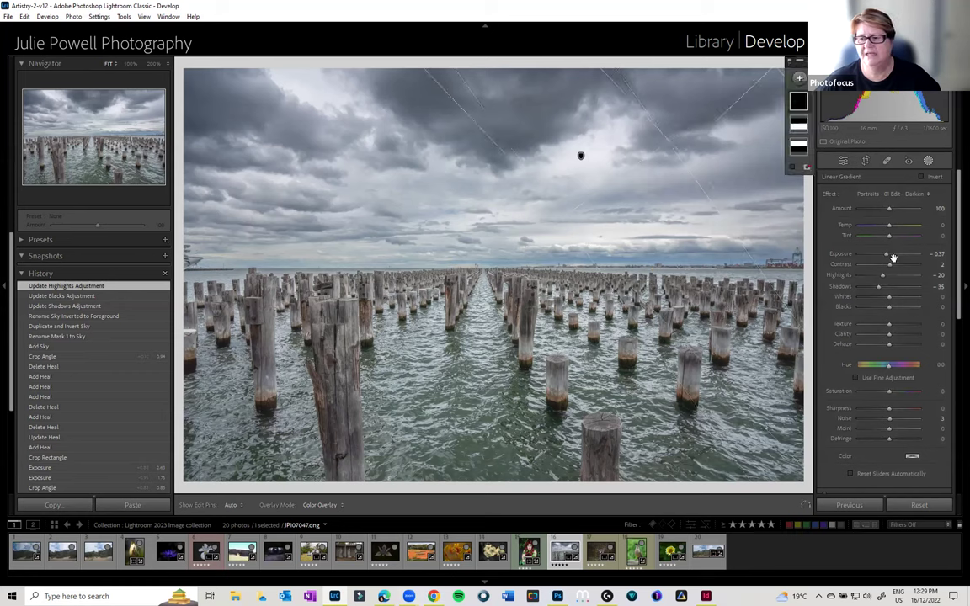
- Reset the gradient's effects, then set Exposure 1.71 and Highlights 73
double_click(828, 195)
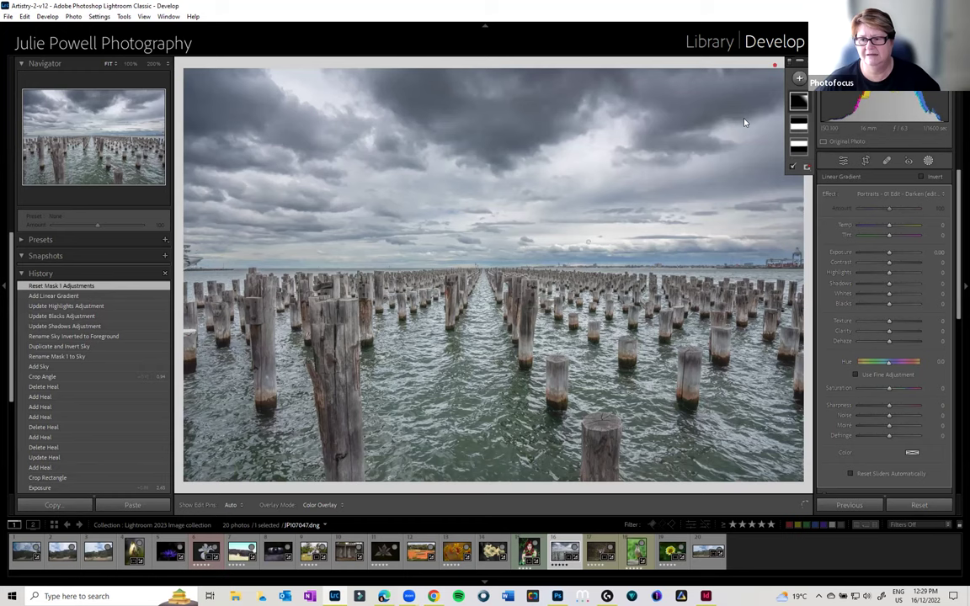
left_click(890, 256)
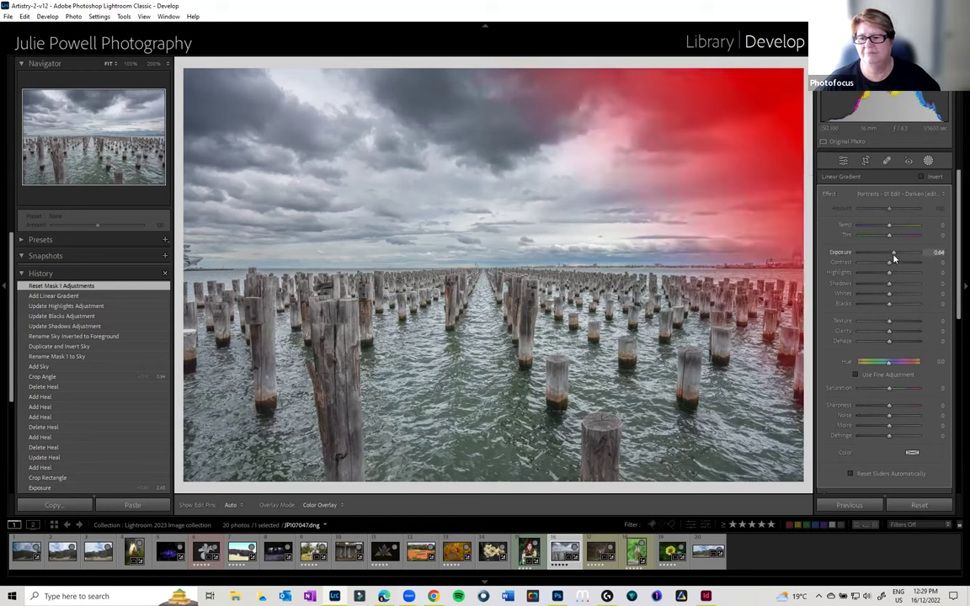
left_click_drag(890, 256, 895, 256)
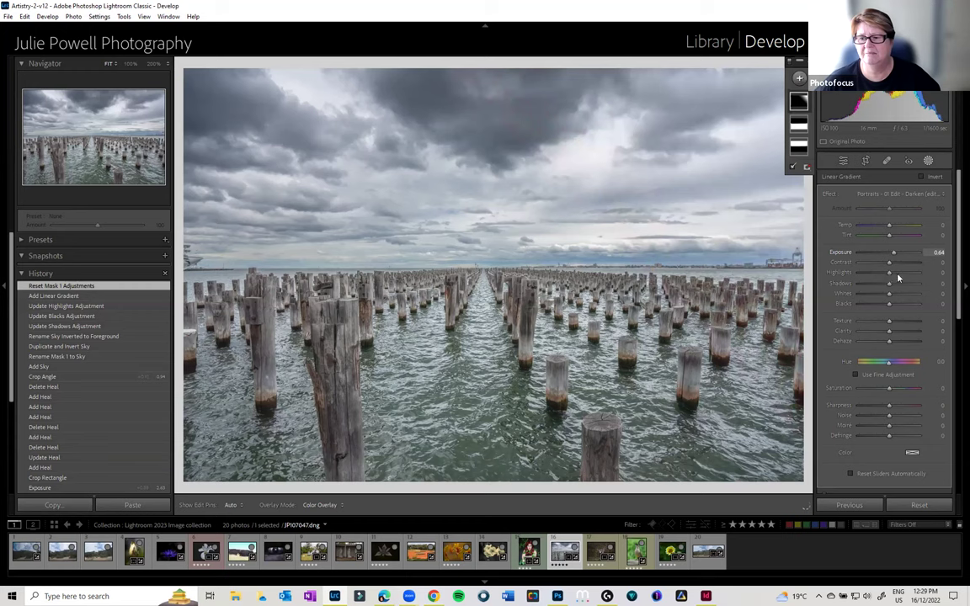
left_click(898, 274)
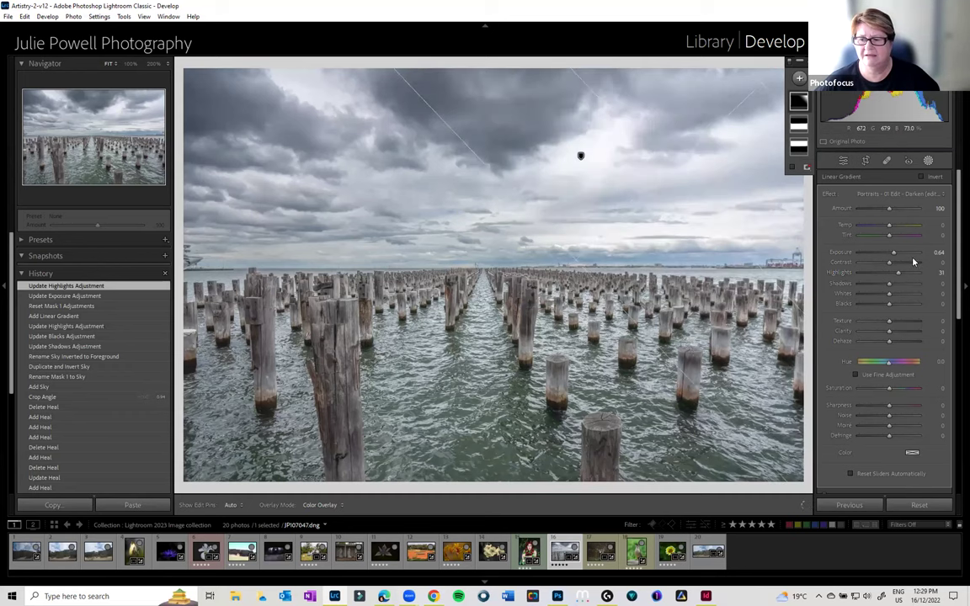
mouse_move(914, 261)
left_mouse_down()
mouse_move(901, 256)
mouse_move(912, 273)
left_mouse_up()
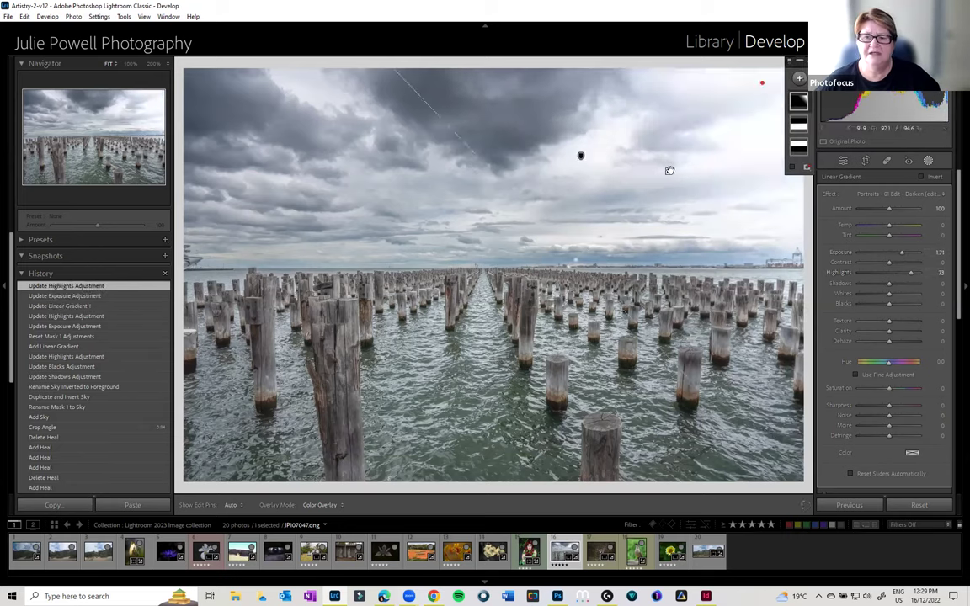
- Check sky clipping and mask coverage, and limit the gradient to sky areas
key("j")
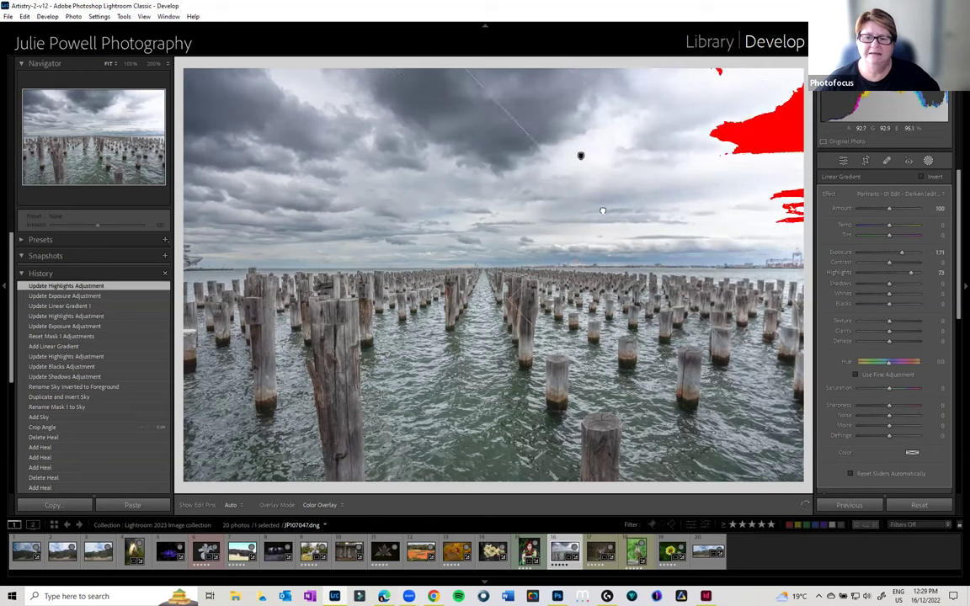
left_click_drag(602, 210, 600, 211)
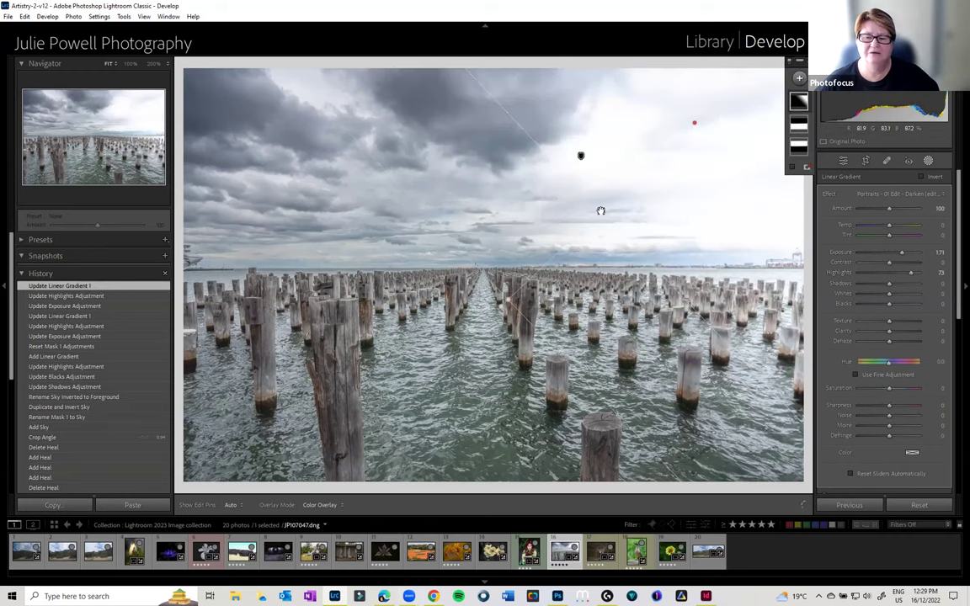
key("o")
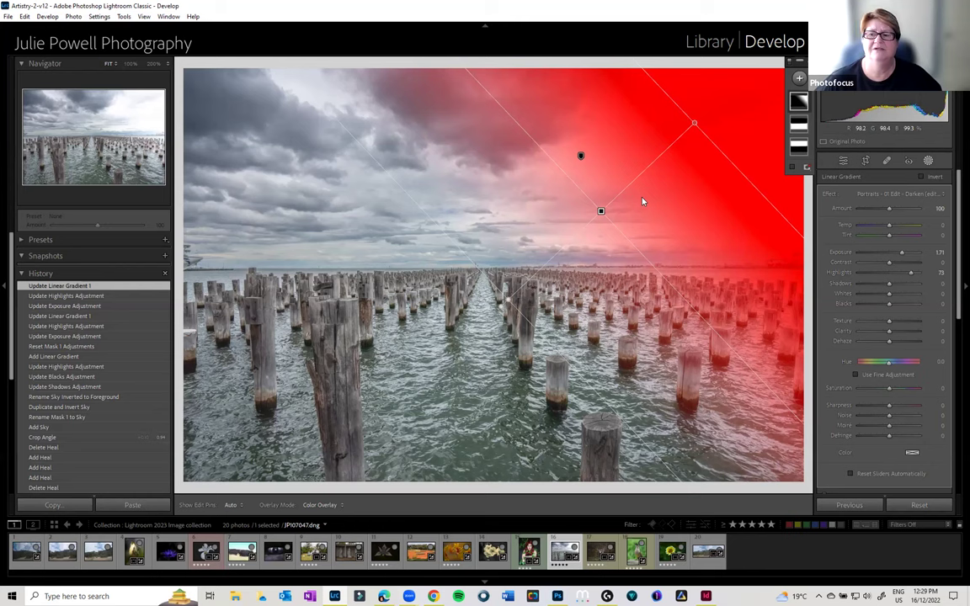
left_click(928, 160)
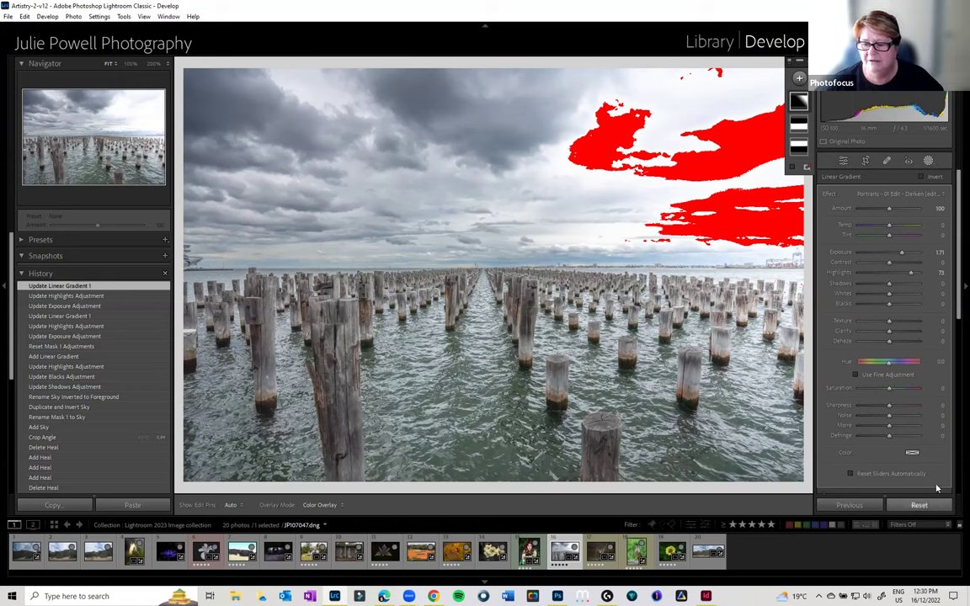
scroll(948, 337, "down", 1)
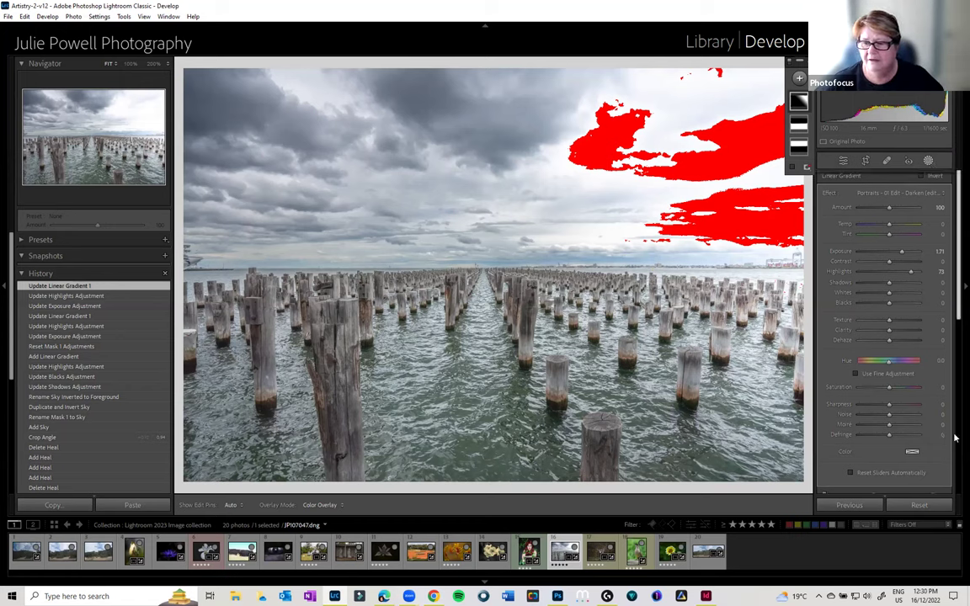
scroll(947, 312, "down", 5)
- Reset the pier photo's edits and set global Exposure to +0.53
left_click(940, 235)
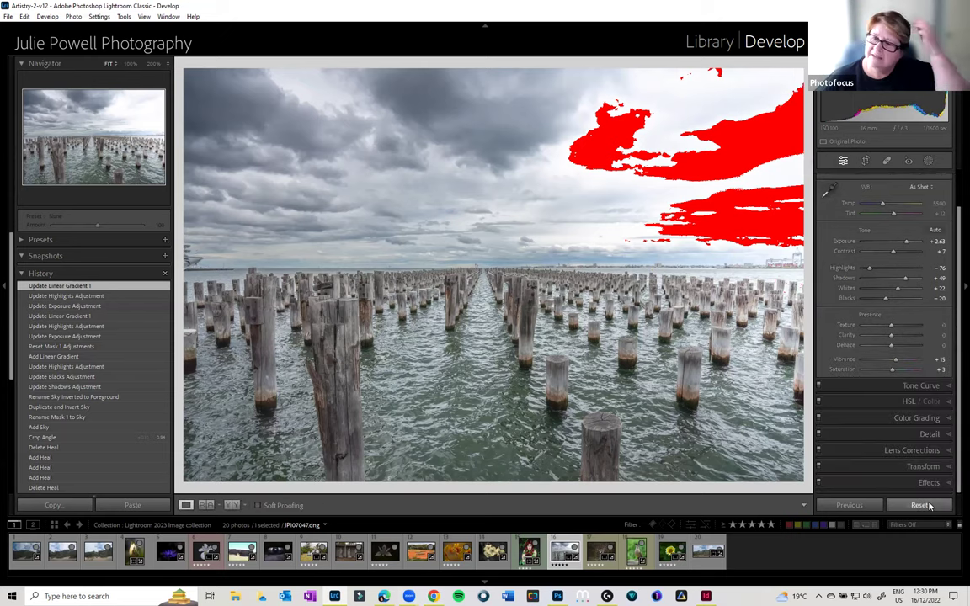
left_click(922, 505)
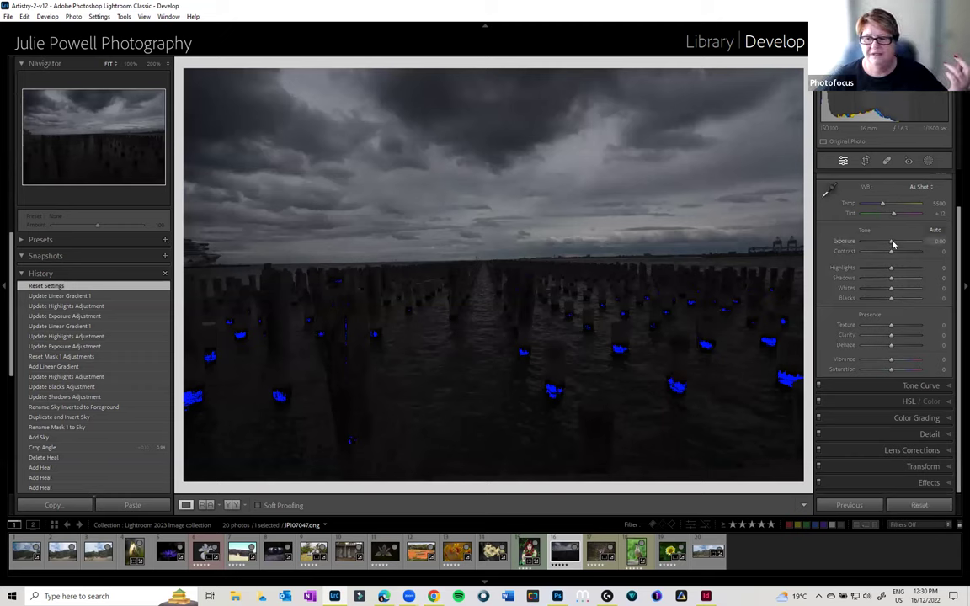
left_click_drag(891, 244, 894, 243)
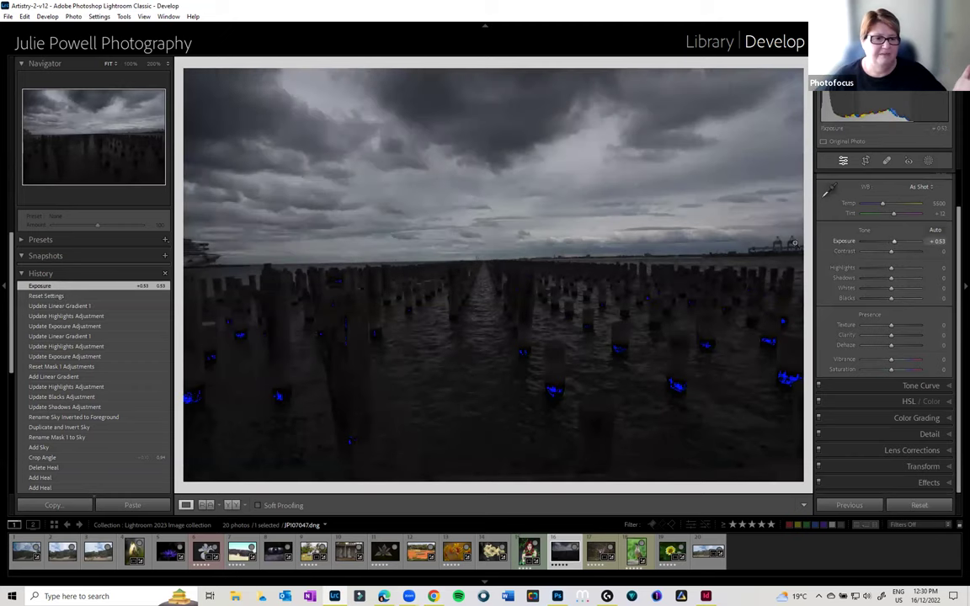
- Expand the Presets panel and scroll down to the Adaptive preset groups
left_click(18, 240)
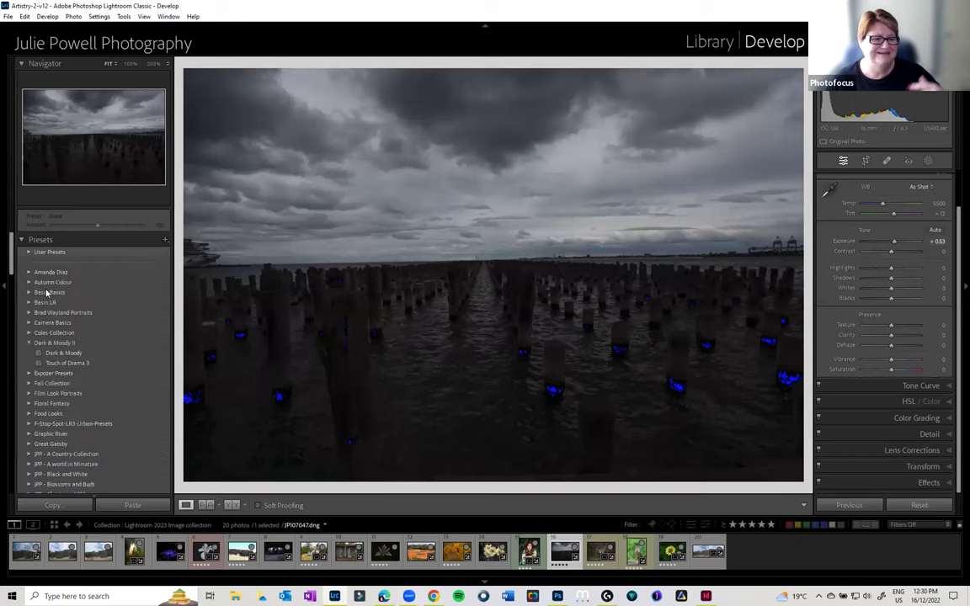
scroll(74, 419, "down", 5)
scroll(78, 418, "down", 3)
scroll(77, 417, "down", 3)
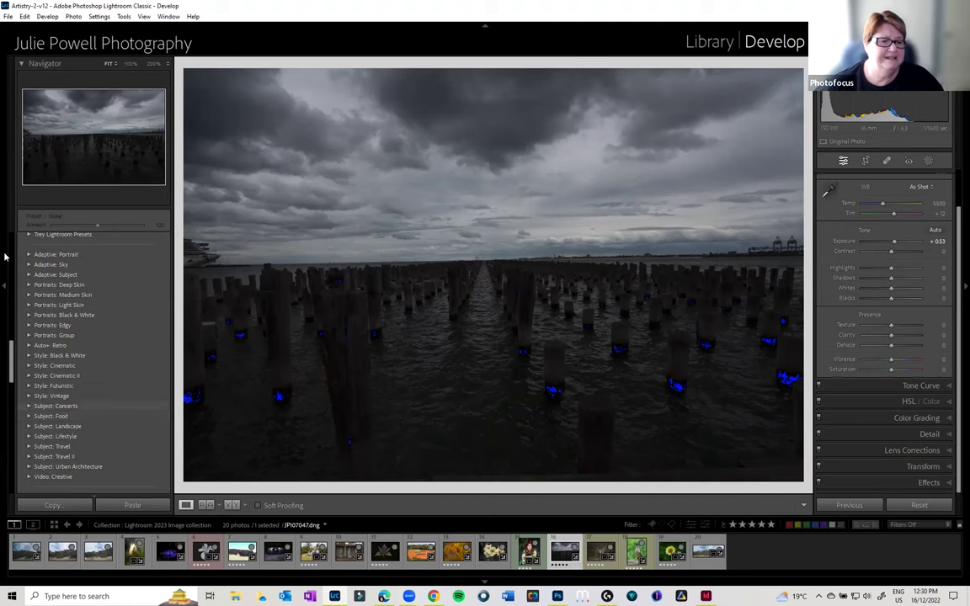
- Apply the Adaptive: Sky 'Blue Drama' preset and view its masks
left_click(29, 266)
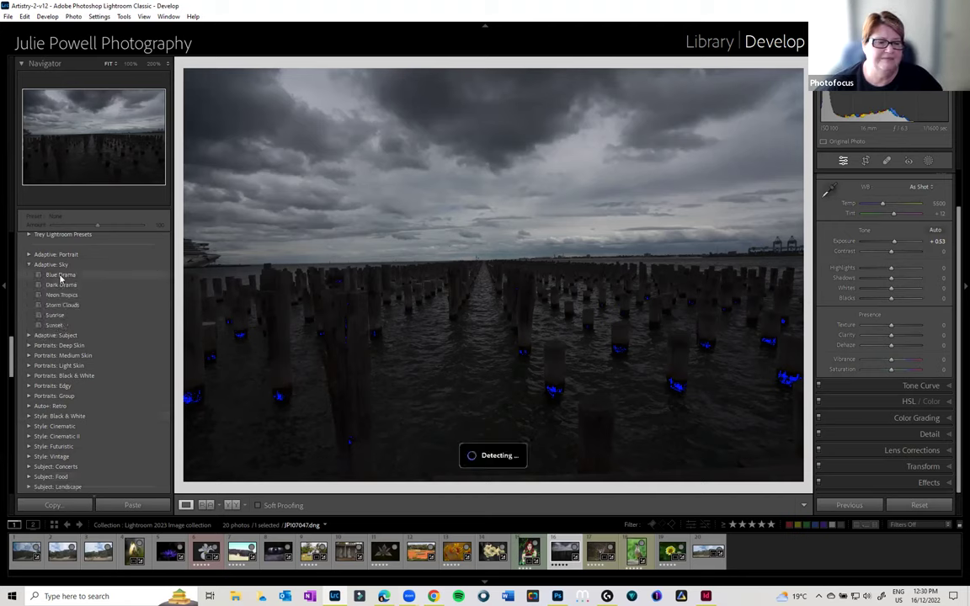
left_click(59, 276)
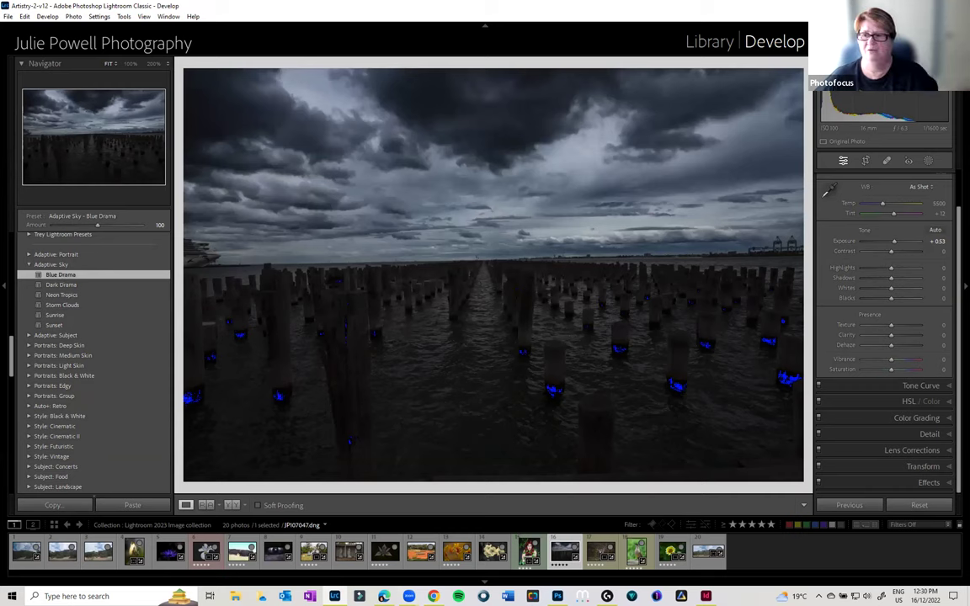
left_click(928, 161)
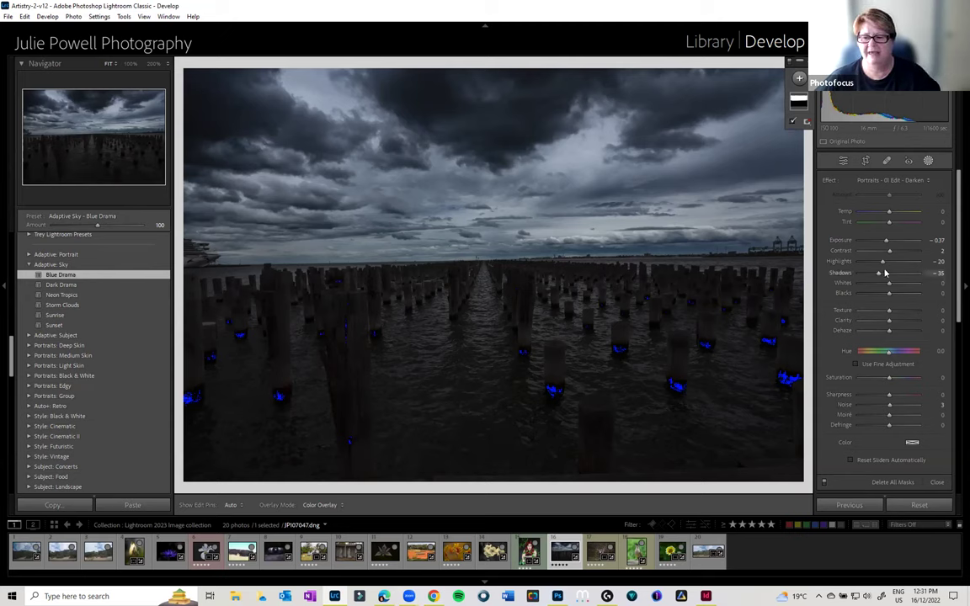
mouse_move(887, 243)
left_mouse_down()
mouse_move(899, 244)
mouse_move(899, 275)
mouse_move(901, 262)
left_mouse_up()
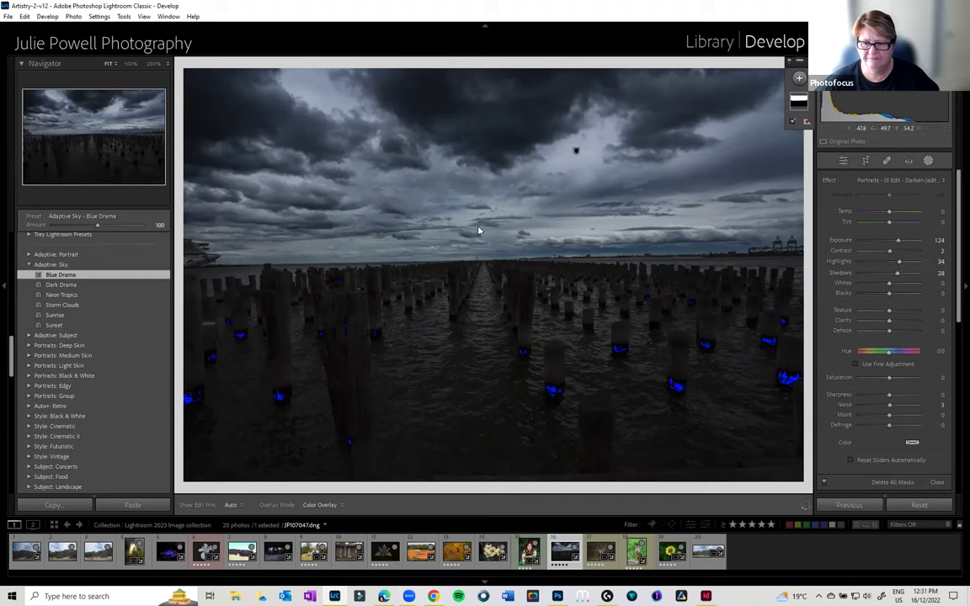
- Reset the sky mask's effect sliders and raise its Exposure to 0.98
left_click(799, 103)
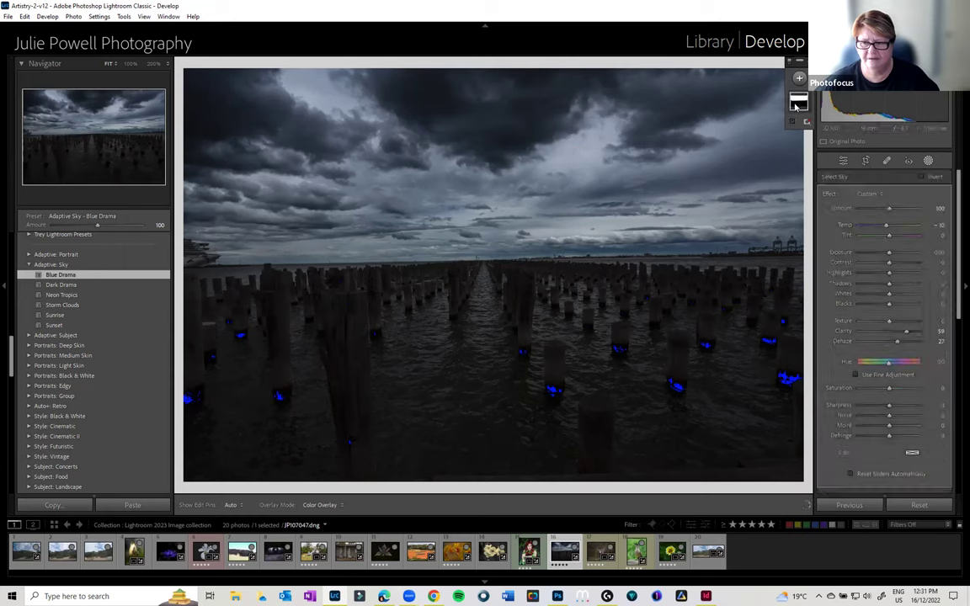
double_click(830, 194)
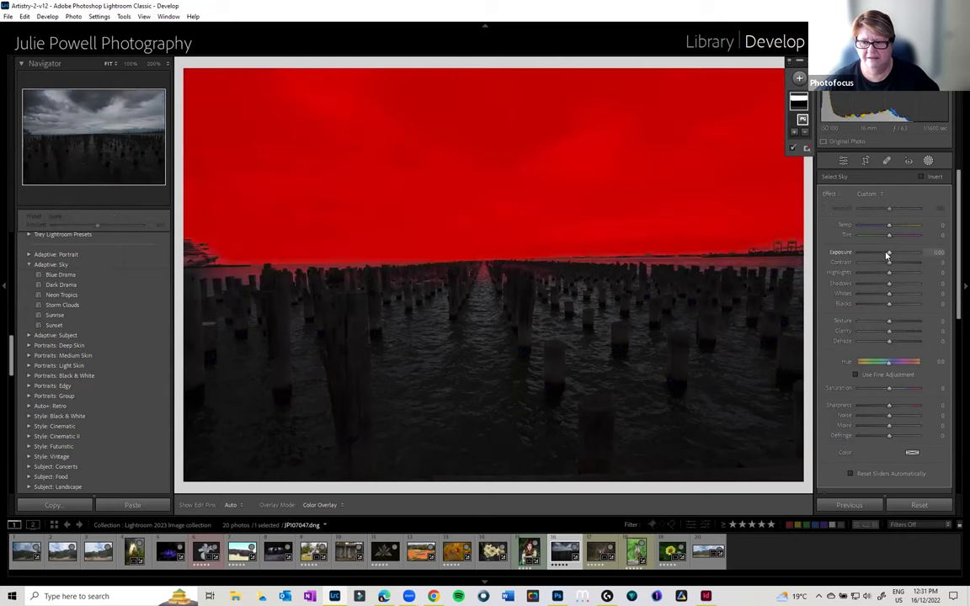
left_click_drag(894, 255, 902, 287)
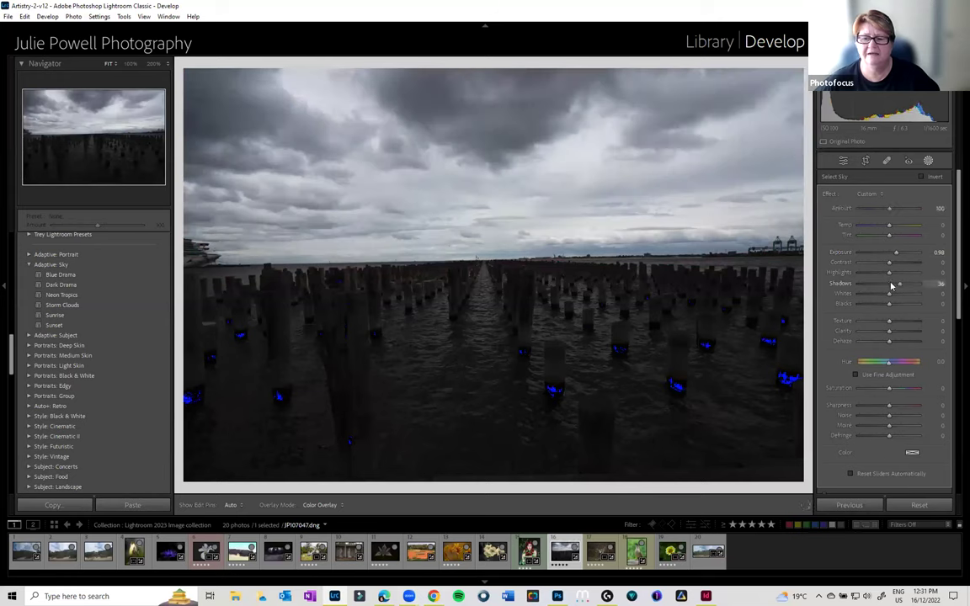
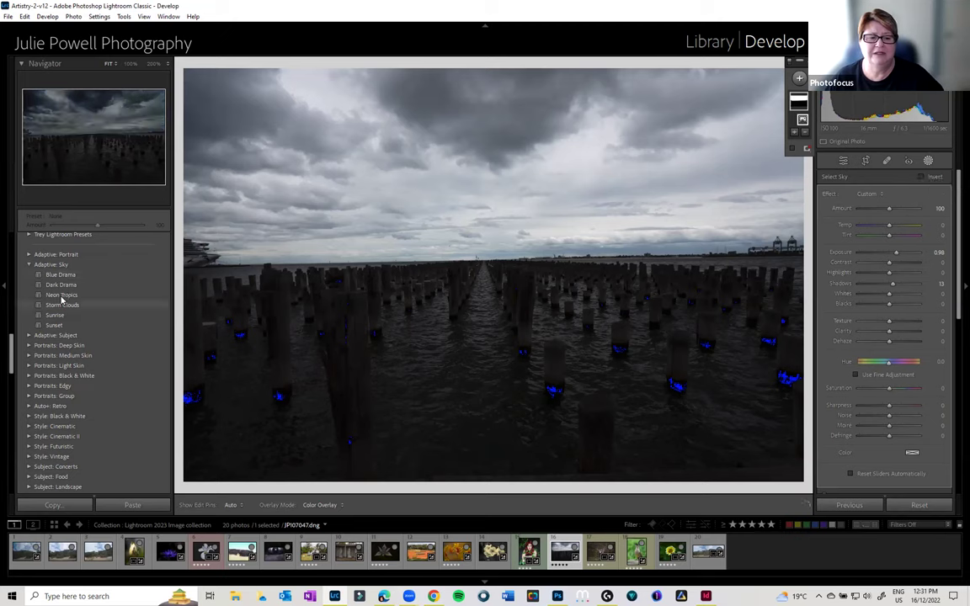
- Apply the Adaptive: Sky Neon Tropics preset to the pier photo, then select the white iris photo
left_click(61, 295)
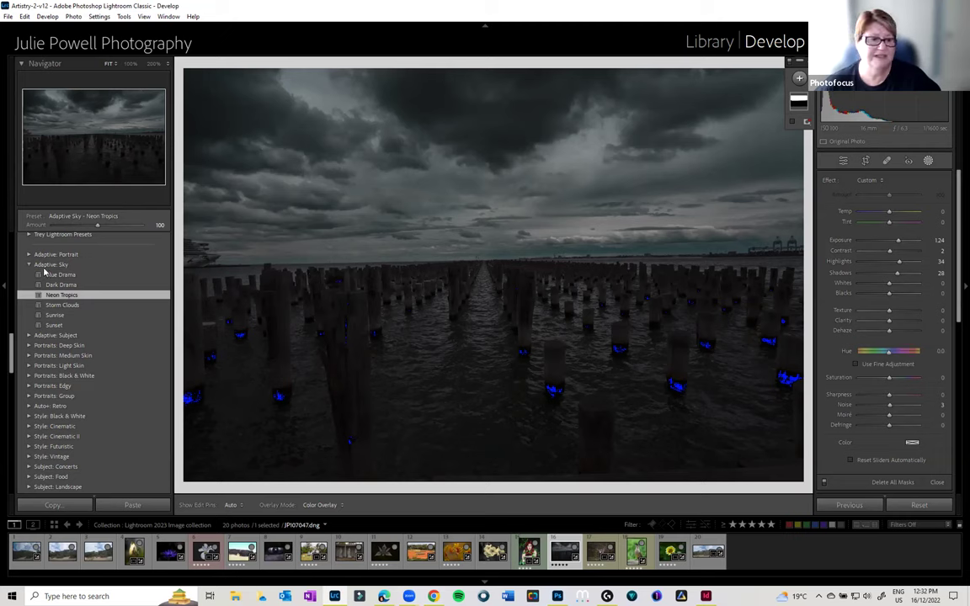
left_click(29, 265)
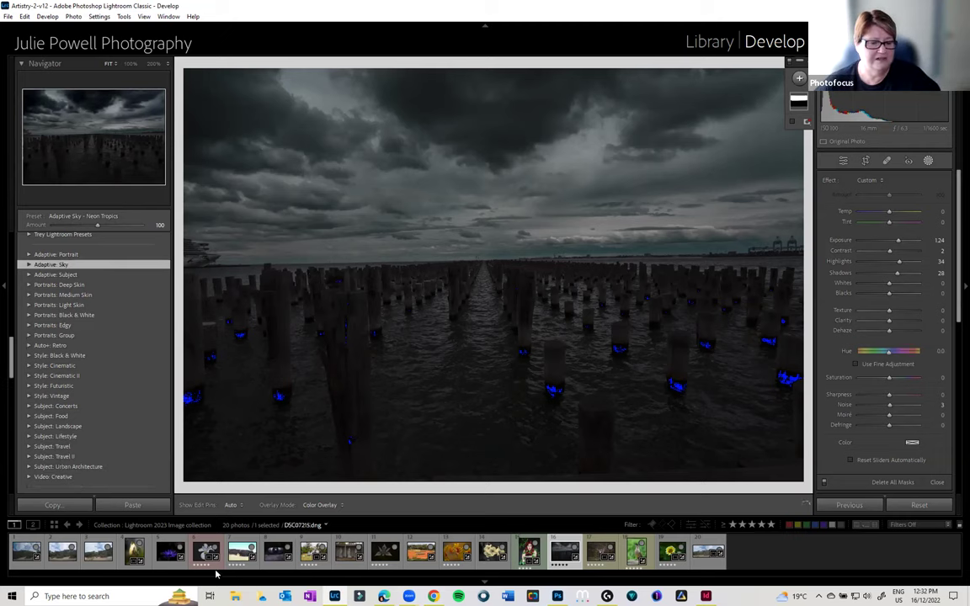
left_click(215, 570)
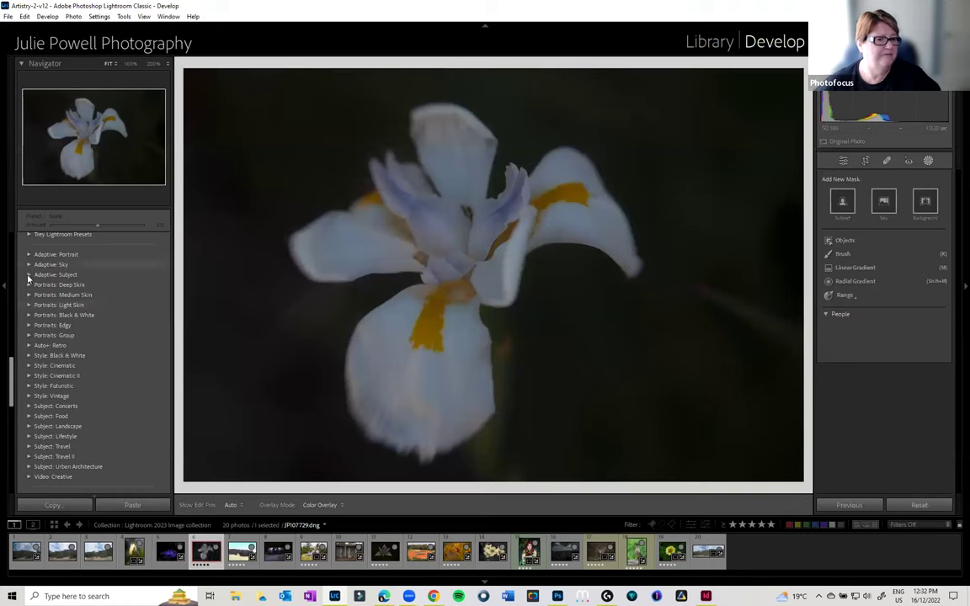
- Give the white iris photo the Adaptive: Subject Cool Soft preset
left_click(28, 276)
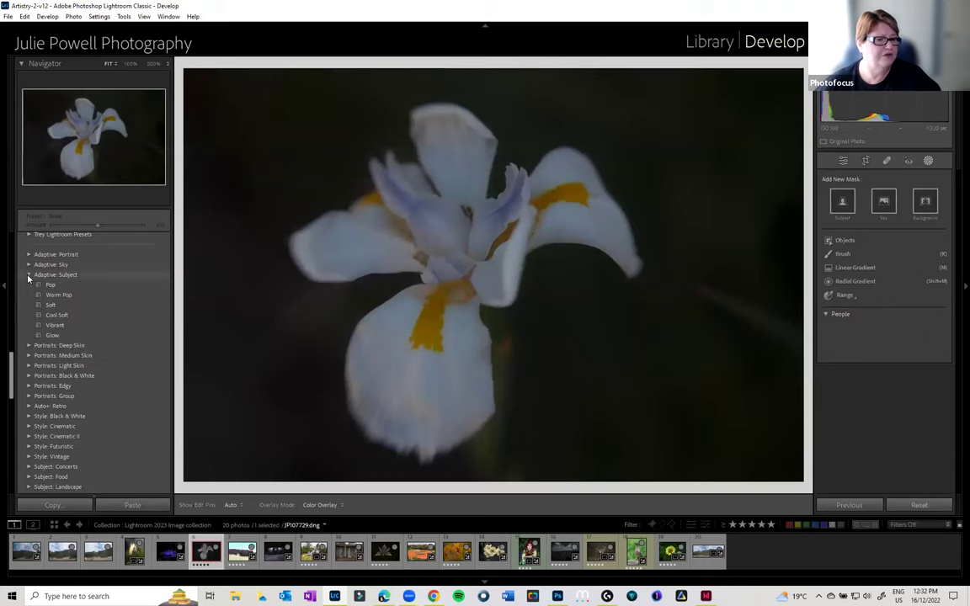
left_click(67, 316)
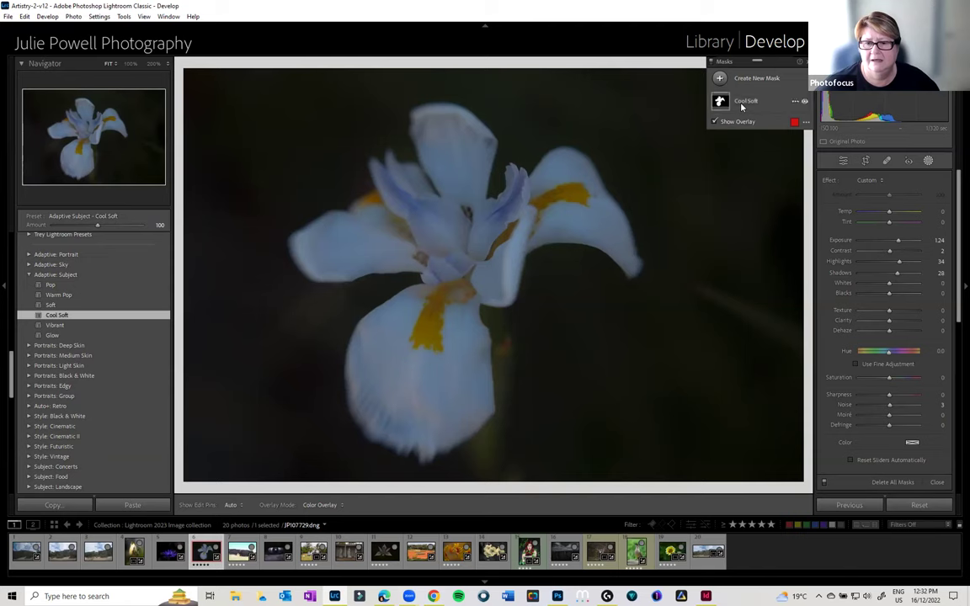
- Add a Brush component to the Cool Soft mask
left_click(743, 102)
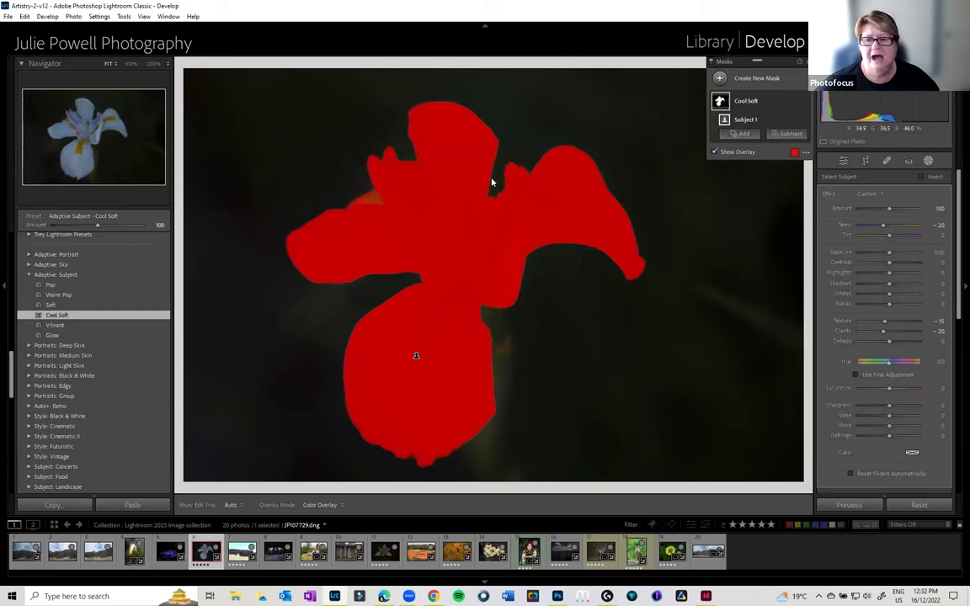
left_click(746, 135)
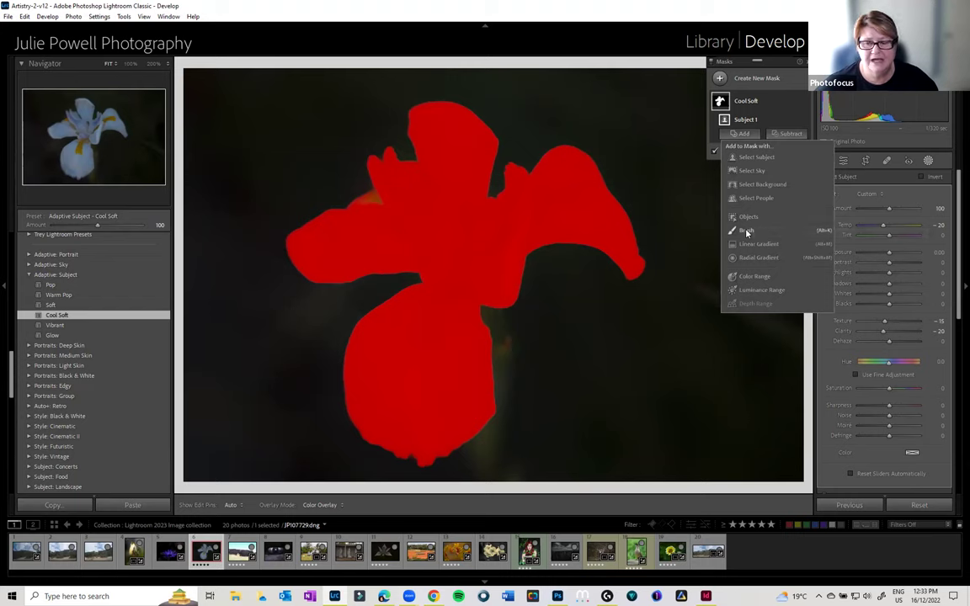
left_click(746, 232)
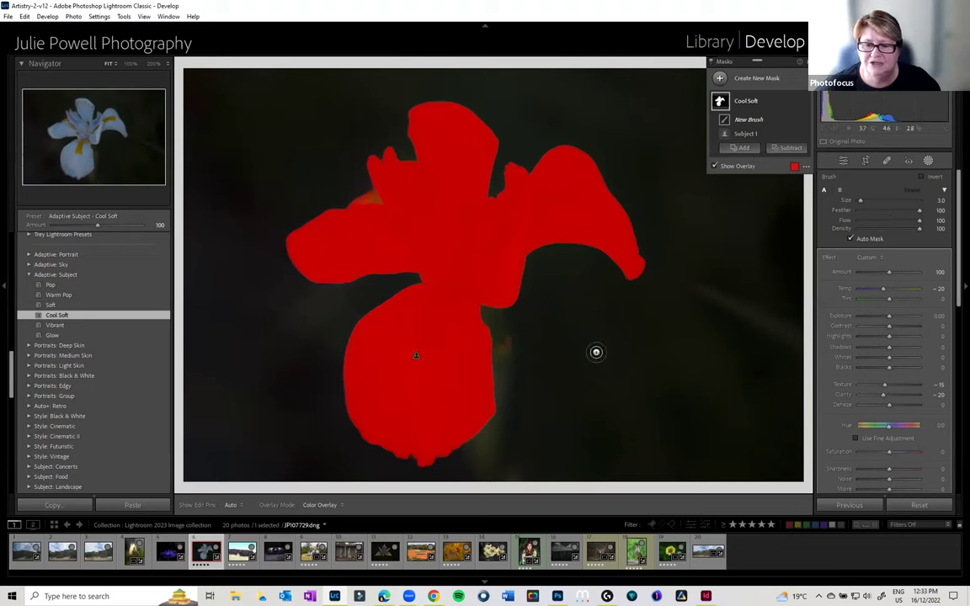
- Set the brush size to 5, trying the Feather slider and leaving Flow at 100
key("bracketright")
key("bracketright")
key("bracketright")
key("bracketright")
key("bracketright")
key("bracketright")
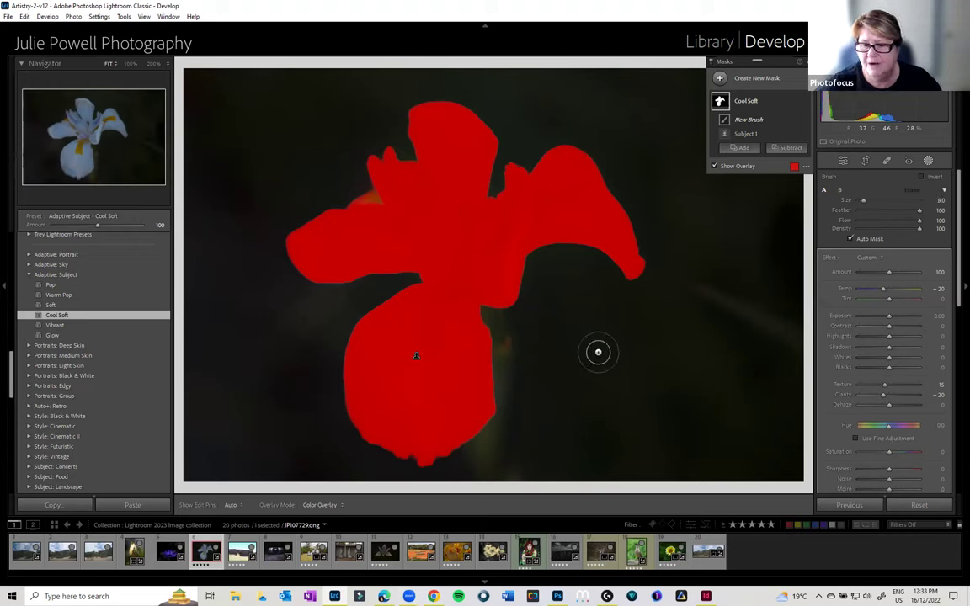
key("bracketleft")
key("bracketleft")
key("bracketleft")
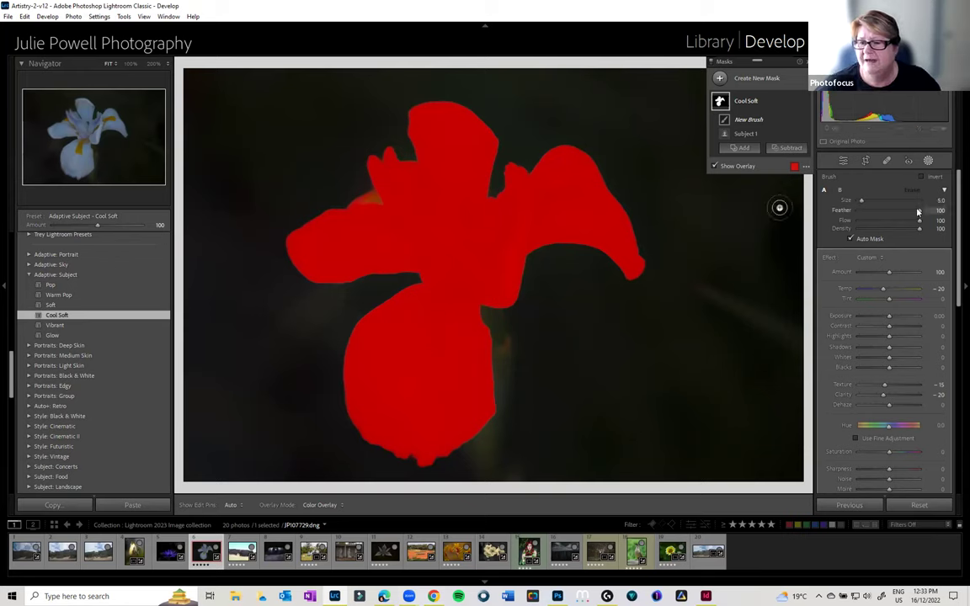
mouse_move(918, 211)
left_mouse_down()
mouse_move(868, 211)
mouse_move(929, 215)
left_mouse_up()
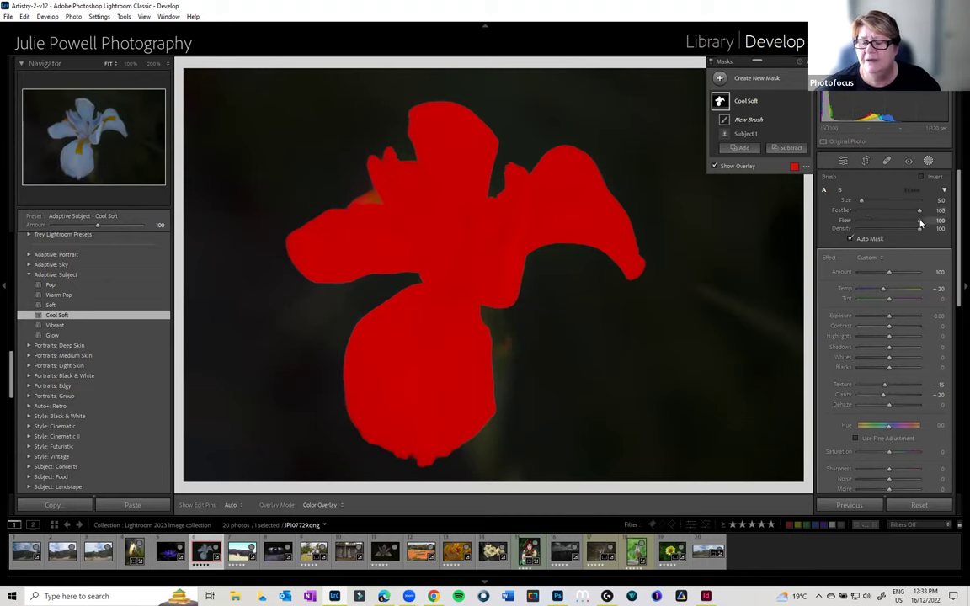
left_click(882, 222)
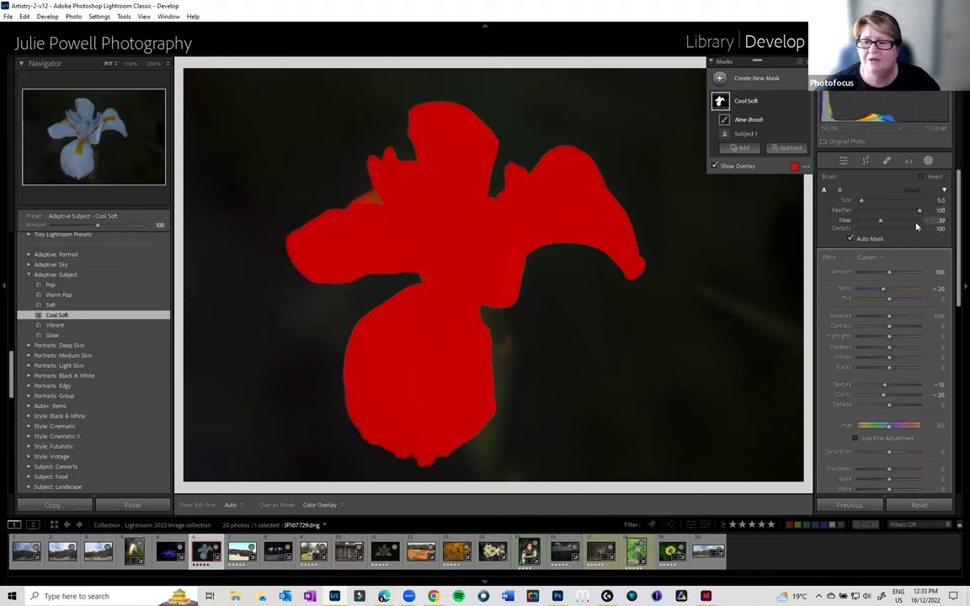
left_click(922, 220)
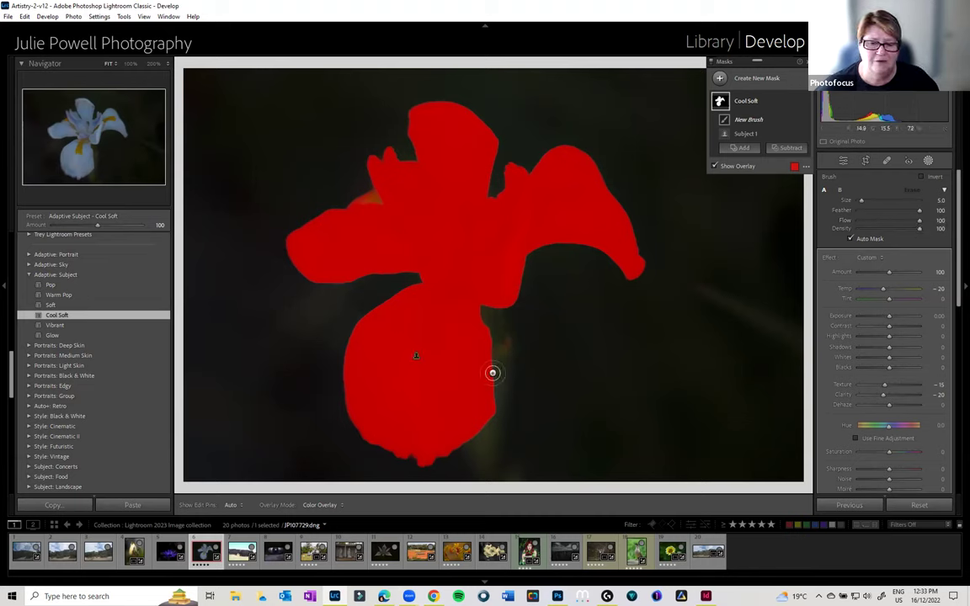
- Paint the Cool Soft mask along the lower petal's right edge and down the stem
key("h")
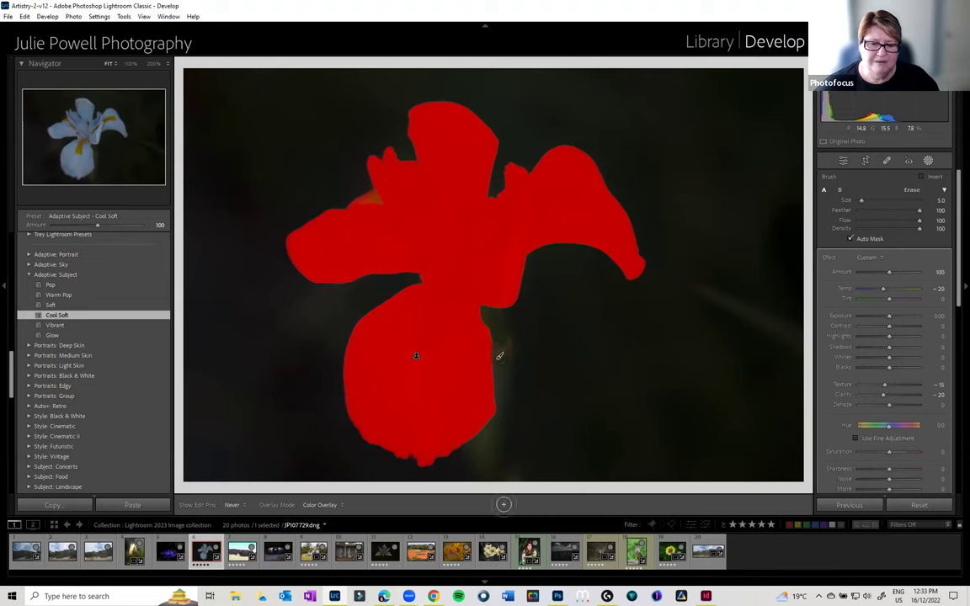
left_click_drag(474, 409, 502, 313)
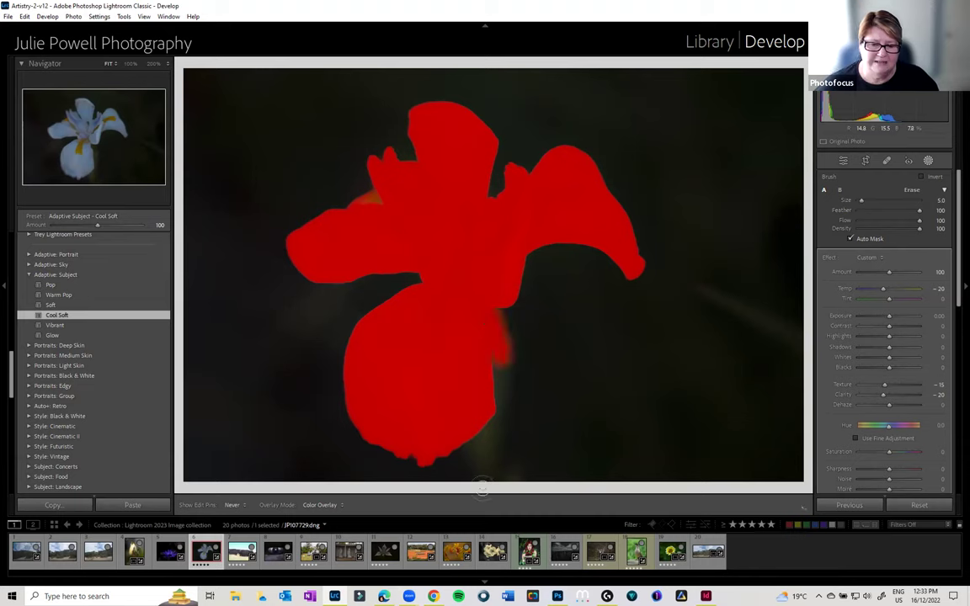
mouse_move(501, 462)
left_mouse_down()
mouse_move(490, 303)
mouse_move(496, 422)
mouse_move(496, 318)
mouse_move(499, 388)
left_mouse_up()
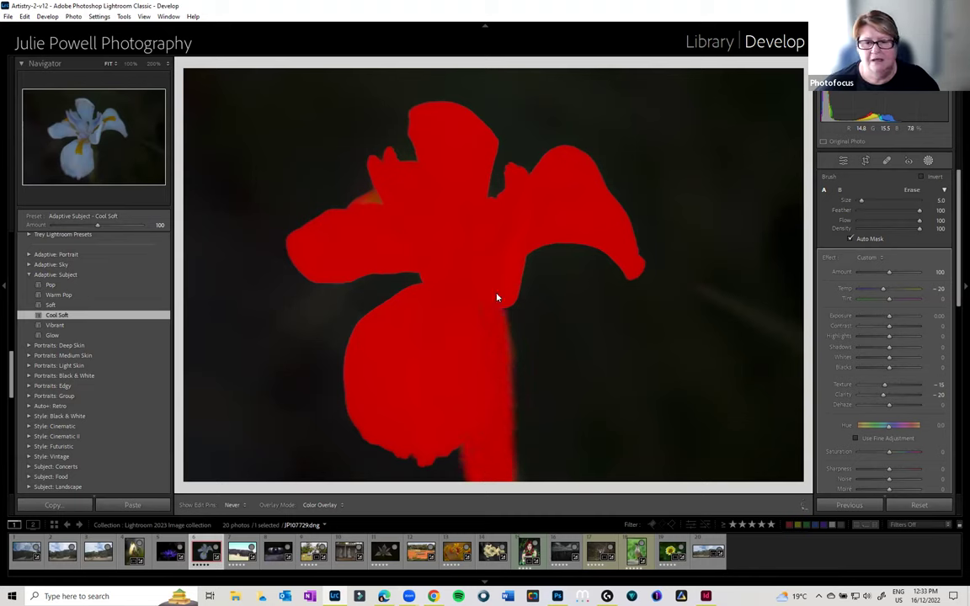
key("h")
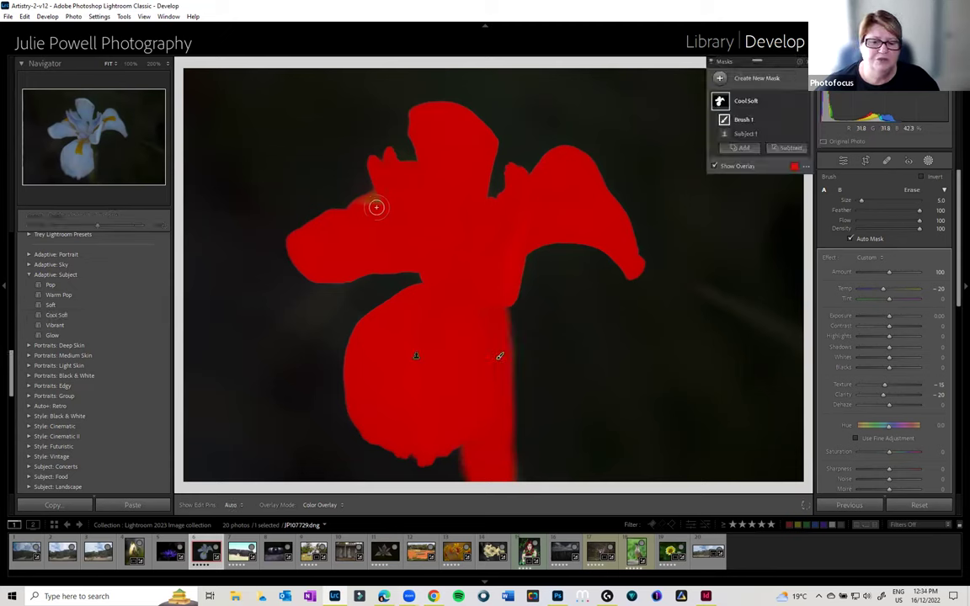
- Erase stray mask along the lower petal's right edge using Alt
key("shift+w")
key("h")
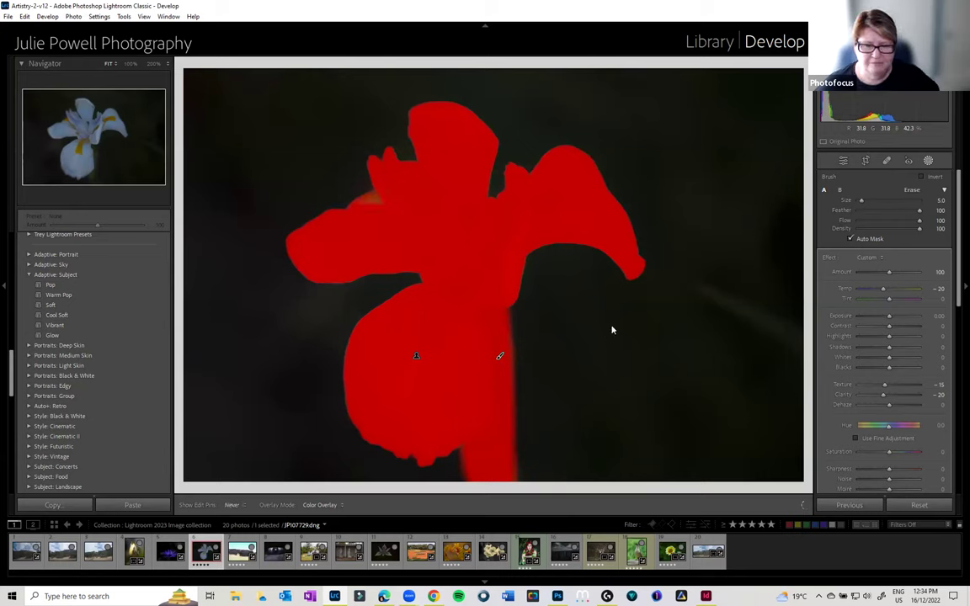
key("shift+w")
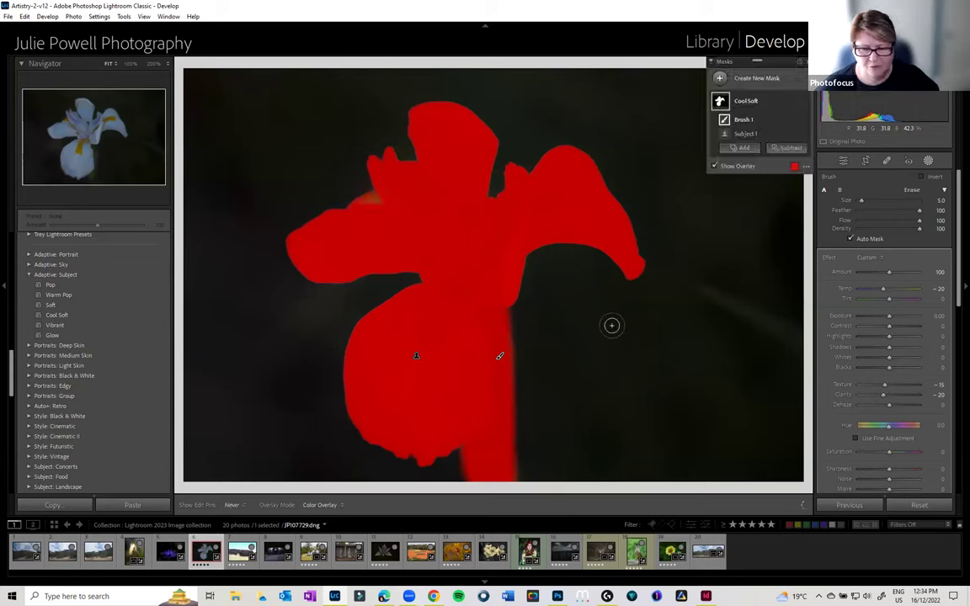
key("alt")
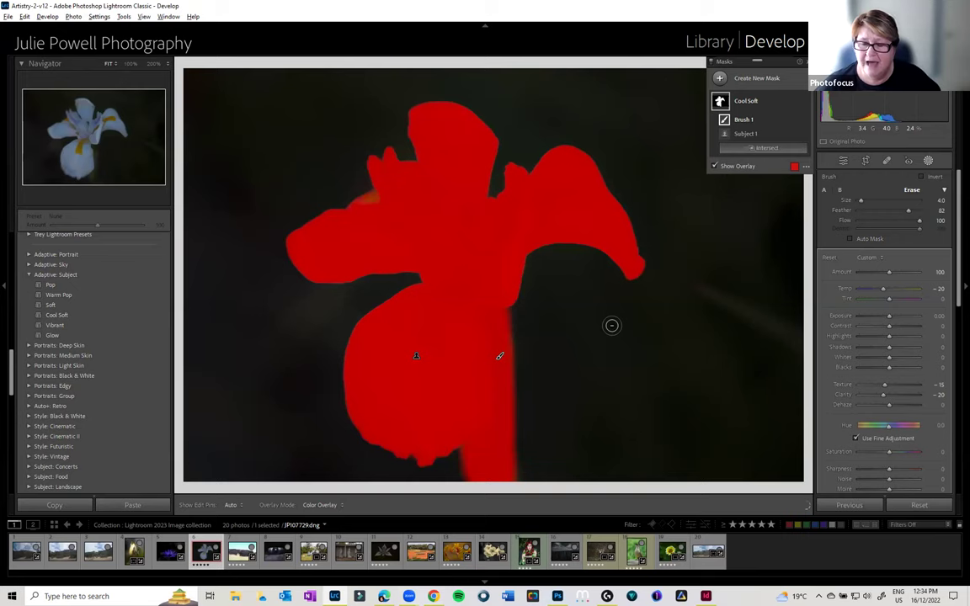
left_click_drag(516, 313, 522, 485)
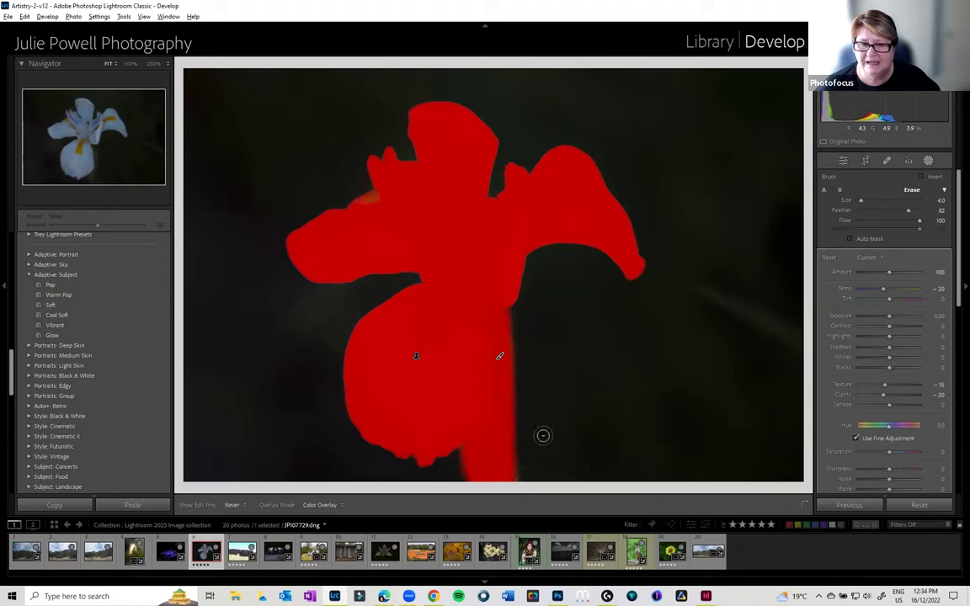
key("alt")
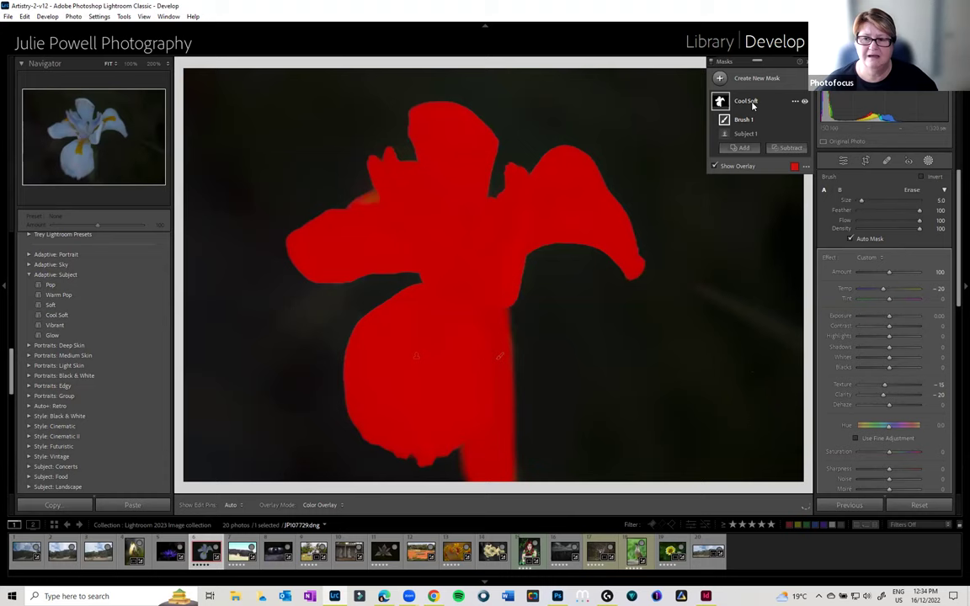
- Collapse the Cool Soft mask and turn off the red overlay to view the iris edits
left_click(754, 105)
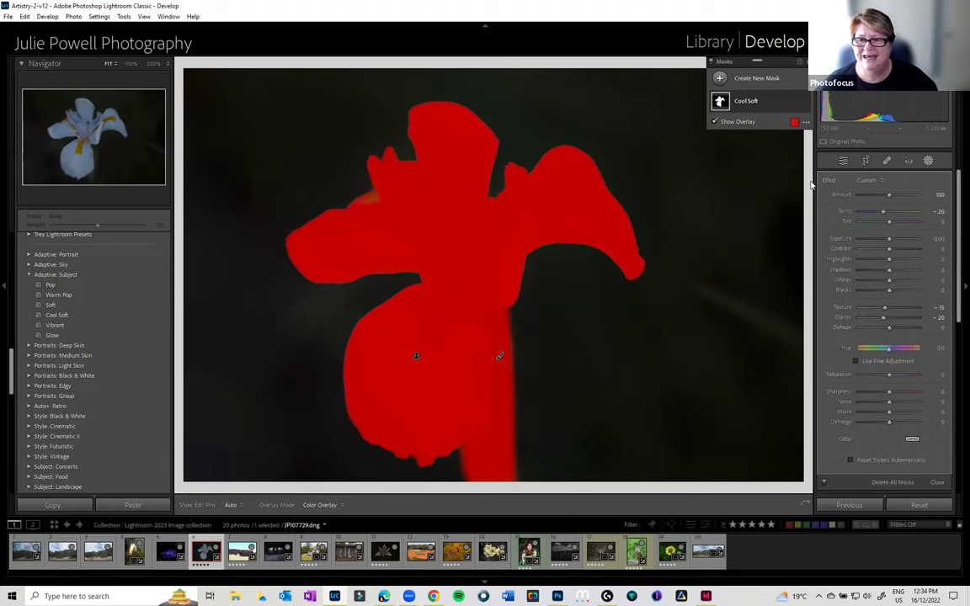
key("o")
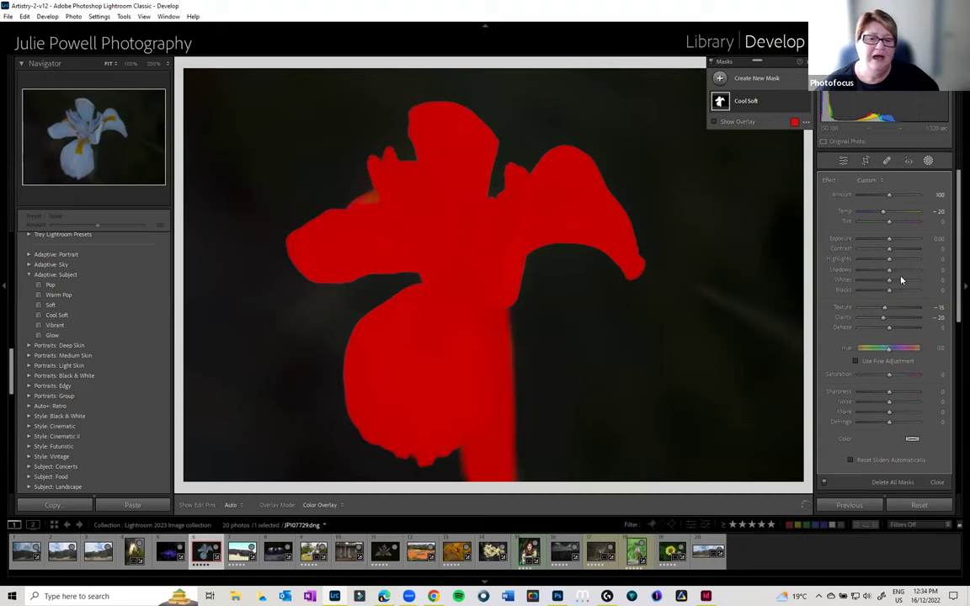
key("o")
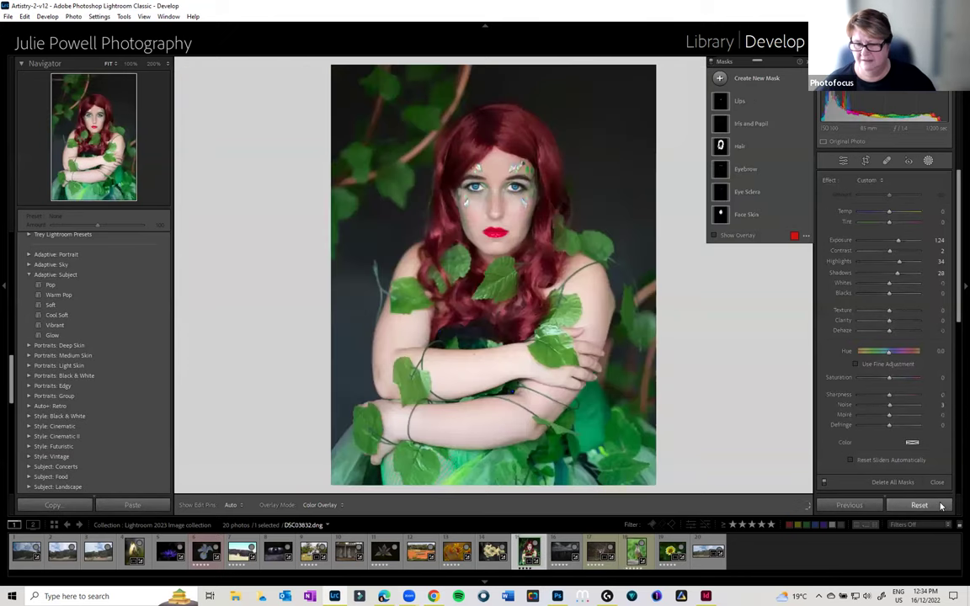
- Select the red-haired woman's portrait and choose Person 1 for masking
left_click(941, 506)
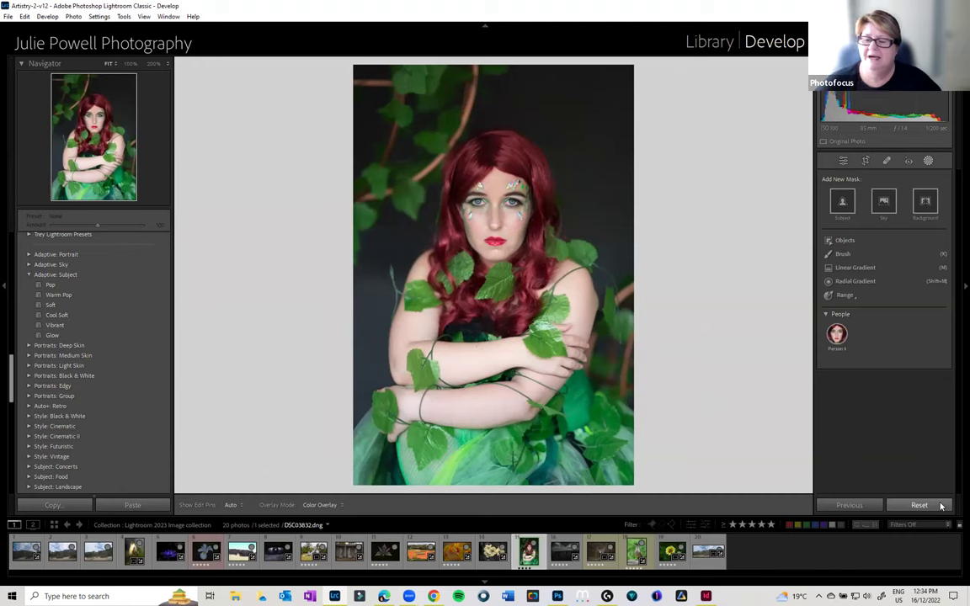
left_click(837, 334)
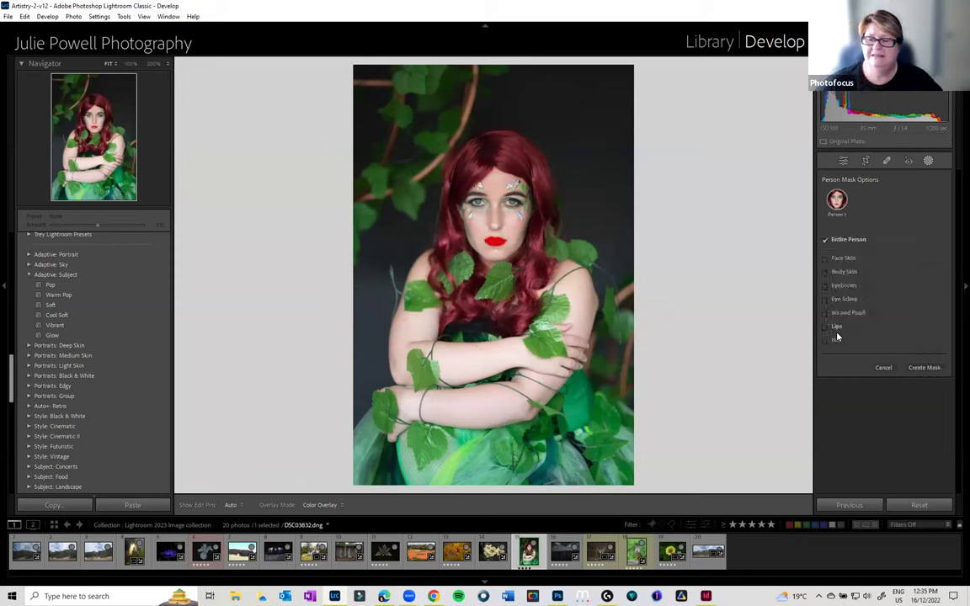
- Create a Person 1 mask covering face and body skin, eyebrows, eye sclera, iris and hair
left_click(826, 240)
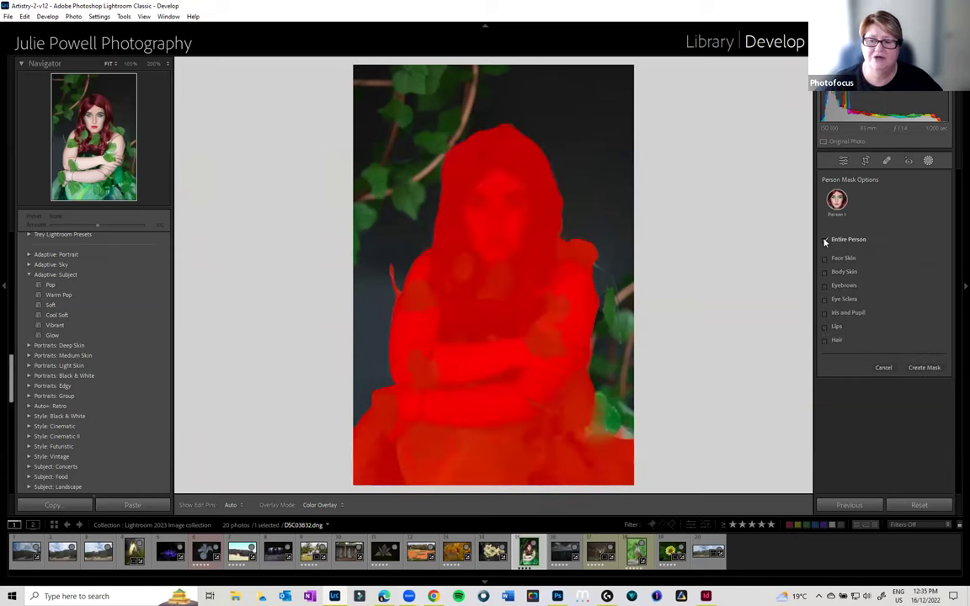
left_click(825, 261)
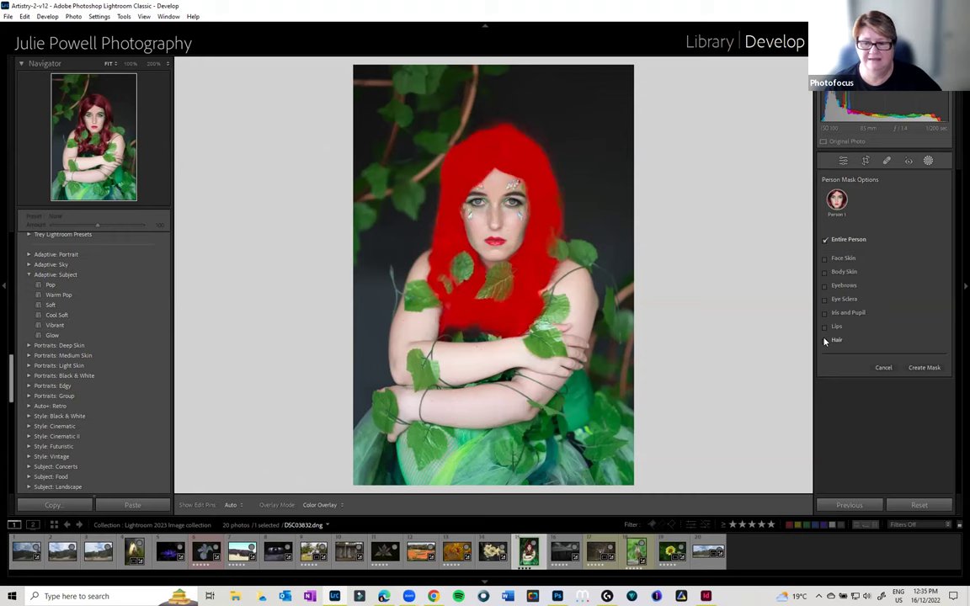
left_click(825, 259)
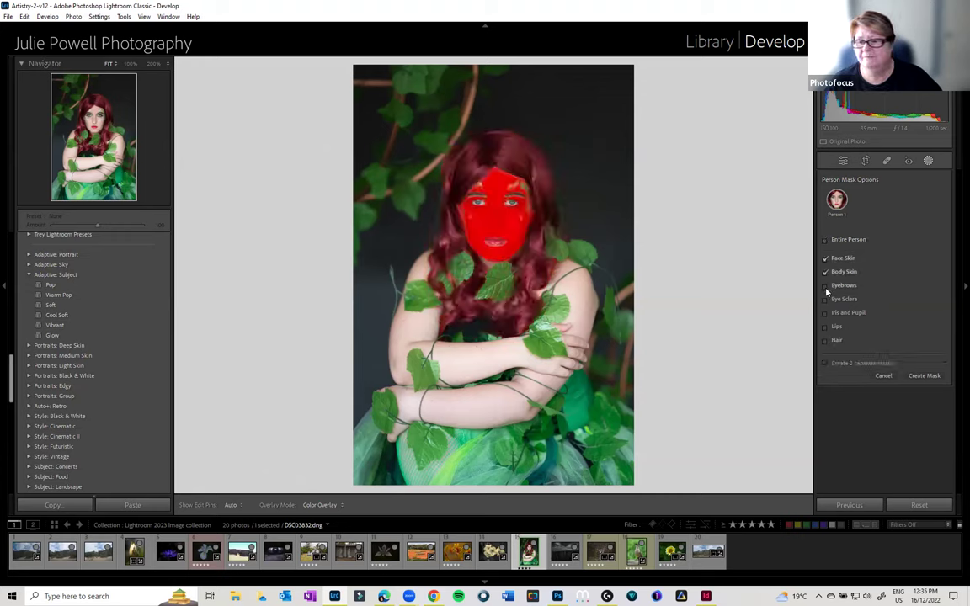
left_click(825, 285)
left_click(826, 313)
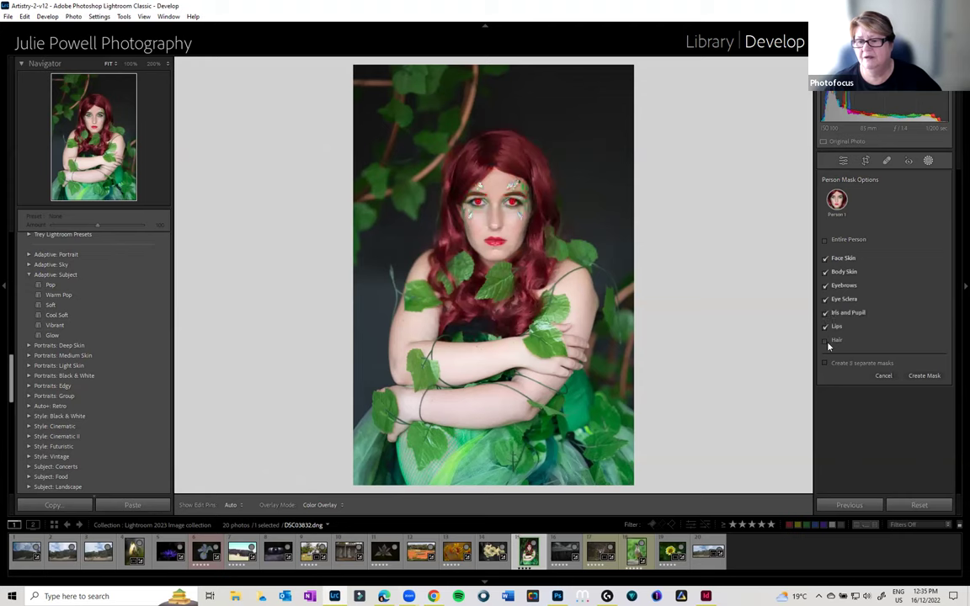
left_click(826, 341)
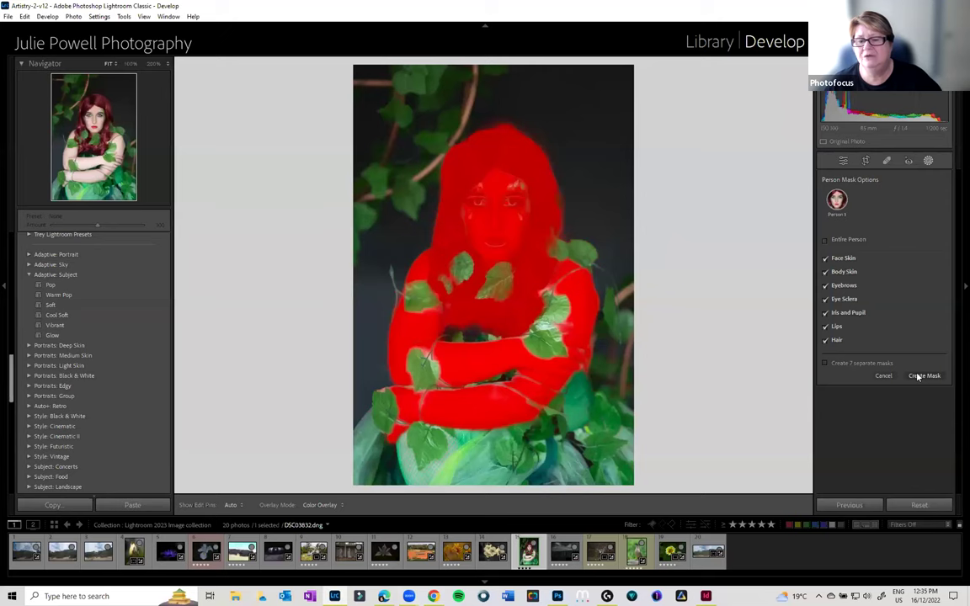
left_click(924, 376)
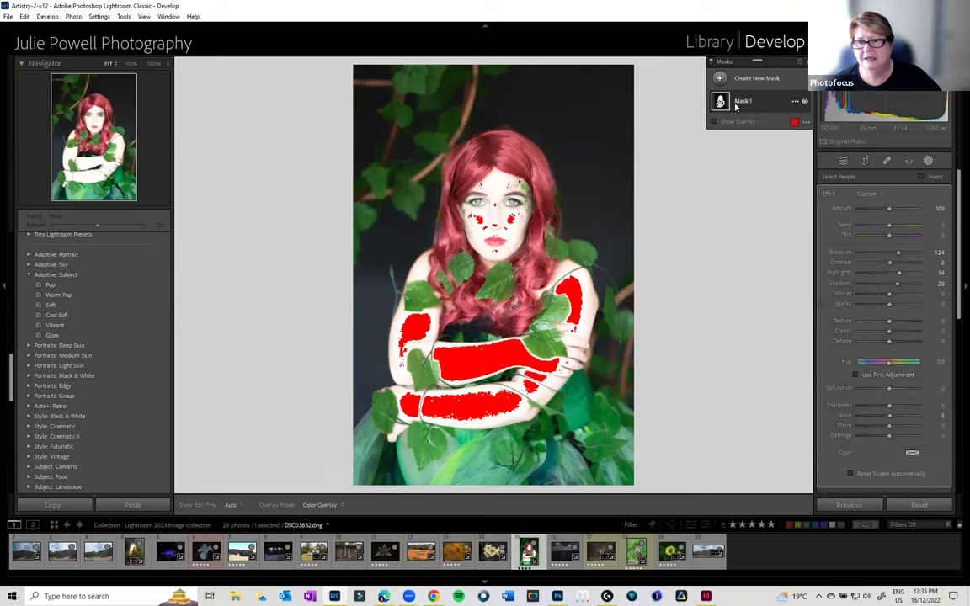
mouse_move(754, 101)
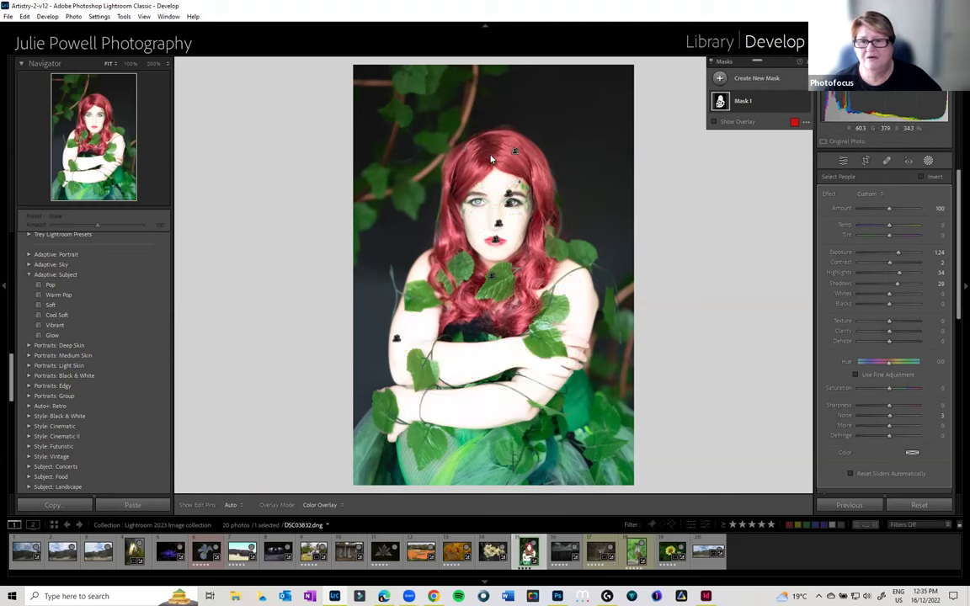
- Delete Mask 1 and expand the Adaptive: Portrait preset group
right_click(797, 103)
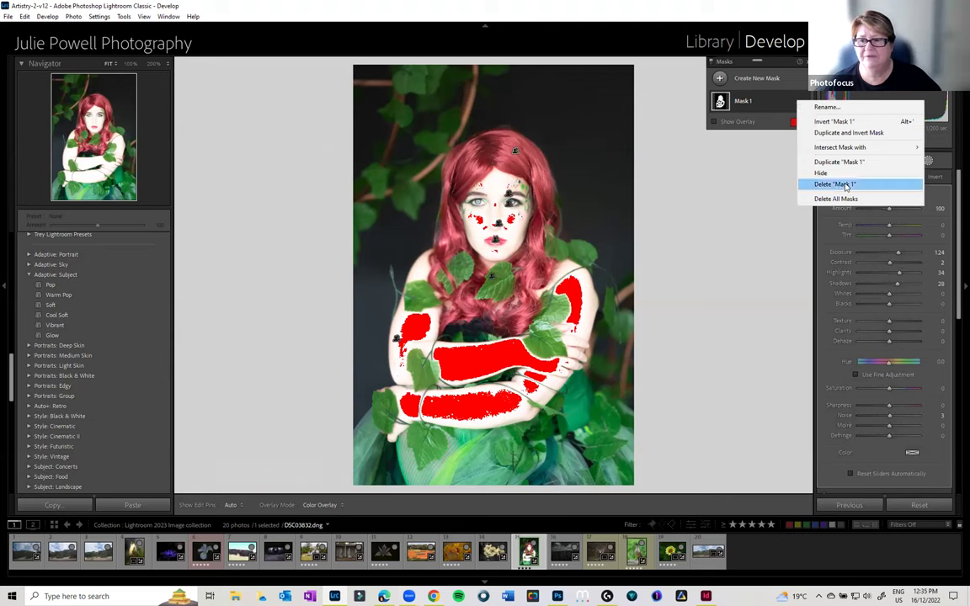
left_click(784, 166)
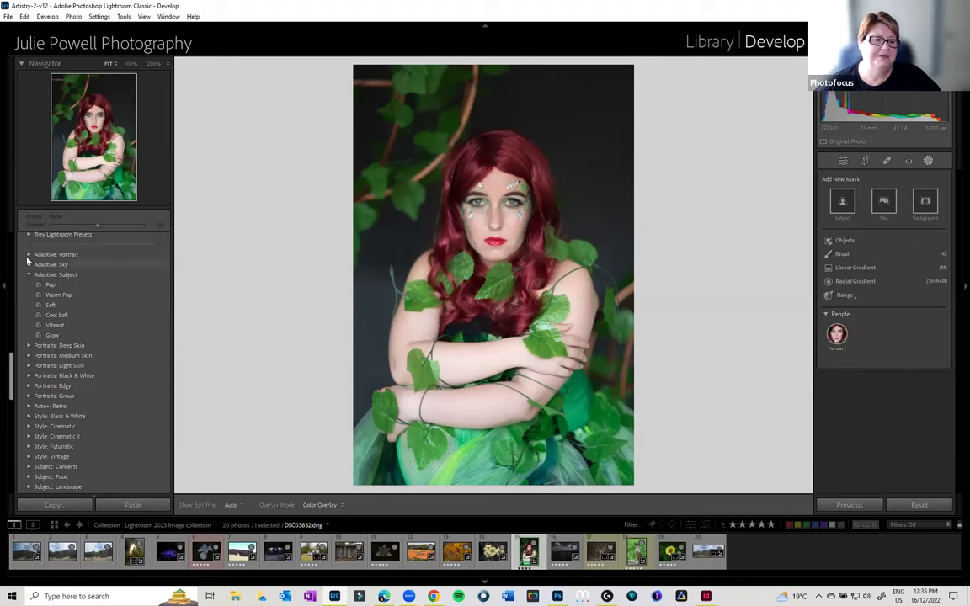
left_click(28, 256)
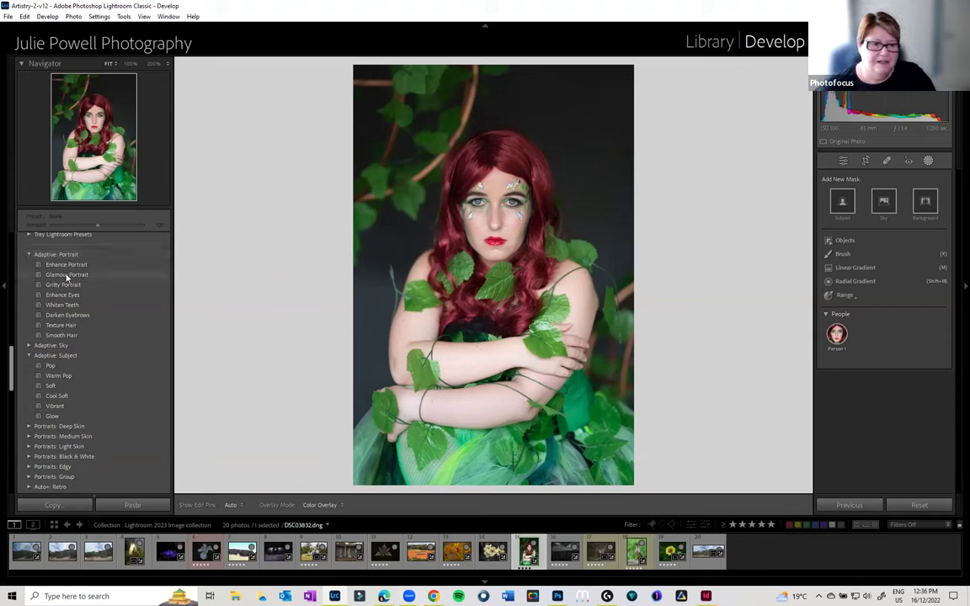
- Apply the Glamour Portrait preset and inspect its Face Skin and Teeth masks
left_click(66, 276)
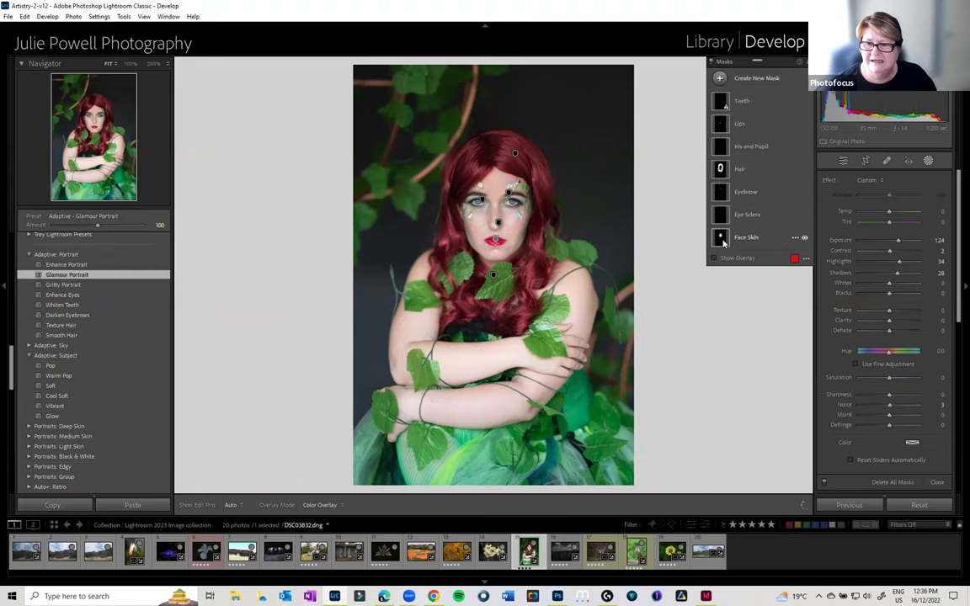
left_click(722, 239)
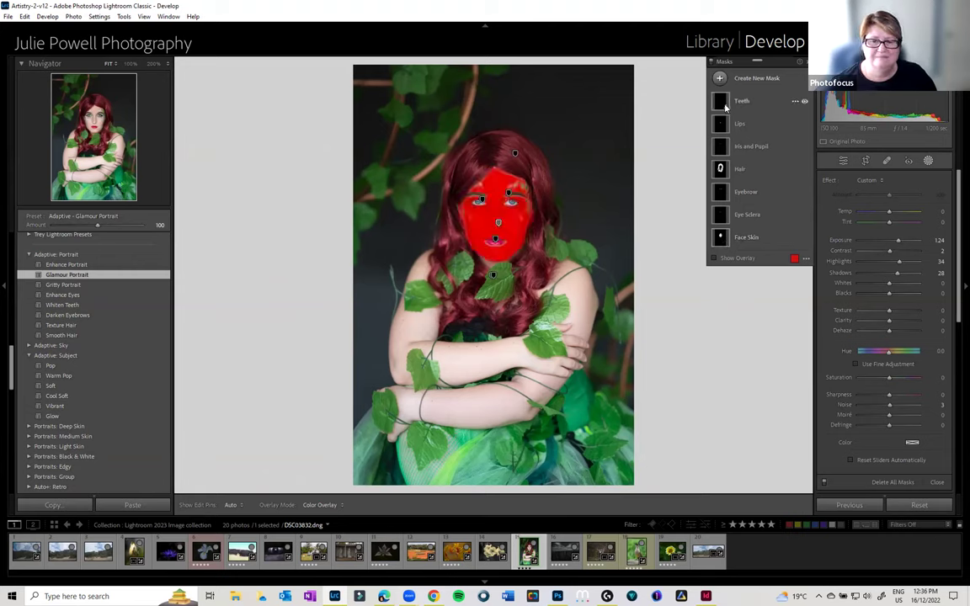
left_click(725, 107)
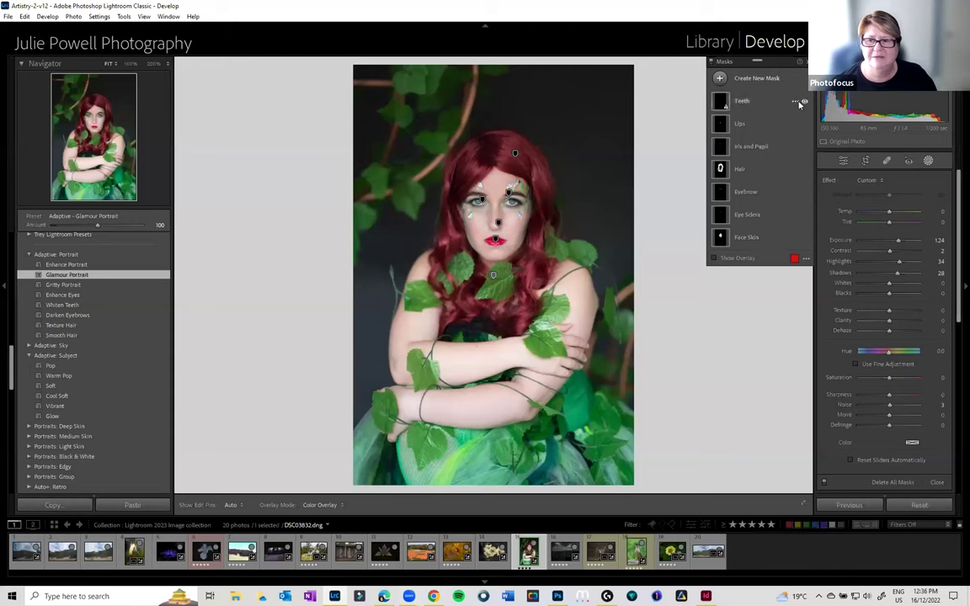
- Delete the Teeth mask and select the Lips mask with its overlay shown
left_click(796, 102)
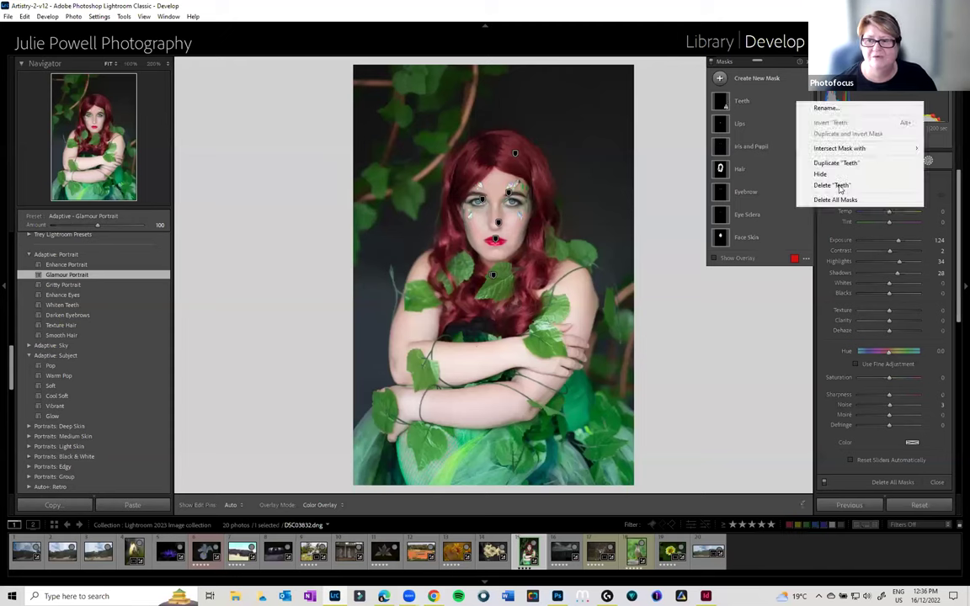
left_click(840, 186)
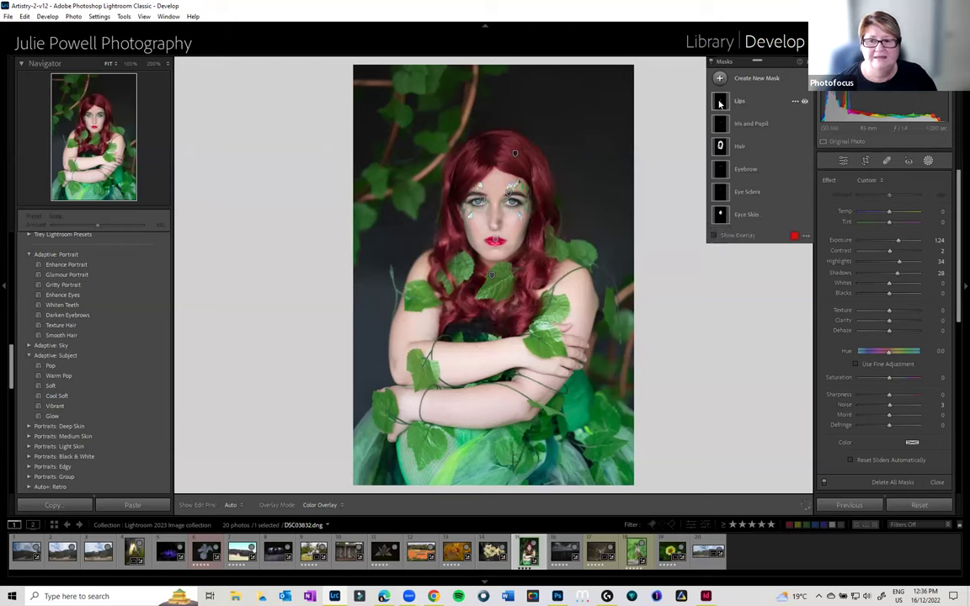
left_click(720, 103)
left_click(715, 236)
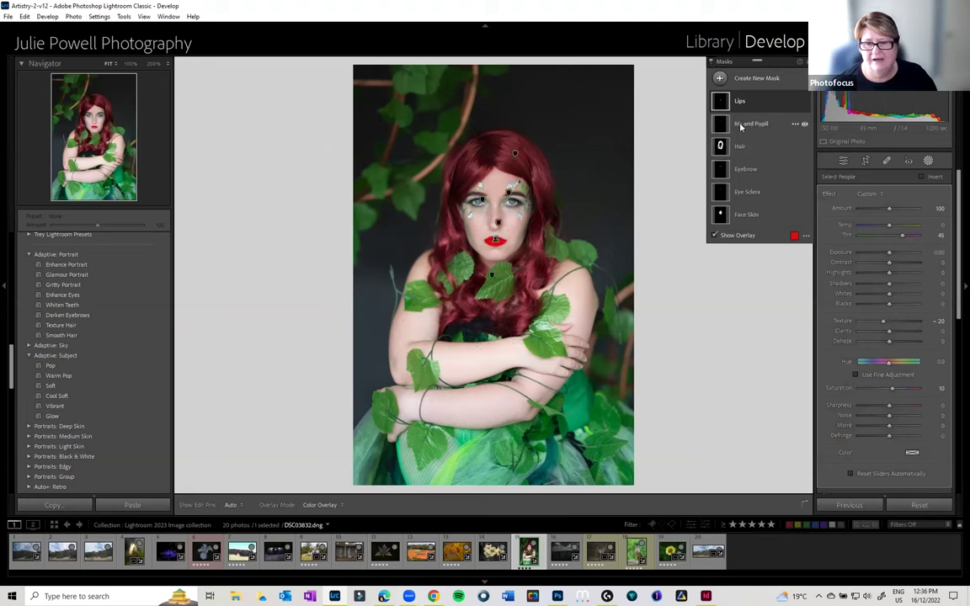
- Zoom between 100% and 200% on the face, finishing at 66% Navigator zoom
left_click(517, 202)
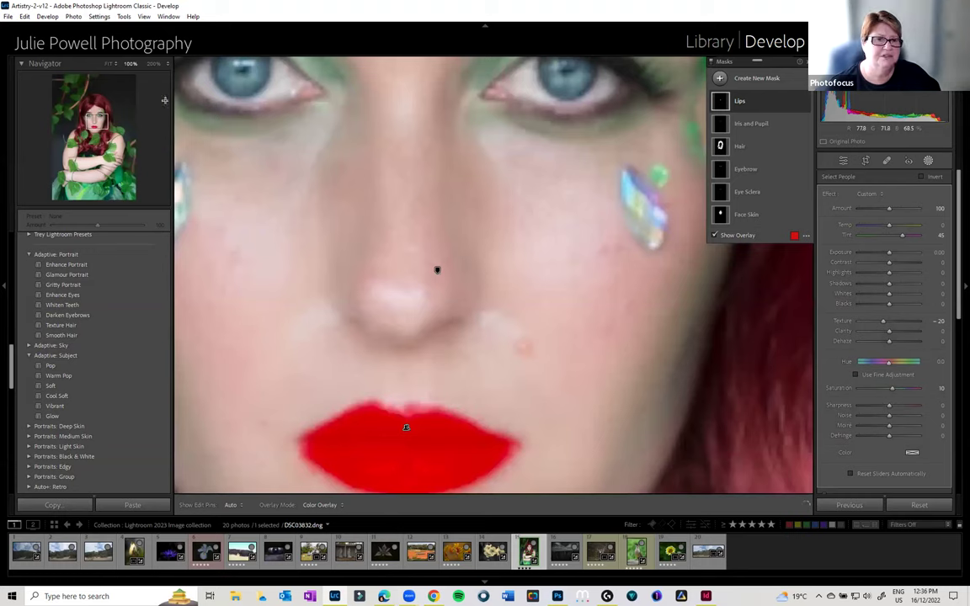
left_click(153, 63)
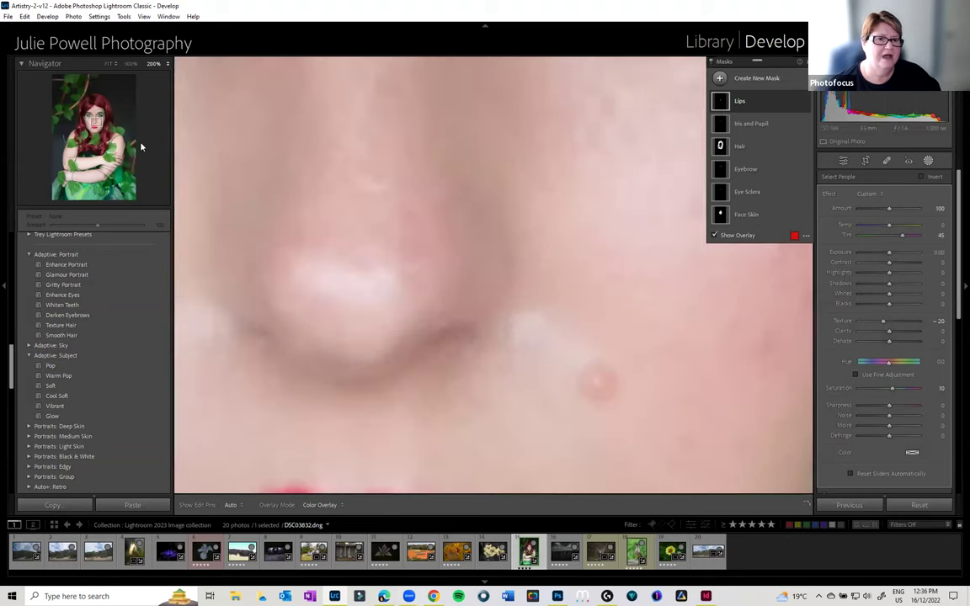
left_click(167, 63)
left_click(139, 145)
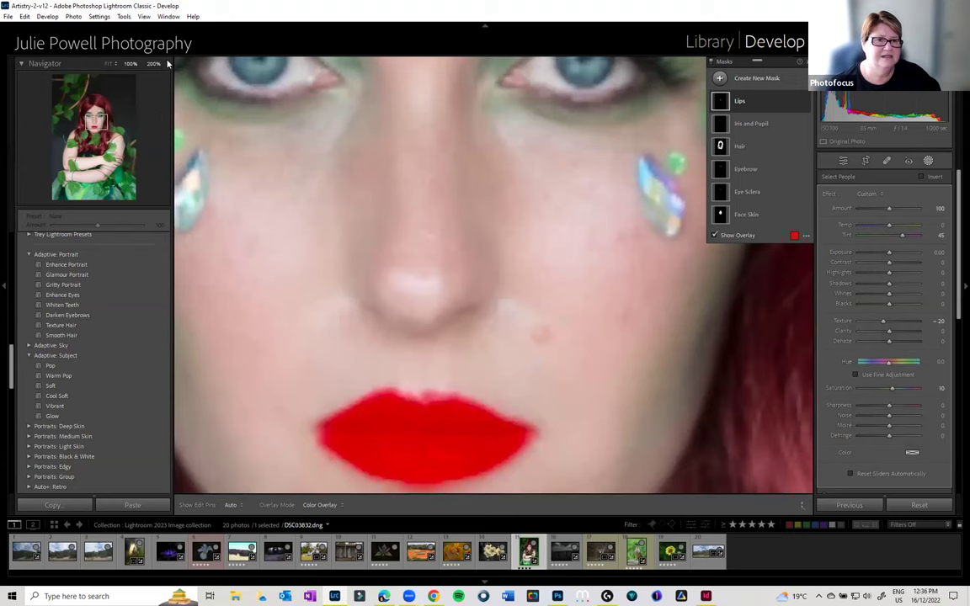
left_click(167, 63)
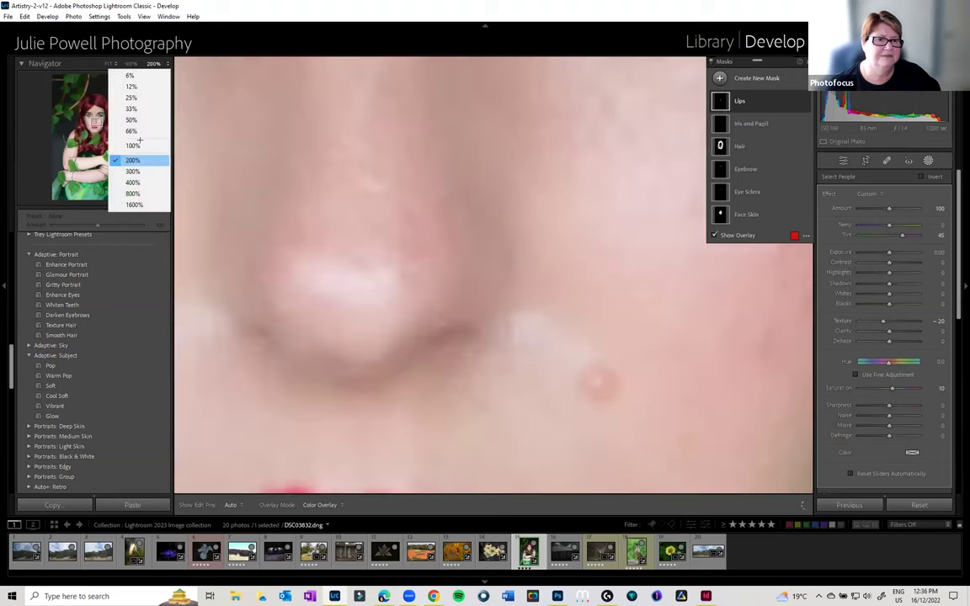
left_click(131, 64)
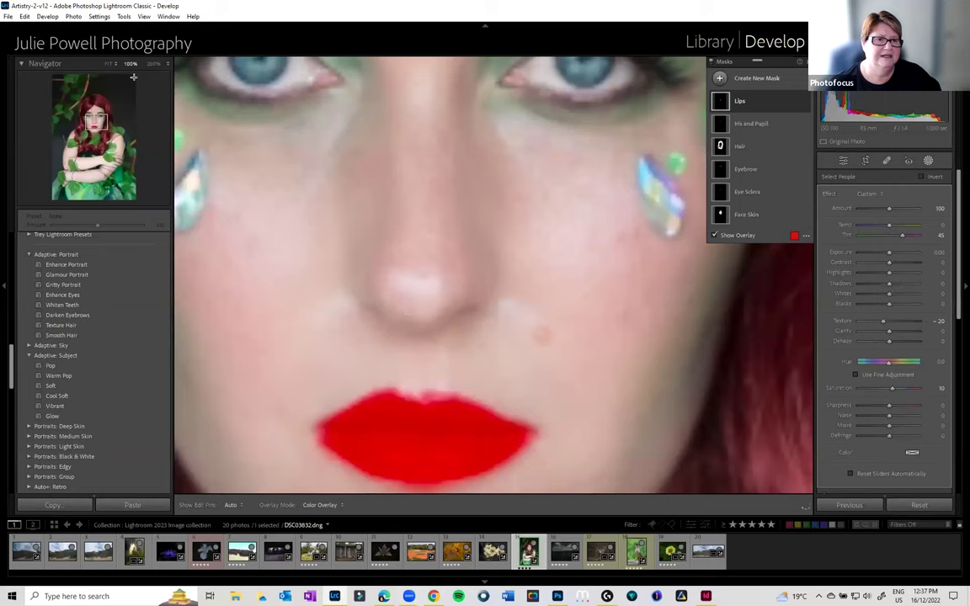
left_click(153, 64)
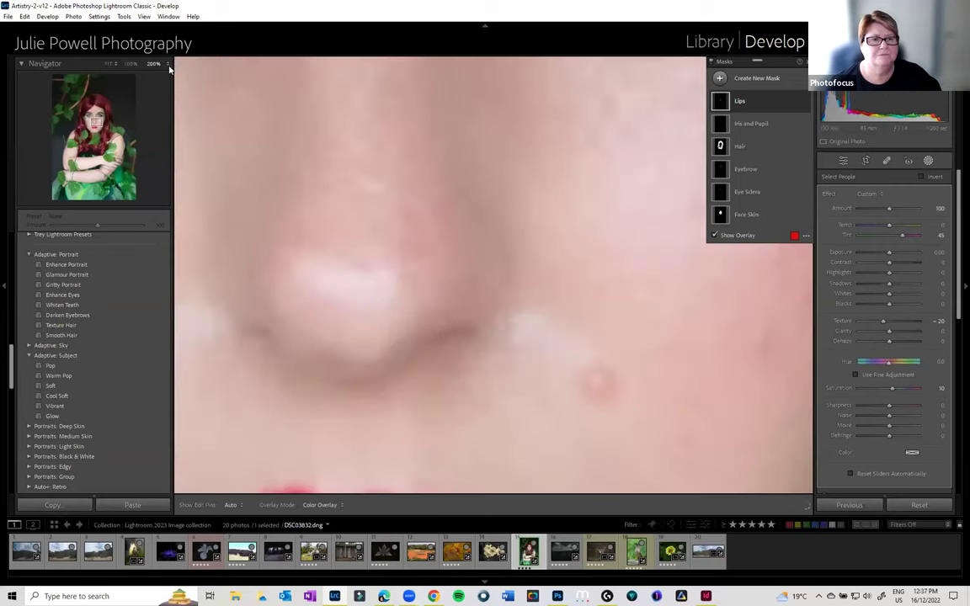
left_click(153, 64)
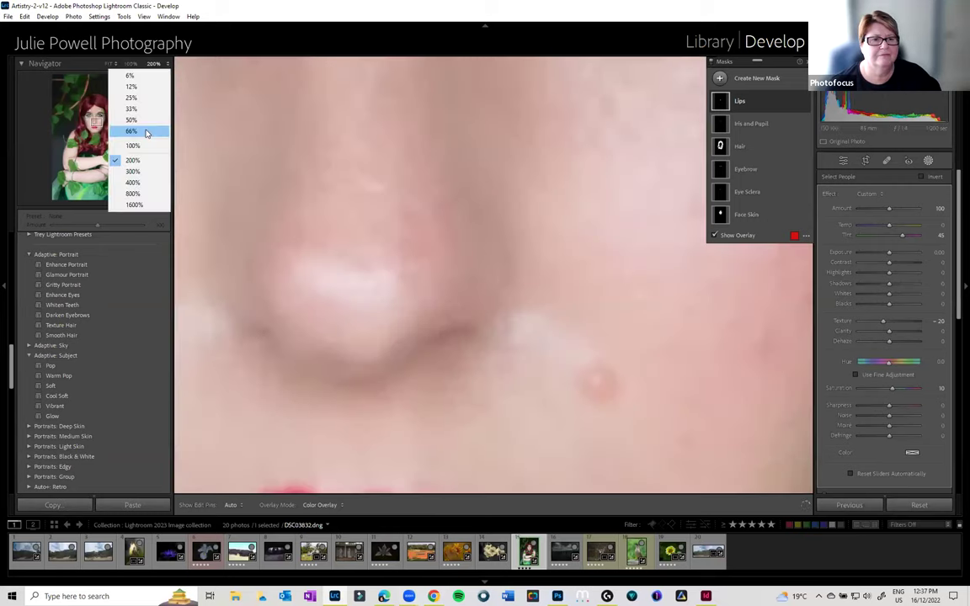
left_click(146, 133)
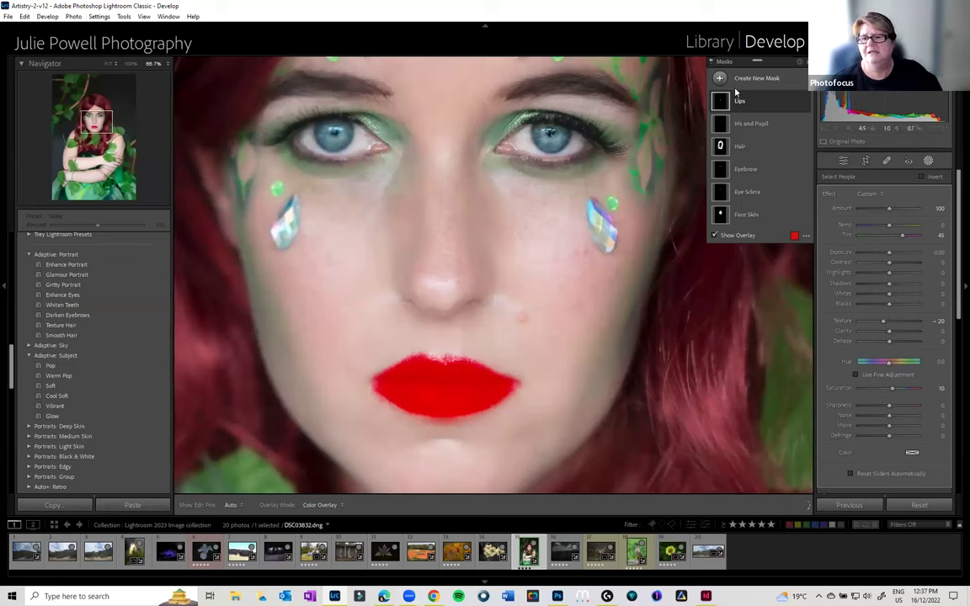
mouse_move(747, 214)
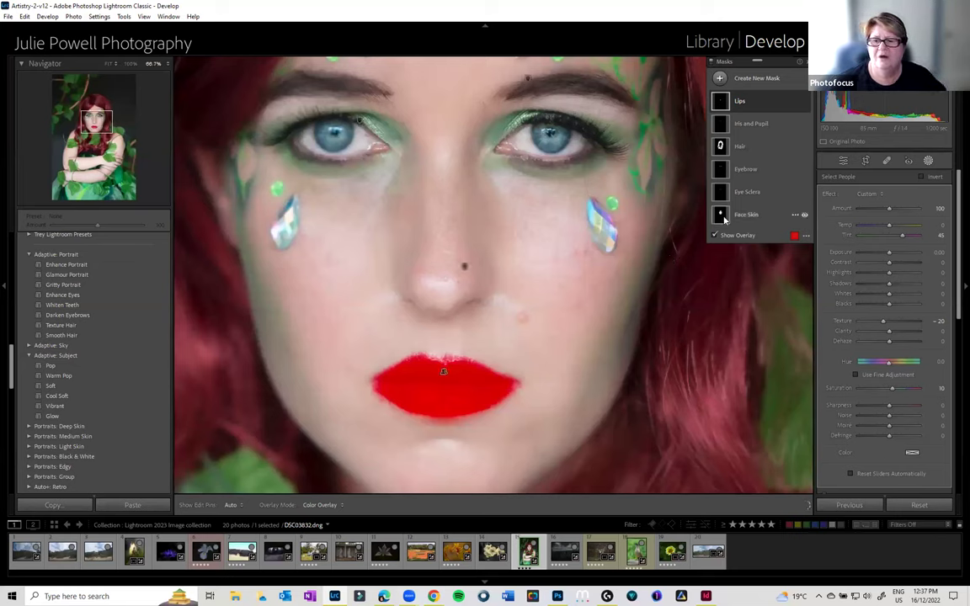
- Ease the Face Skin mask's Texture from -25 to -18
left_click(723, 216)
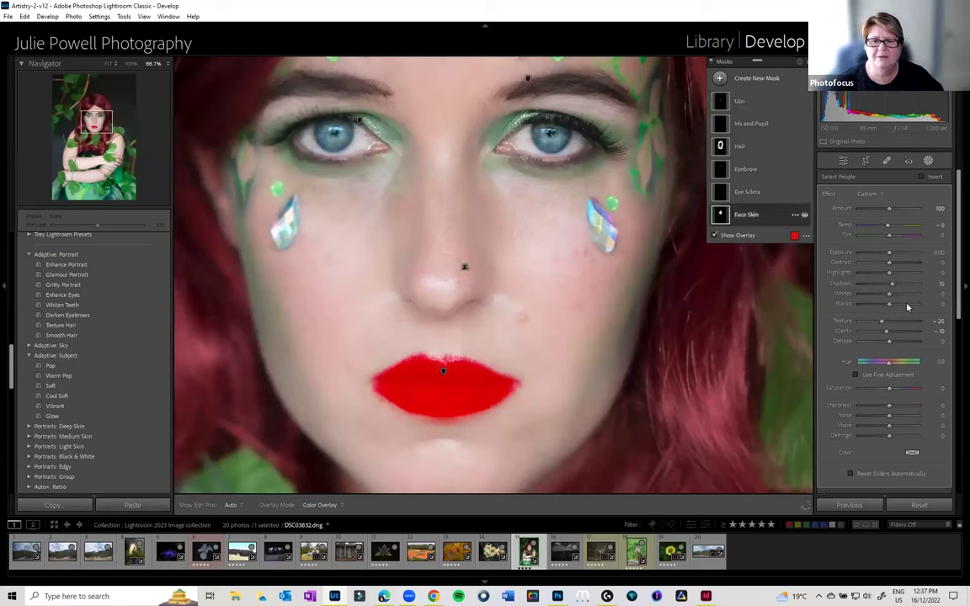
left_click_drag(883, 324, 893, 324)
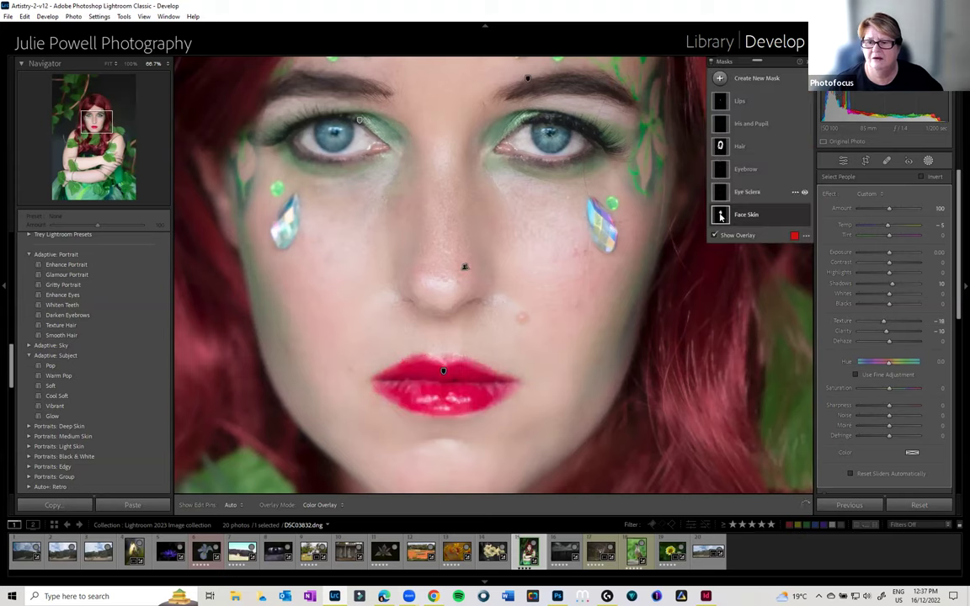
left_click(722, 219)
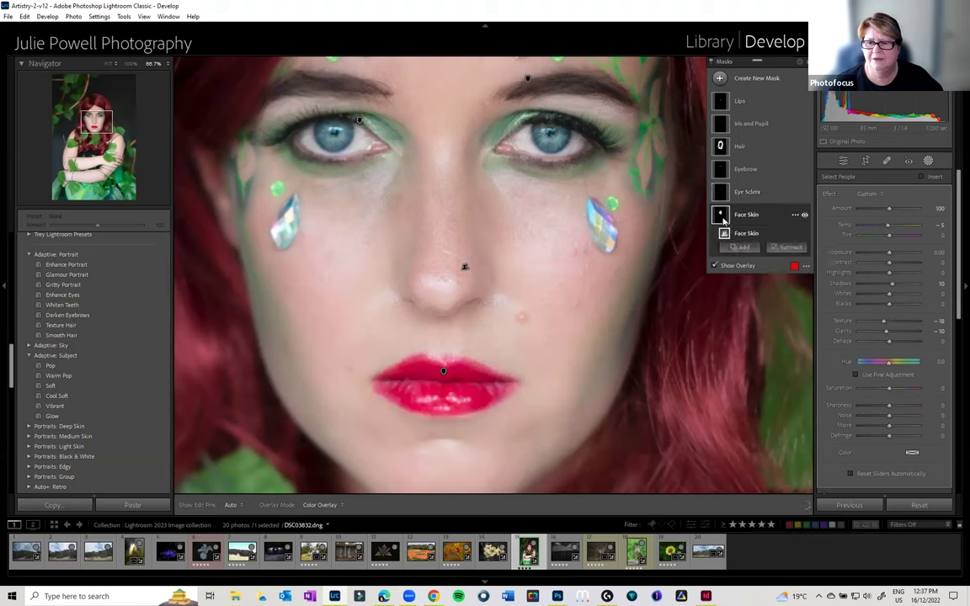
left_click(723, 219)
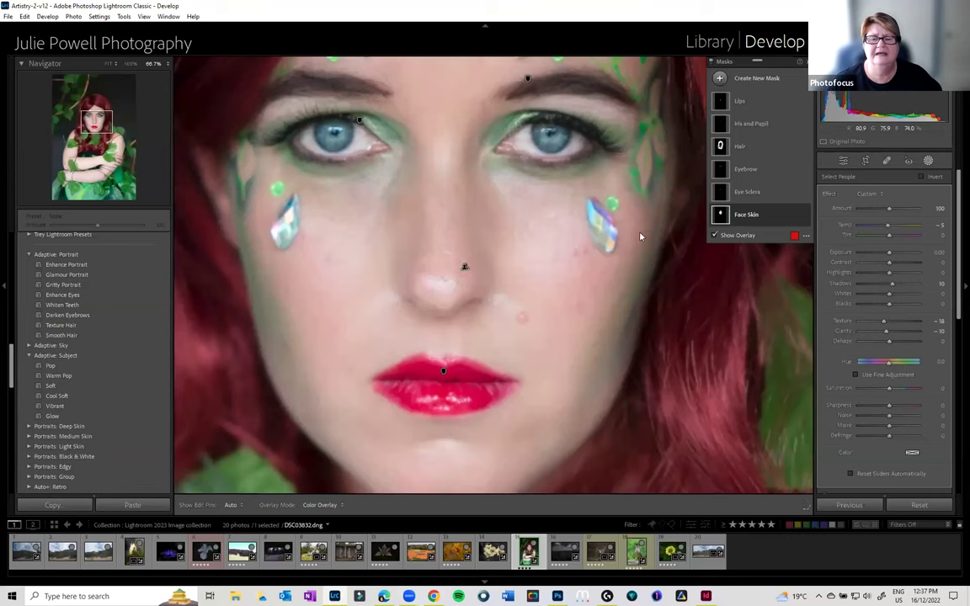
- Toggle on the red overlay for the Face Skin mask with the O key
key("o")
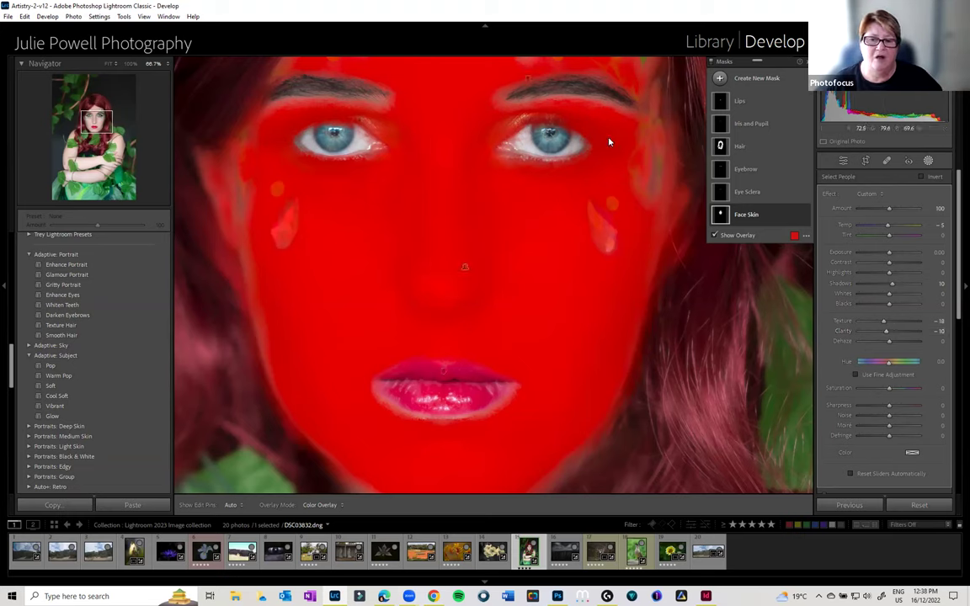
- Subtract a size-5.0 Brush 1 from the Face Skin mask and erase one spot
left_click(720, 218)
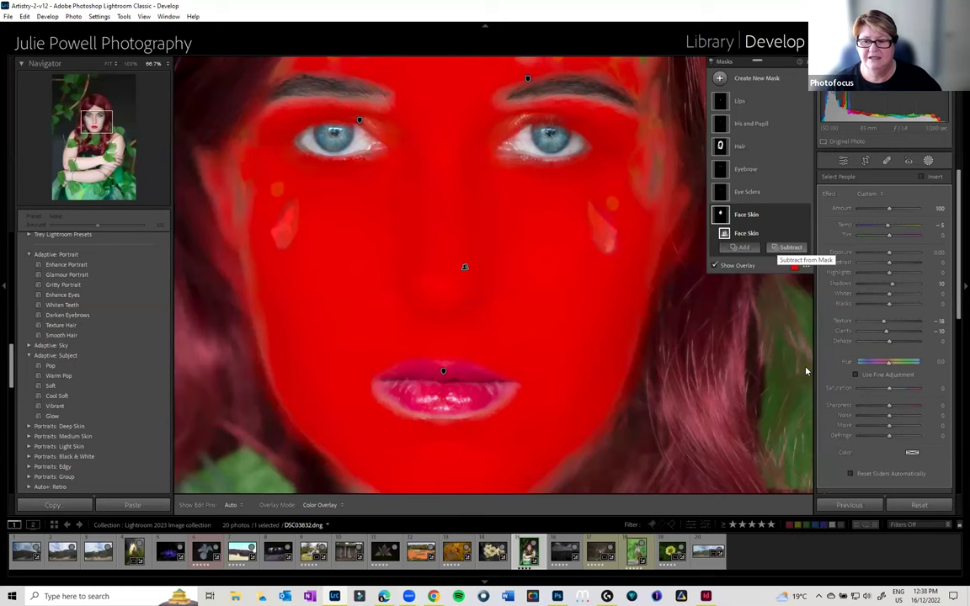
left_click(786, 247)
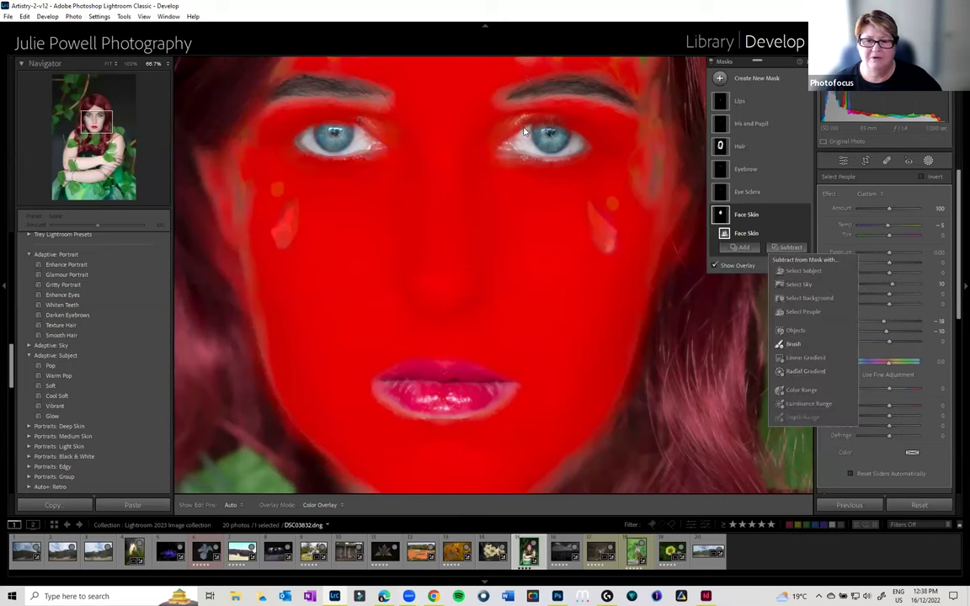
left_click(793, 344)
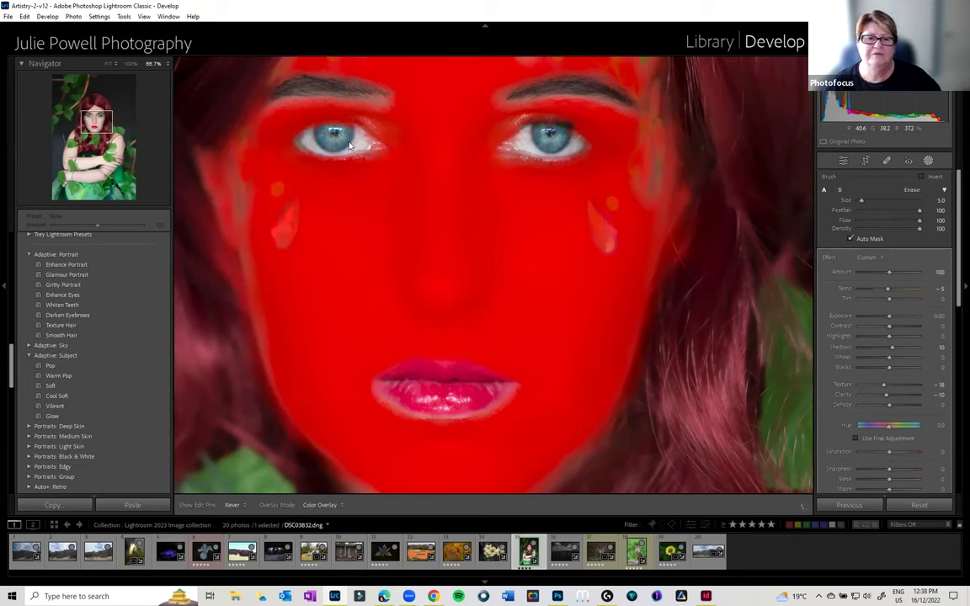
key("h")
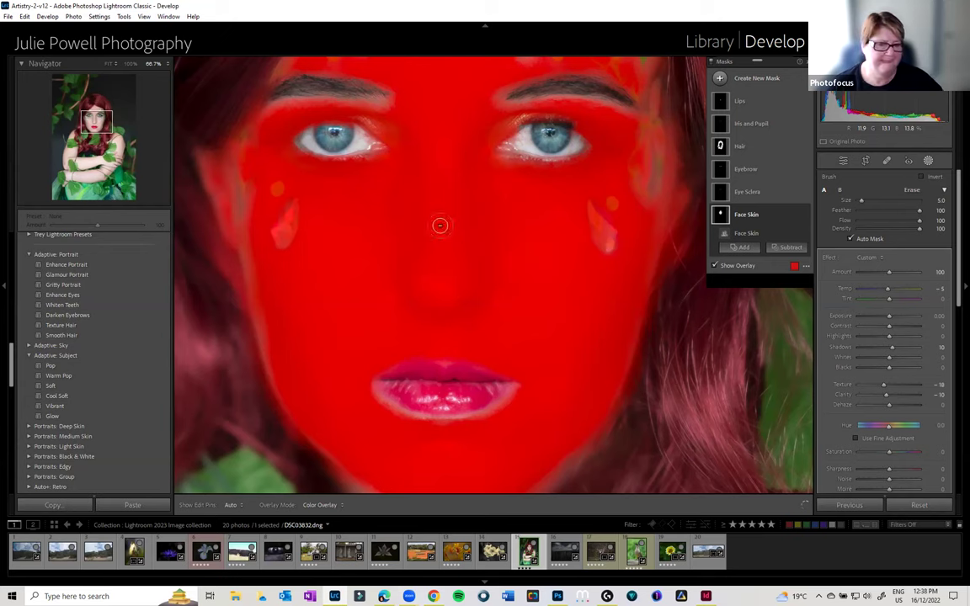
key("shift+w")
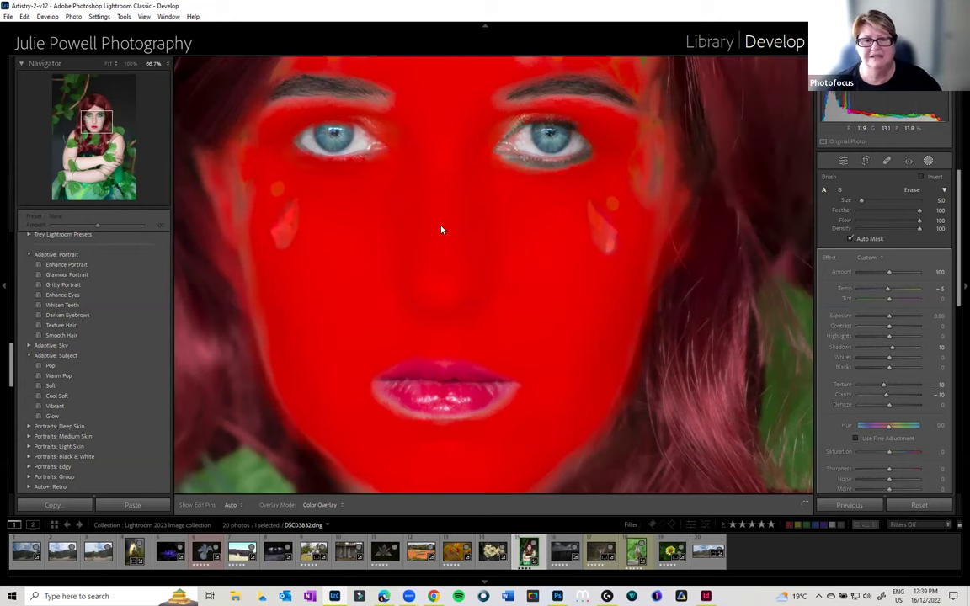
key("shift+w")
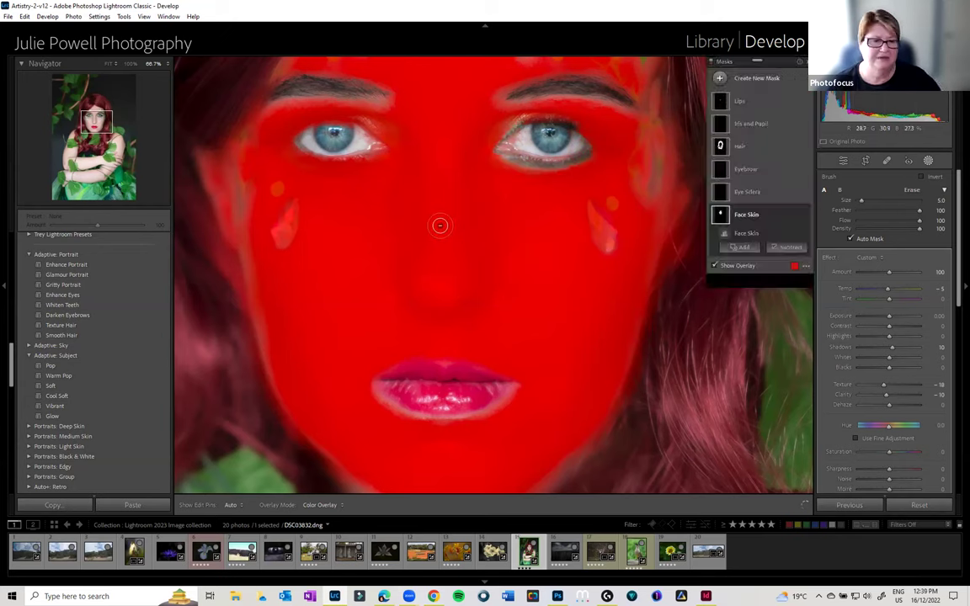
left_click(440, 225)
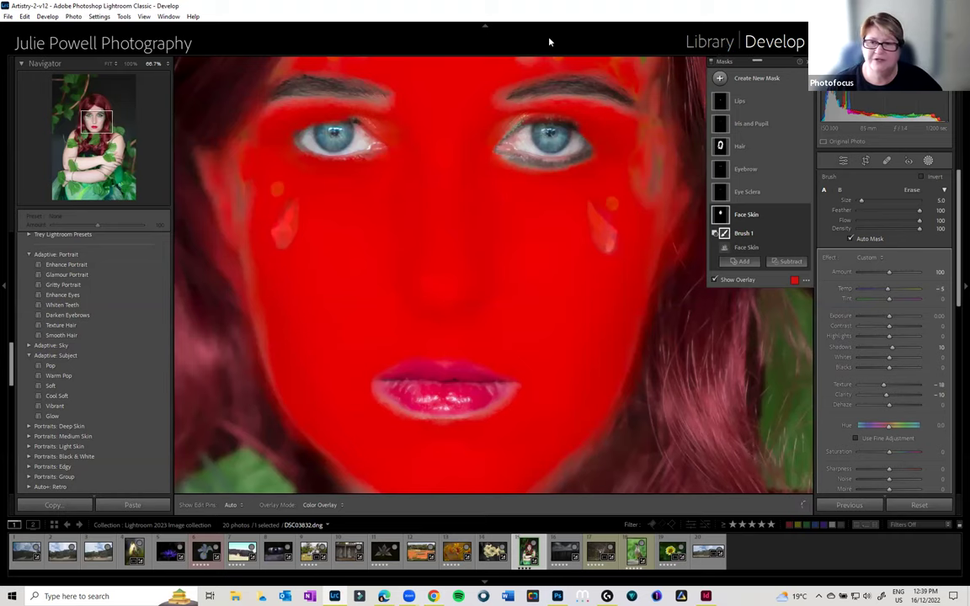
- Browse the Commercial Portraits folder tree in the Library Folders panel
left_click(704, 44)
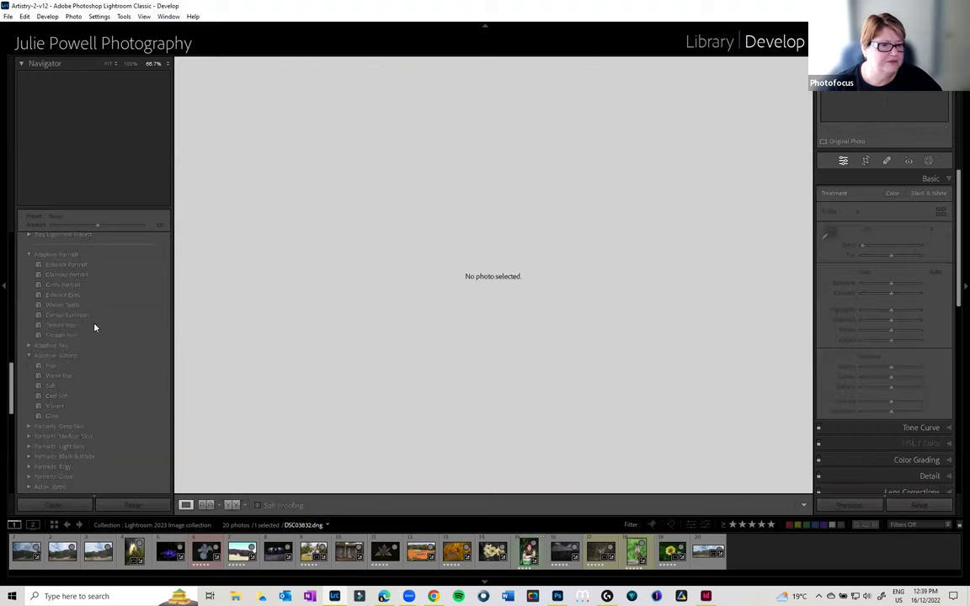
scroll(103, 316, "up", 1)
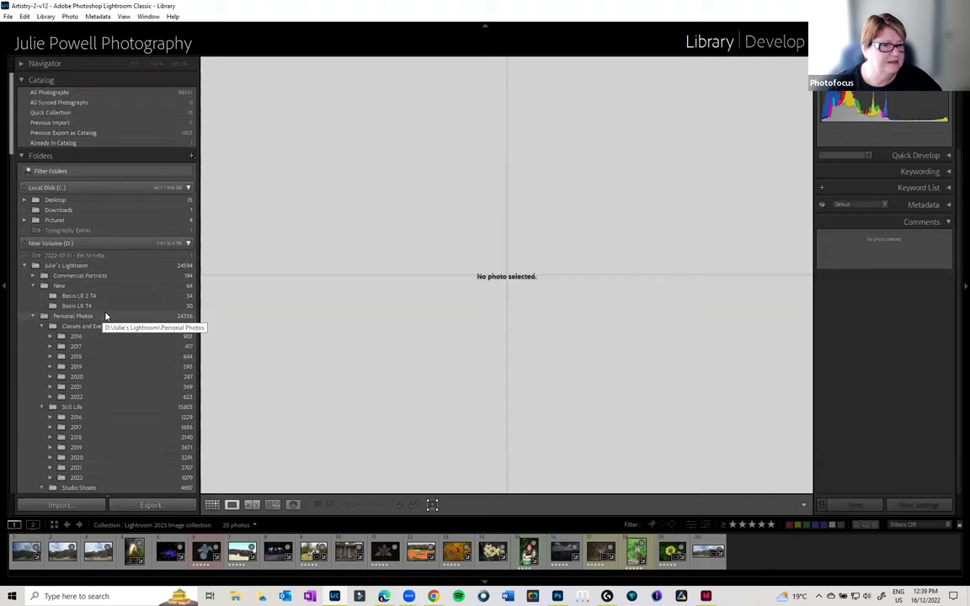
scroll(106, 316, "down", 3)
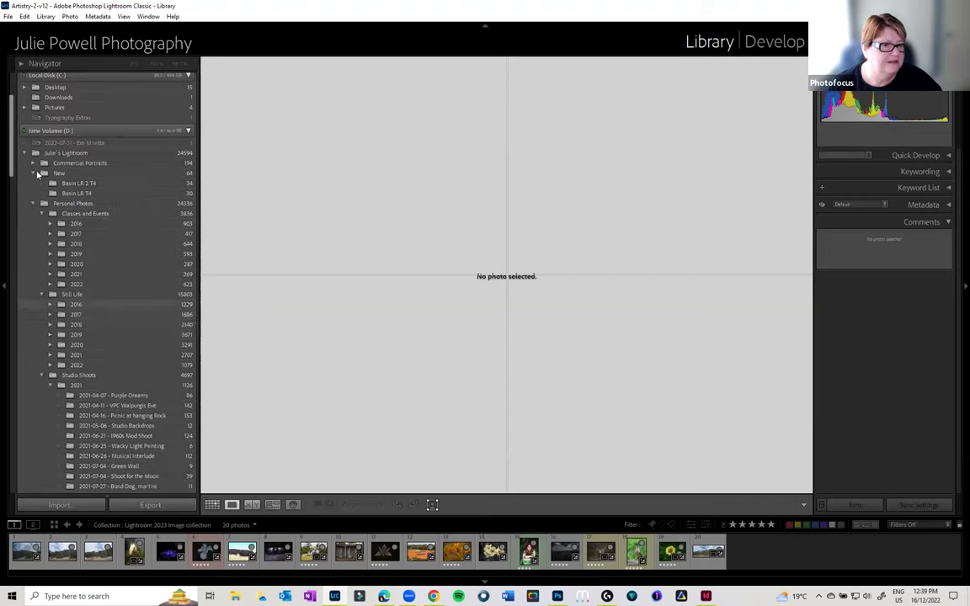
left_click(33, 163)
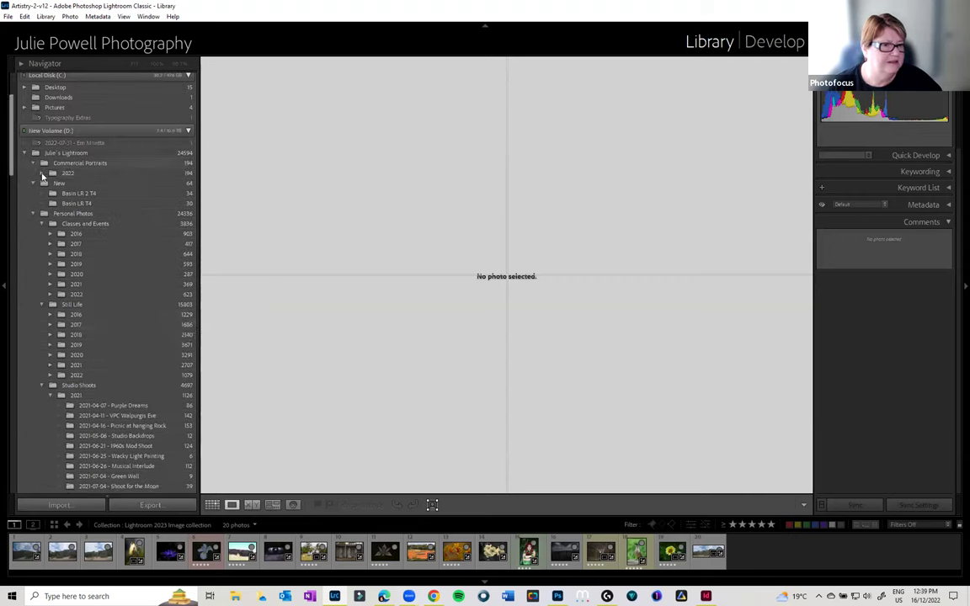
left_click(42, 173)
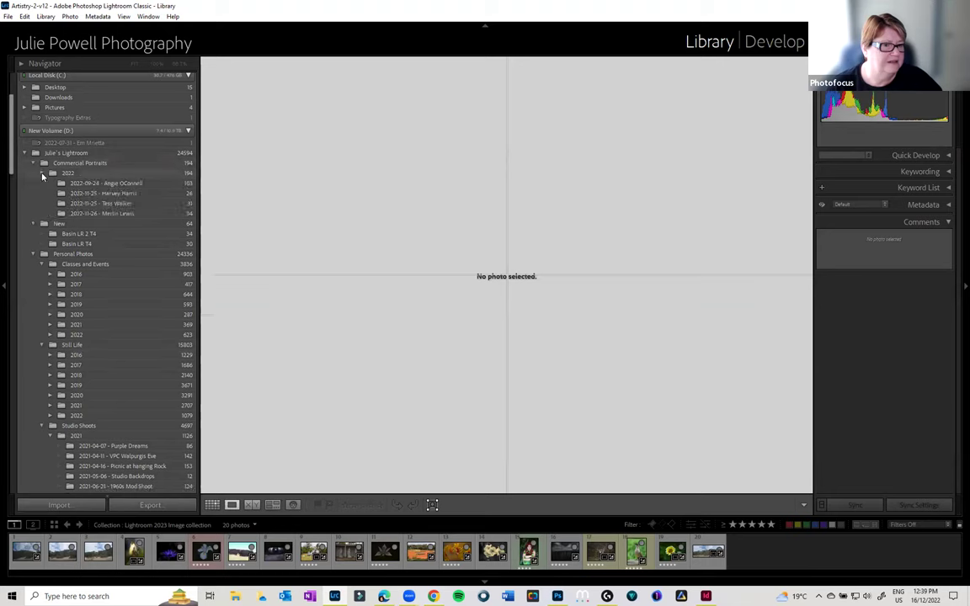
left_click(42, 174)
scroll(128, 405, "down", 5)
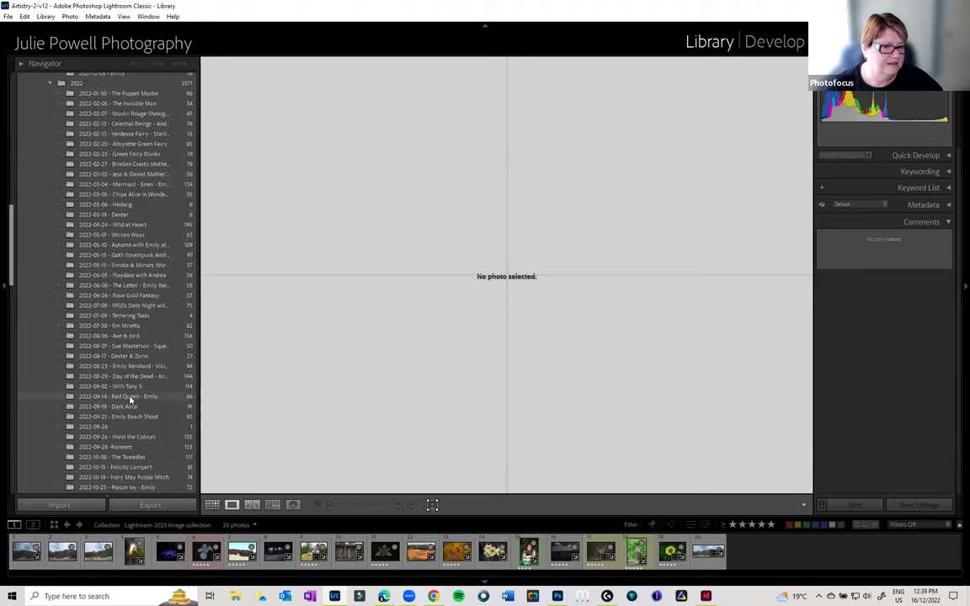
scroll(130, 395, "down", 10)
scroll(131, 400, "down", 5)
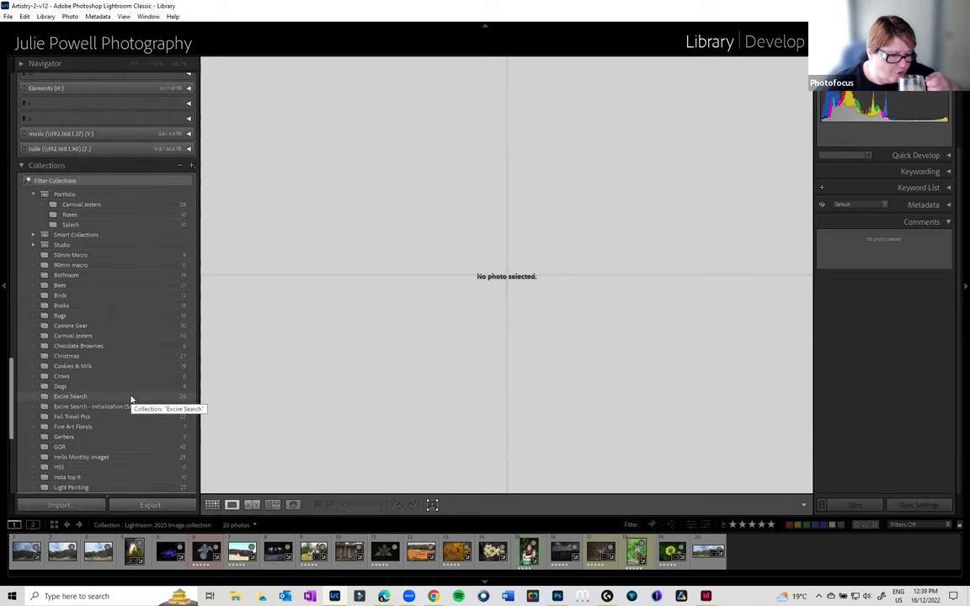
scroll(131, 400, "up", 3)
scroll(131, 399, "up", 5)
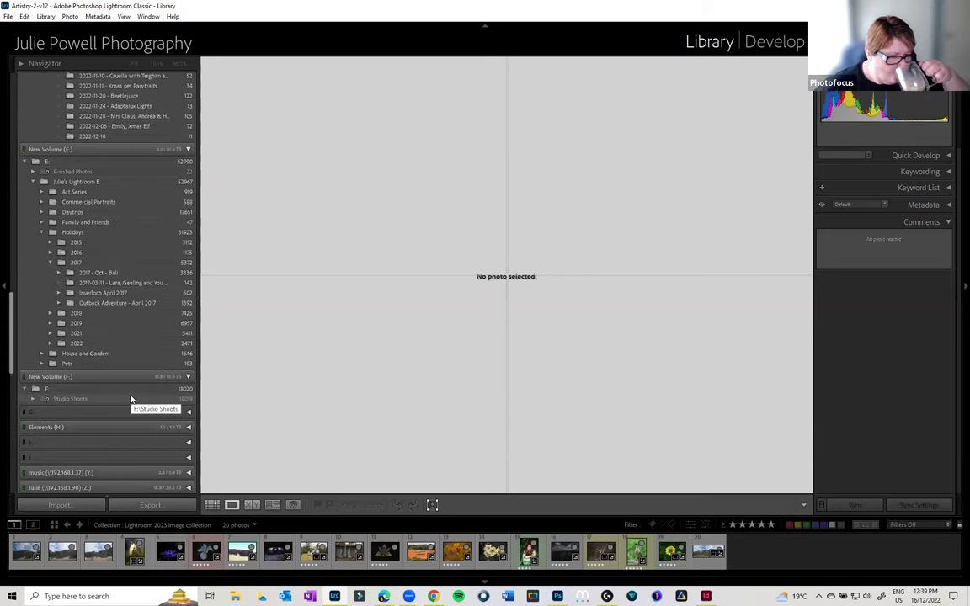
scroll(131, 399, "up", 3)
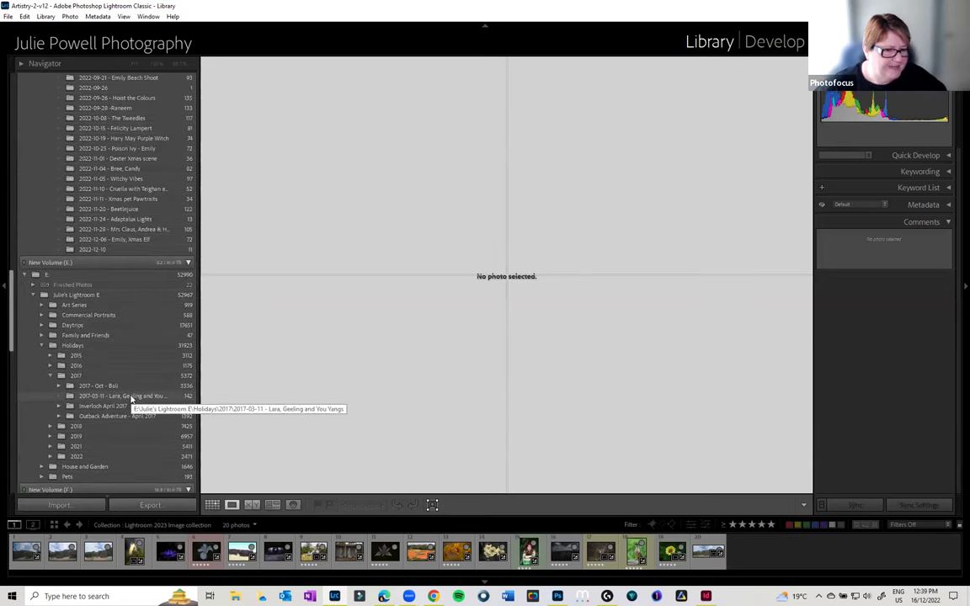
- Open the 2021-12-04 Christmas shoot under Commercial Portraits > 2021 and select the family photo
left_click(42, 315)
left_click(50, 335)
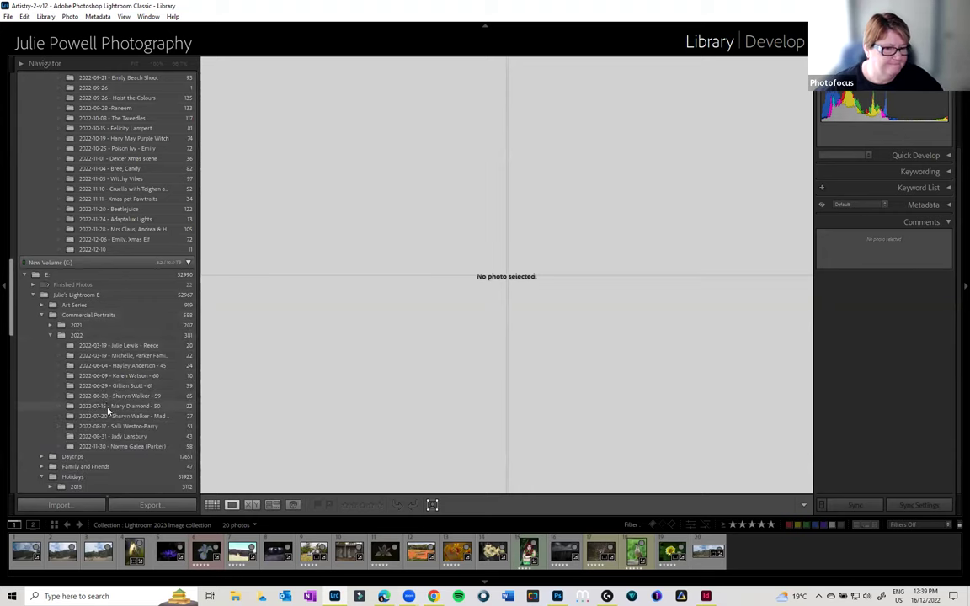
left_click(50, 326)
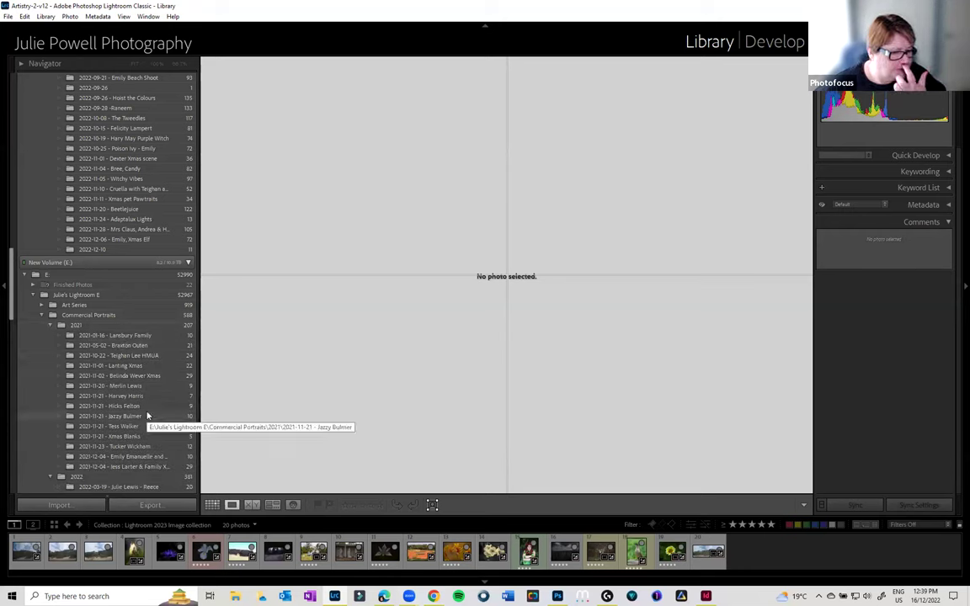
left_click(154, 468)
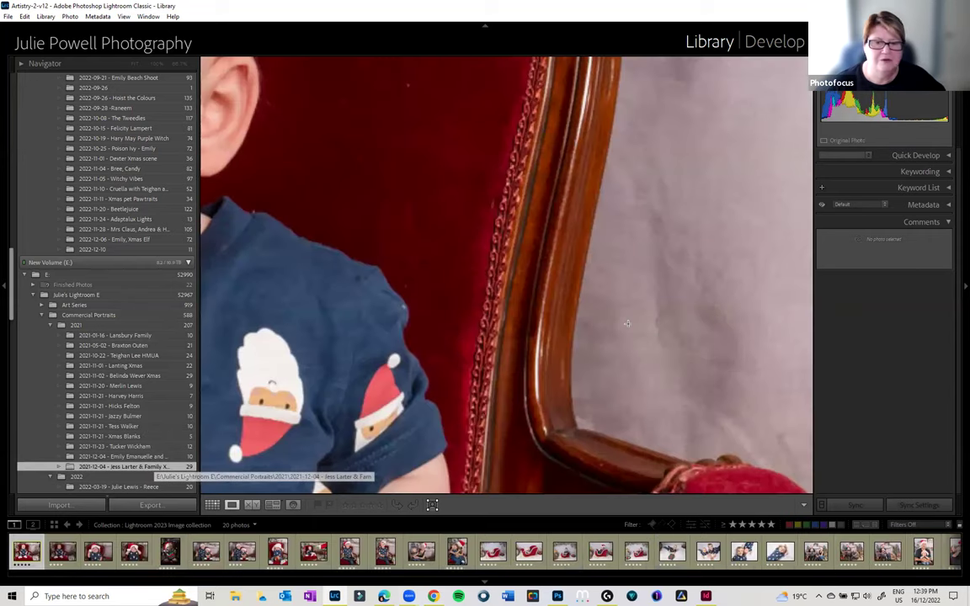
left_click(524, 233)
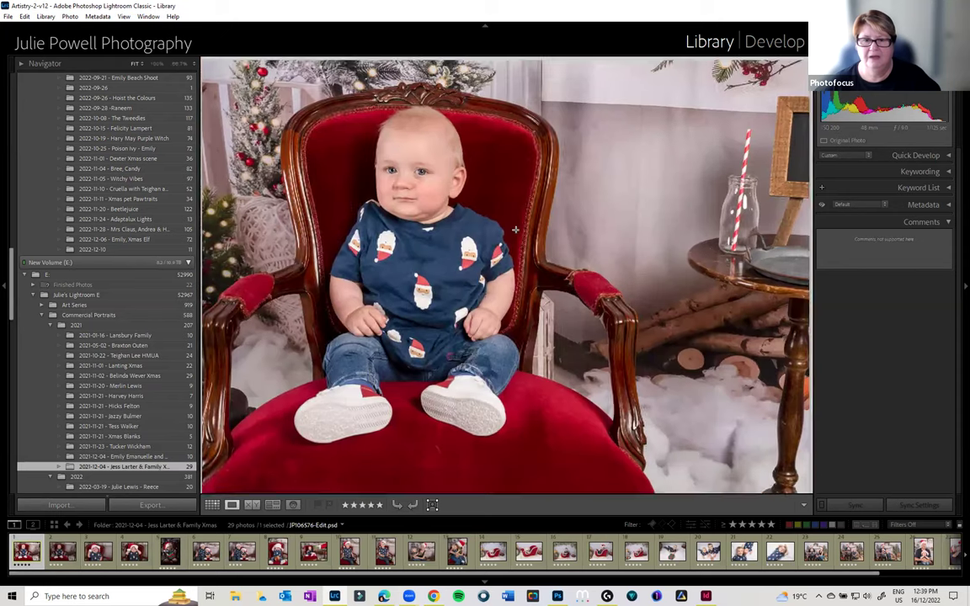
left_click(433, 505)
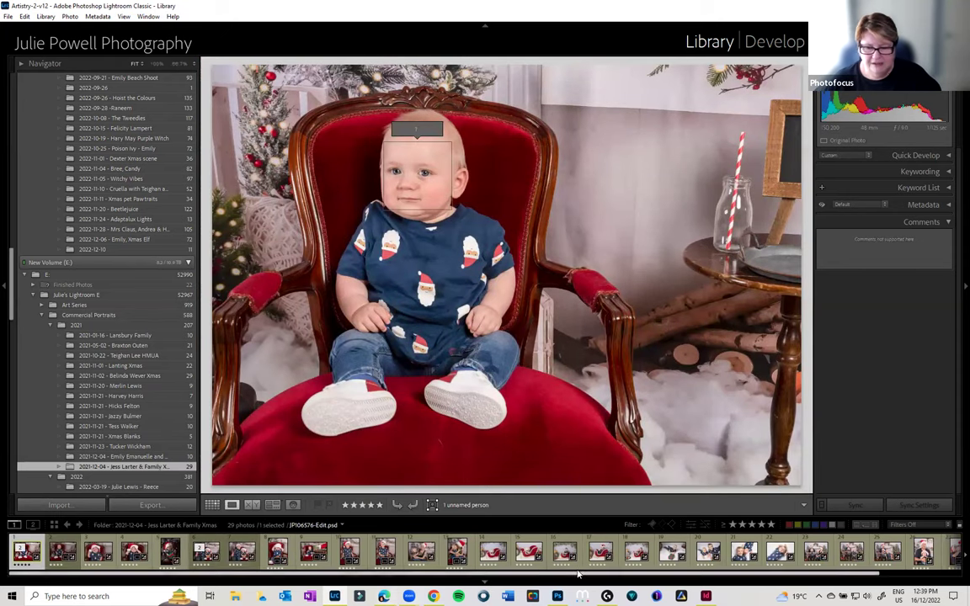
left_click(815, 553)
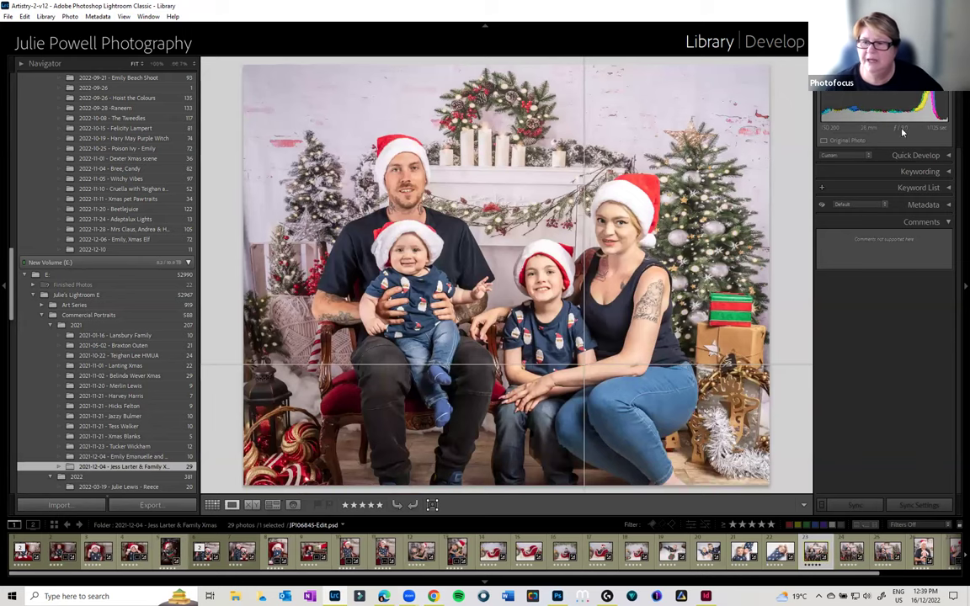
- In Develop, start a Person 1 mask, try Face Skin, then cancel it
left_click(790, 41)
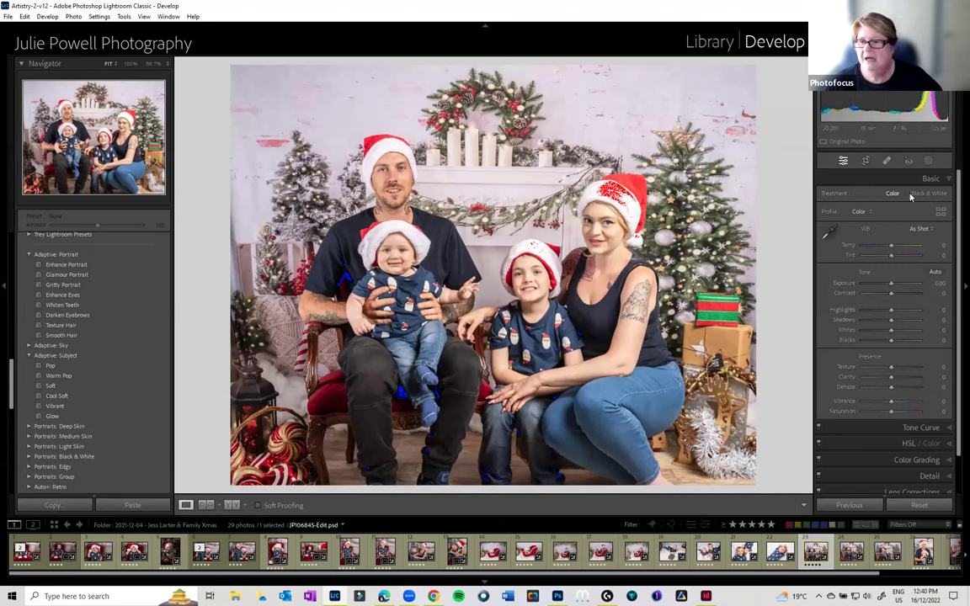
left_click(929, 161)
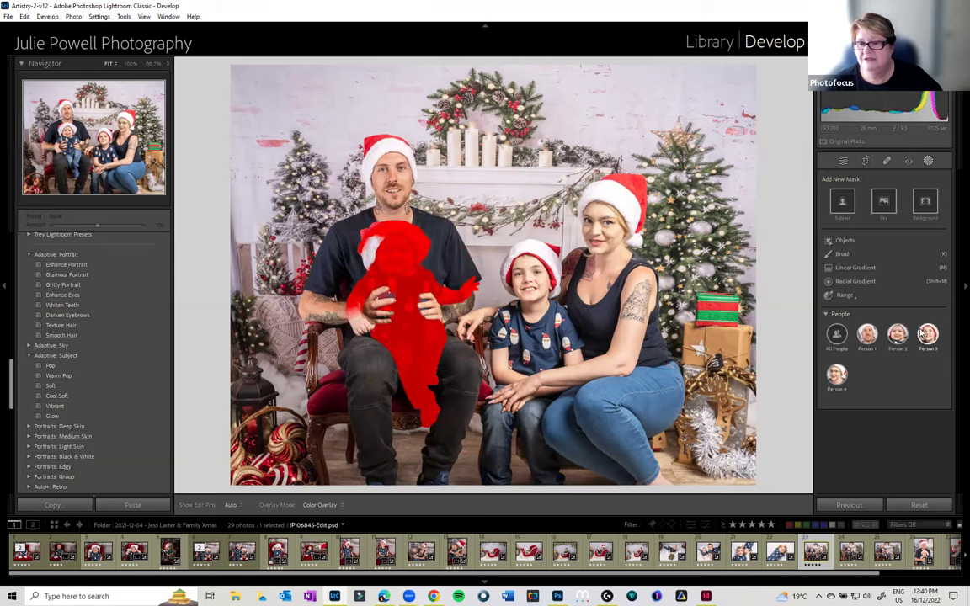
left_click(870, 335)
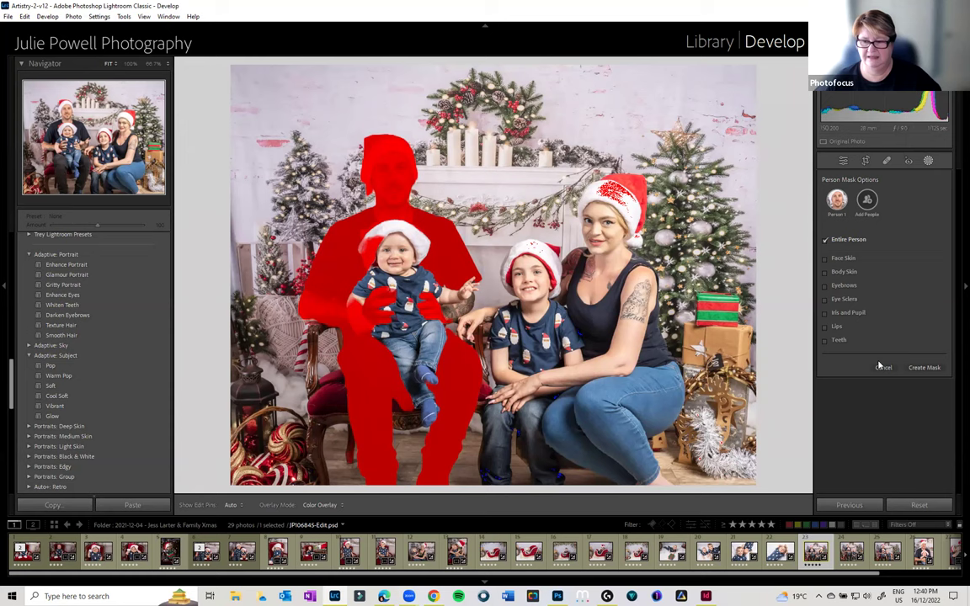
left_click(825, 259)
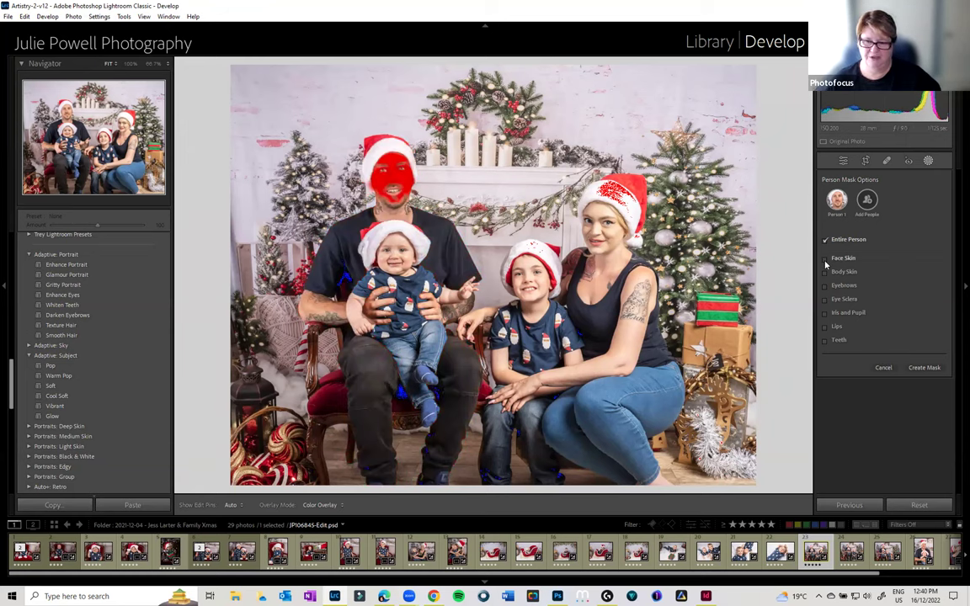
left_click(826, 260)
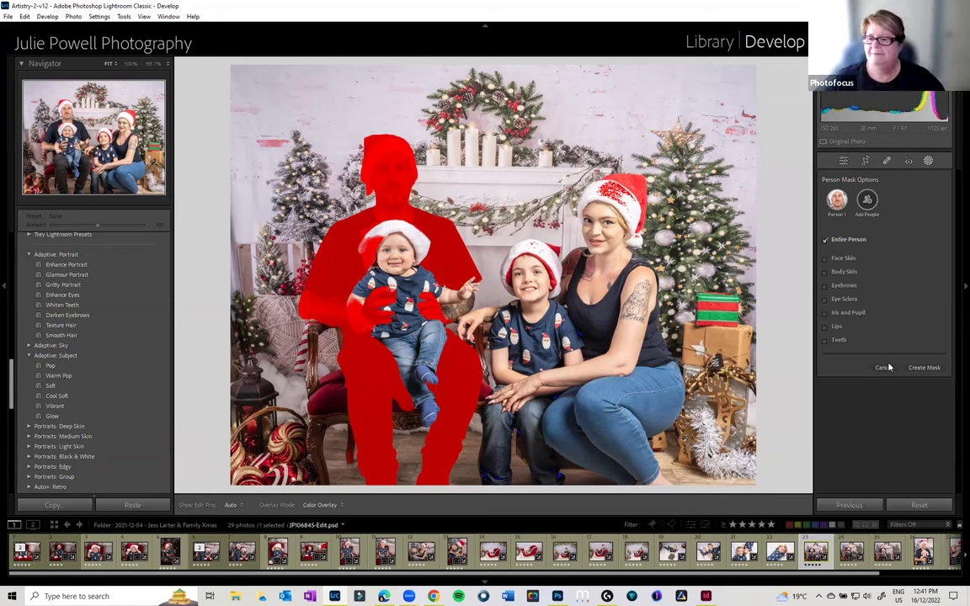
left_click(883, 368)
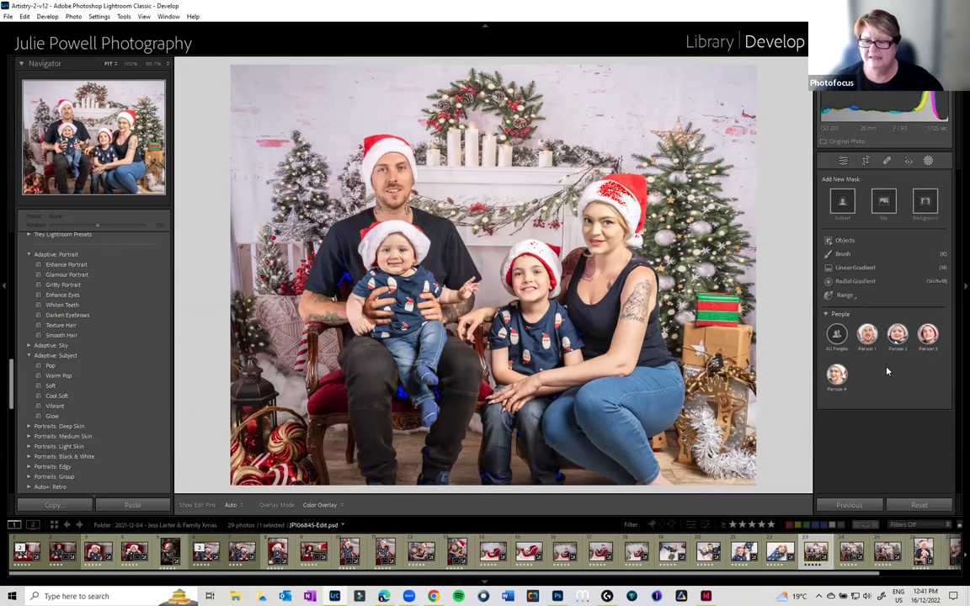
- Open the Lightroom 2023 Image collection and load white iris JP107778.dng in Develop
left_click(919, 505)
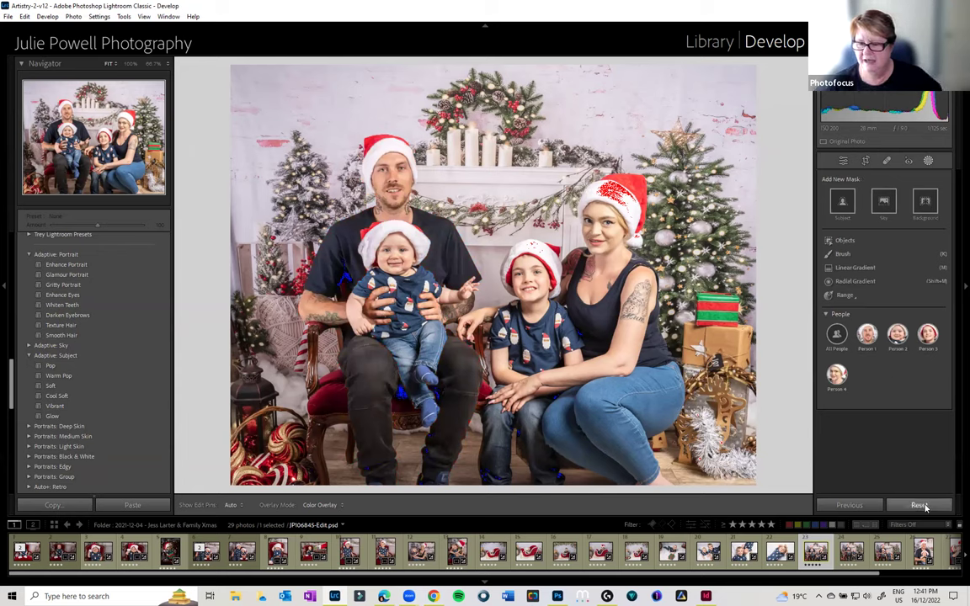
left_click(707, 42)
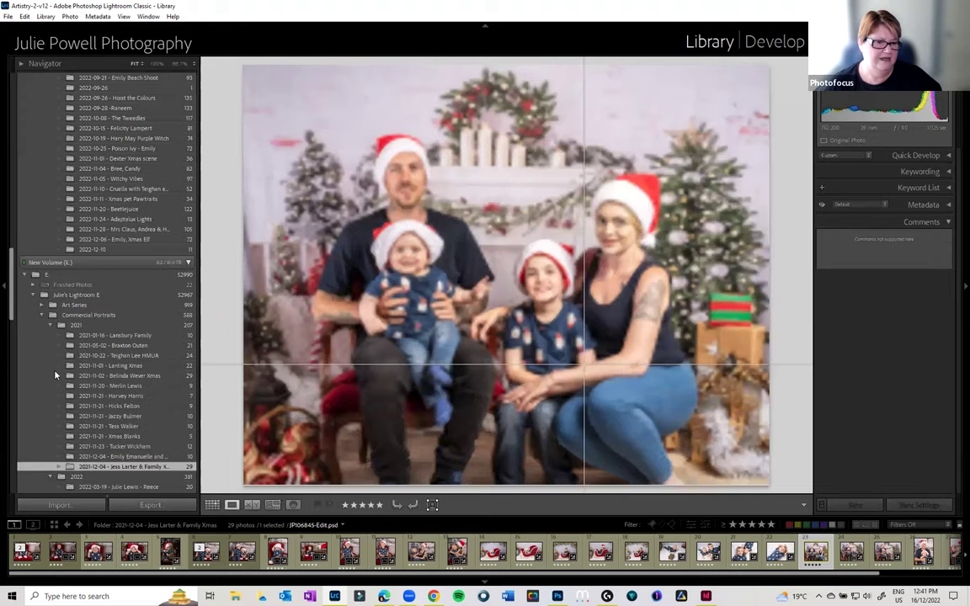
scroll(50, 334, "down", 10)
scroll(126, 253, "down", 5)
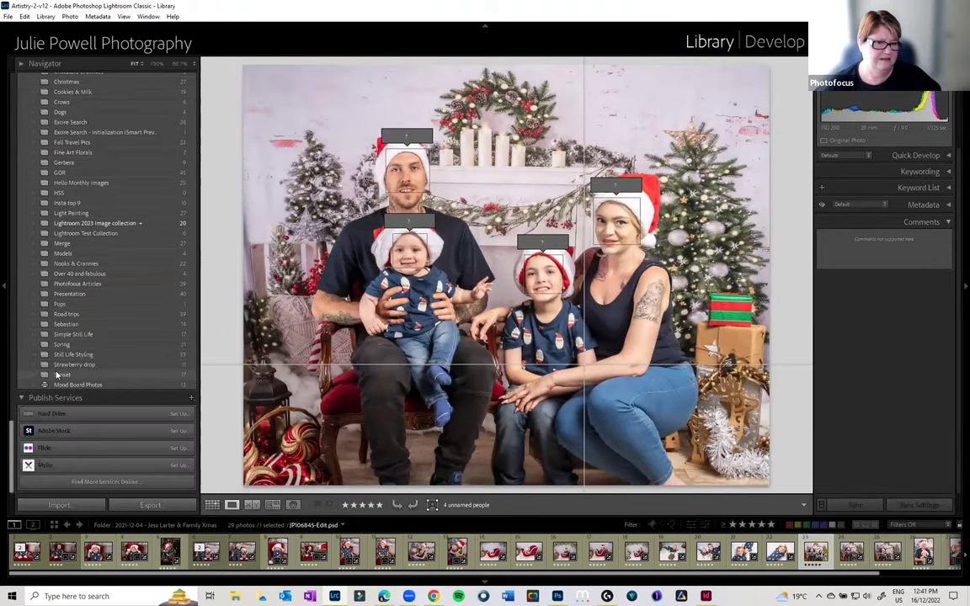
left_click(160, 228)
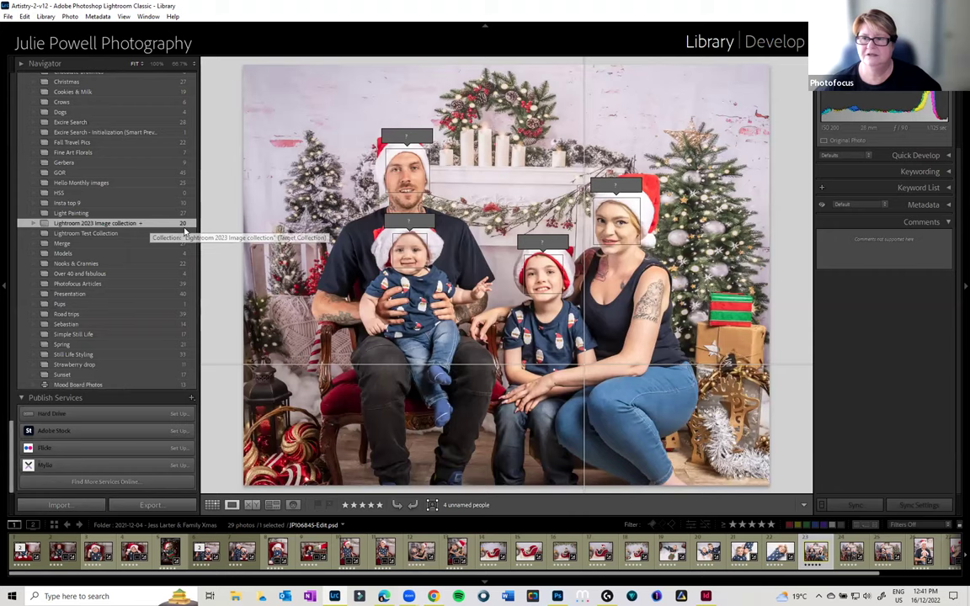
left_click(759, 47)
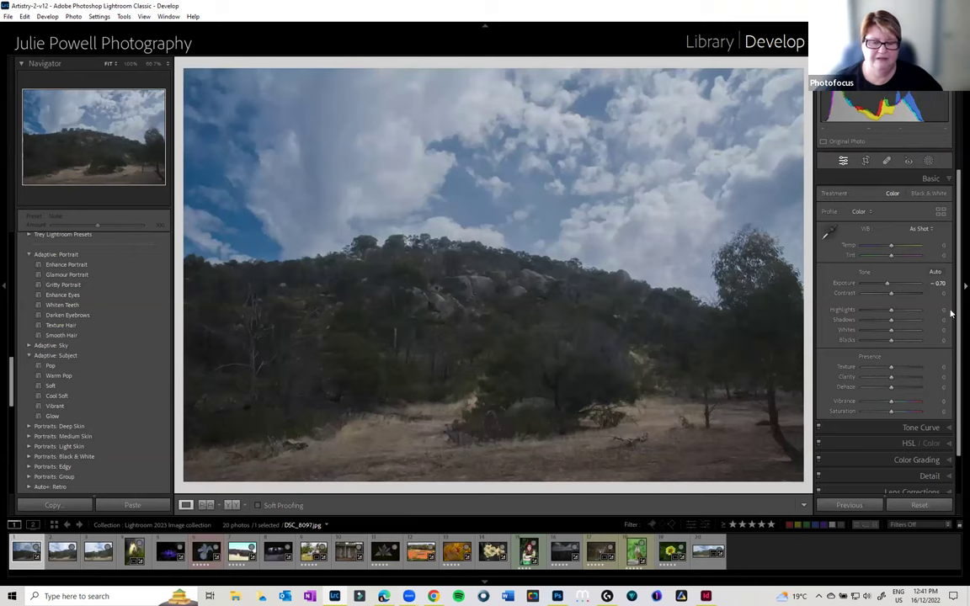
left_click(385, 549)
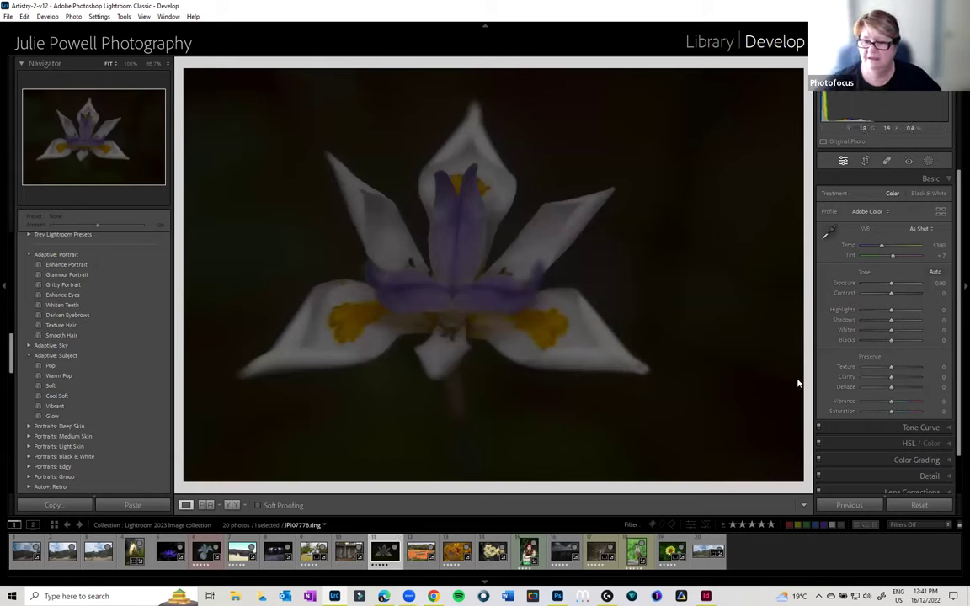
- Apply Auto tone to the iris photo, lifting exposure to +1.94
left_click(934, 272)
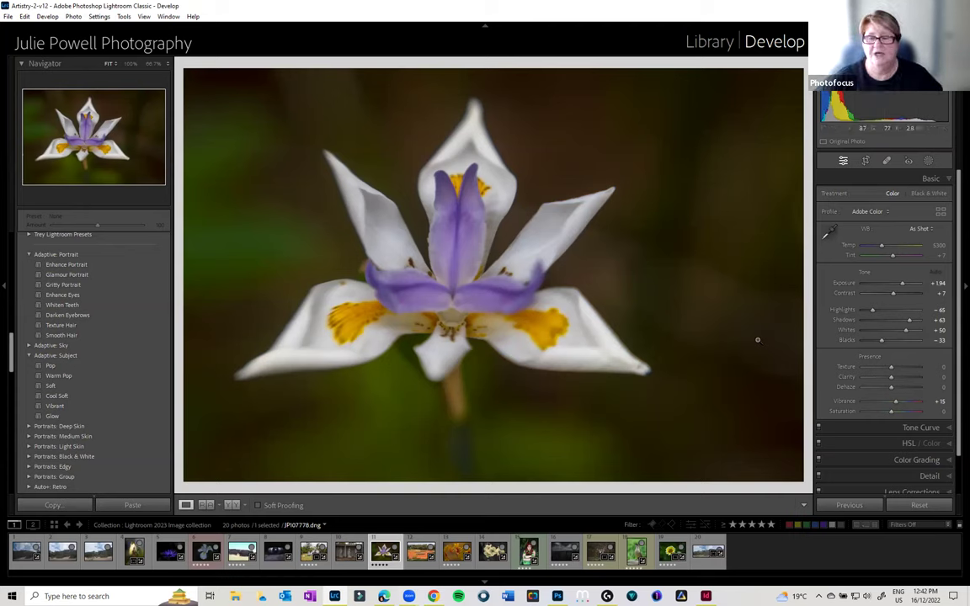
- Crop the iris photo to a 5 x 7 ratio, tightened around the flower
left_click(867, 161)
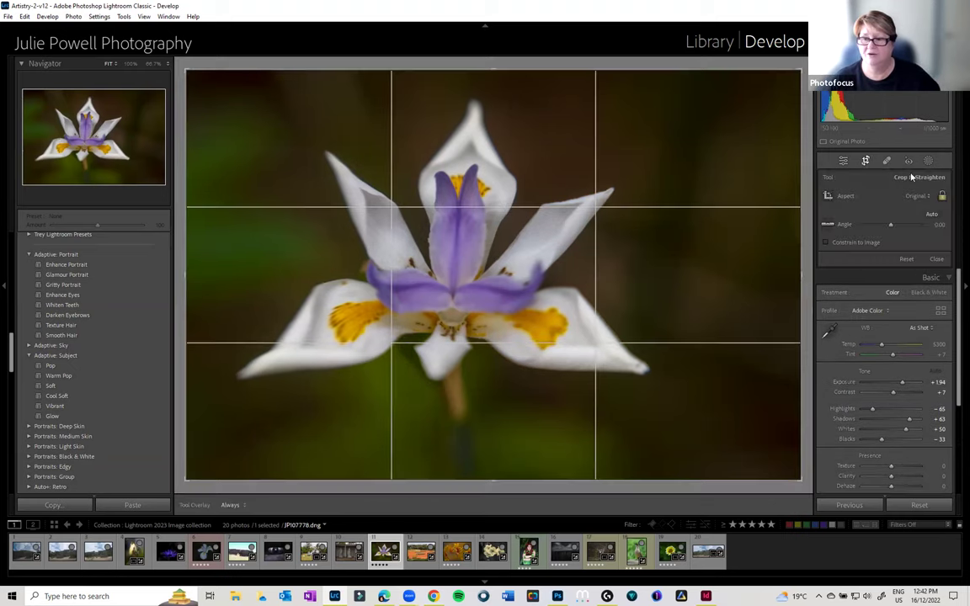
left_click(918, 196)
left_click(836, 279)
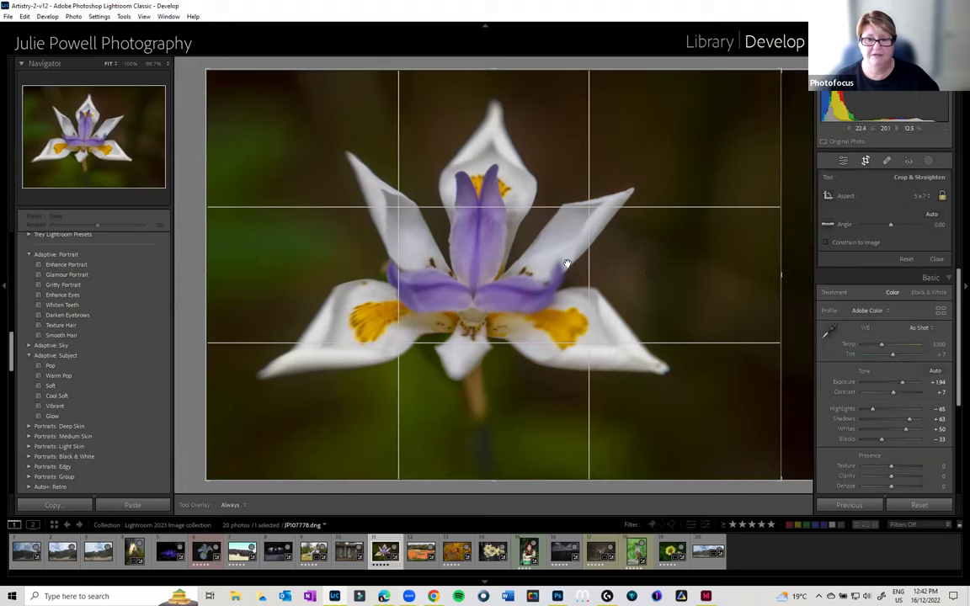
left_click_drag(776, 275, 758, 273)
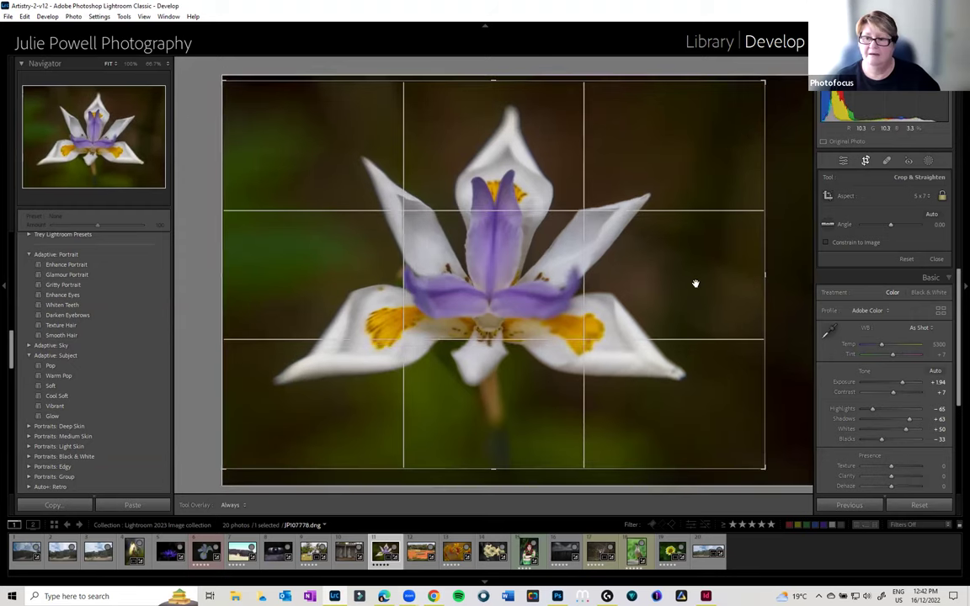
key("Return")
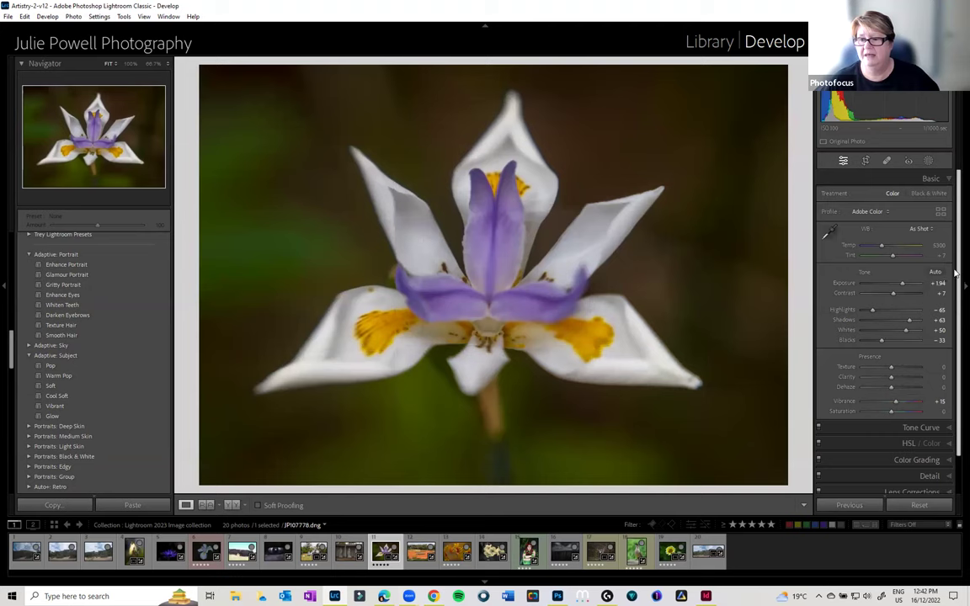
- Draw a radial gradient mask over the flower centre and enlarge it around the bloom
left_click(929, 161)
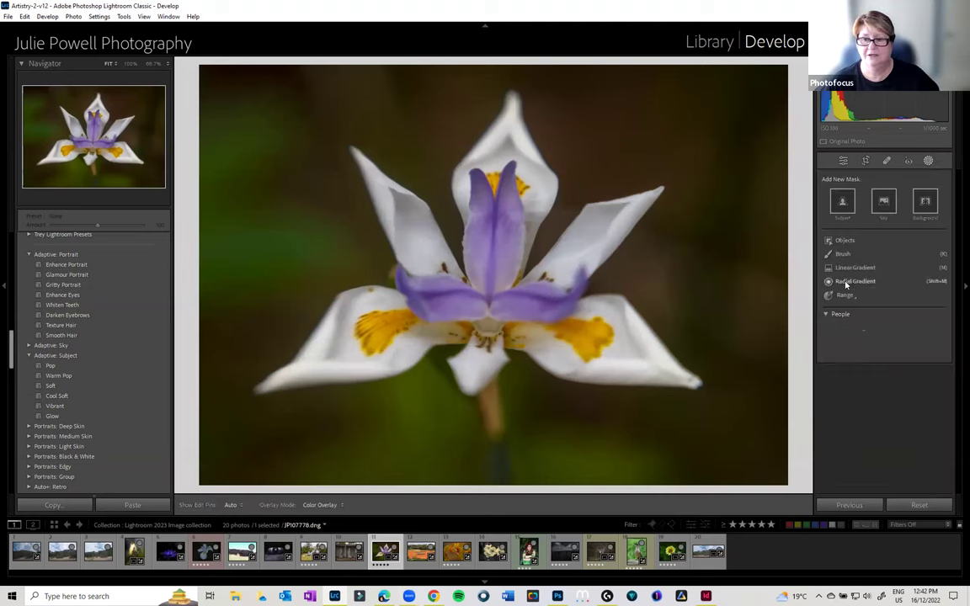
left_click(849, 282)
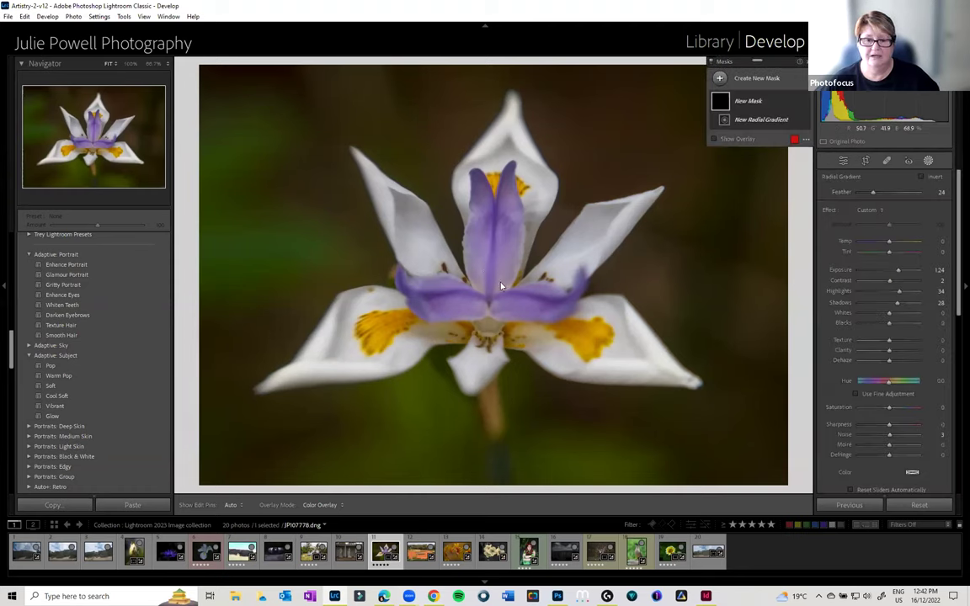
left_click_drag(488, 270, 566, 317)
left_click_drag(730, 390, 741, 433)
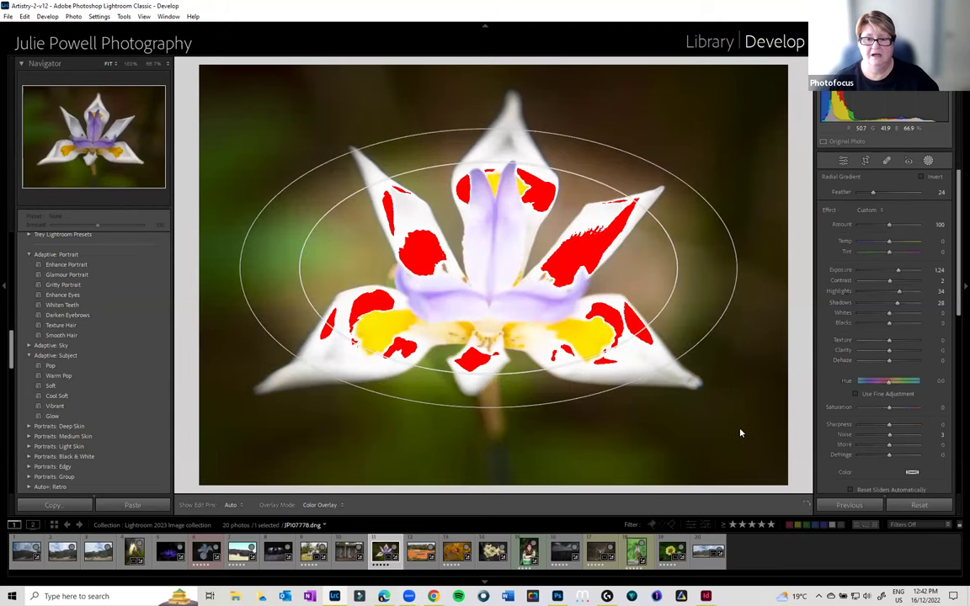
left_click_drag(741, 433, 767, 421)
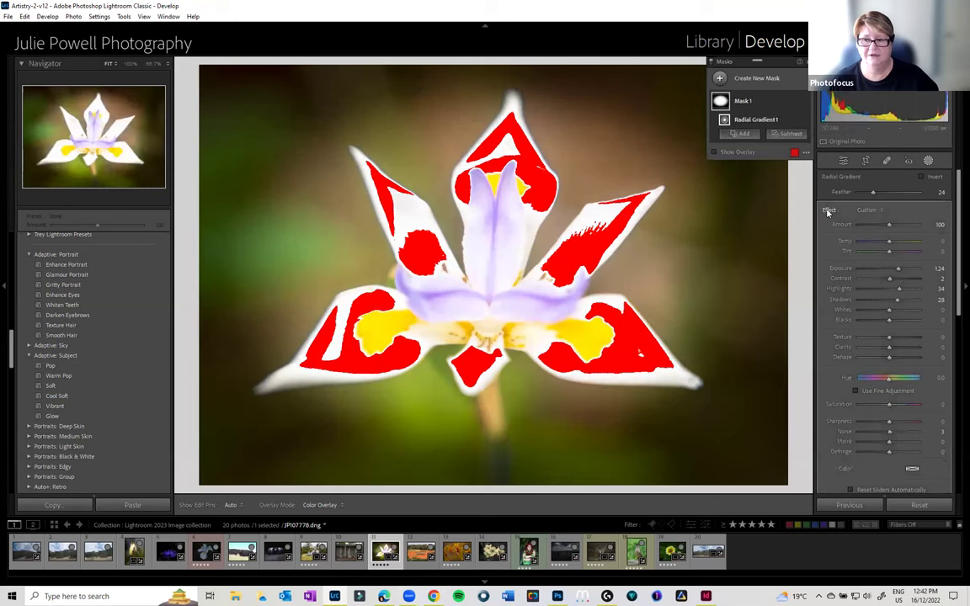
- Invert the radial mask, reset its sliders and set Exposure to -0.84
double_click(829, 211)
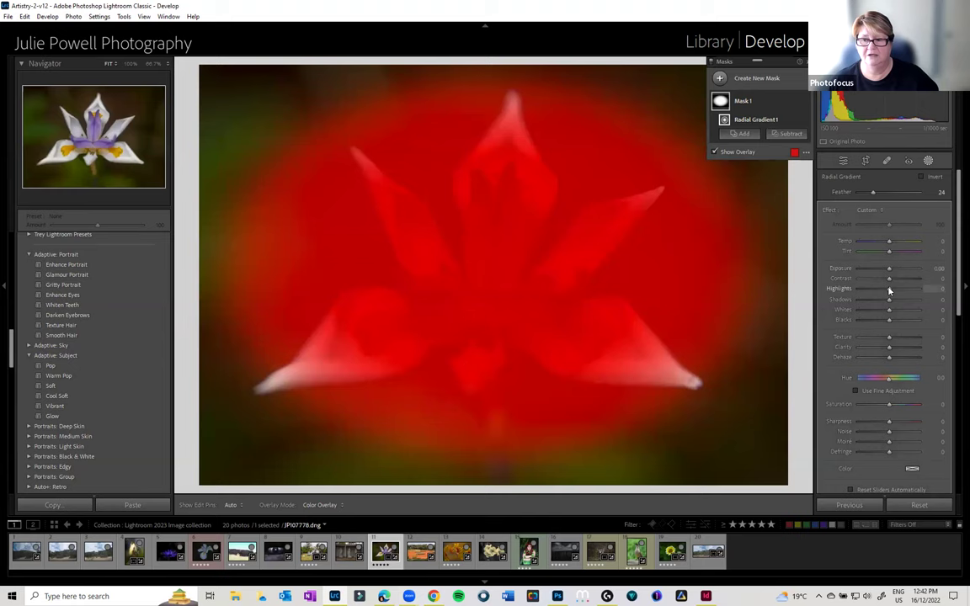
left_click_drag(901, 291, 889, 270)
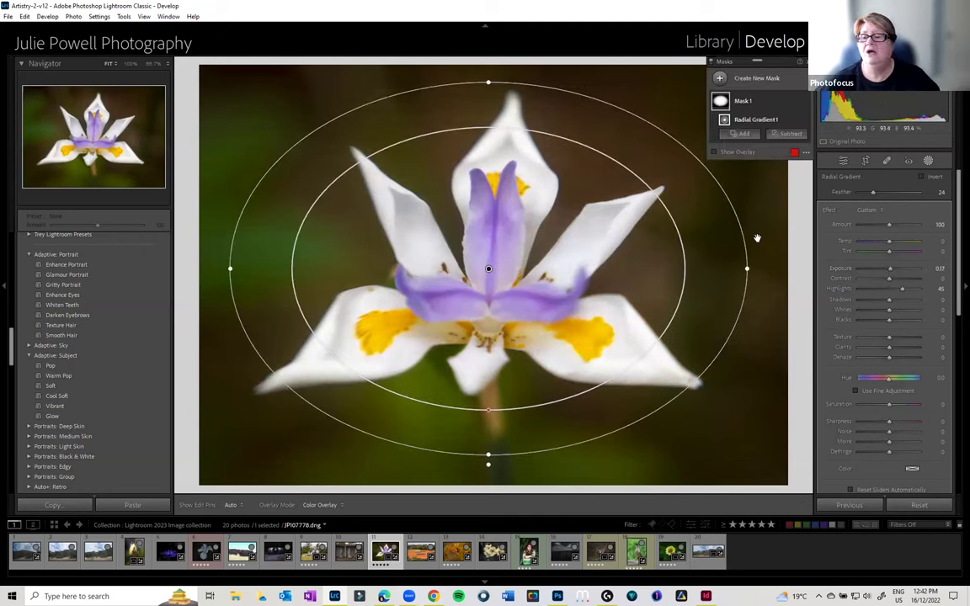
left_click(921, 177)
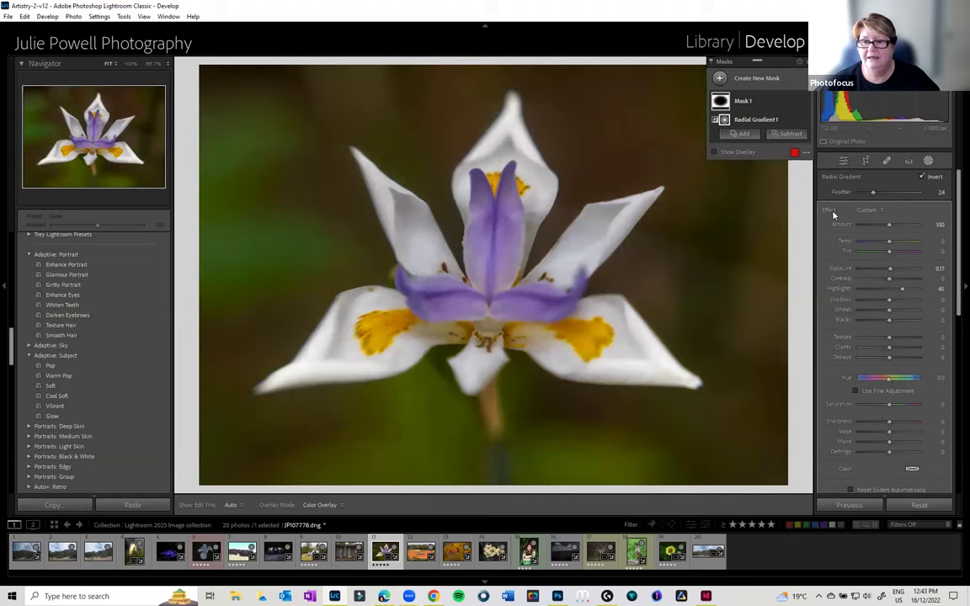
double_click(831, 211)
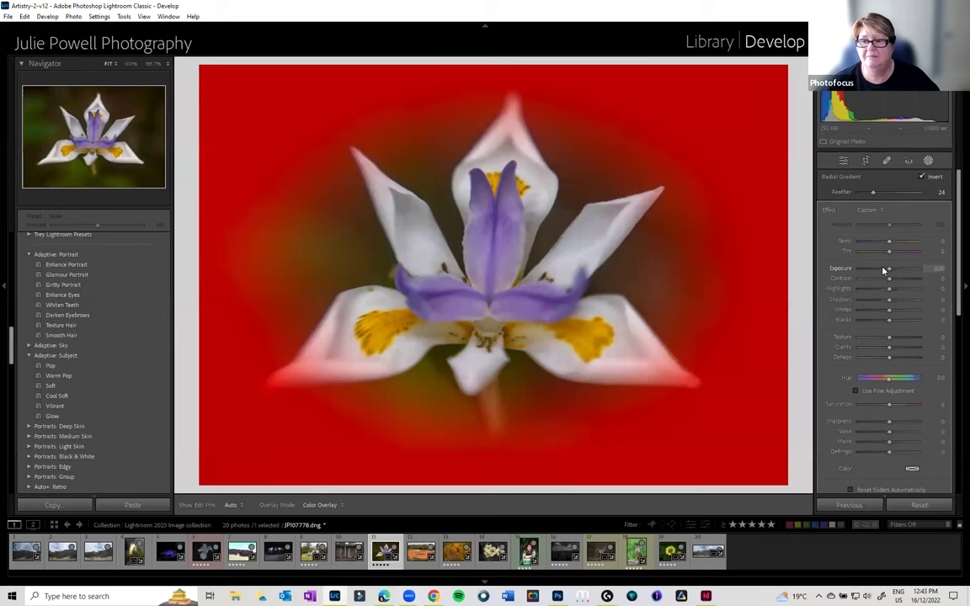
left_click_drag(888, 270, 878, 304)
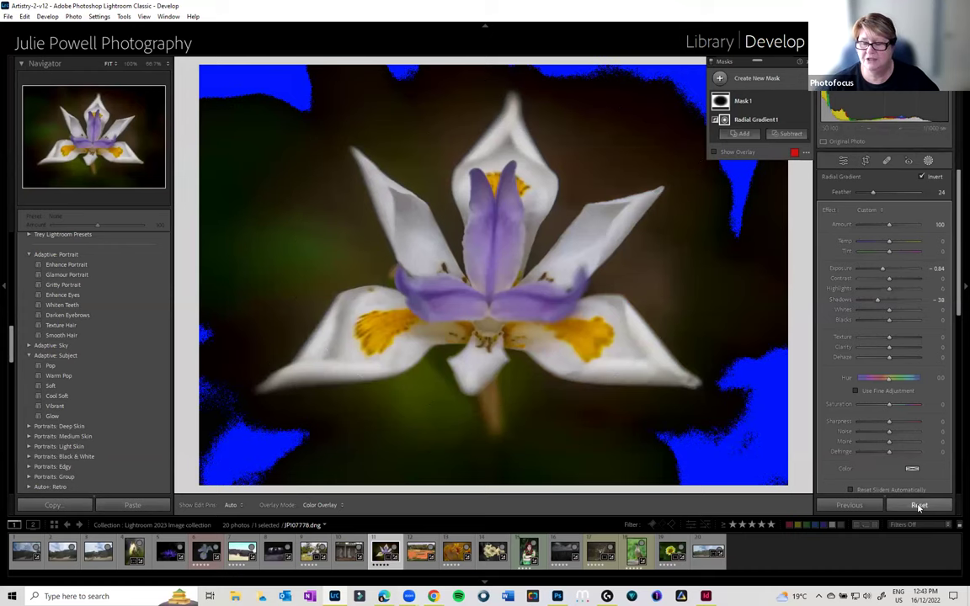
- Delete the radial mask and reapply Auto tone (Exposure +1.94, Highlights -65, Shadows +63)
key("Delete")
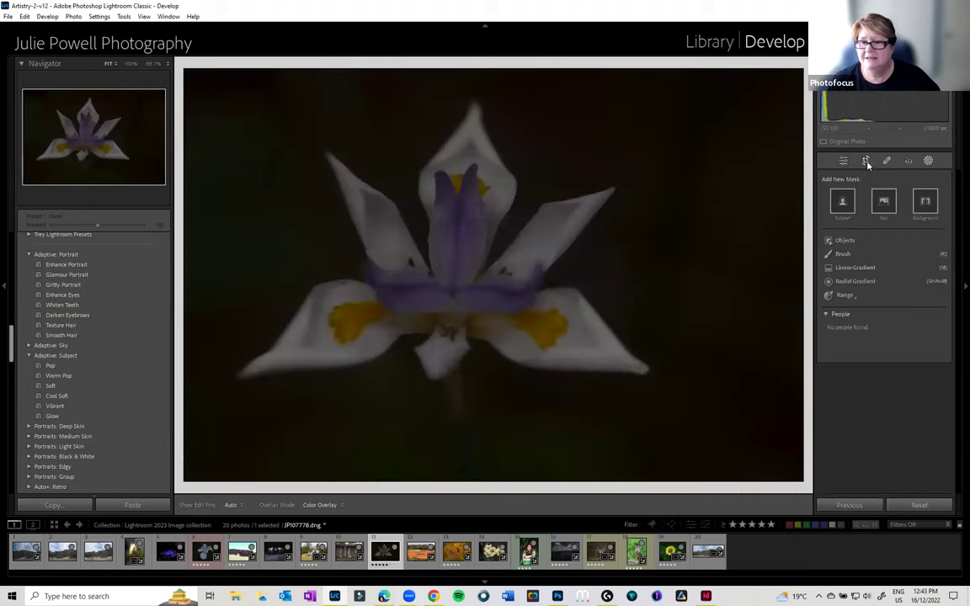
left_click(864, 160)
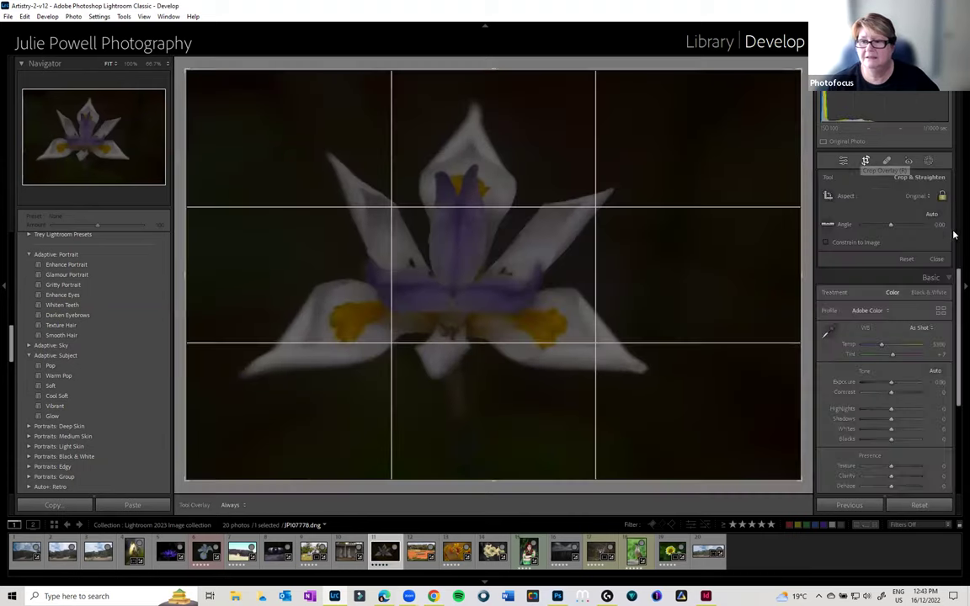
left_click(937, 373)
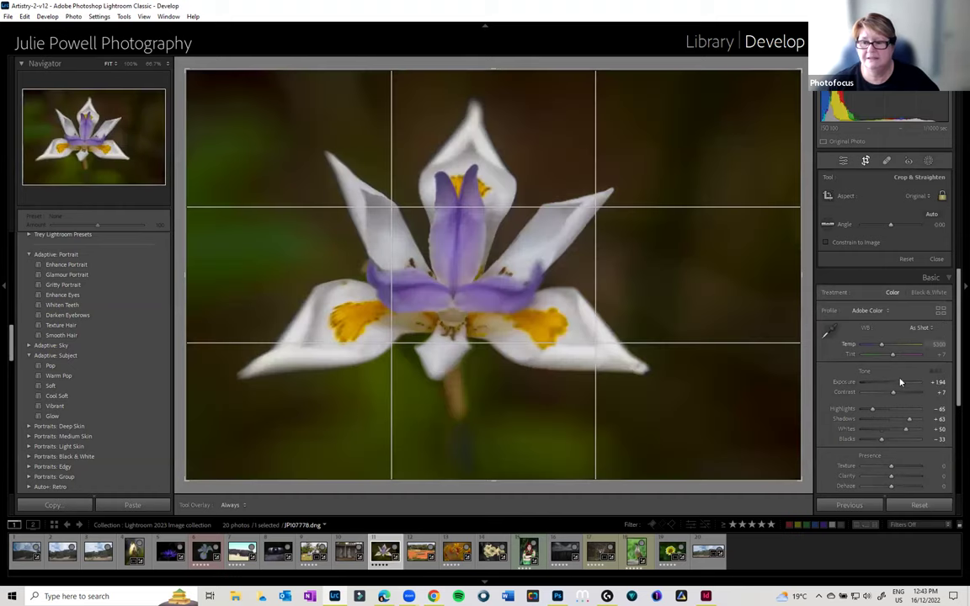
- Crop the iris photo to 5 x 7 again
left_click(920, 195)
key("Down")
key("Down")
key("Down")
key("Down")
key("Return")
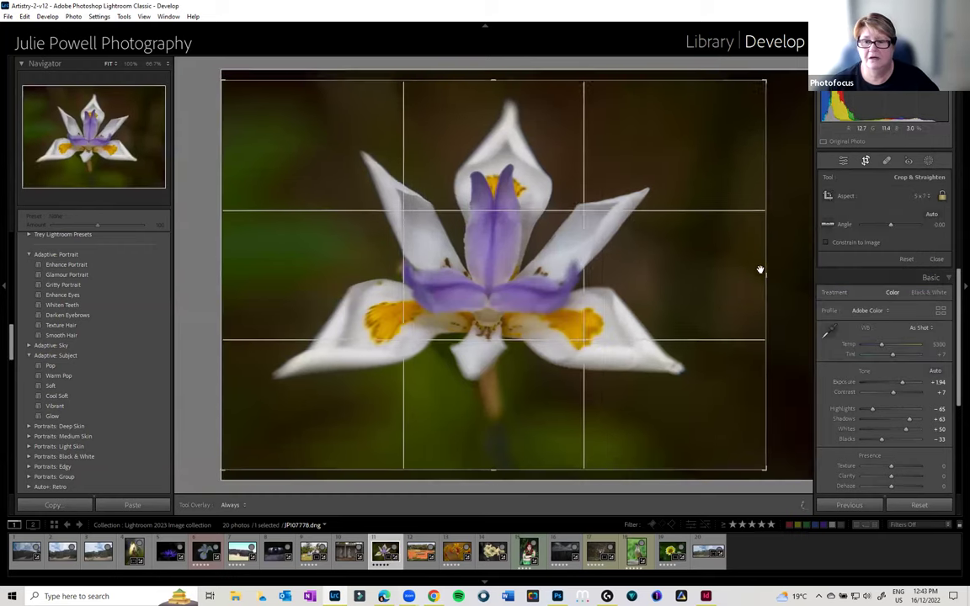
key("Return")
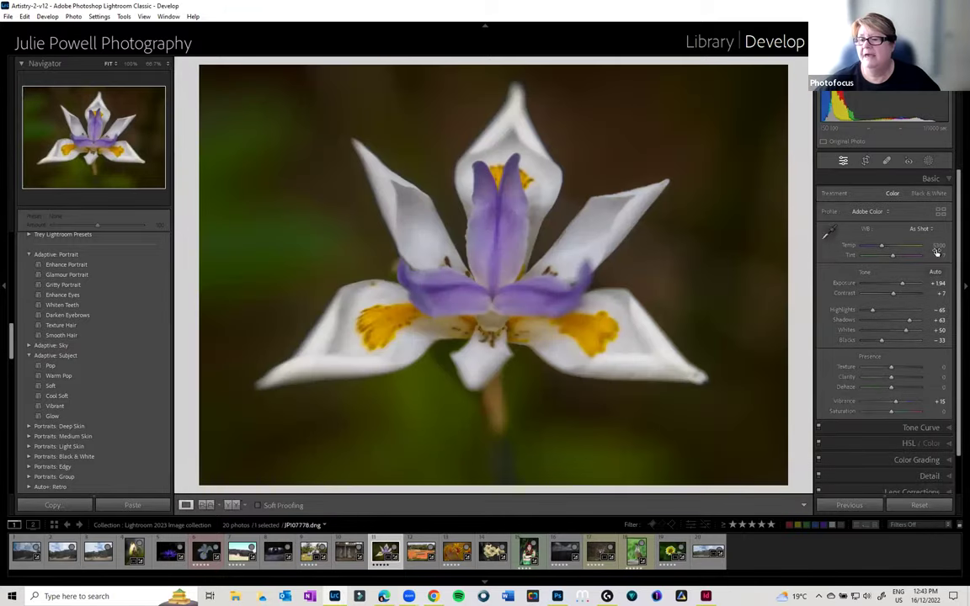
- Expand the Effects panel to show the Post-Crop Vignetting and Grain controls
scroll(953, 477, "down", 1)
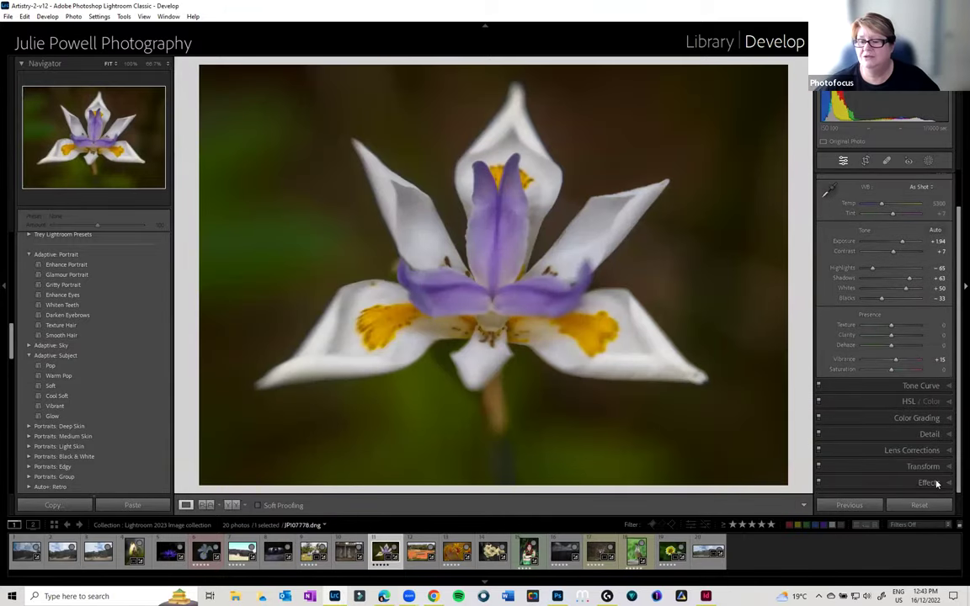
left_click(937, 482)
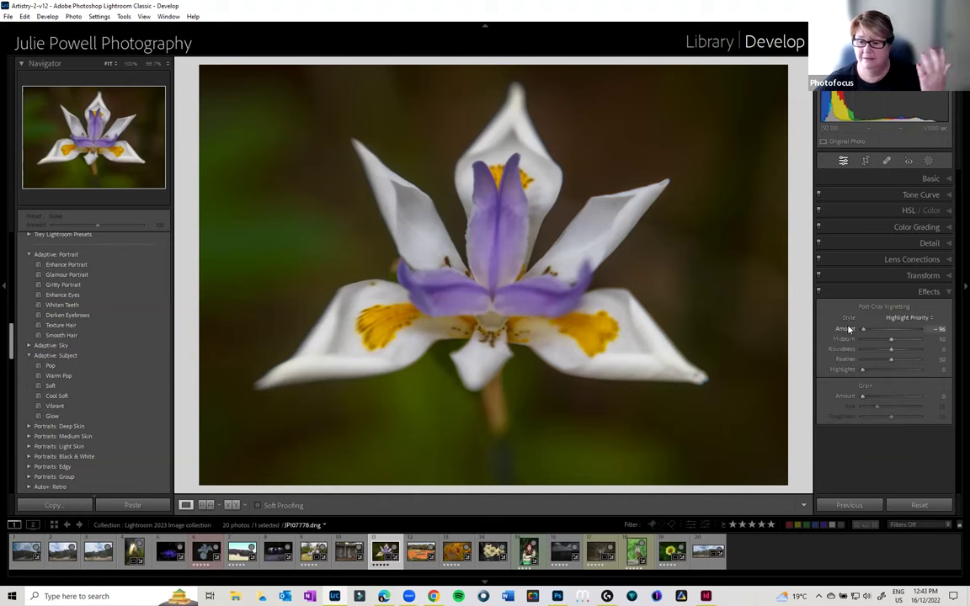
- Make the post-crop vignette white: Amount +100, Midpoint 72, Roundness -100, Feather 0
left_click_drag(892, 334, 863, 333)
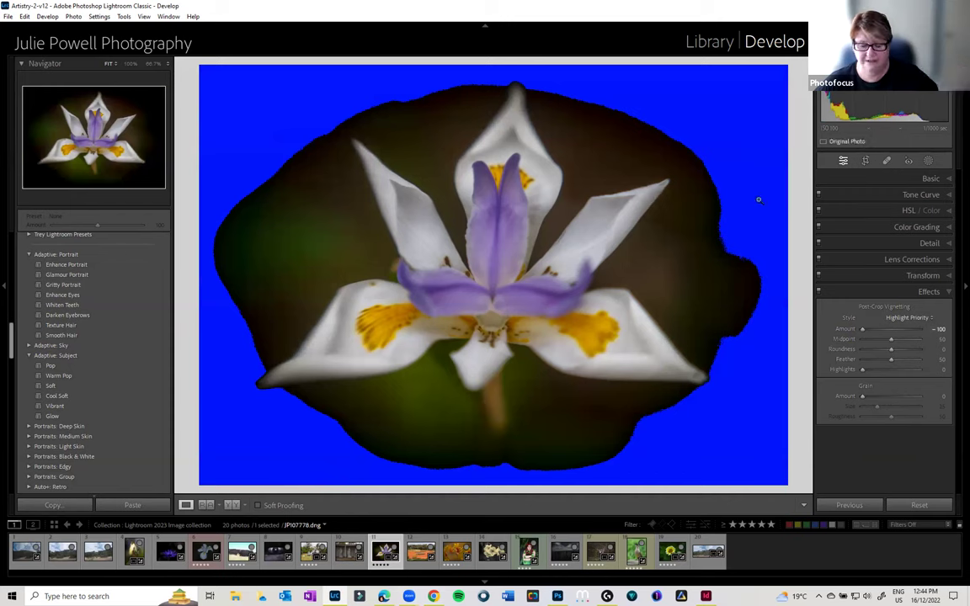
key("j")
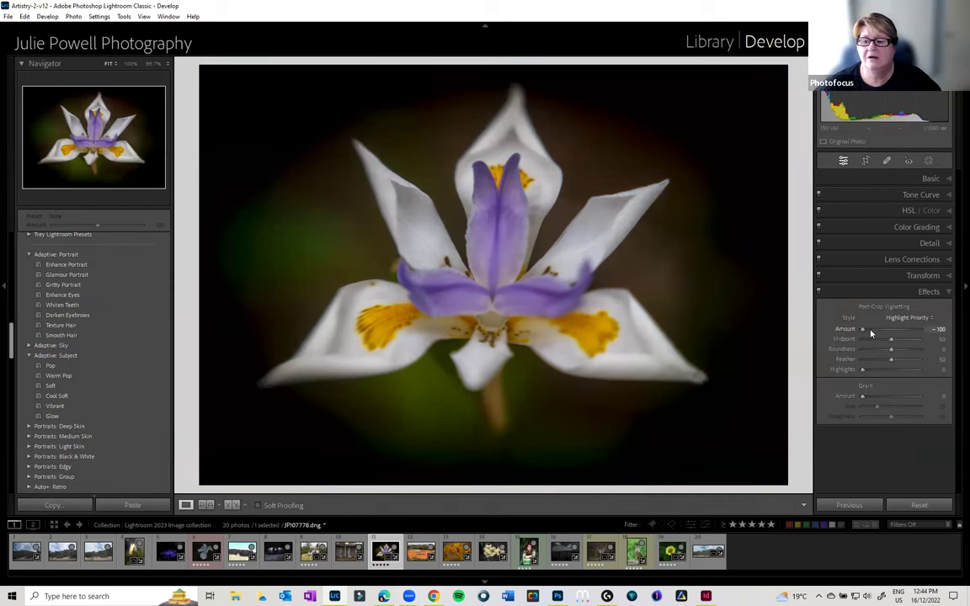
left_click(927, 337)
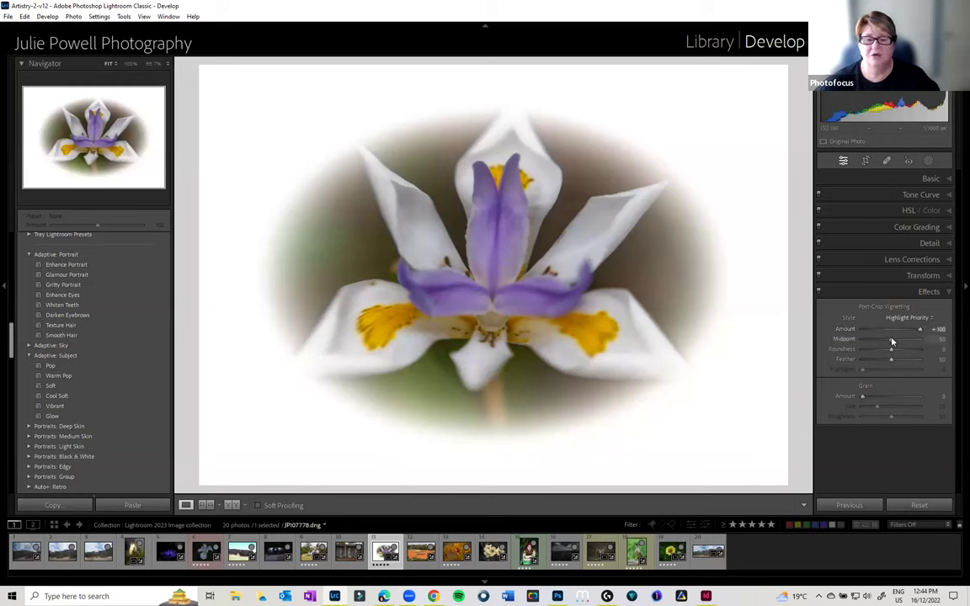
mouse_move(893, 340)
left_mouse_down()
mouse_move(910, 341)
mouse_move(878, 343)
left_mouse_up()
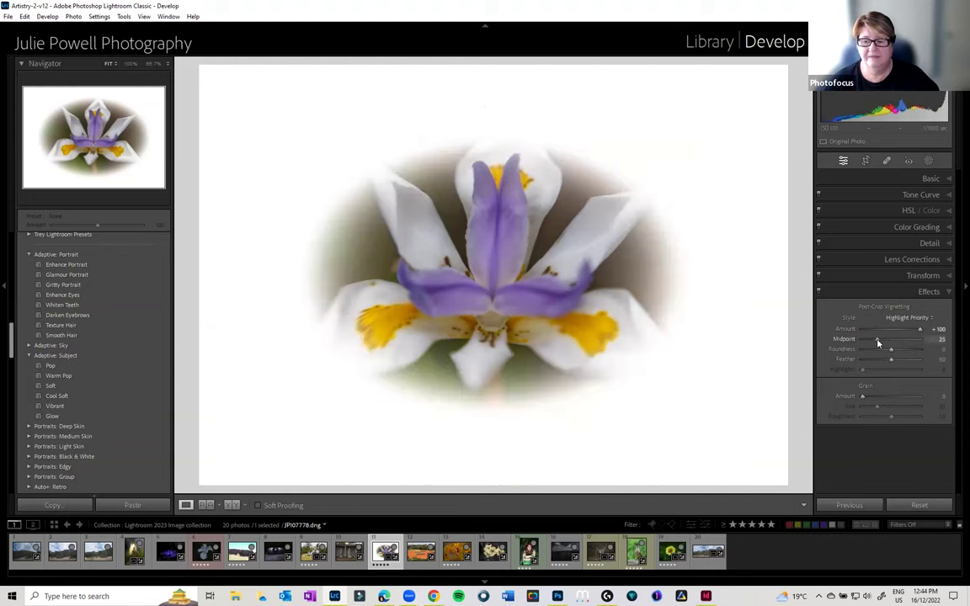
left_click_drag(877, 343, 895, 345)
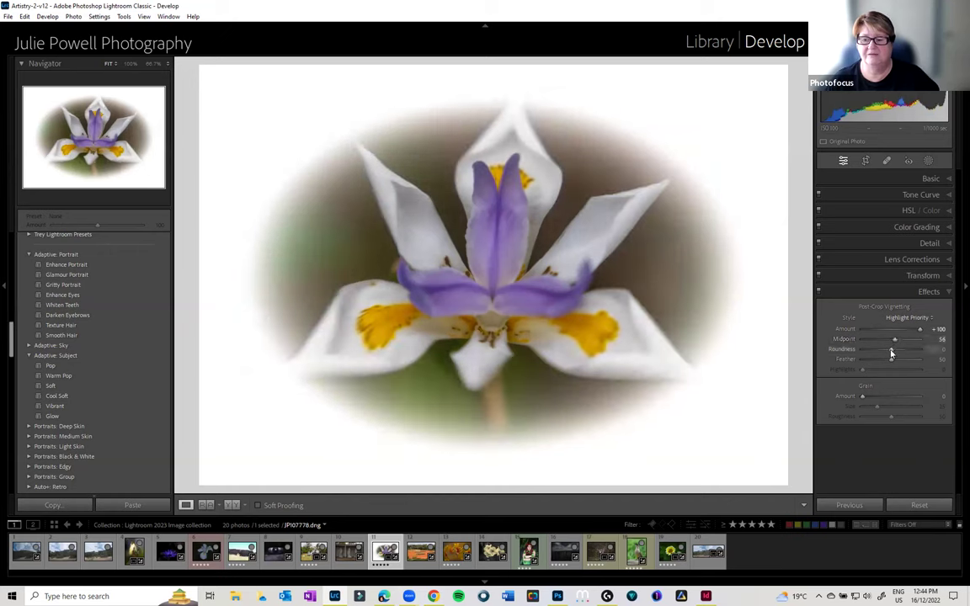
left_click(912, 352)
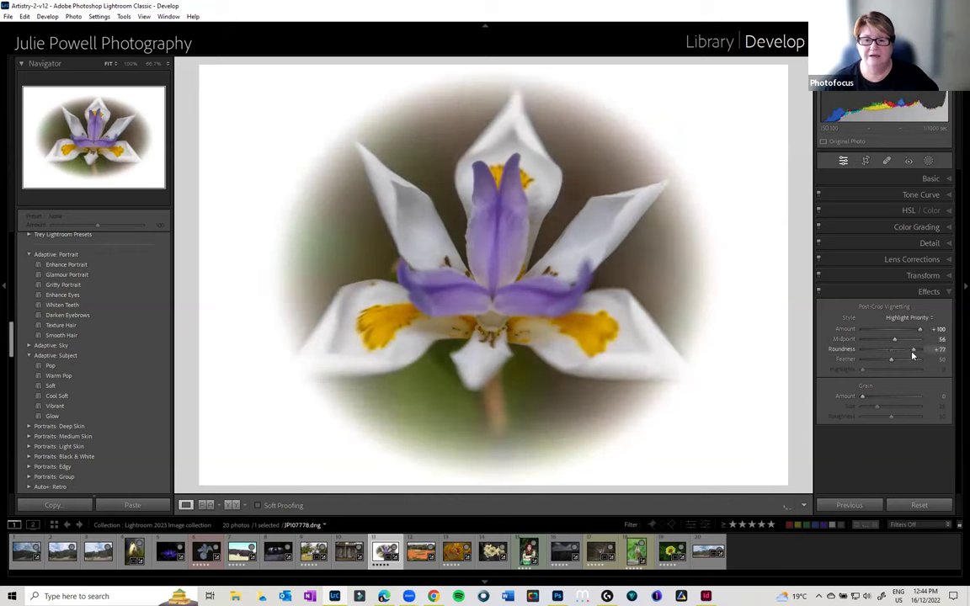
left_click_drag(891, 355, 873, 353)
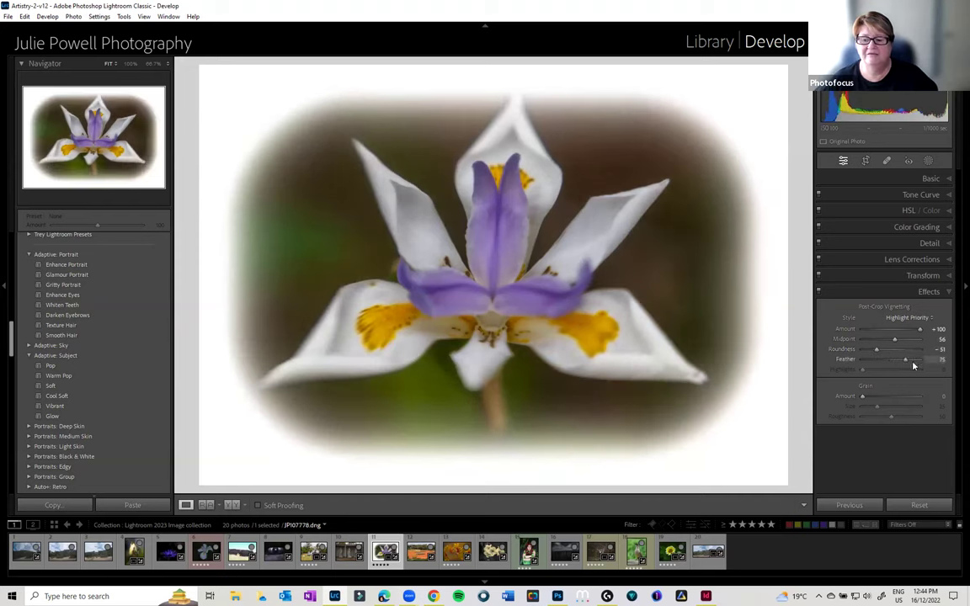
left_click_drag(914, 366, 919, 367)
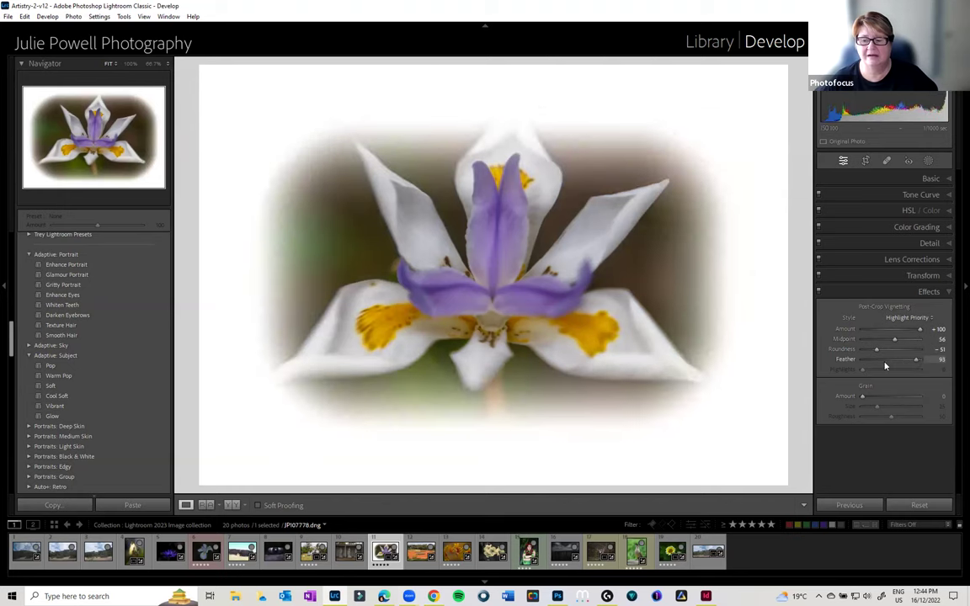
left_click(884, 365)
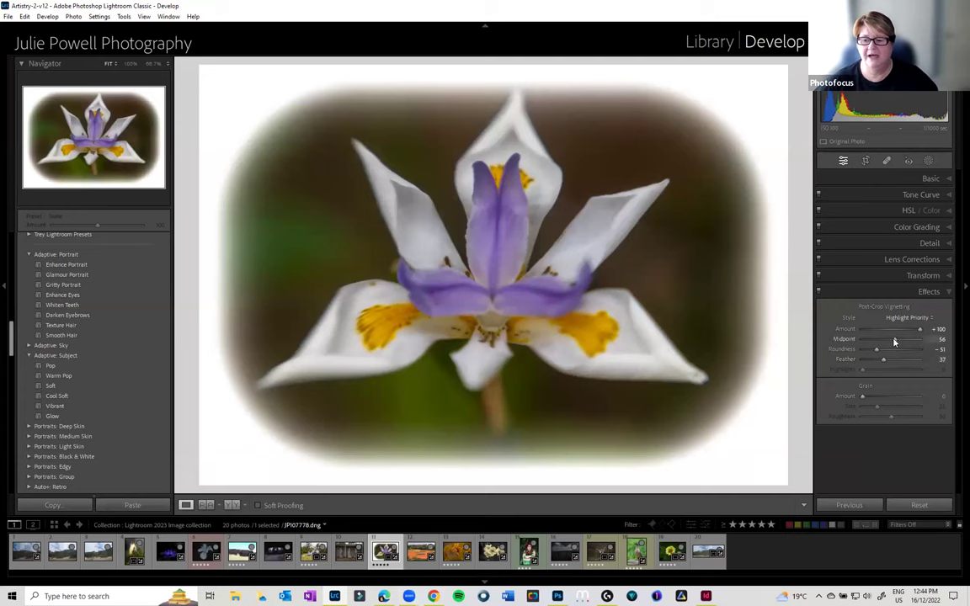
mouse_move(895, 341)
left_mouse_down()
mouse_move(924, 341)
mouse_move(862, 349)
mouse_move(858, 360)
left_mouse_up()
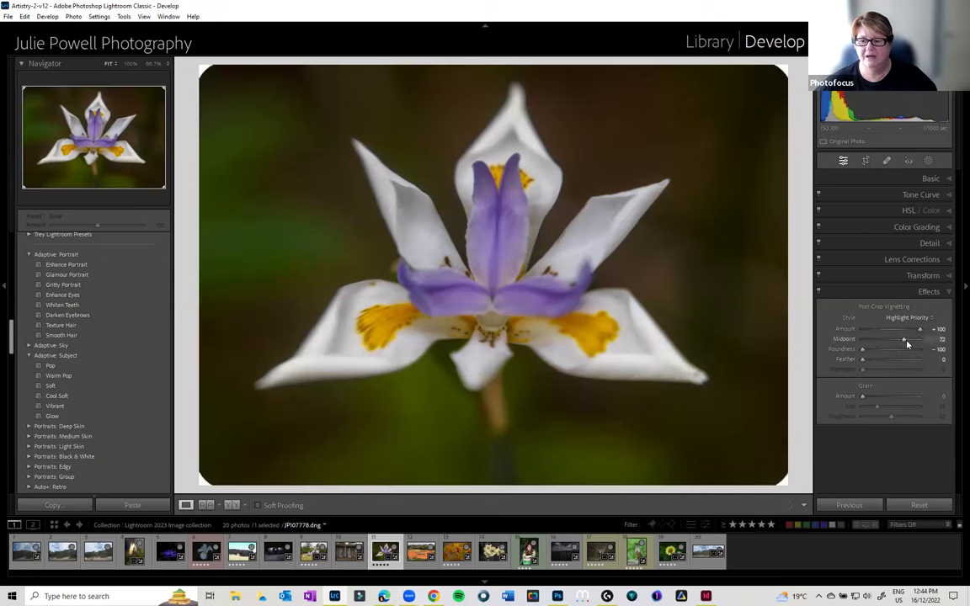
- Briefly try a dark vignette, then settle on a white vignette with Midpoint 18
left_click_drag(903, 342, 883, 345)
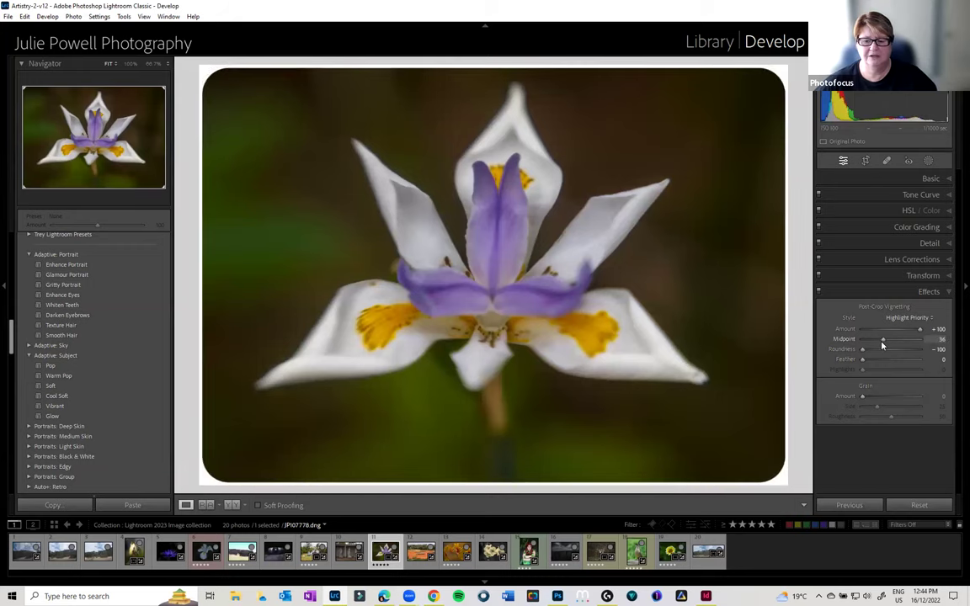
left_click_drag(880, 346, 878, 346)
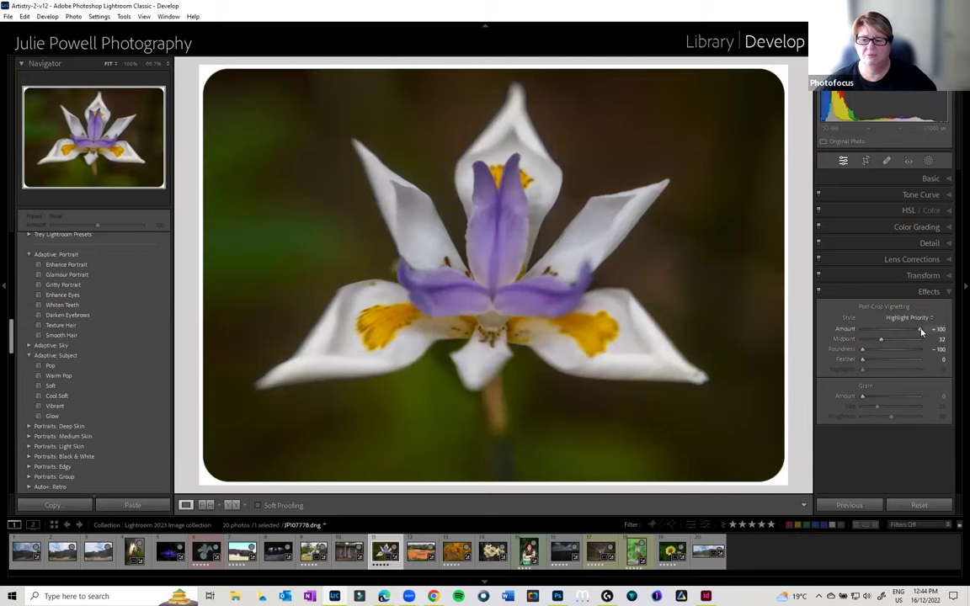
left_click_drag(921, 333, 785, 331)
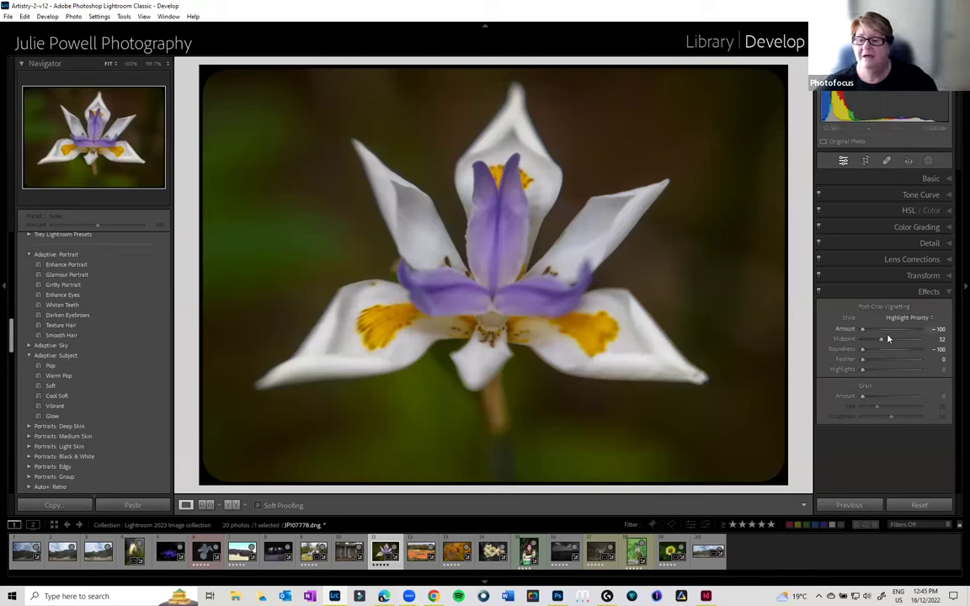
left_click_drag(863, 329, 920, 330)
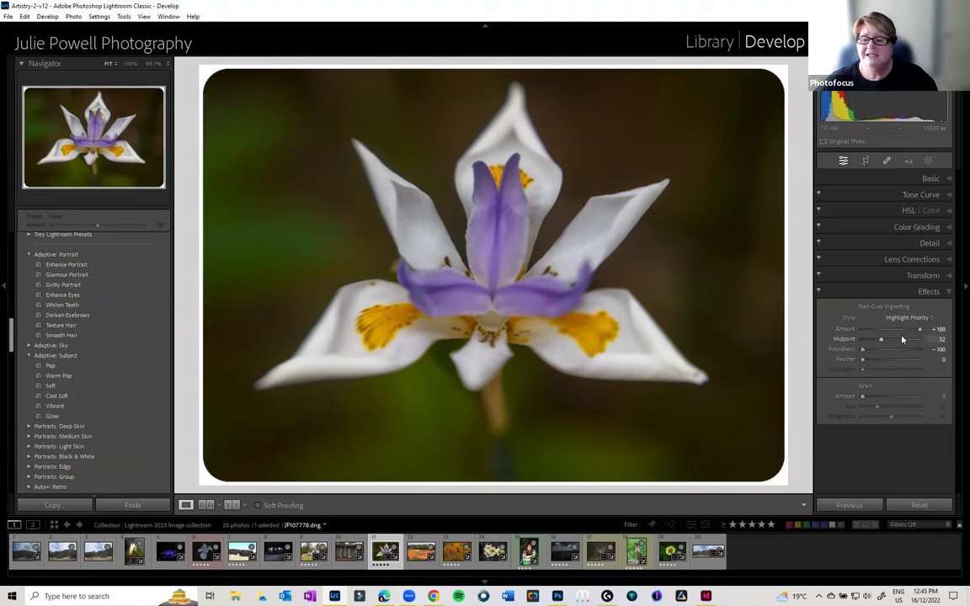
left_click_drag(878, 341, 872, 340)
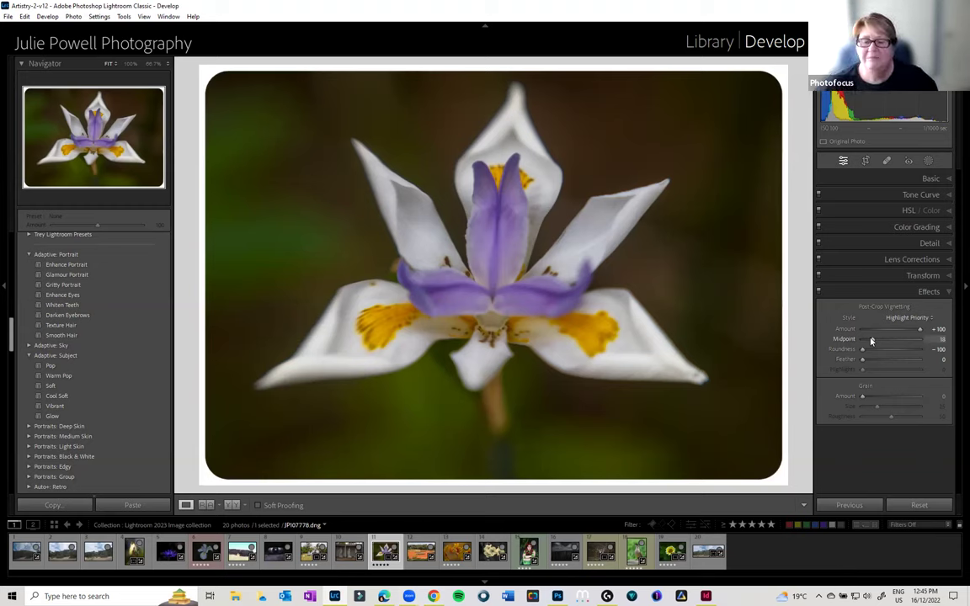
- Set the iris photo's Treatment to Black & White, applying the Adobe Monochrome profile
left_click(931, 180)
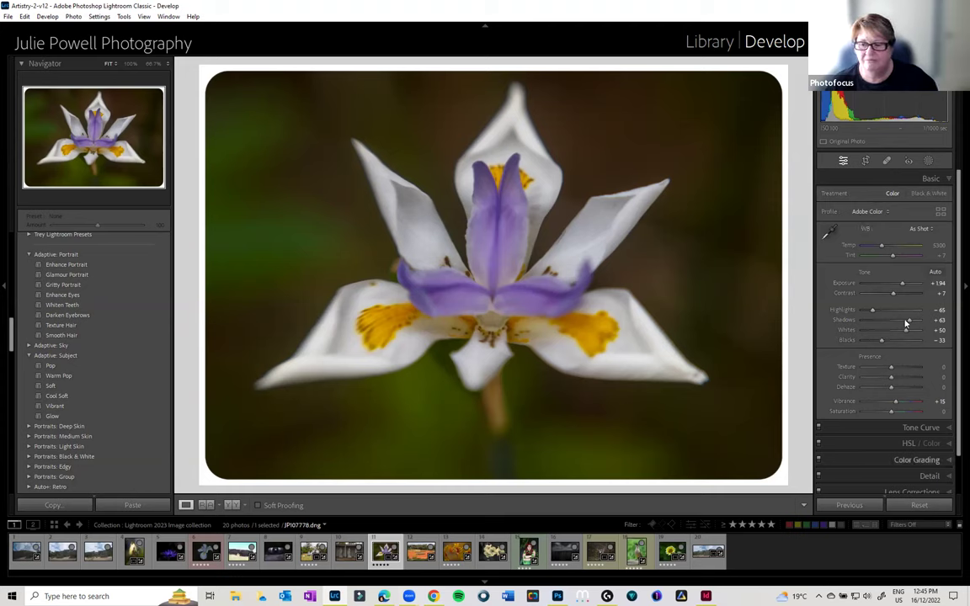
left_click(927, 193)
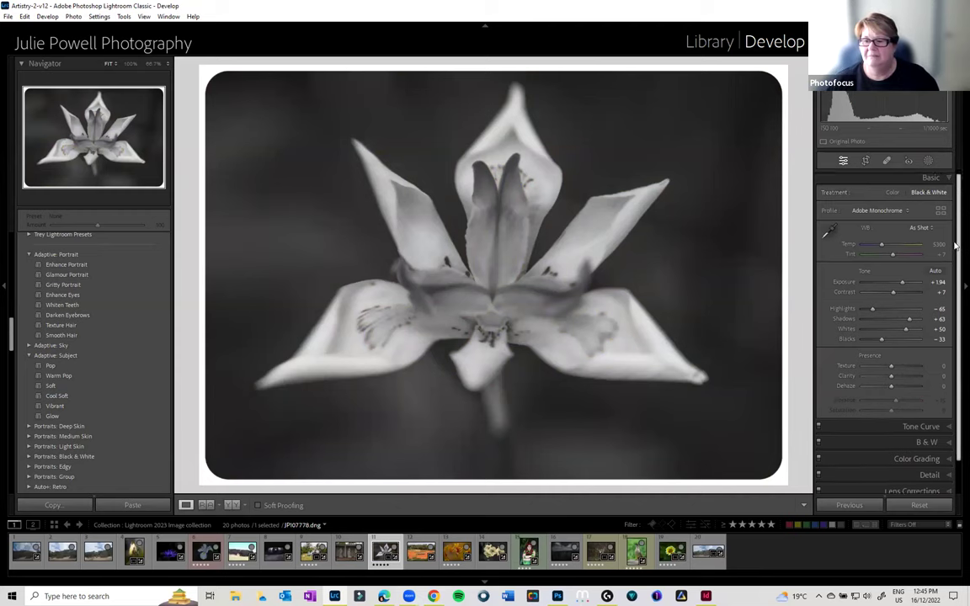
scroll(955, 244, "down", 2)
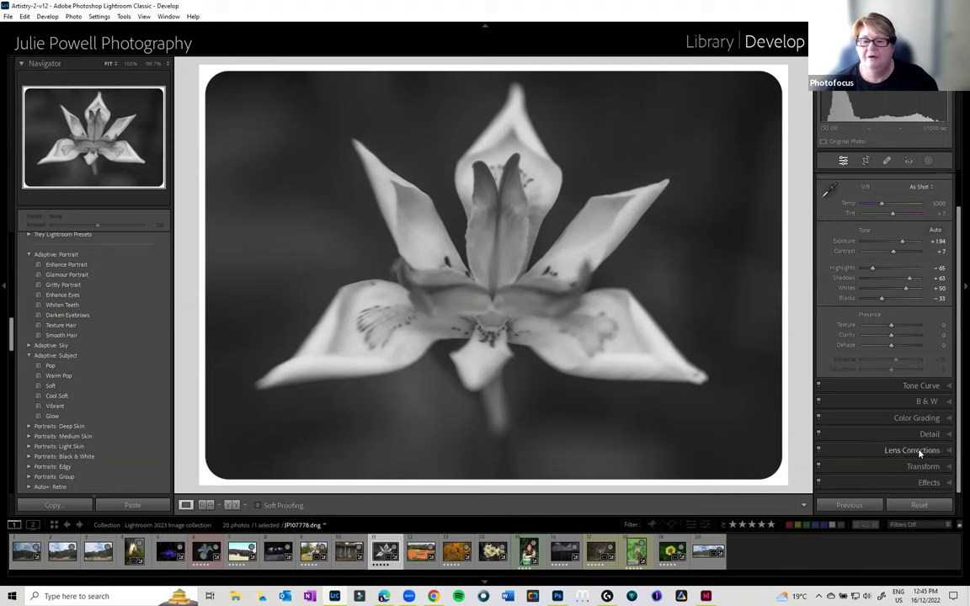
- Set the B&W colour mix to Red -12, Orange +55 and Yellow -15
left_click(935, 402)
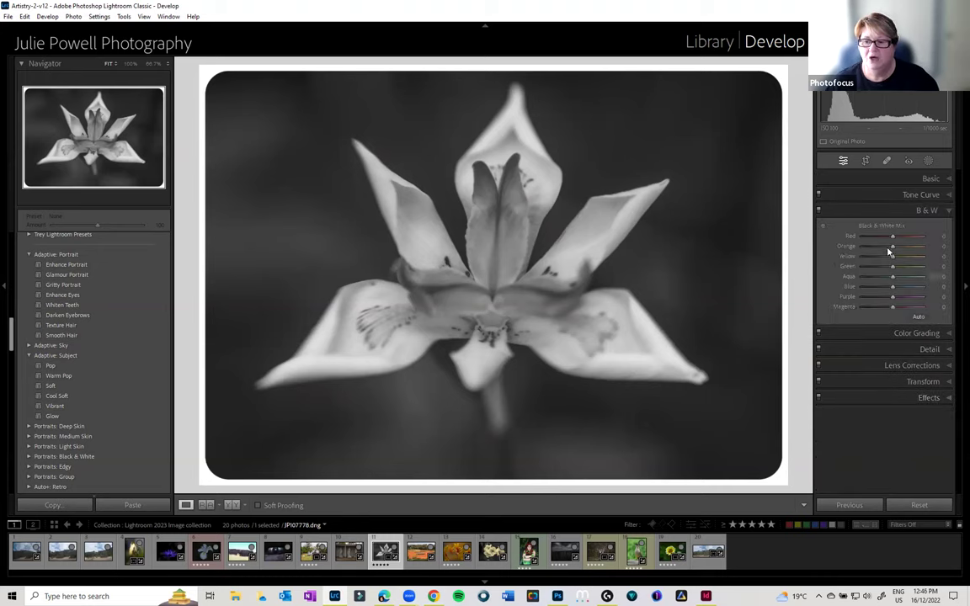
mouse_move(894, 241)
left_mouse_down()
mouse_move(876, 238)
mouse_move(932, 242)
mouse_move(881, 260)
left_mouse_up()
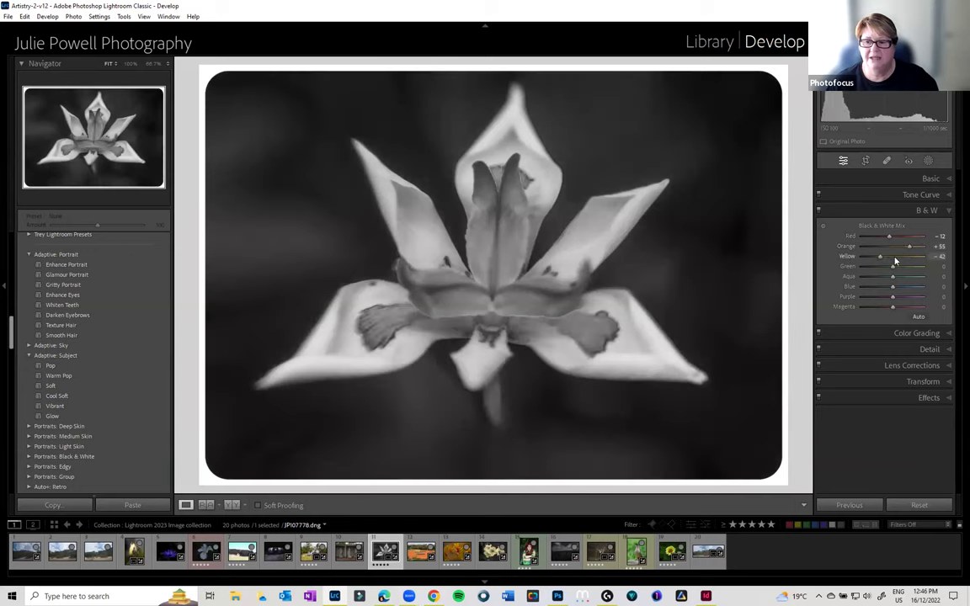
left_click(888, 257)
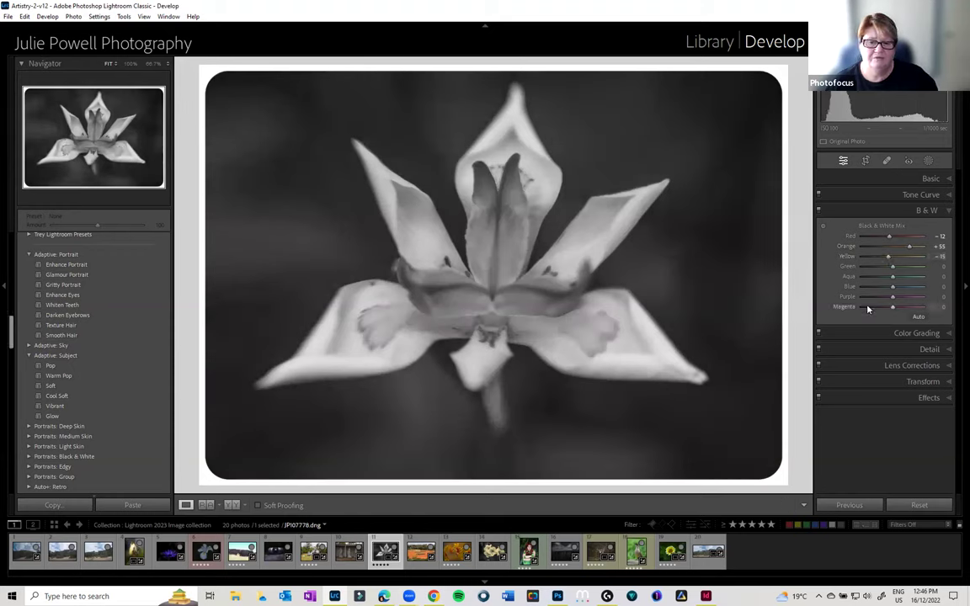
- Tint the monochrome iris sepia with Color Grading global Hue 35, Saturation 44
left_click(944, 335)
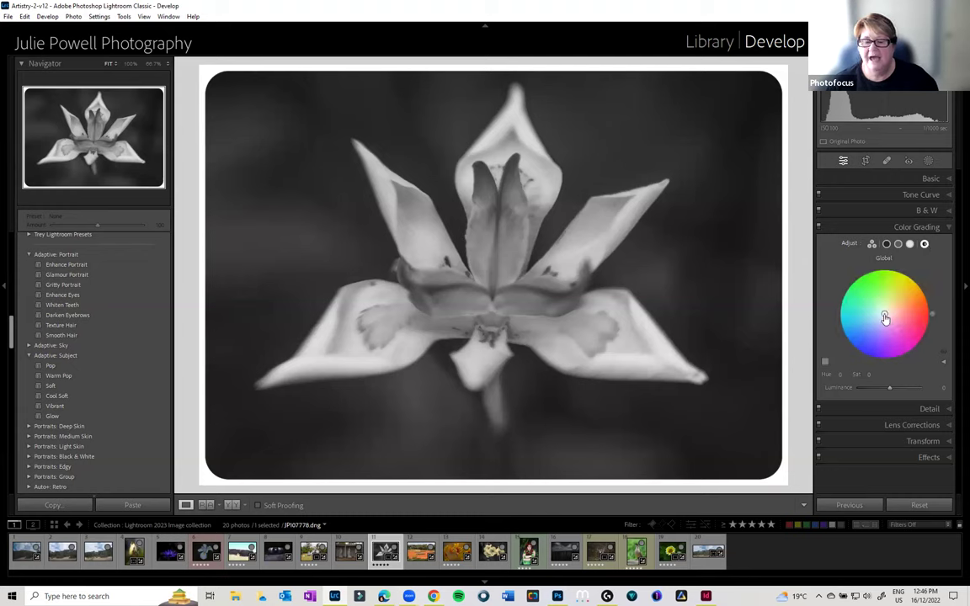
left_click_drag(884, 313, 897, 301)
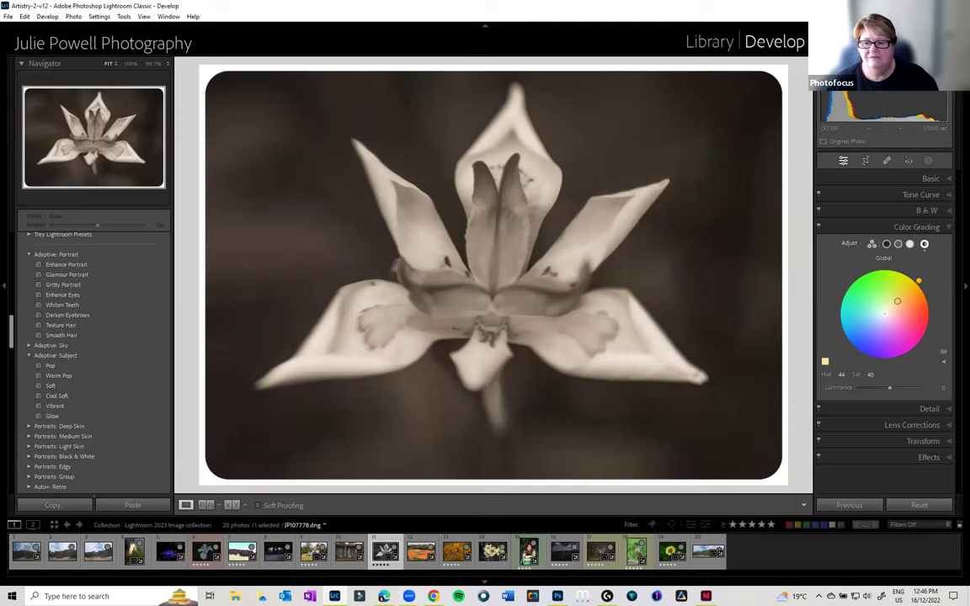
left_click_drag(898, 301, 885, 314)
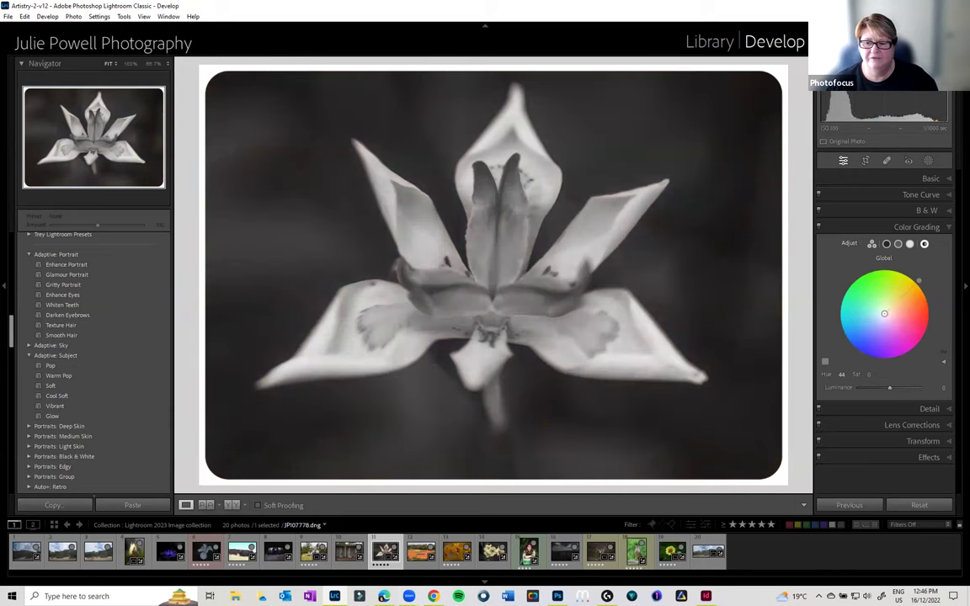
mouse_move(884, 313)
left_mouse_down()
mouse_move(867, 312)
mouse_move(893, 331)
mouse_move(912, 322)
mouse_move(883, 312)
mouse_move(901, 305)
left_mouse_up()
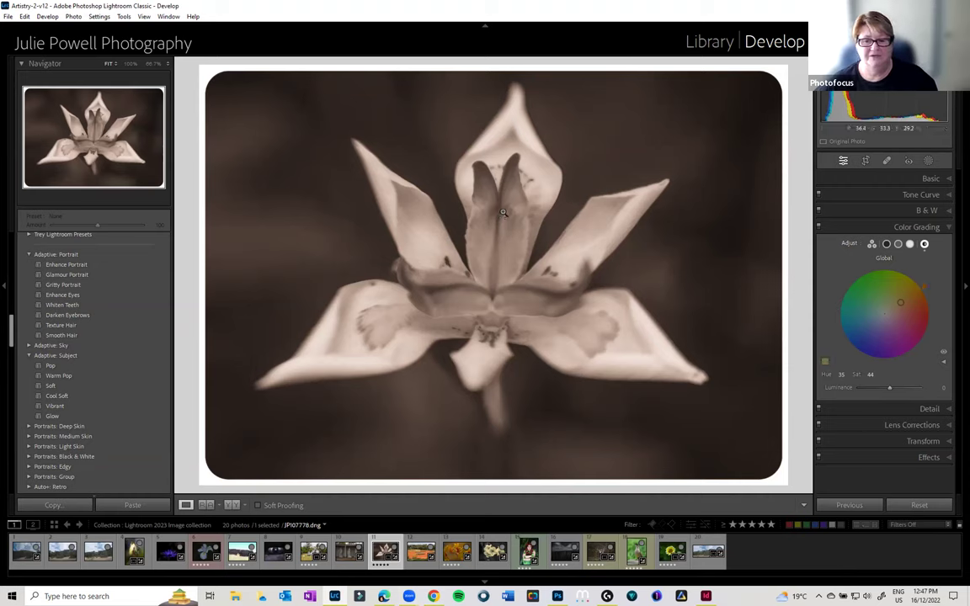
- Set Effects grain to Amount 23, Size 68 and Roughness 75
left_click(945, 459)
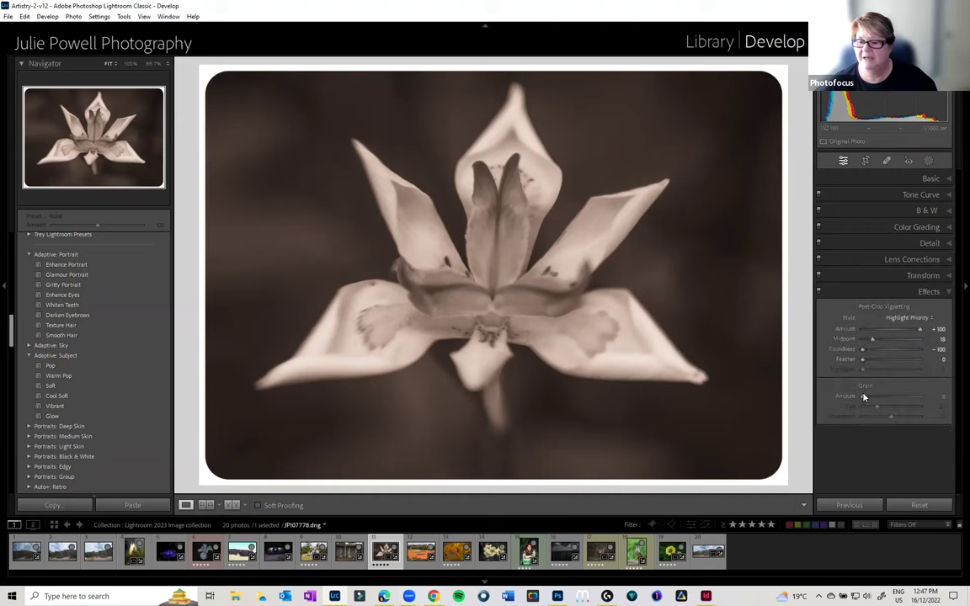
left_click_drag(882, 401, 914, 401)
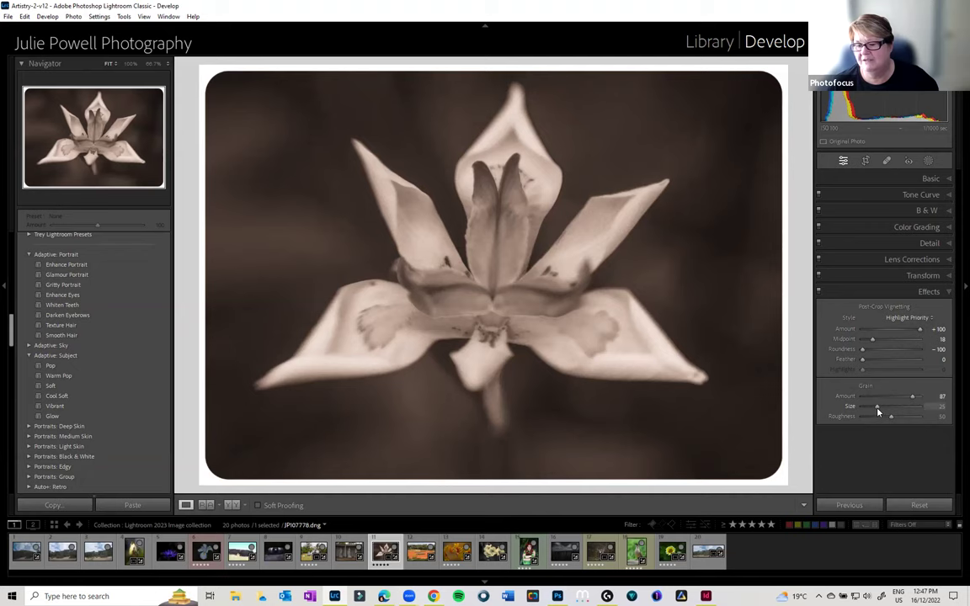
left_click_drag(878, 412, 870, 411)
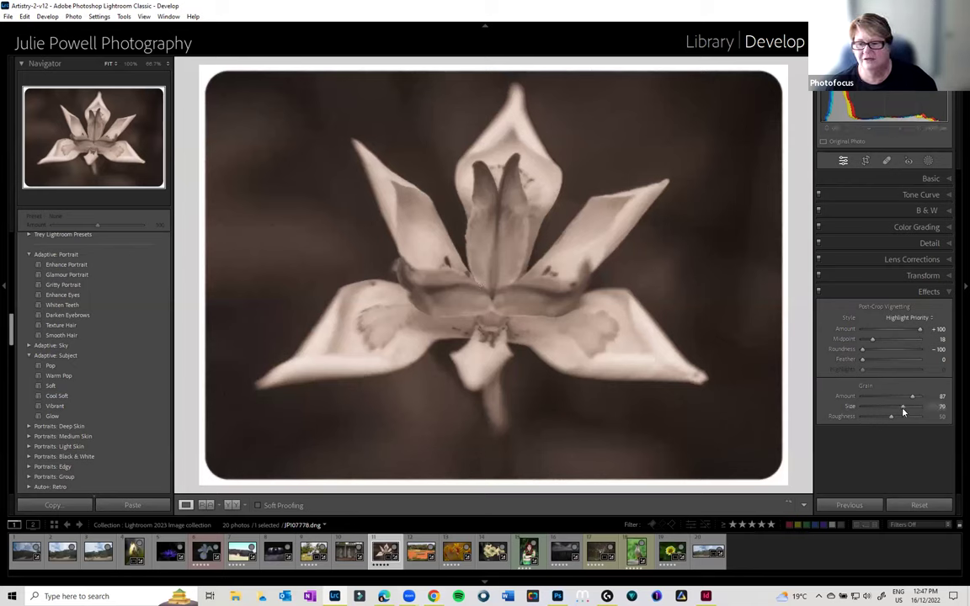
key("Down")
key("Down")
left_click_drag(883, 420, 877, 420)
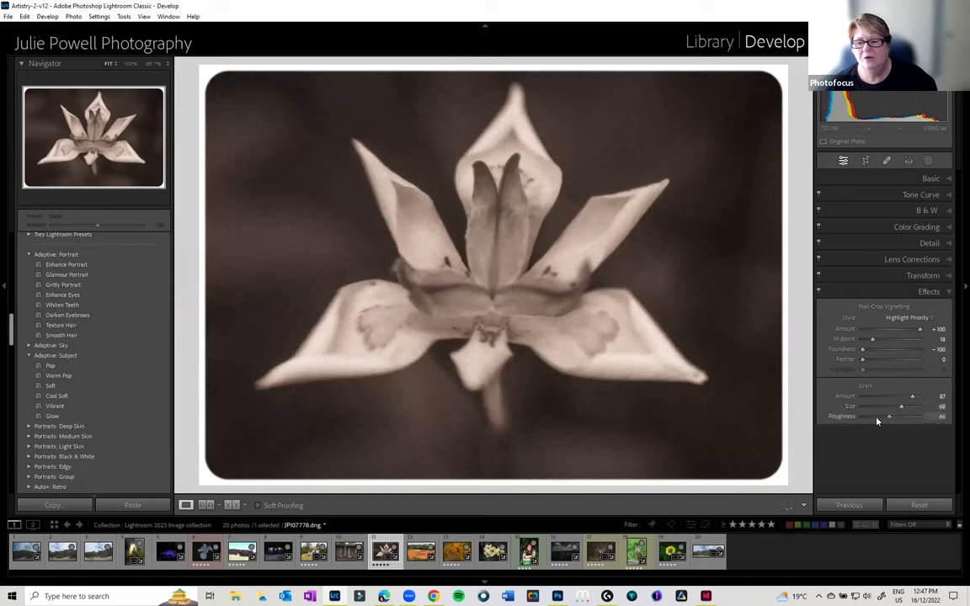
left_click(876, 419)
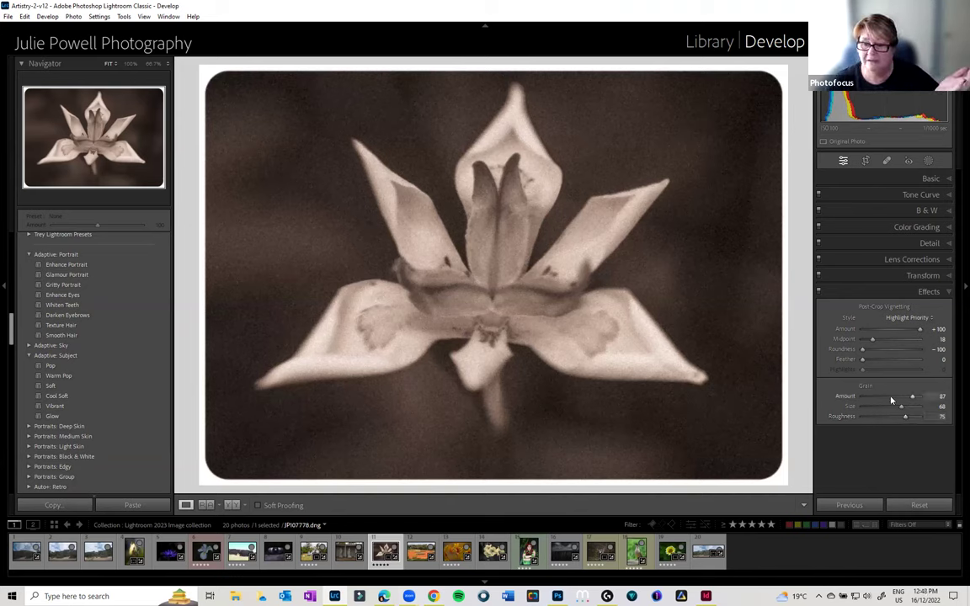
left_click_drag(891, 400, 877, 402)
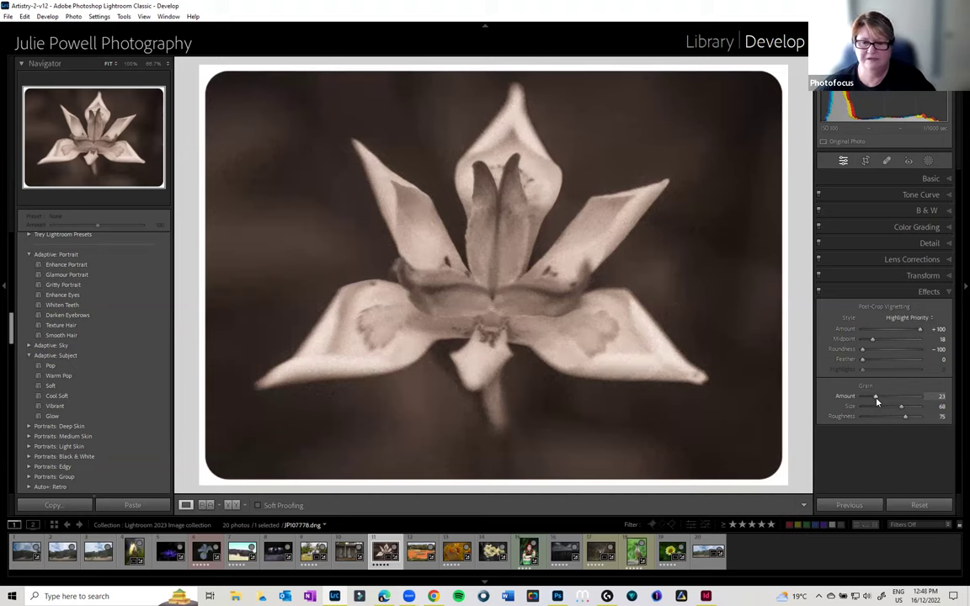
key("backslash")
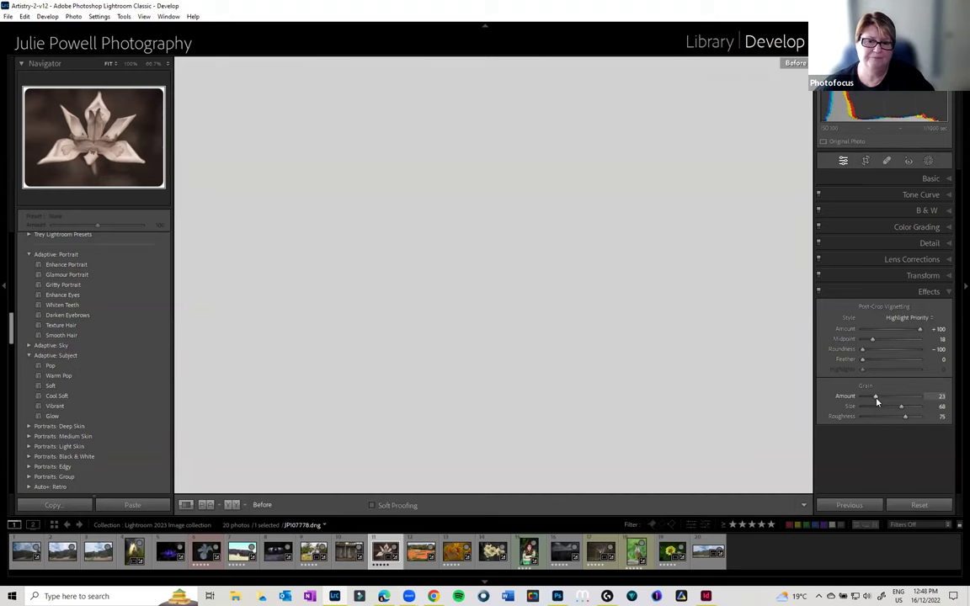
key("backslash")
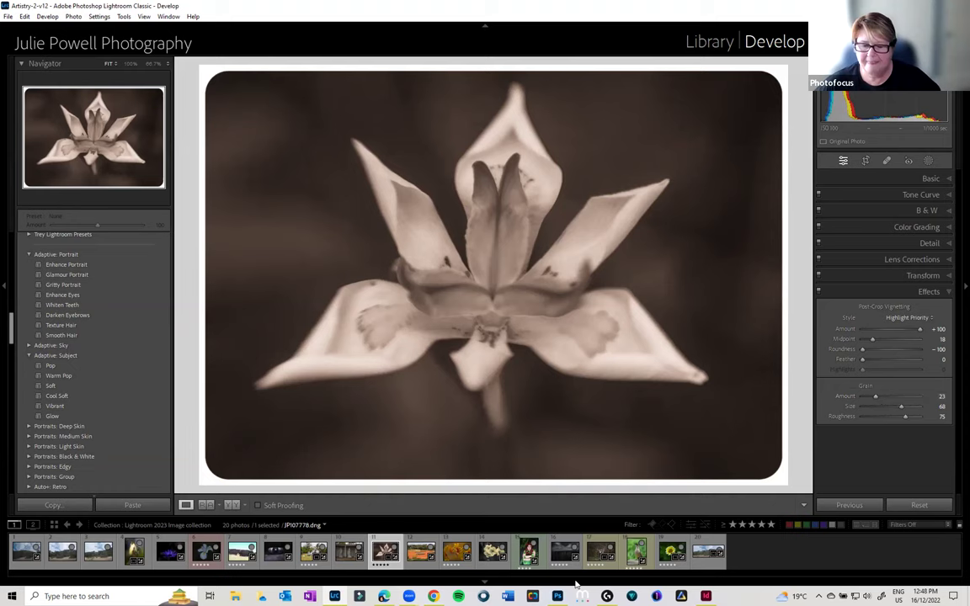
- Switch to the kangaroo paw photo JP107965.dng and set sharpening Amount to 55
left_click(457, 552)
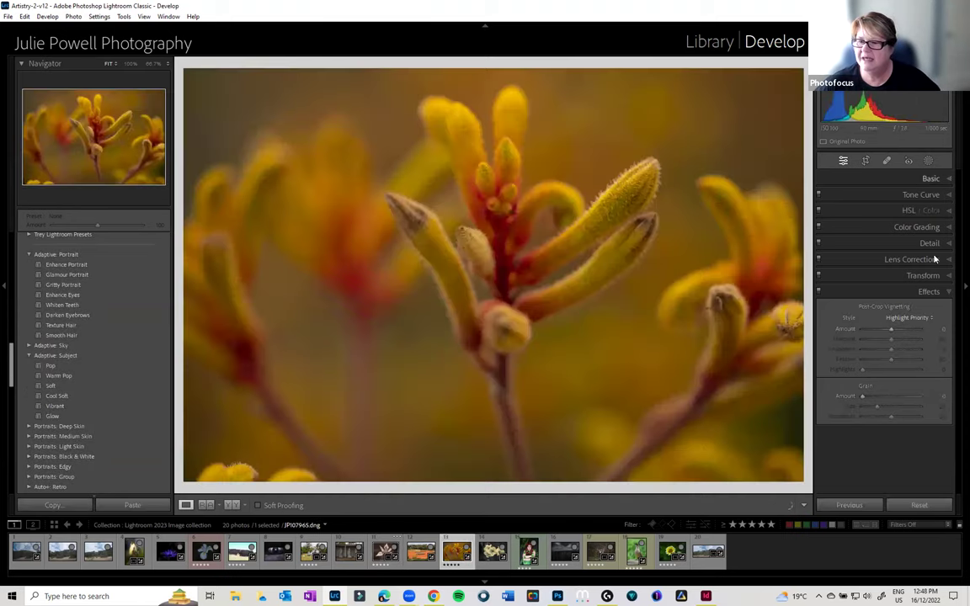
left_click(930, 243)
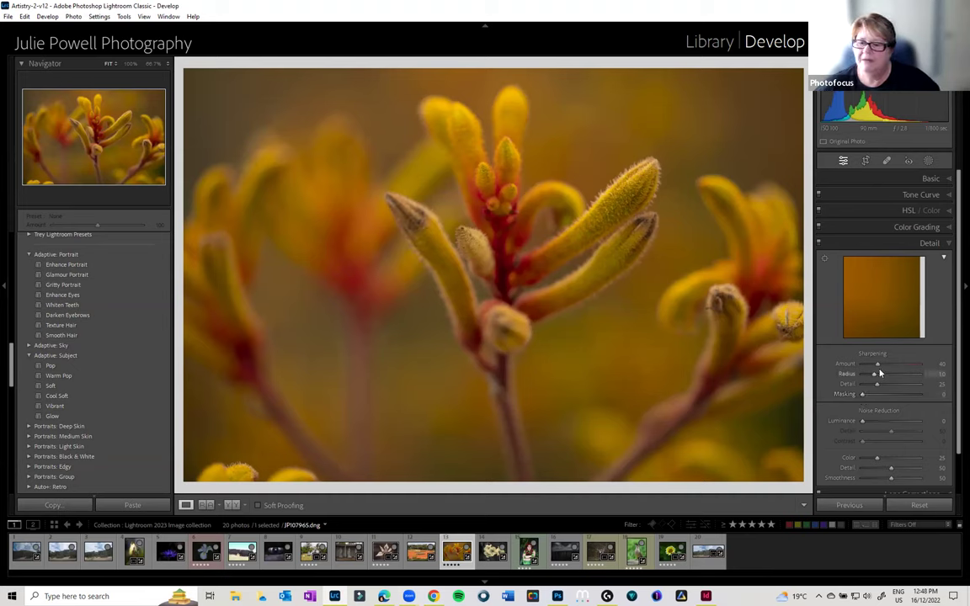
left_click_drag(877, 369, 884, 369)
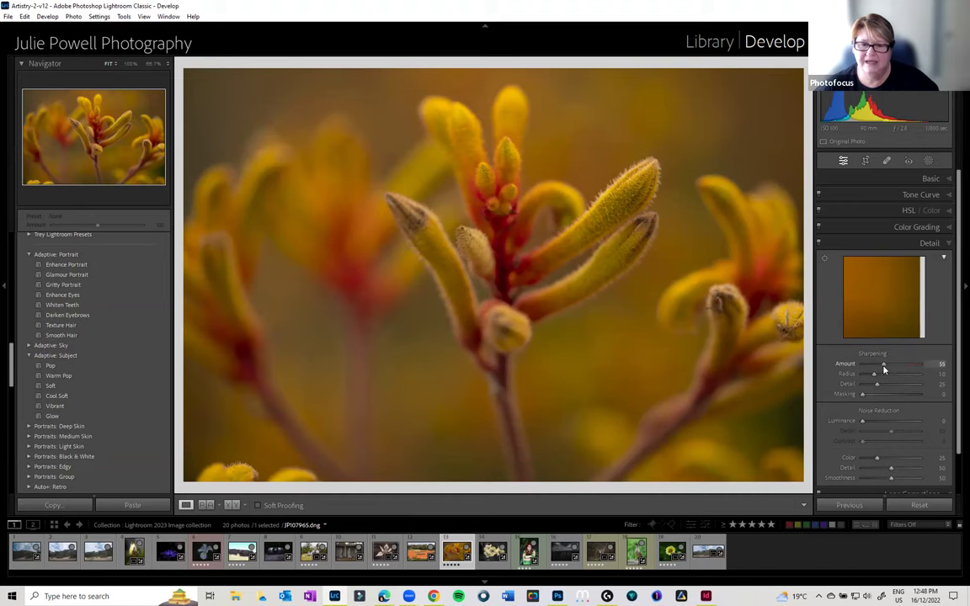
left_click(496, 189)
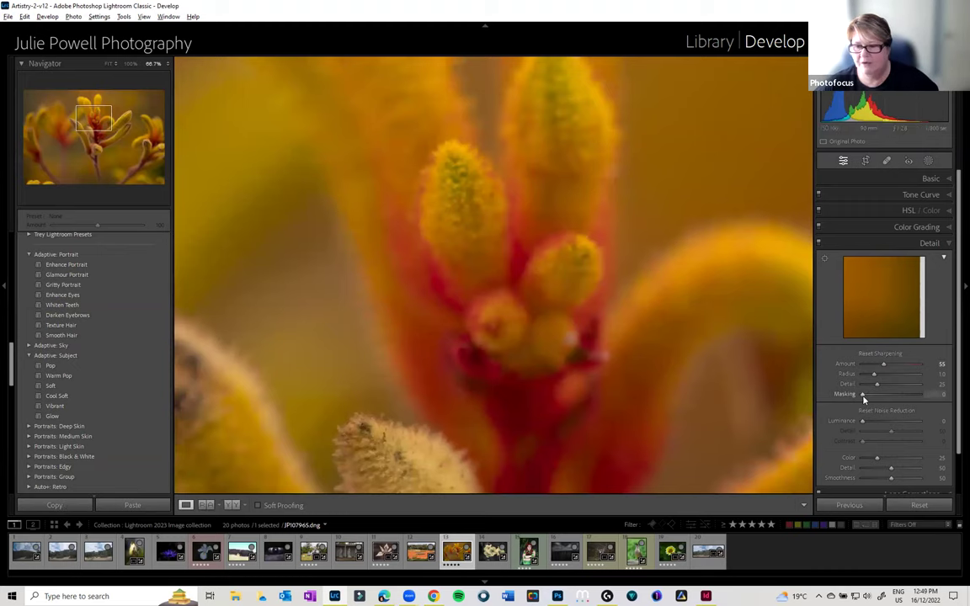
- Raise sharpening Amount to 118 and Masking to 51, previewing the edge mask
left_click_drag(863, 399, 869, 397)
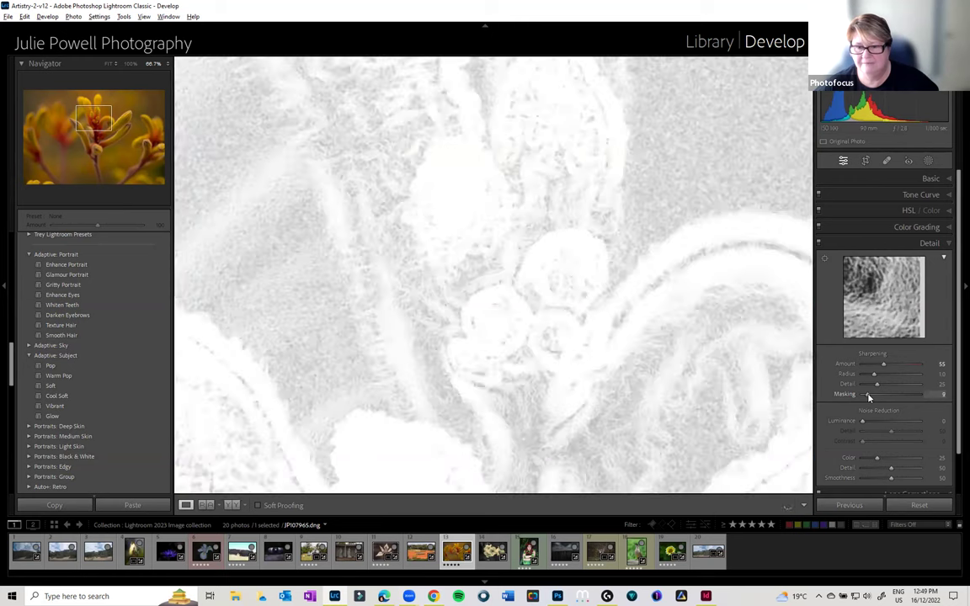
key("z")
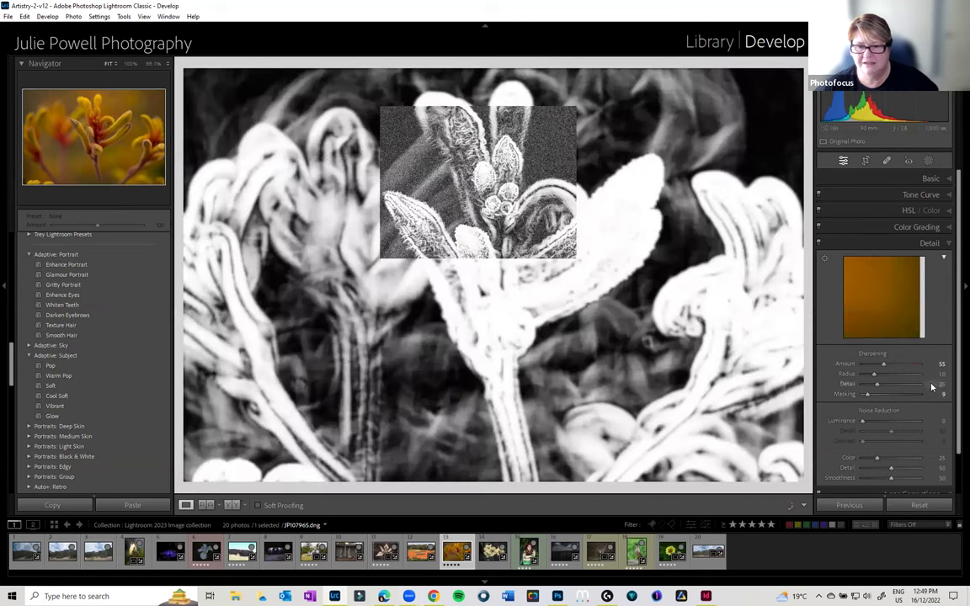
left_click_drag(934, 397, 867, 396)
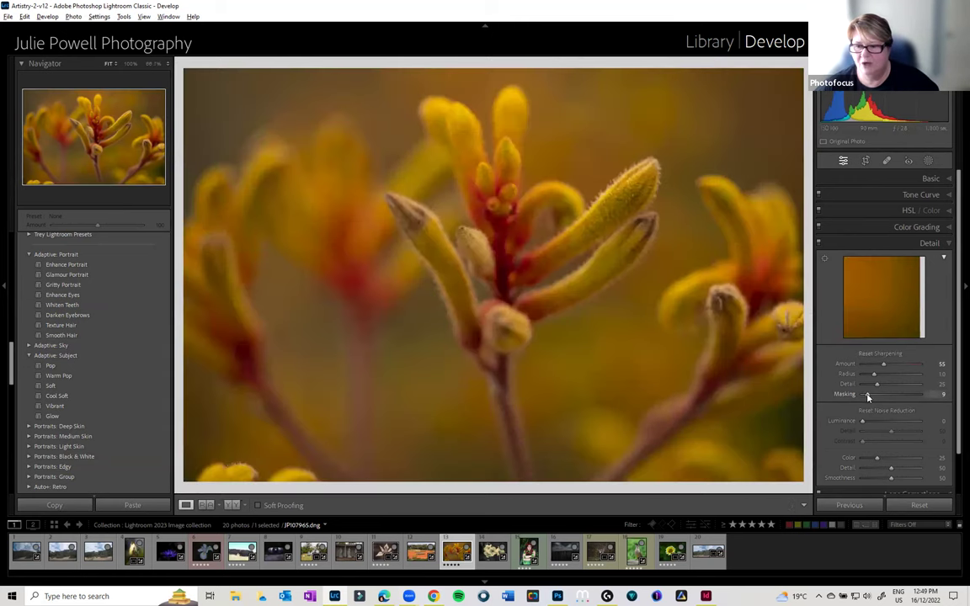
left_click(869, 396, "alt")
left_click_drag(885, 399, 886, 400)
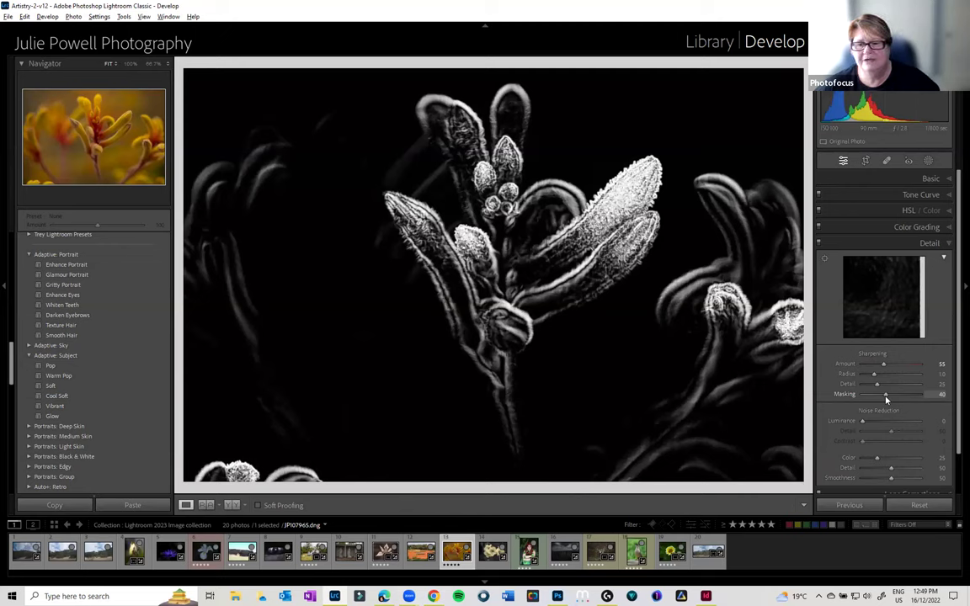
left_click_drag(884, 364, 907, 371)
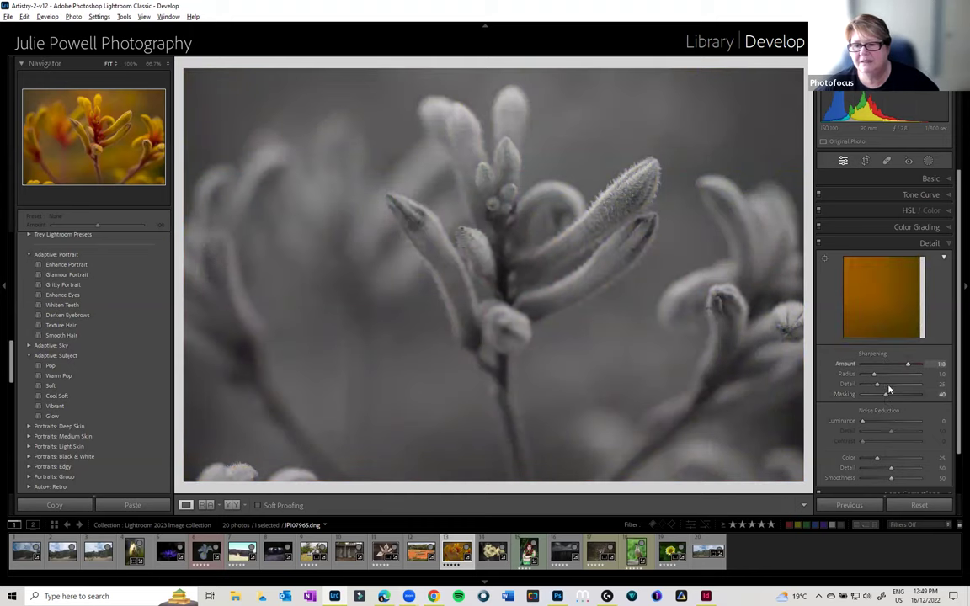
left_click_drag(885, 395, 893, 397)
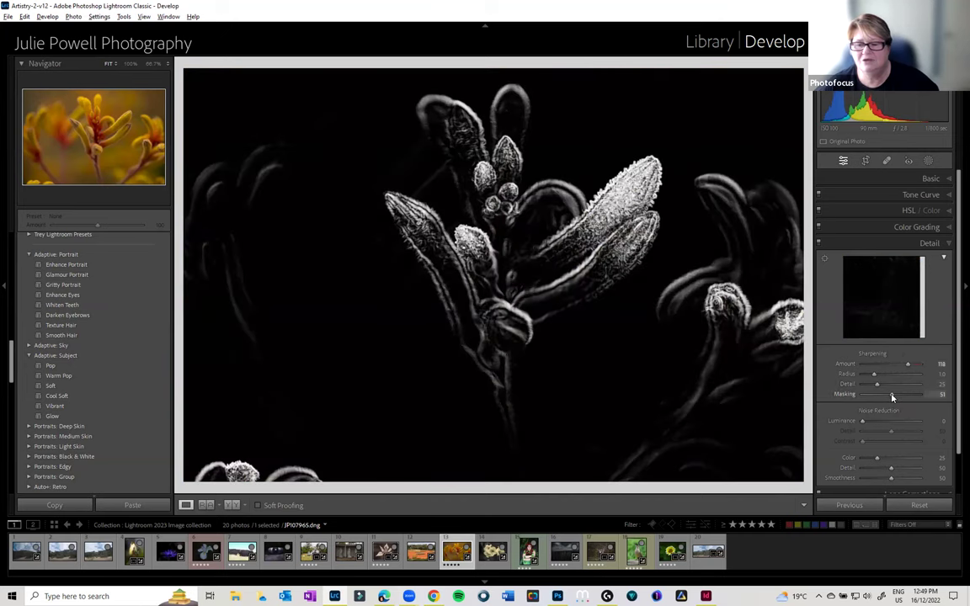
- Zoomed in on the flower centre, try sharpening Detail 100, then settle on 37
left_click_drag(893, 397, 931, 390)
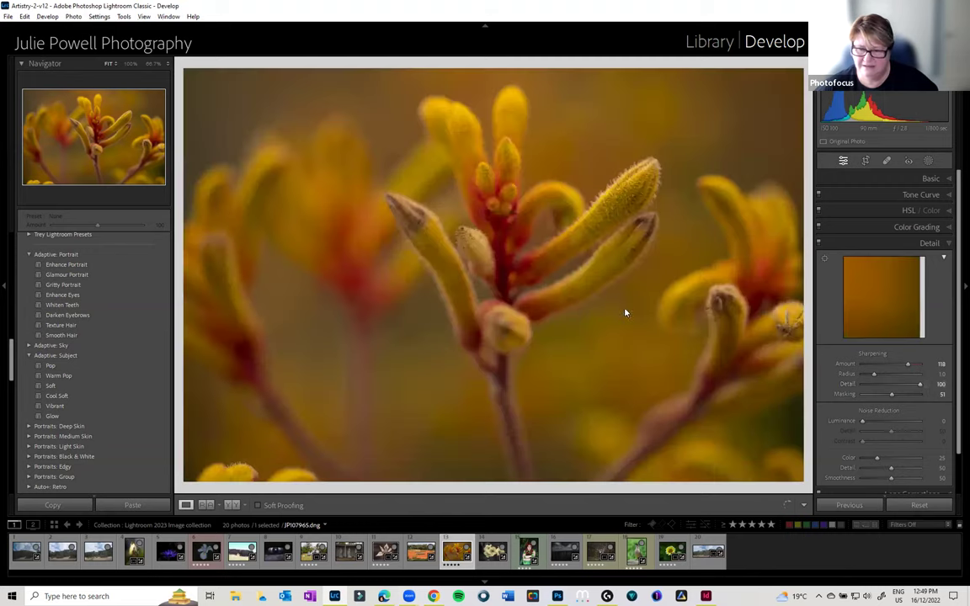
left_click(551, 277)
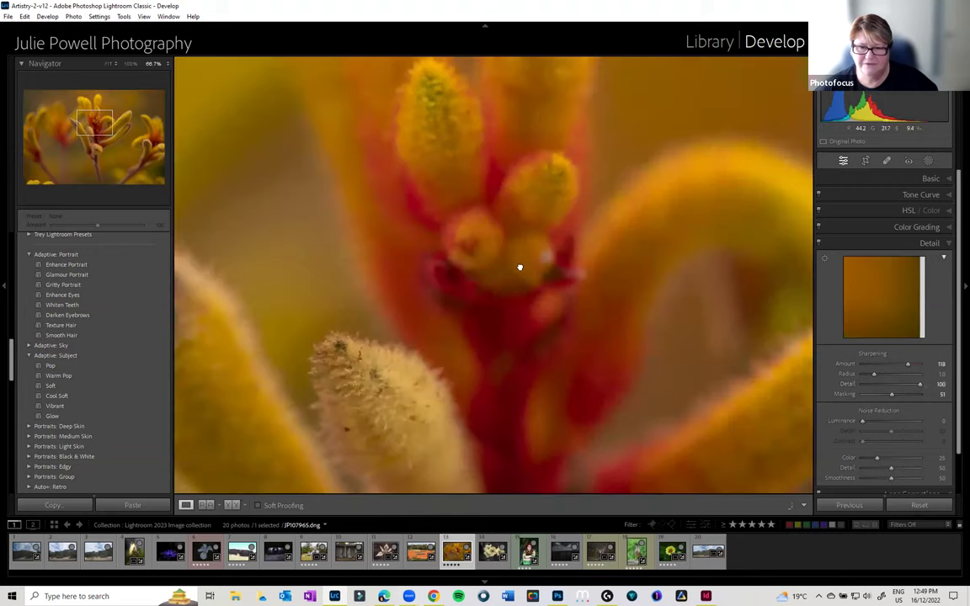
left_click_drag(921, 386, 928, 388)
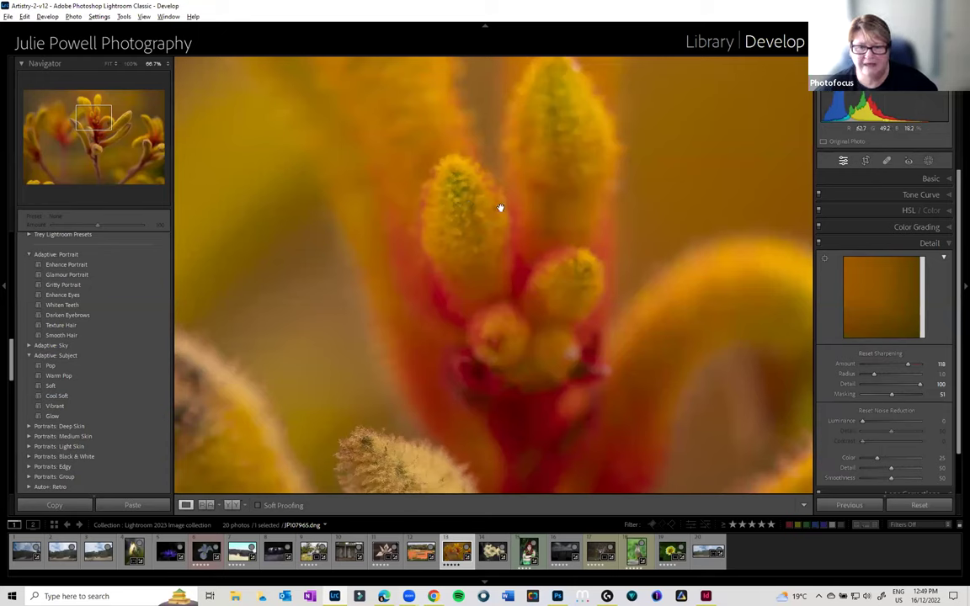
left_click_drag(919, 384, 881, 384)
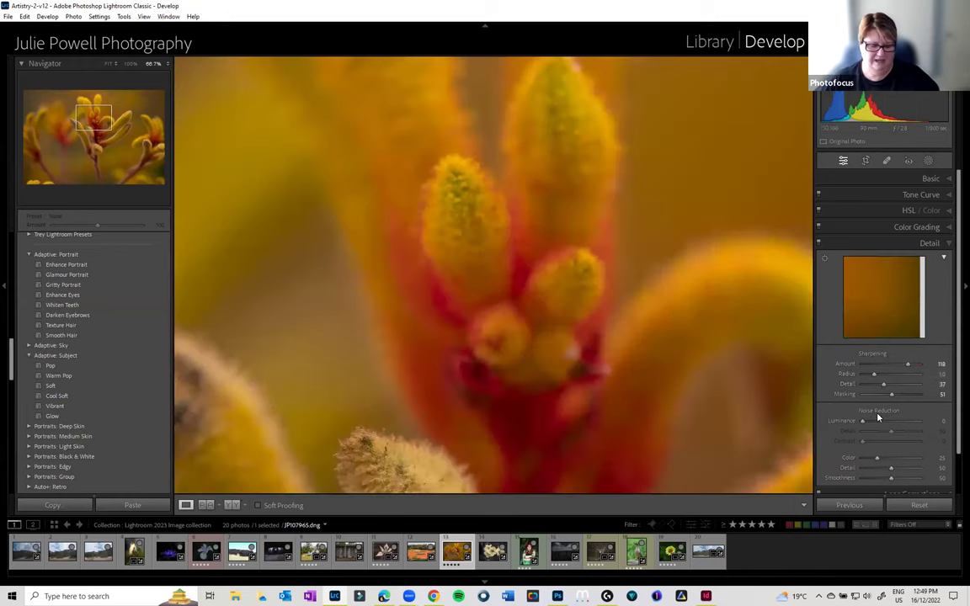
- Test extreme Blacks and Whites values, then settle on Whites +14 and Blacks +5
left_click(939, 180)
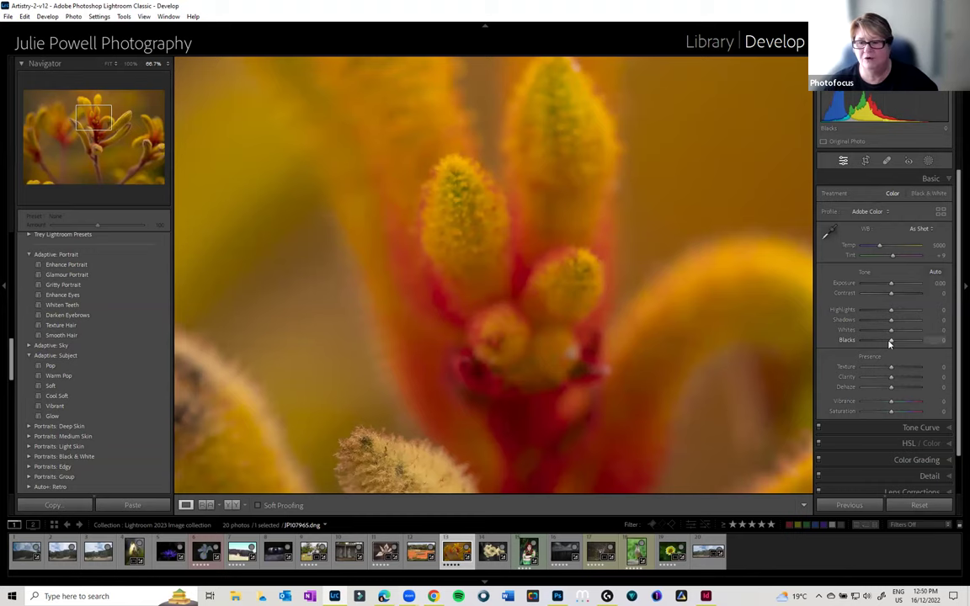
key("z")
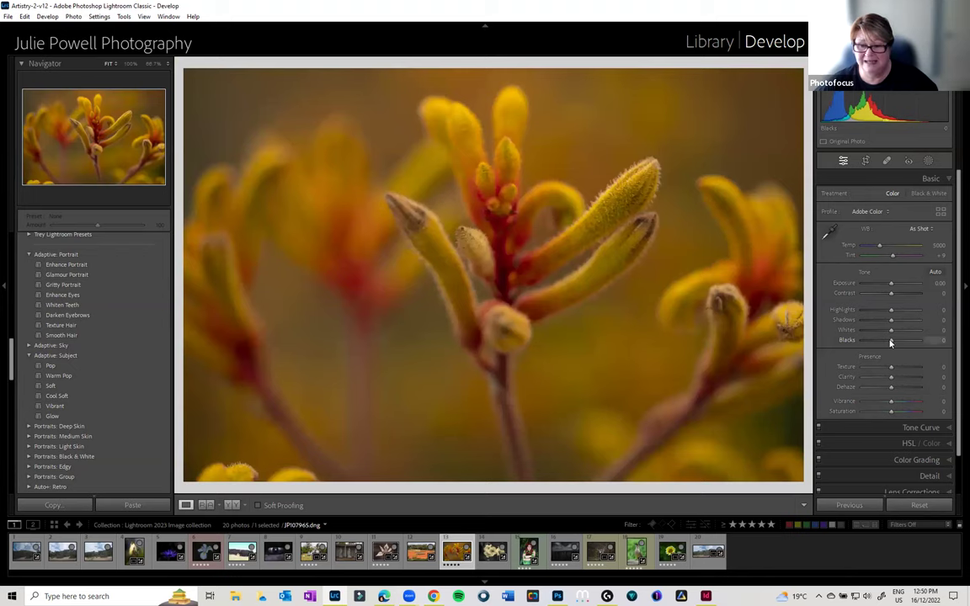
mouse_move(890, 343)
left_mouse_down()
mouse_move(848, 340)
mouse_move(873, 342)
left_mouse_up()
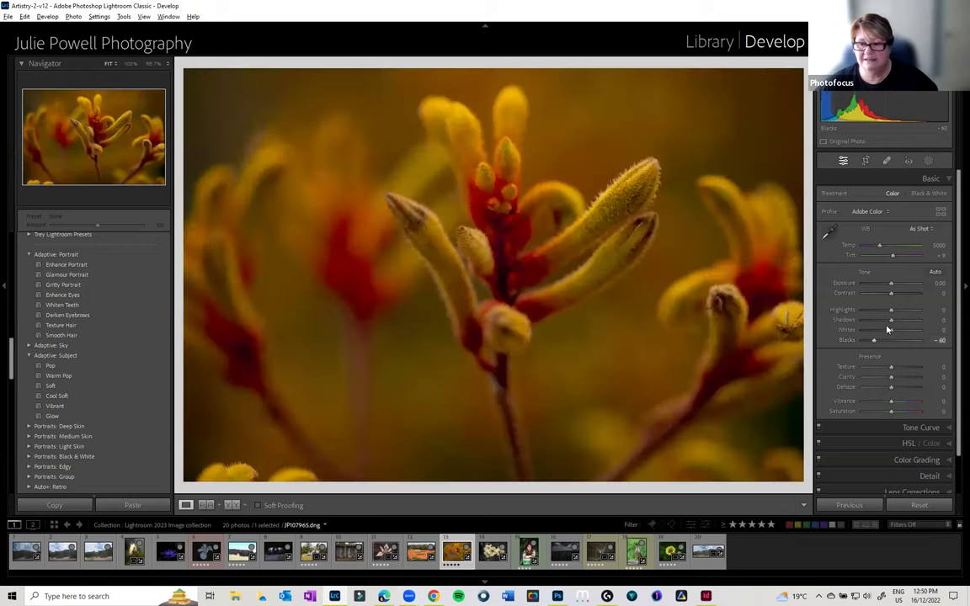
left_click(891, 330, "alt")
left_click_drag(901, 336, 931, 339)
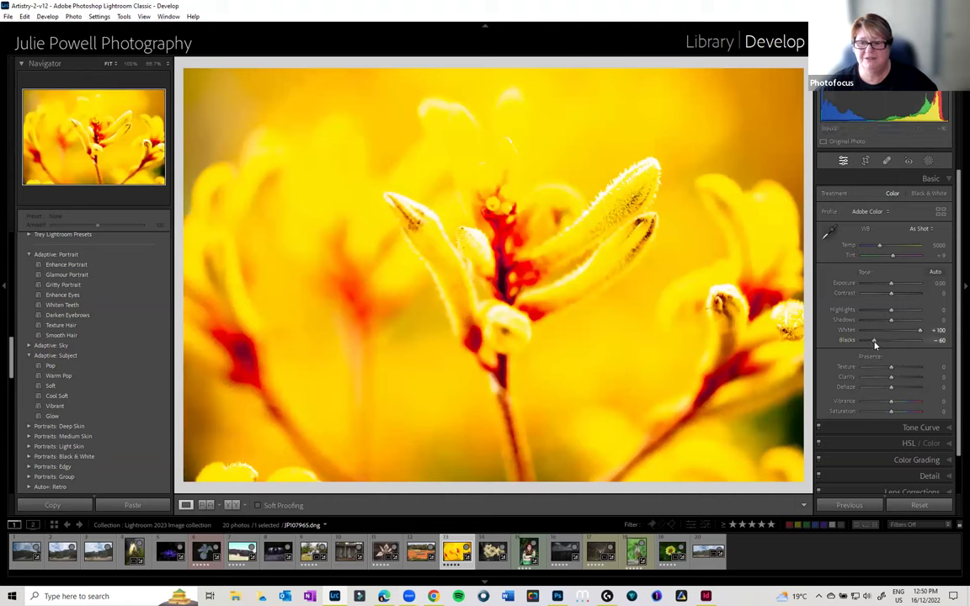
left_click_drag(874, 340, 862, 340)
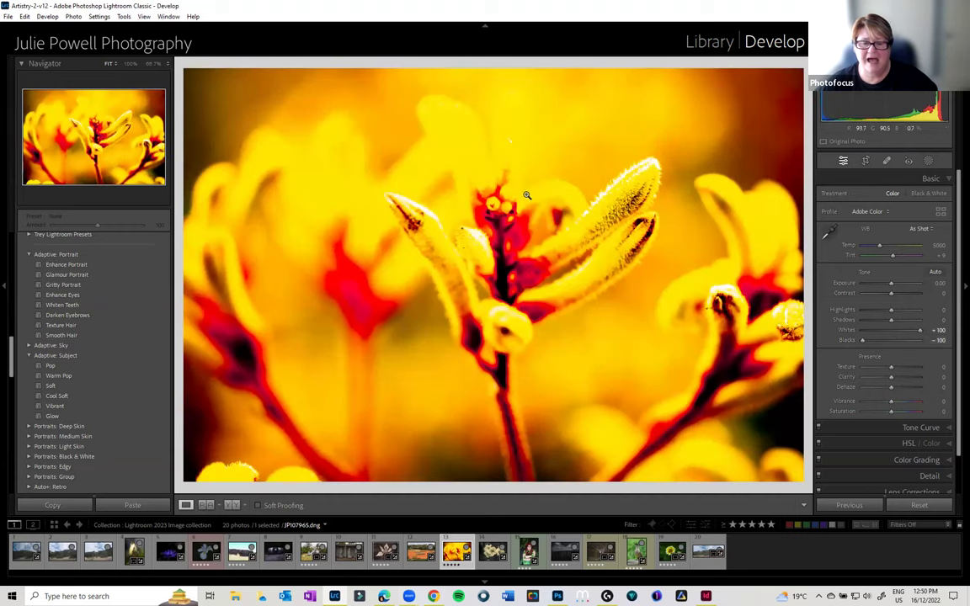
left_click(894, 341)
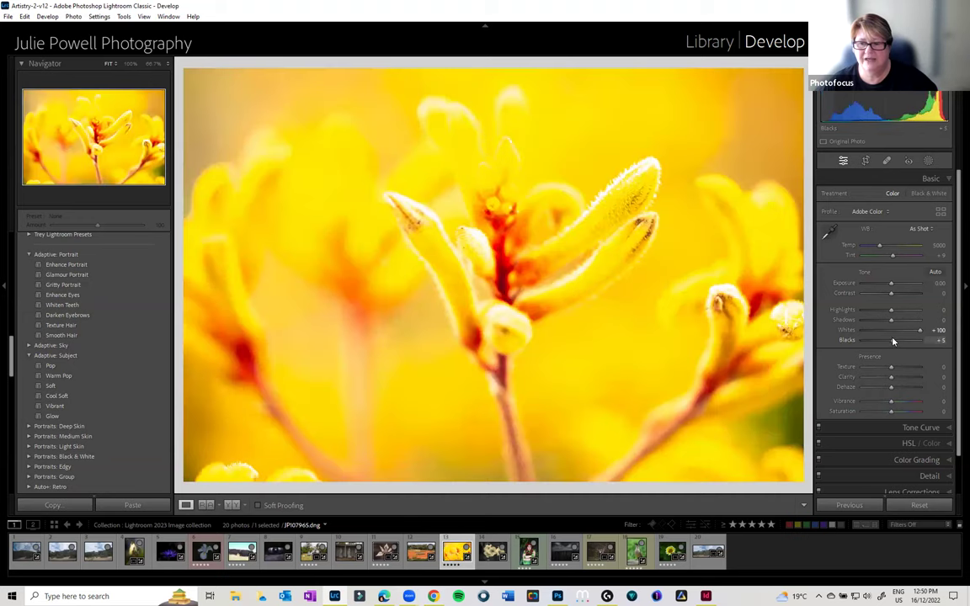
left_click(897, 332)
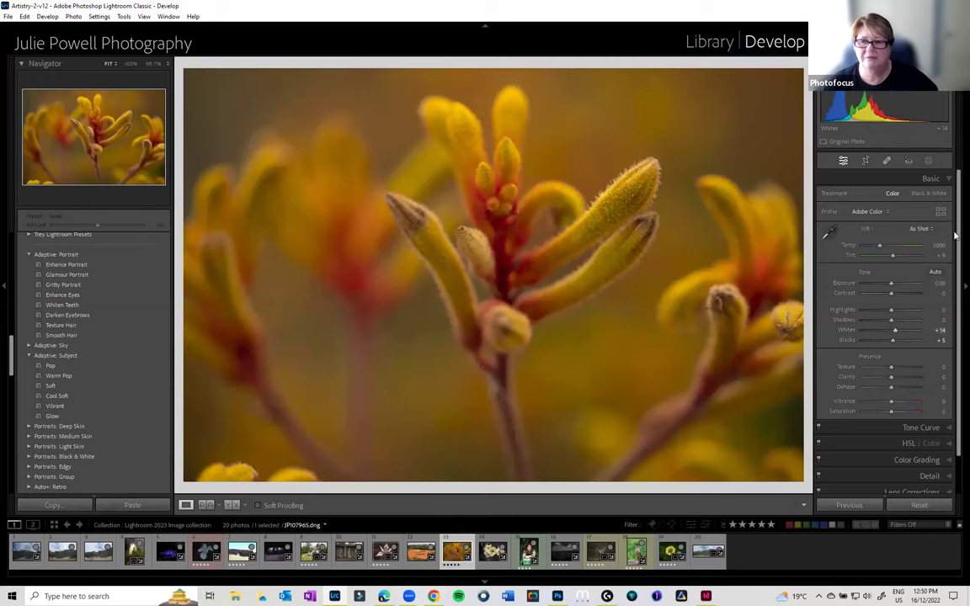
- Preview the kangaroo paw photo in black and white, set Whites +49 and Blacks -26, and restore colour
left_click(933, 194)
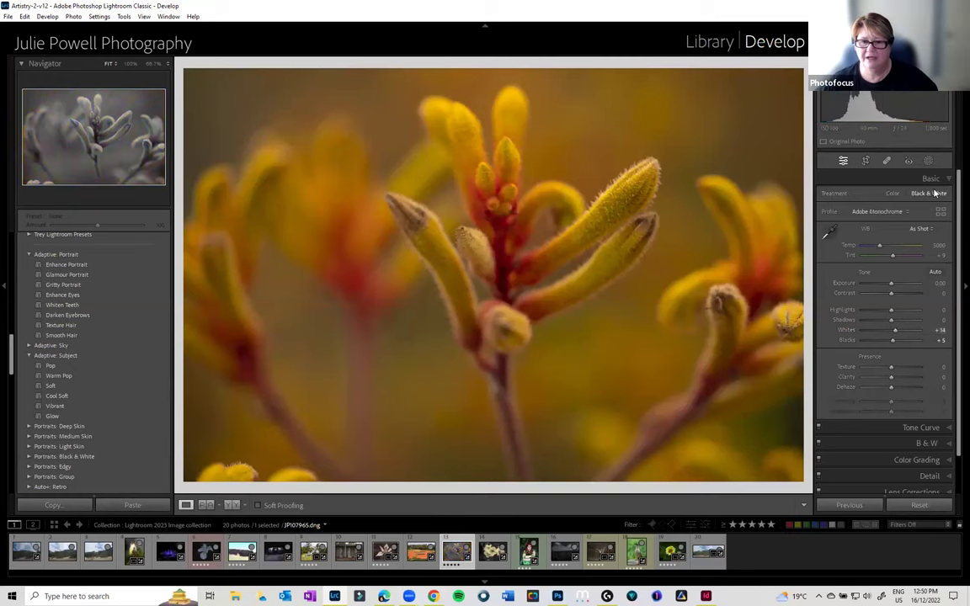
left_click(918, 335)
key("alt")
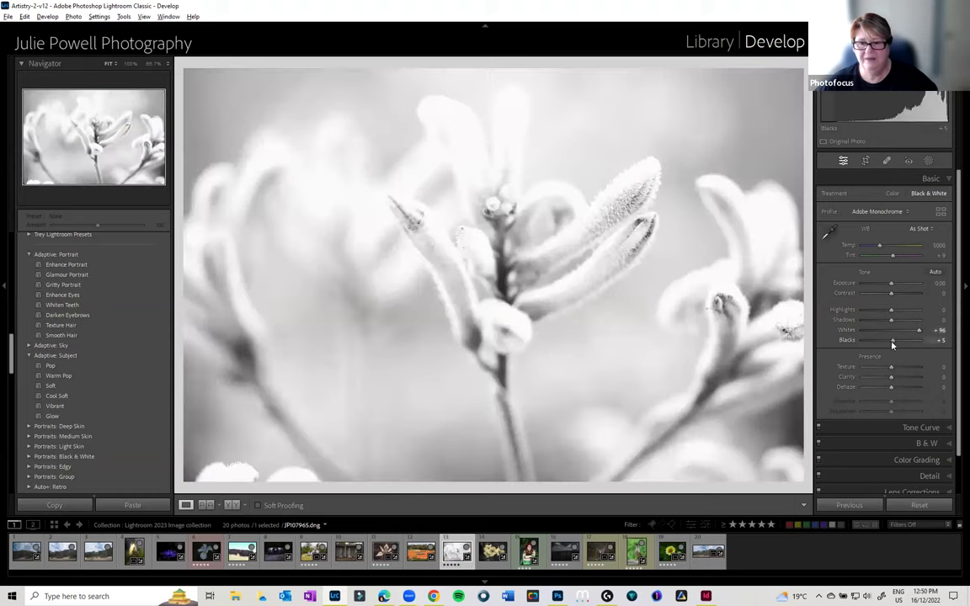
left_click_drag(893, 341, 861, 341)
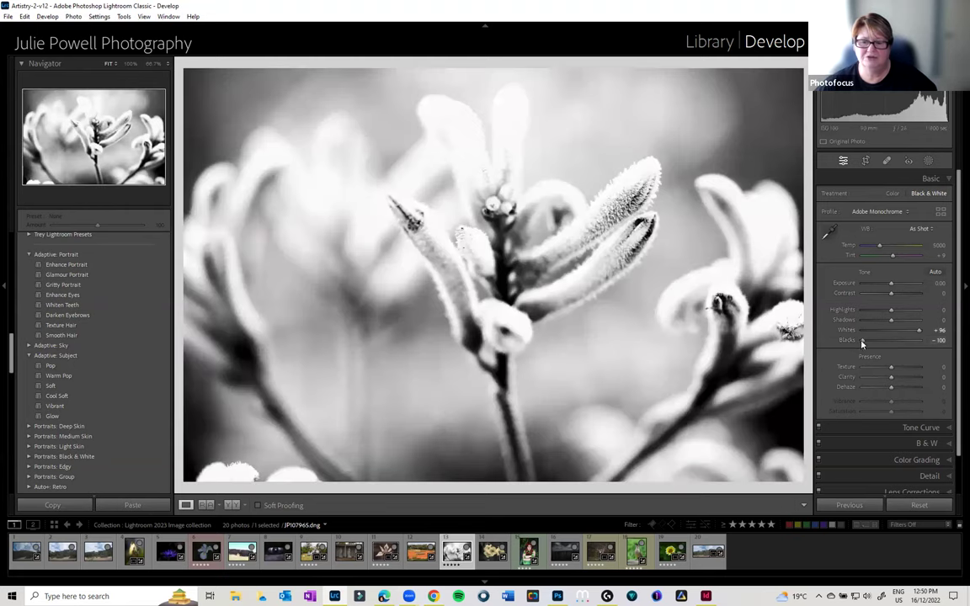
left_click_drag(863, 342, 905, 333)
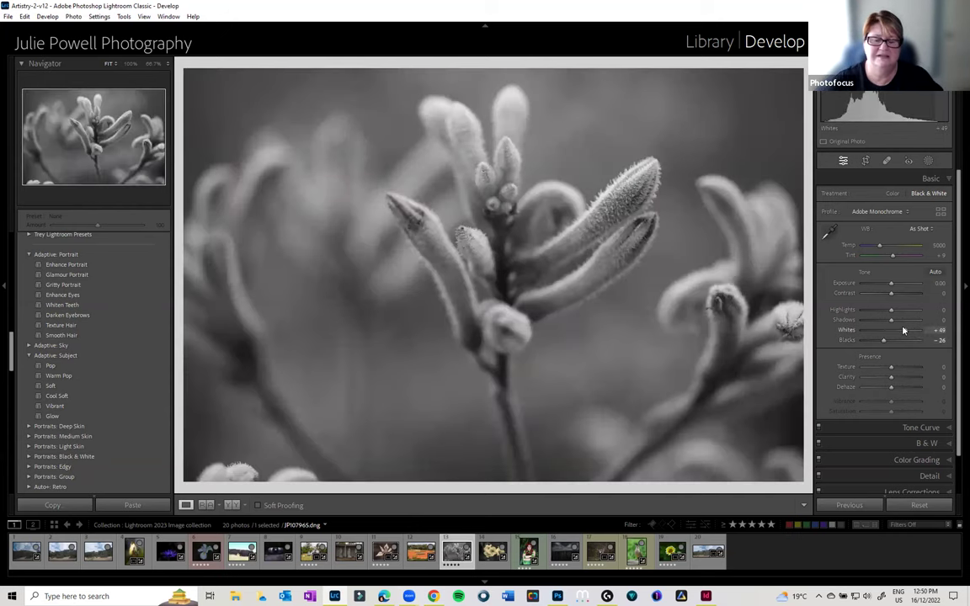
left_click(893, 193)
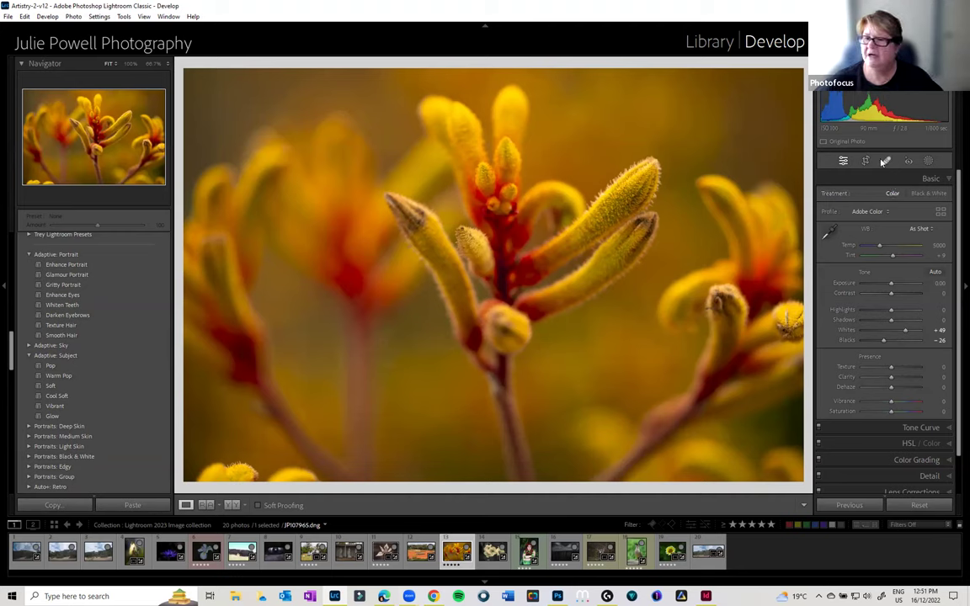
- Heal away the small white dome on the lawn of DSC07266.dng with the Healing tool
left_click(887, 162)
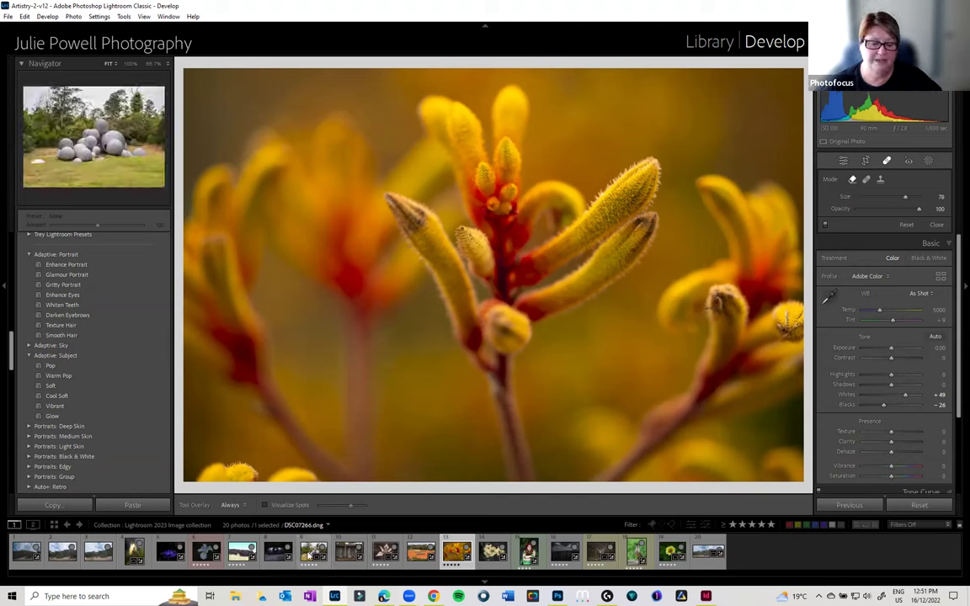
left_click(309, 557)
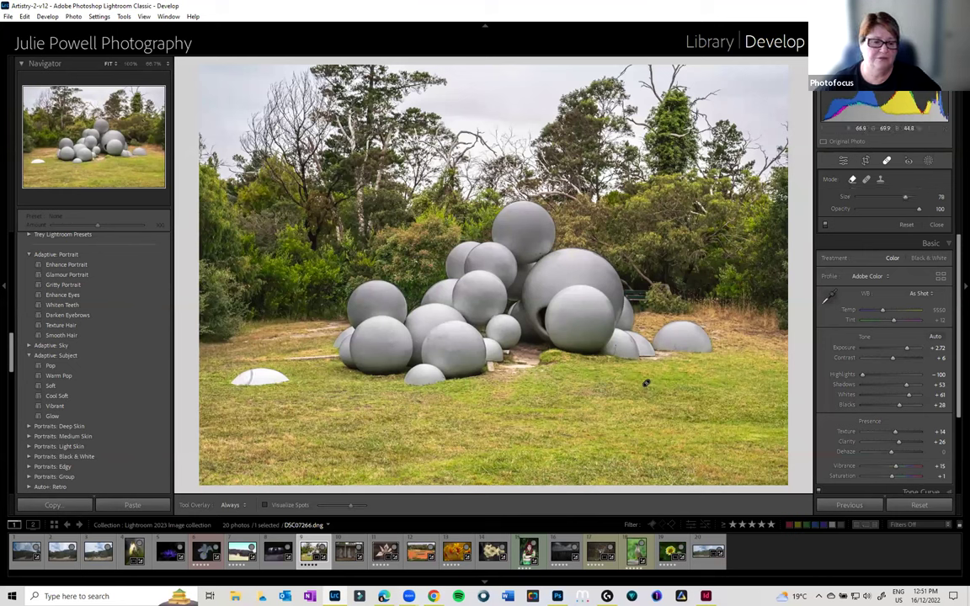
left_click_drag(234, 381, 290, 384)
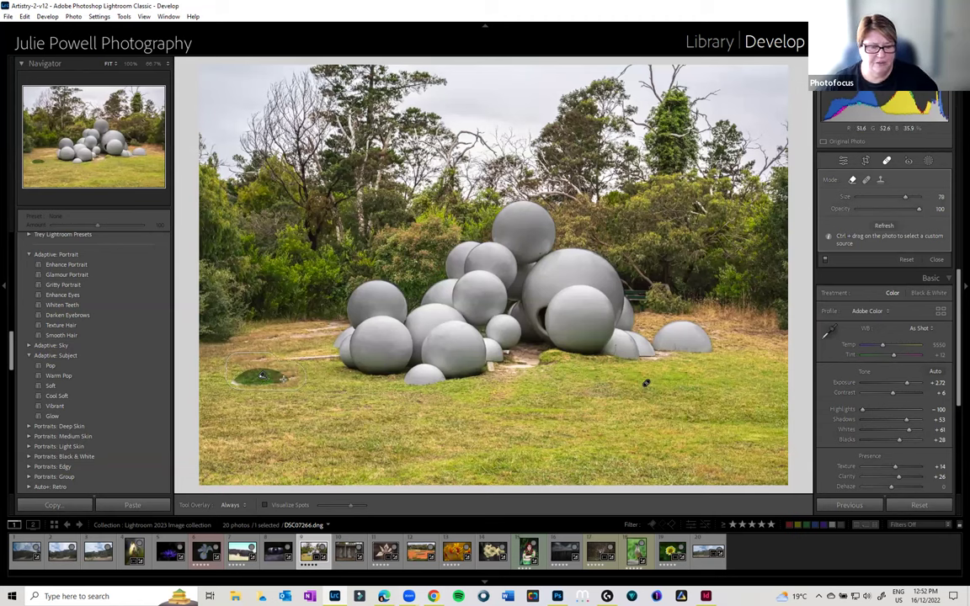
left_click(412, 460)
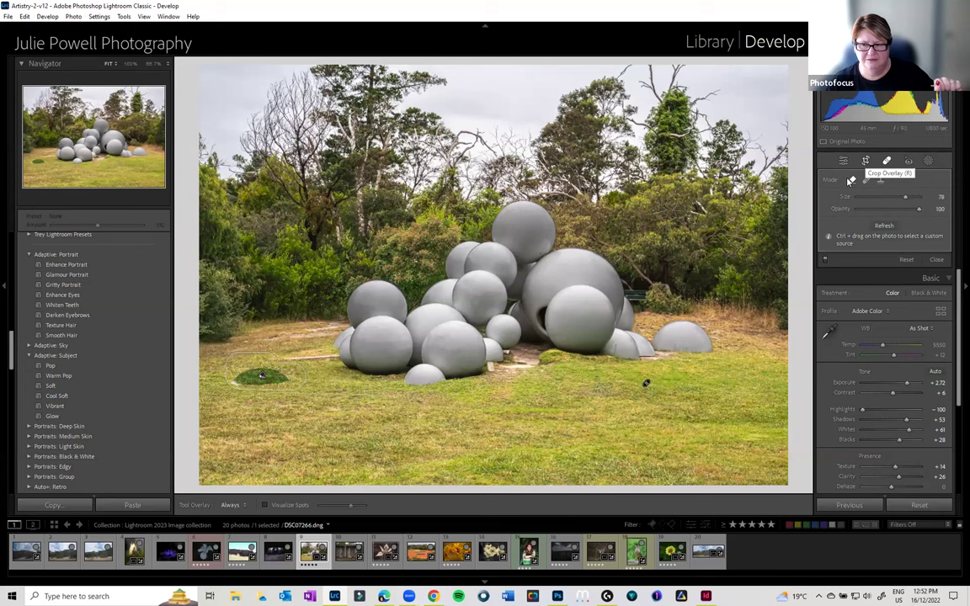
left_click(937, 260)
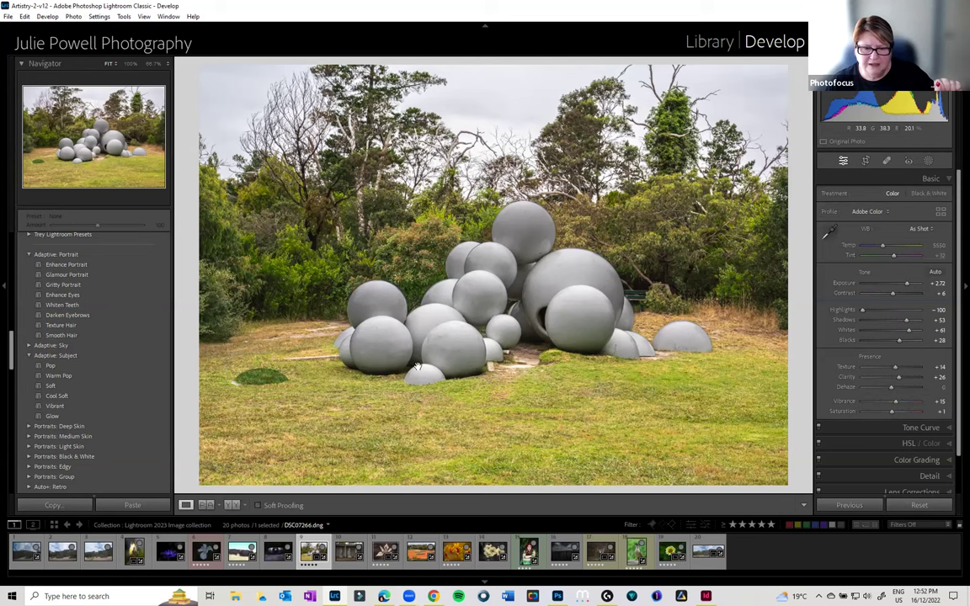
- Undo the first heal and paint a new heal spot over the white dome left of the spheres
left_click_drag(420, 365, 758, 316)
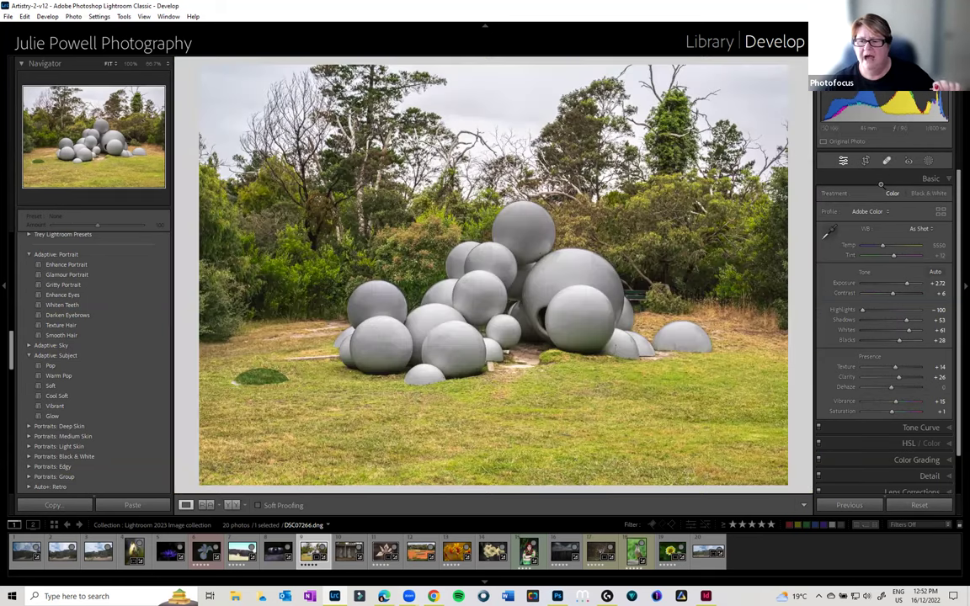
key("q")
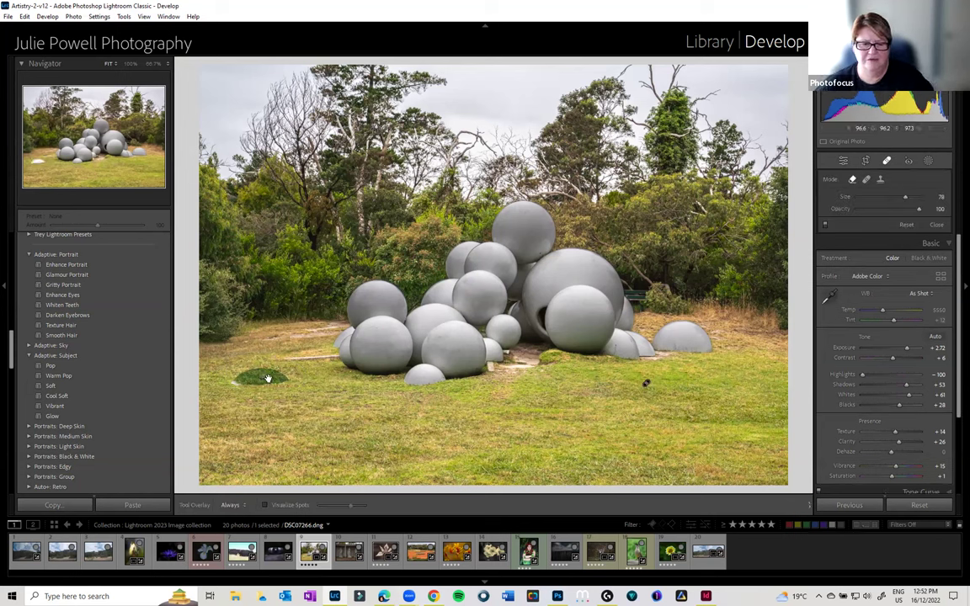
key("ctrl+z")
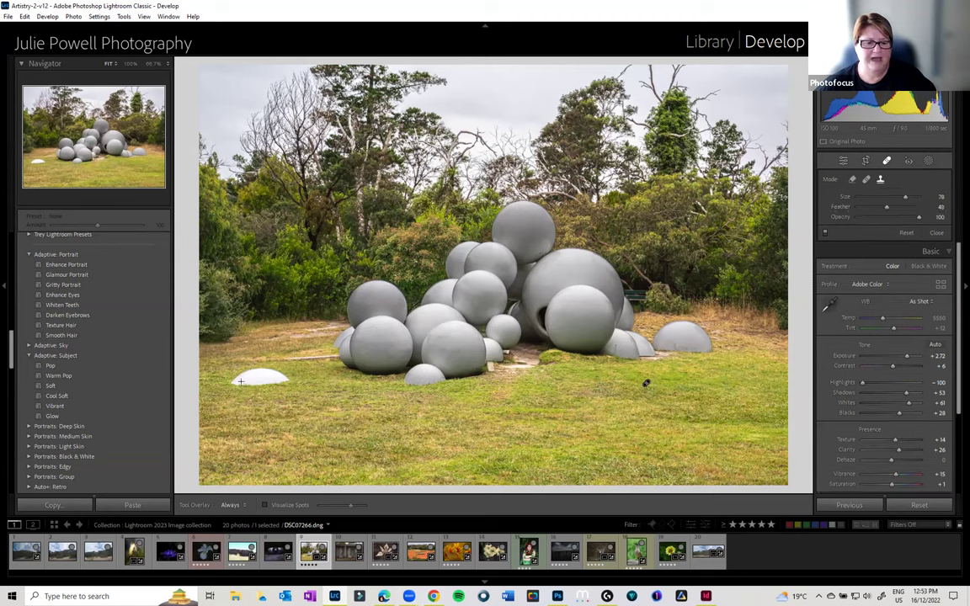
left_click_drag(240, 382, 285, 381)
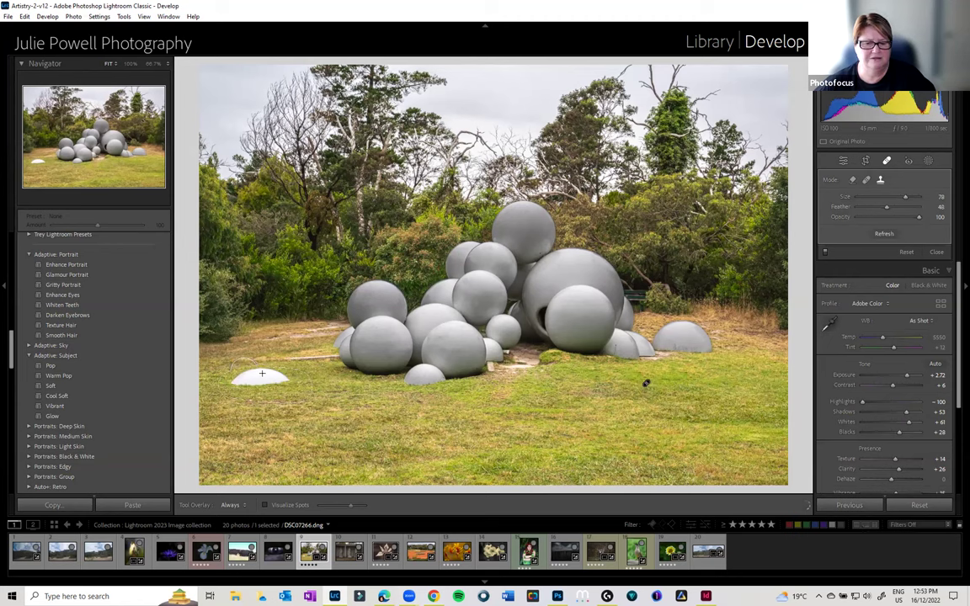
left_click_drag(238, 379, 288, 379)
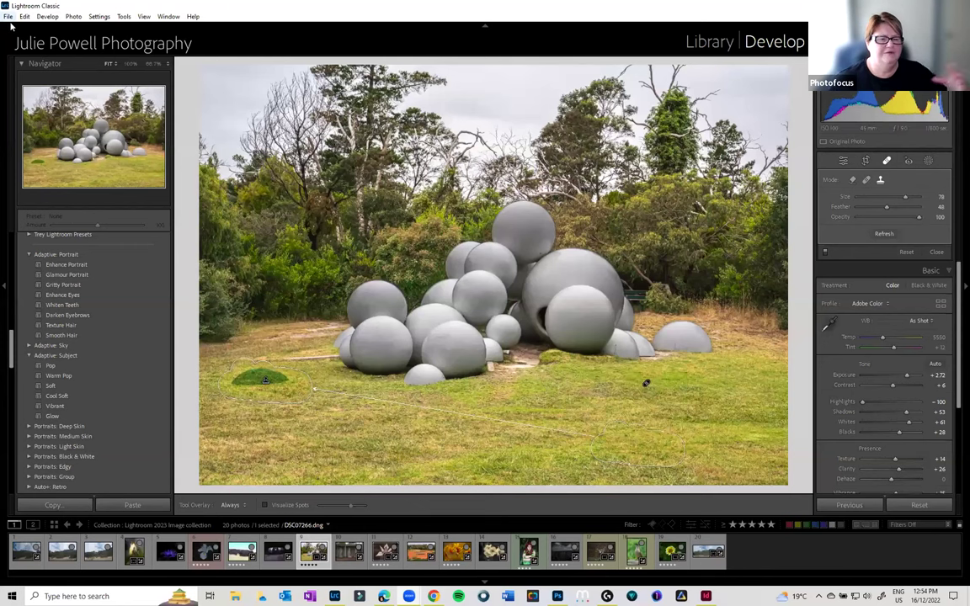
left_click(8, 16)
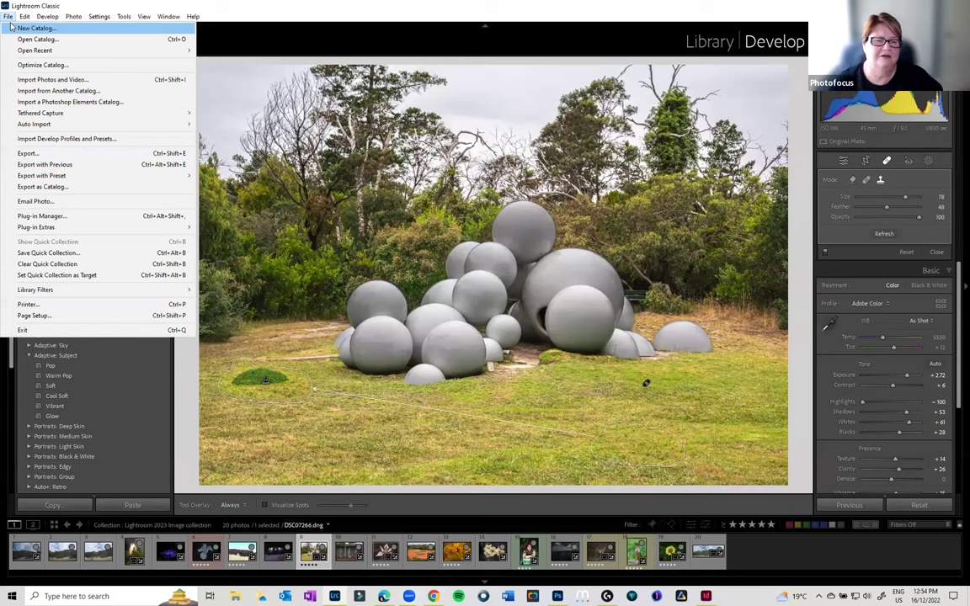
left_click(216, 210)
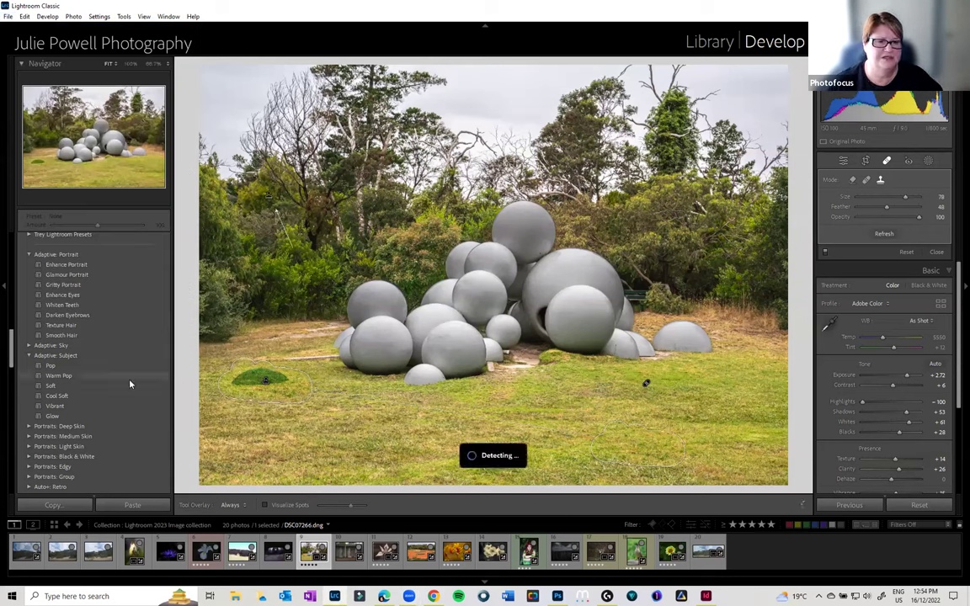
scroll(131, 385, "up", 10)
scroll(130, 385, "up", 5)
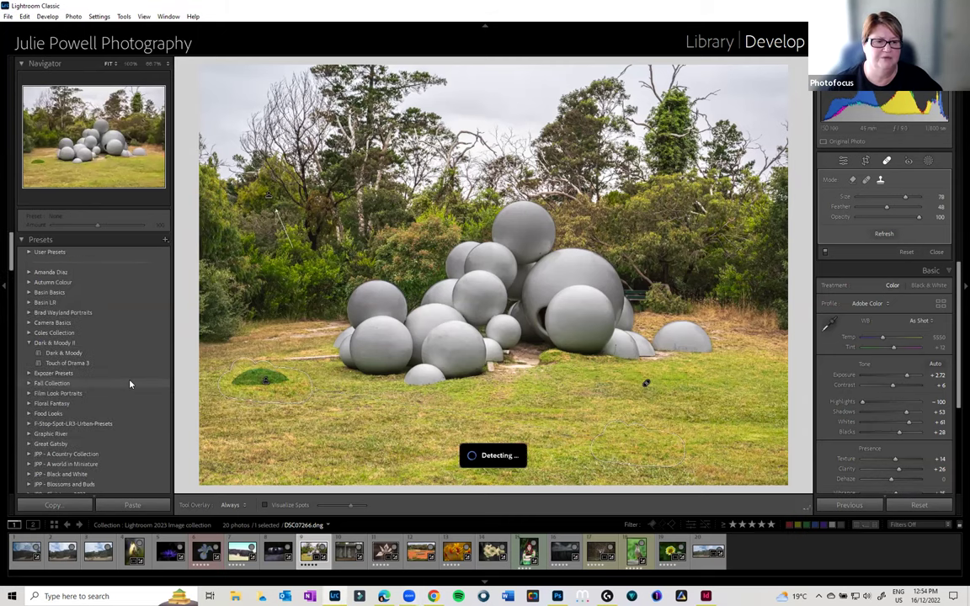
left_click(708, 43)
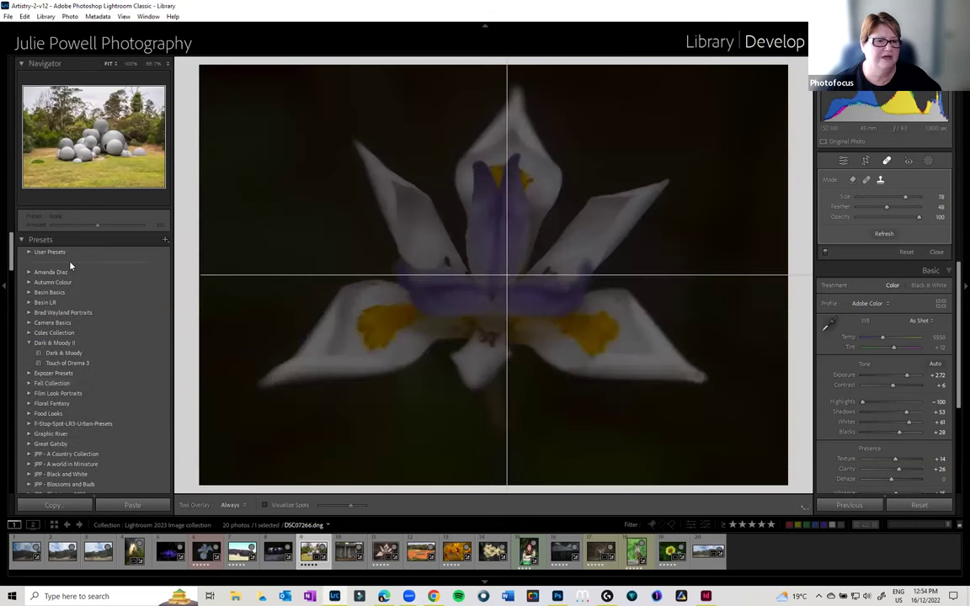
scroll(117, 268, "up", 10)
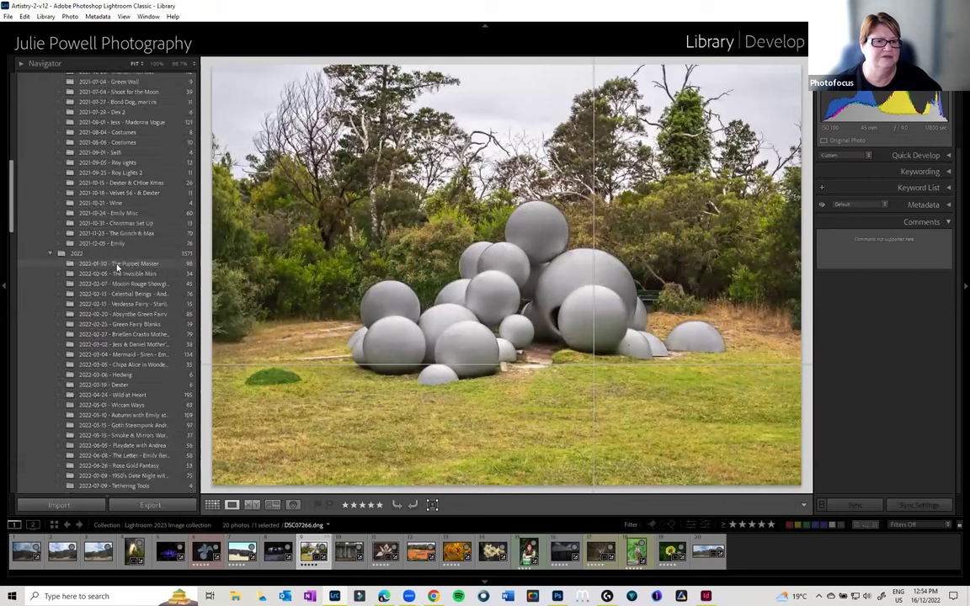
scroll(117, 268, "up", 10)
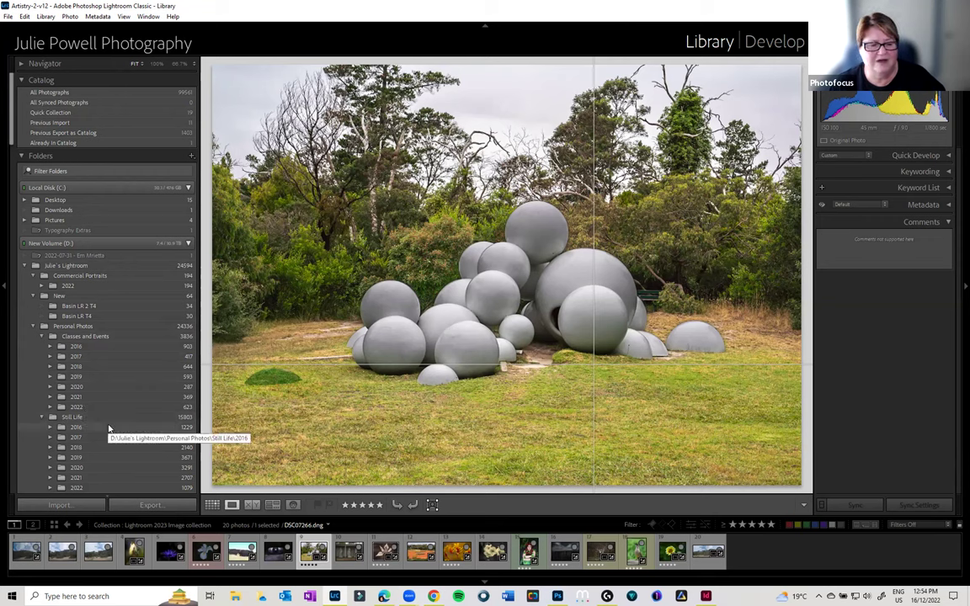
scroll(109, 430, "down", 3)
scroll(108, 429, "down", 6)
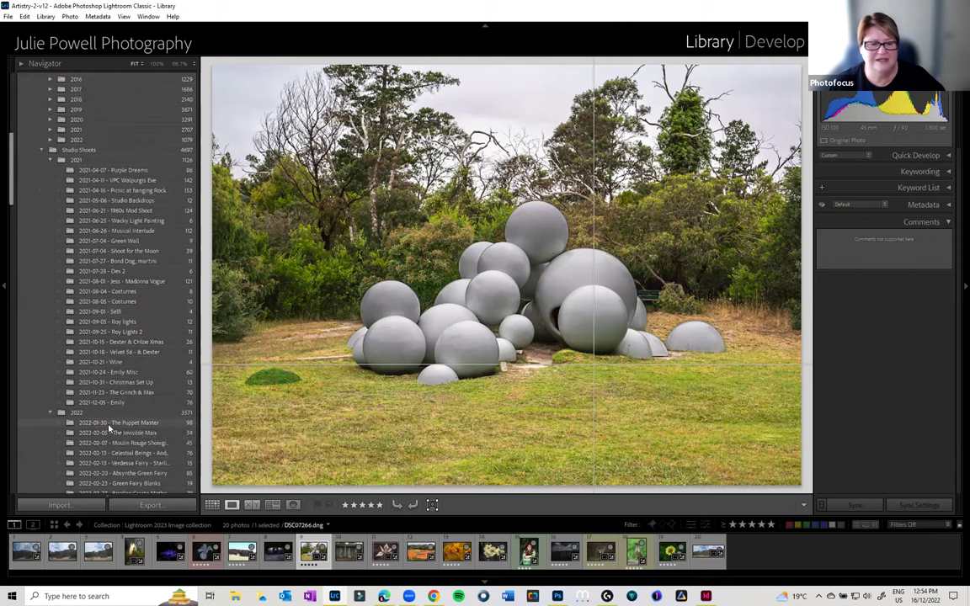
scroll(108, 429, "down", 8)
scroll(108, 429, "down", 4)
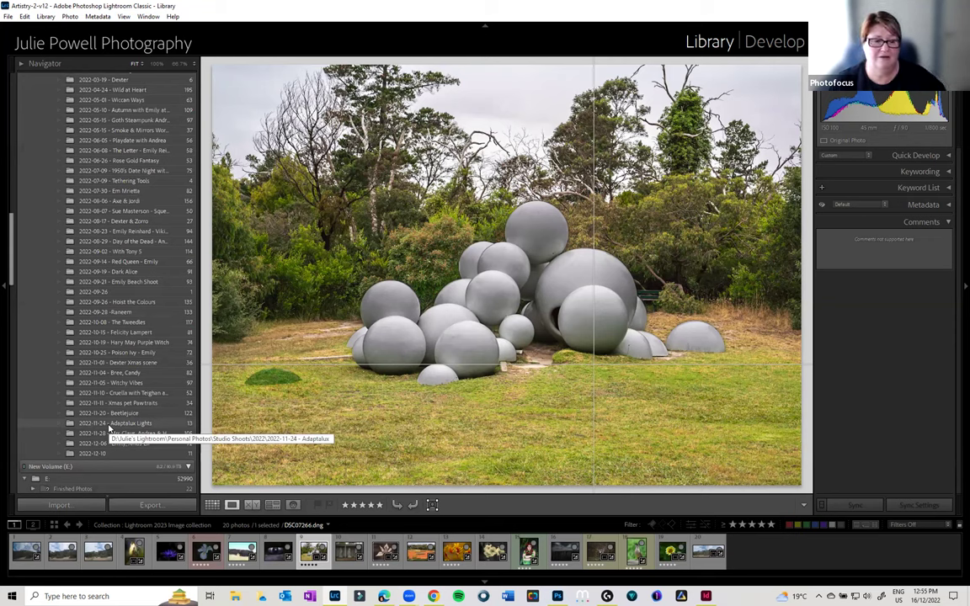
scroll(109, 429, "up", 5)
scroll(109, 426, "up", 4)
scroll(109, 425, "up", 3)
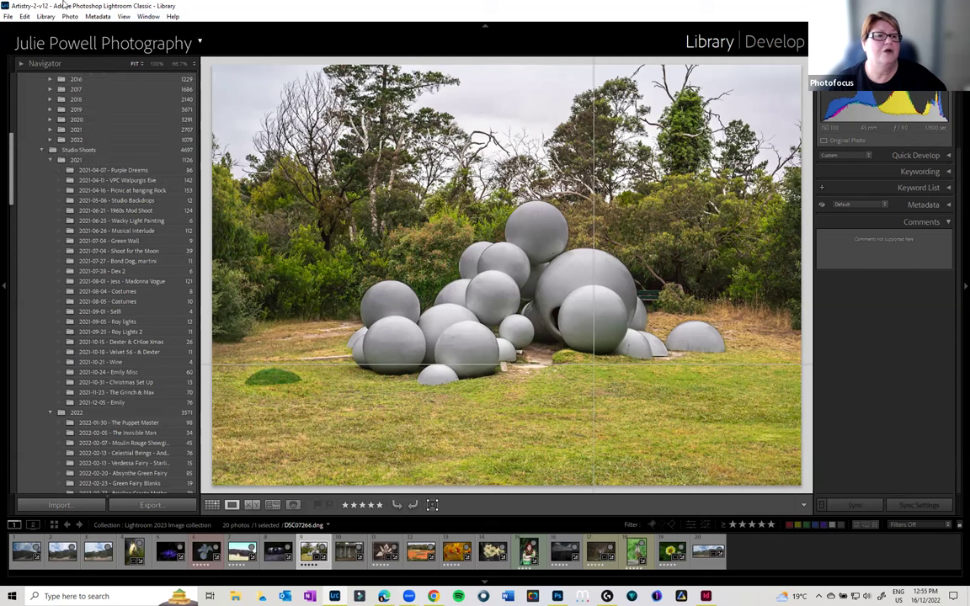
scroll(113, 214, "up", 8)
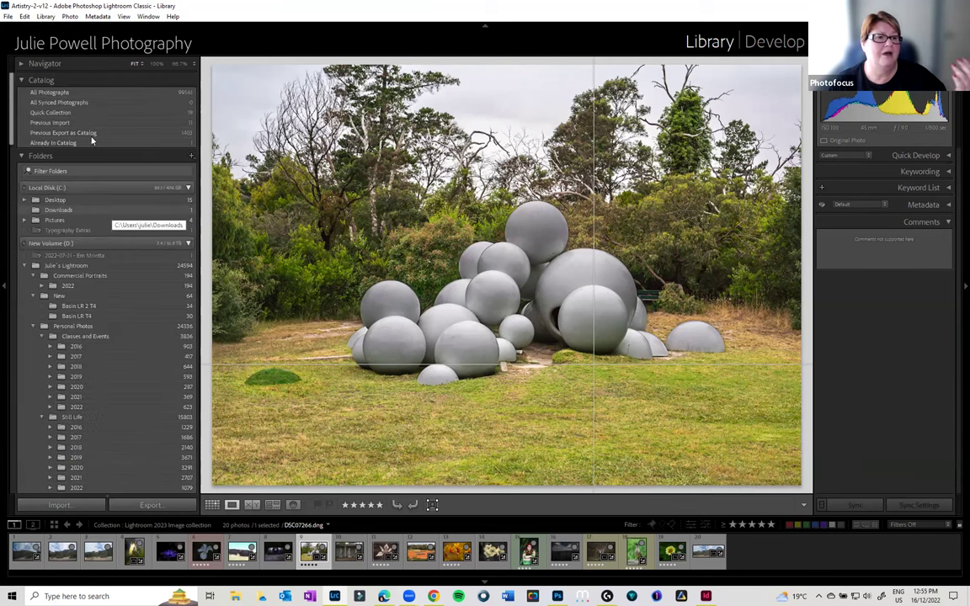
- Open Import Photos and Video from the File menu and show its destination folder list
left_click(7, 17)
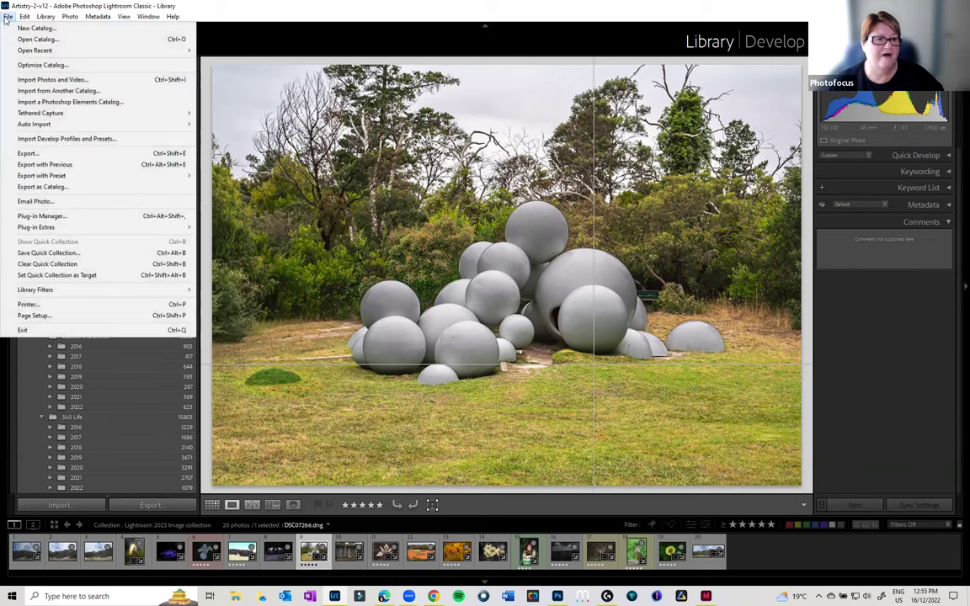
left_click(65, 81)
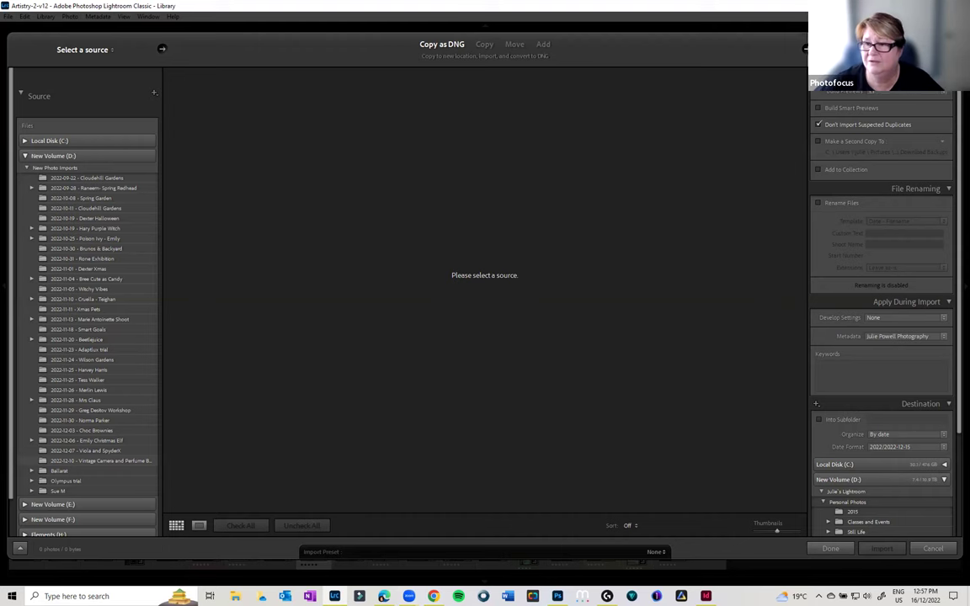
left_click(876, 49)
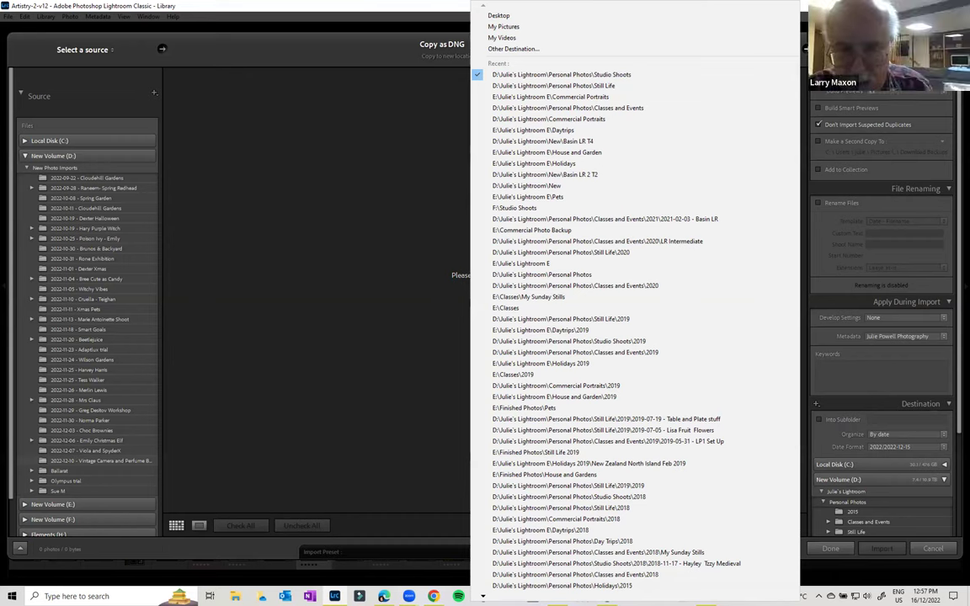
- Review the Other Destination, destination and source folder options, then cancel the Import dialog without importing
left_click(557, 52)
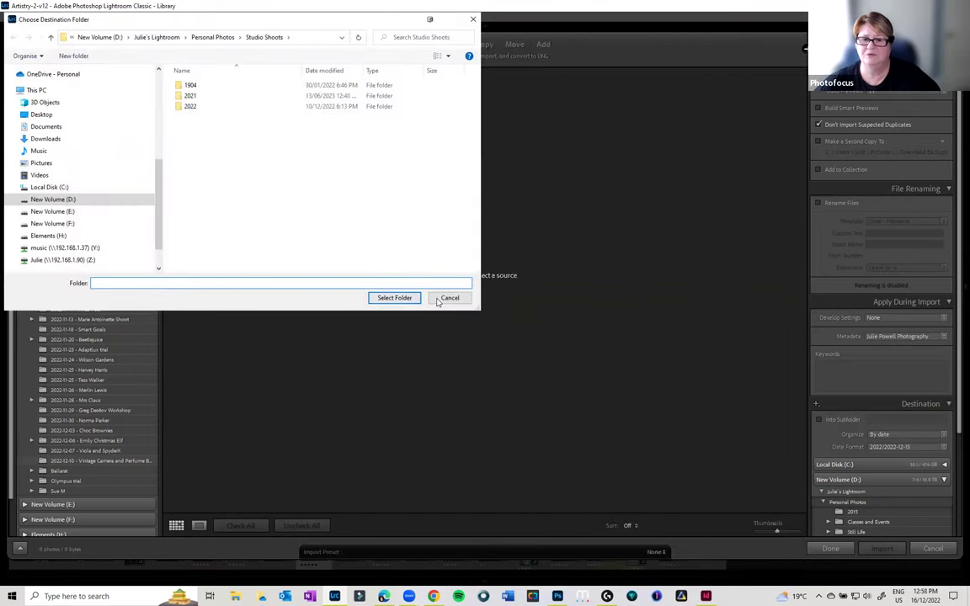
left_click(439, 300)
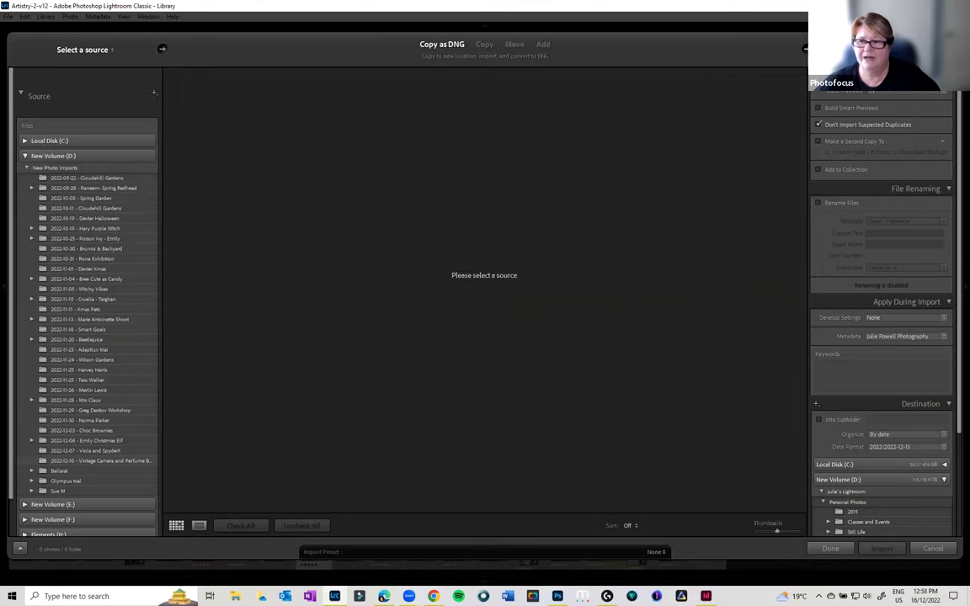
left_click(805, 49)
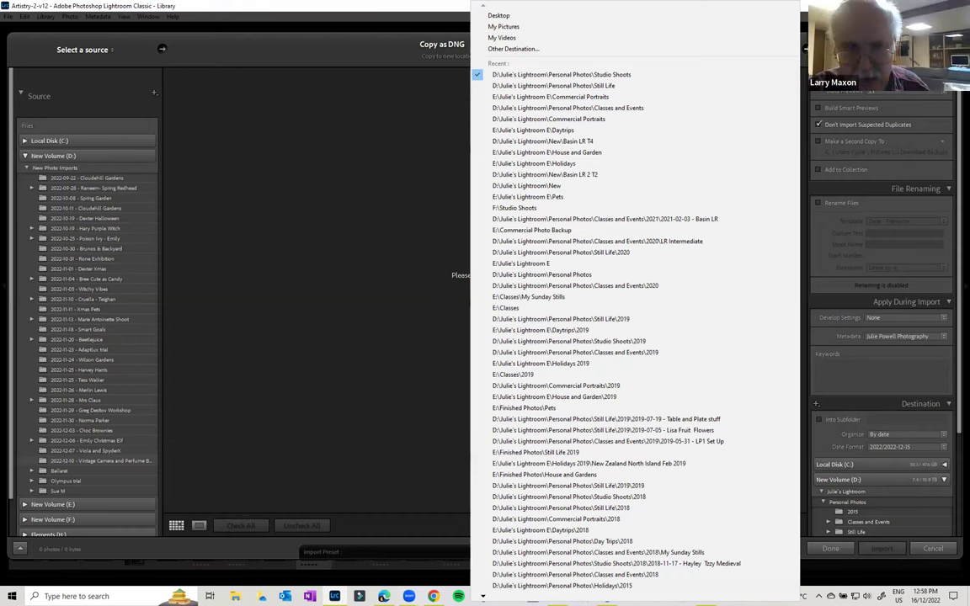
left_click(75, 54)
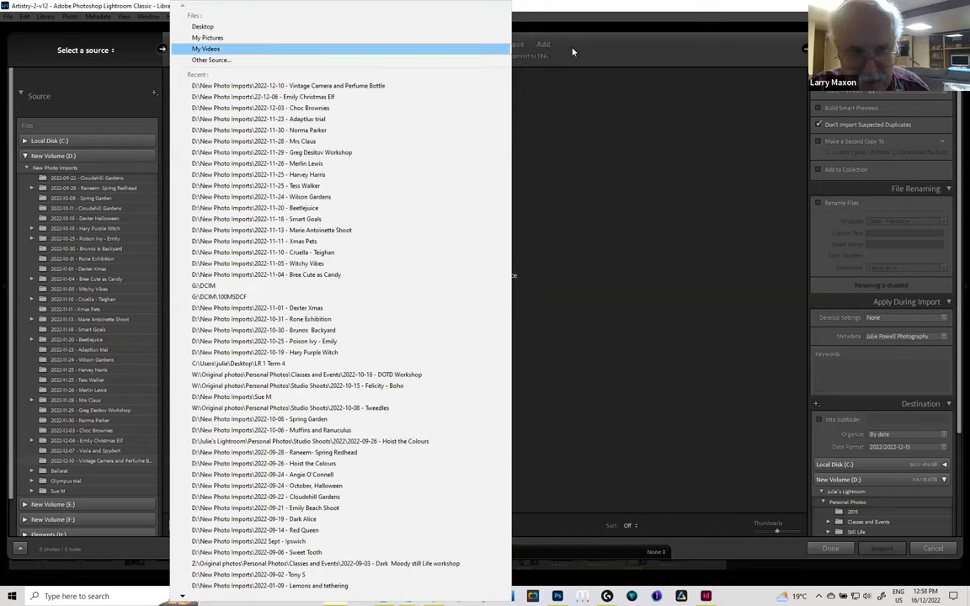
left_click(520, 41)
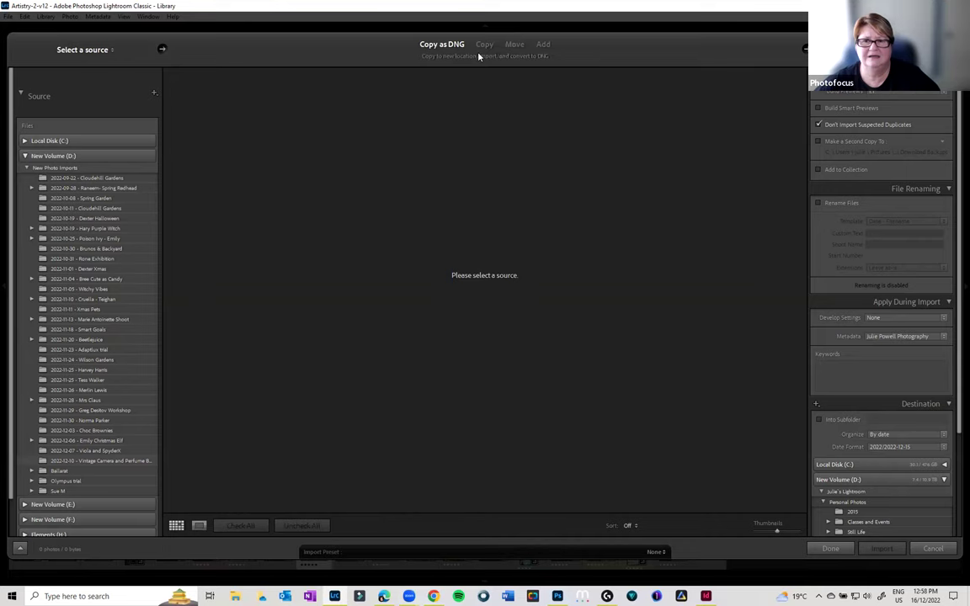
left_click(932, 547)
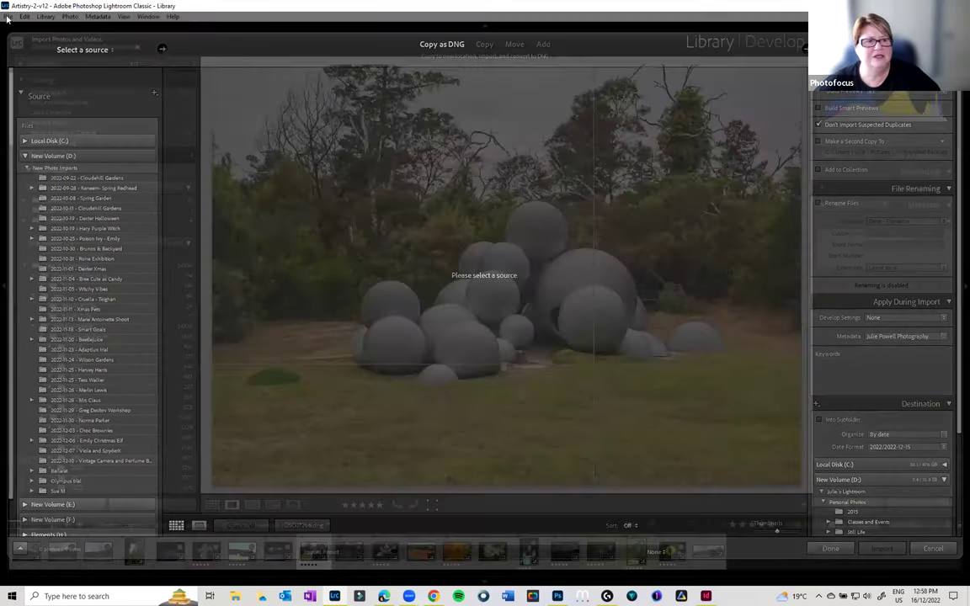
- Reopen the Import Photos and Video window from the File menu
left_click(8, 17)
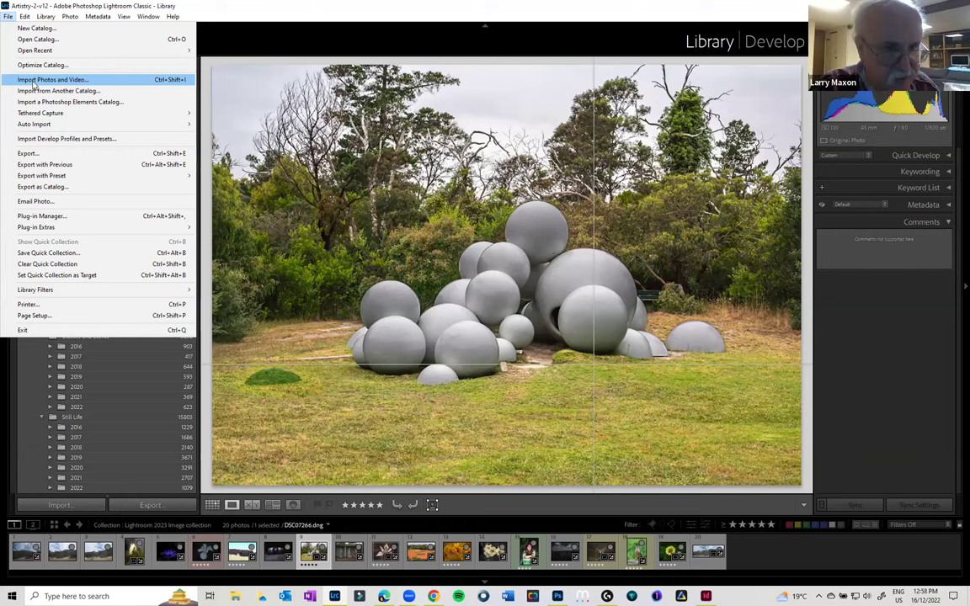
left_click(33, 81)
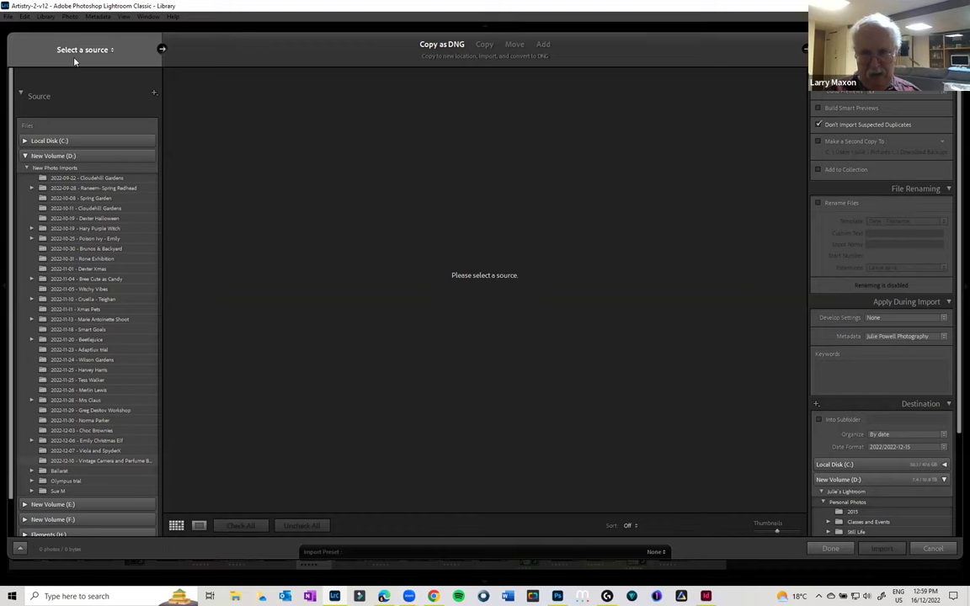
- Cancel the import and display the 2016 Classes and Events folder showing DSC_1866.NEF
left_click(934, 549)
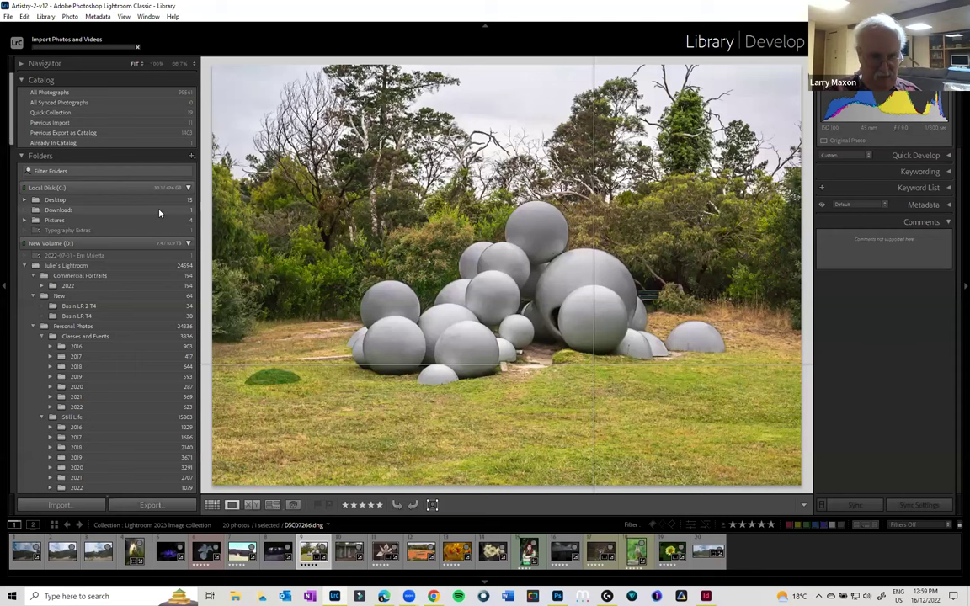
right_click(110, 266)
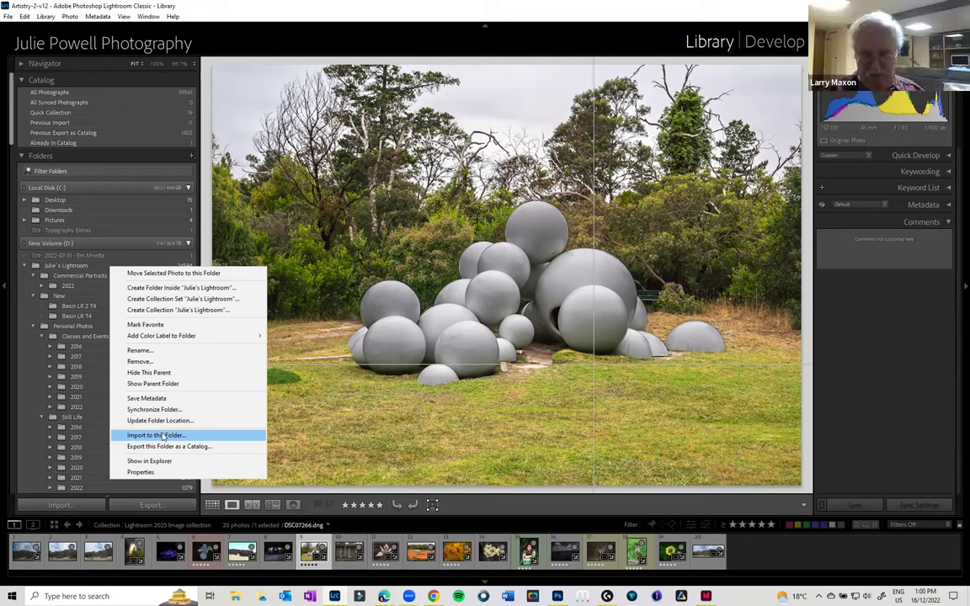
left_click(72, 347)
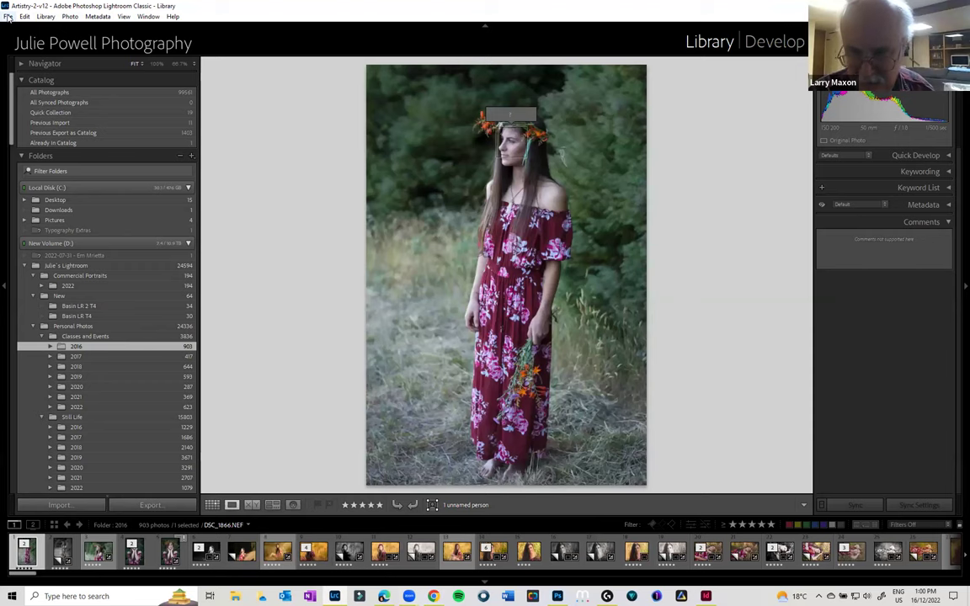
- Review and cancel the Export One File settings for DSC_1866.NEF, then reopen the File menu
left_click(8, 18)
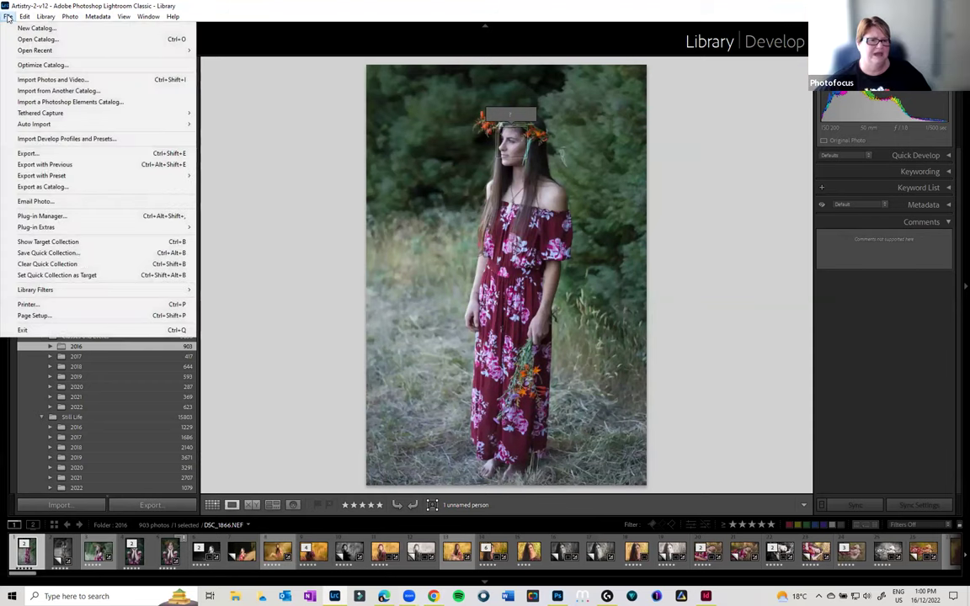
left_click(78, 155)
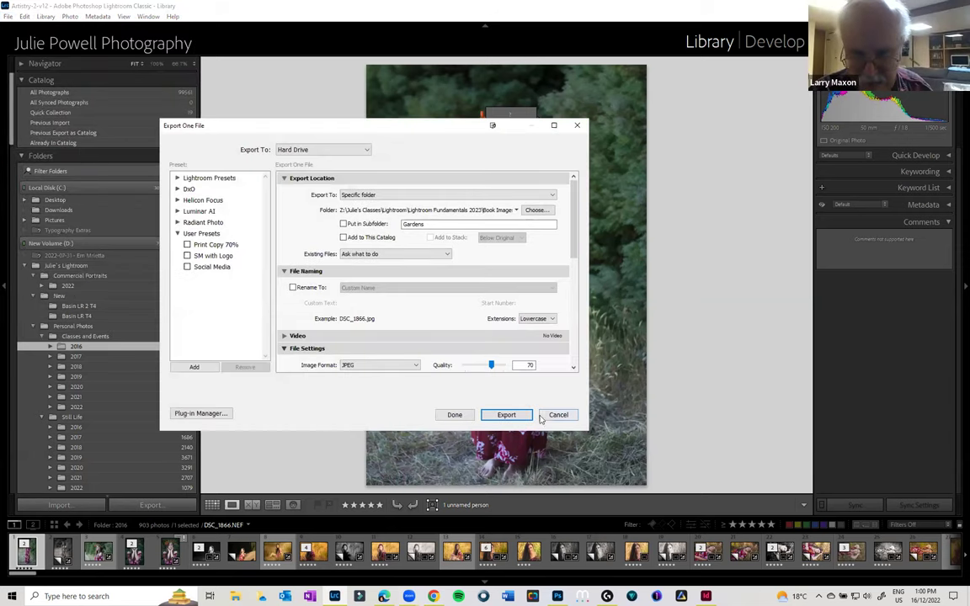
left_click(557, 415)
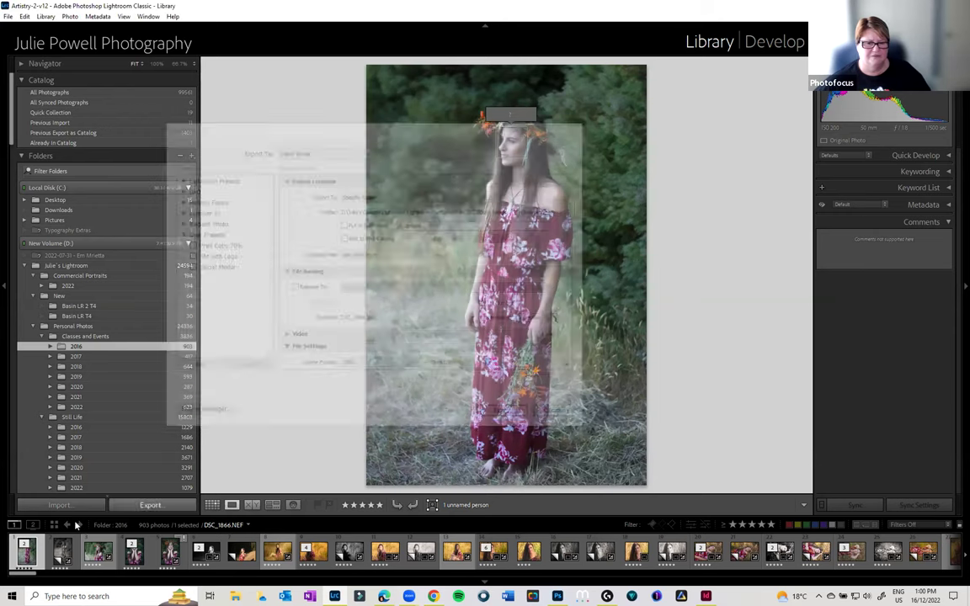
left_click(7, 17)
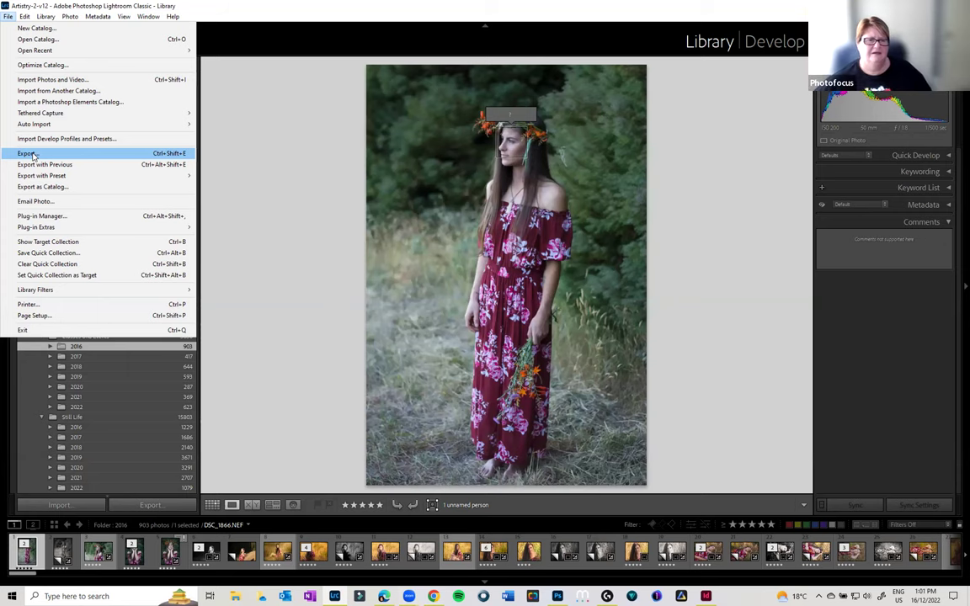
key("Escape")
key("ctrl+shift+e")
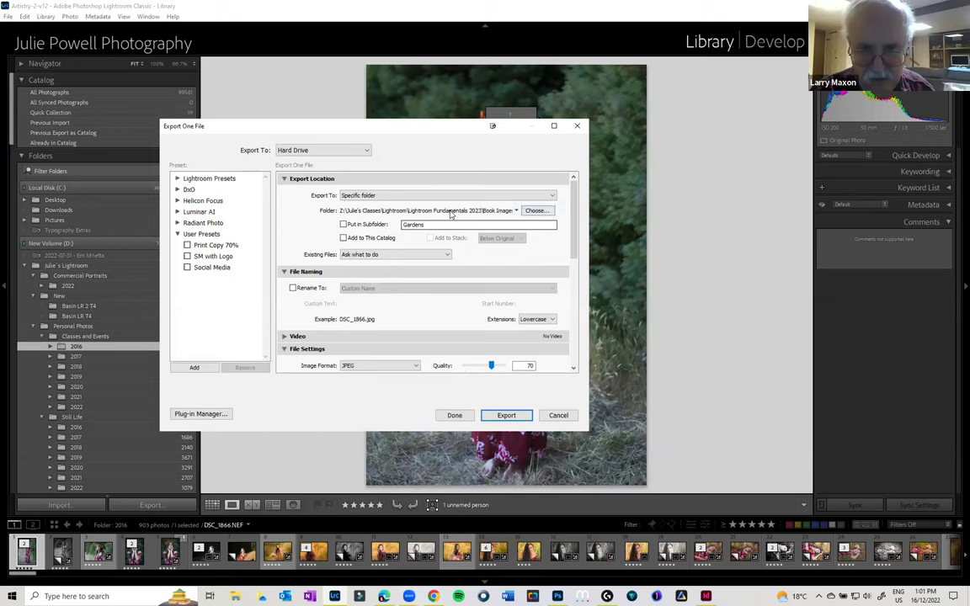
scroll(572, 240, "down", 2)
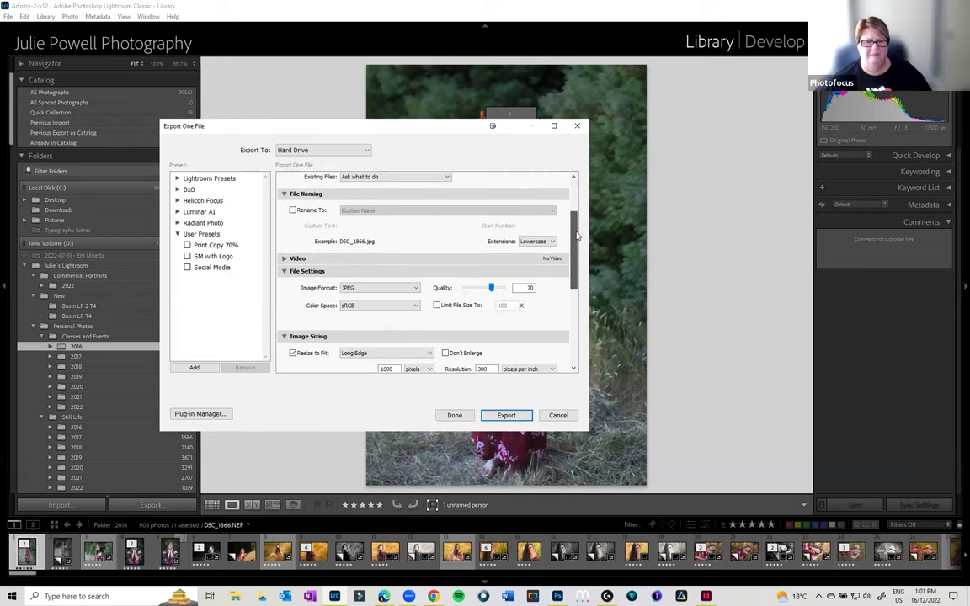
scroll(576, 253, "down", 1)
scroll(576, 252, "down", 1)
left_click_drag(576, 263, 581, 321)
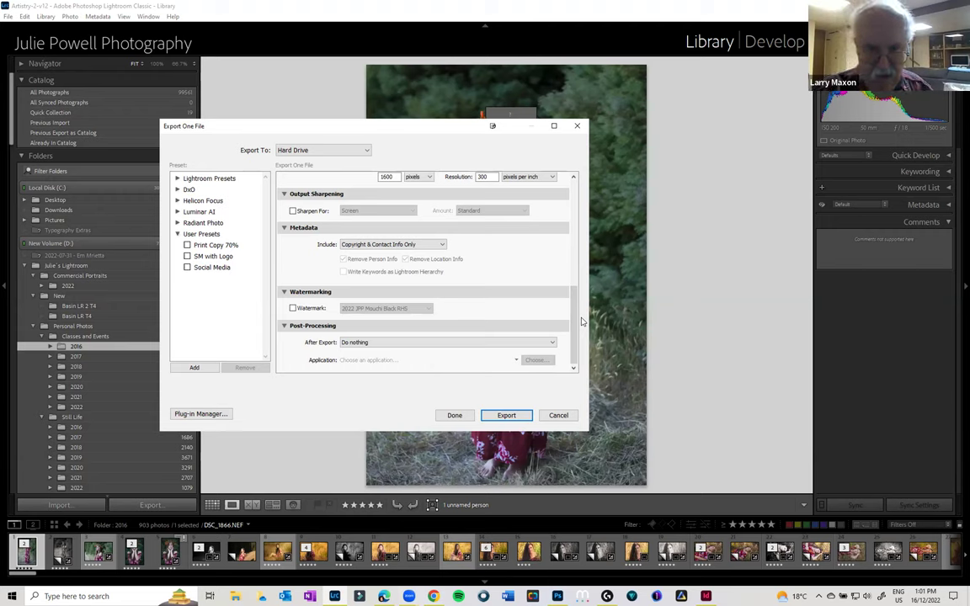
left_click(558, 417)
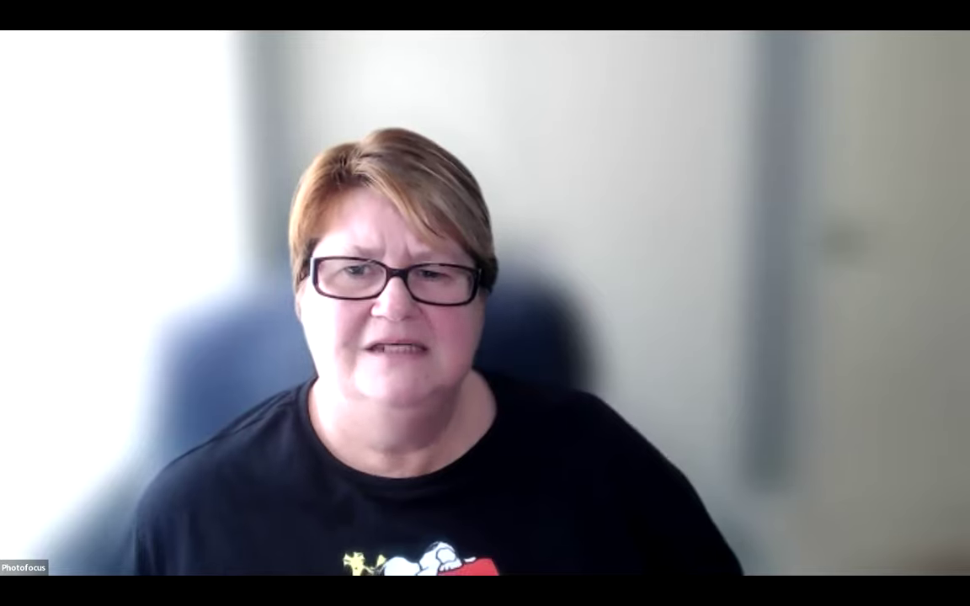